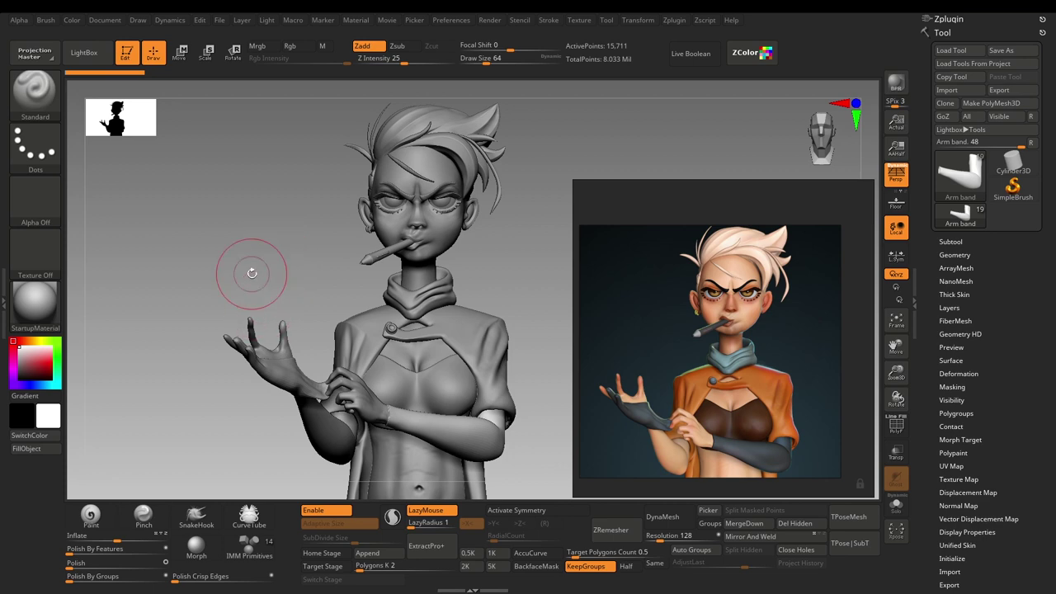
Change the model's material to SkinShade4
{"action": "left_click_drag", "start_coordinate": [255, 257], "coordinate": [276, 237], "text": "alt"}
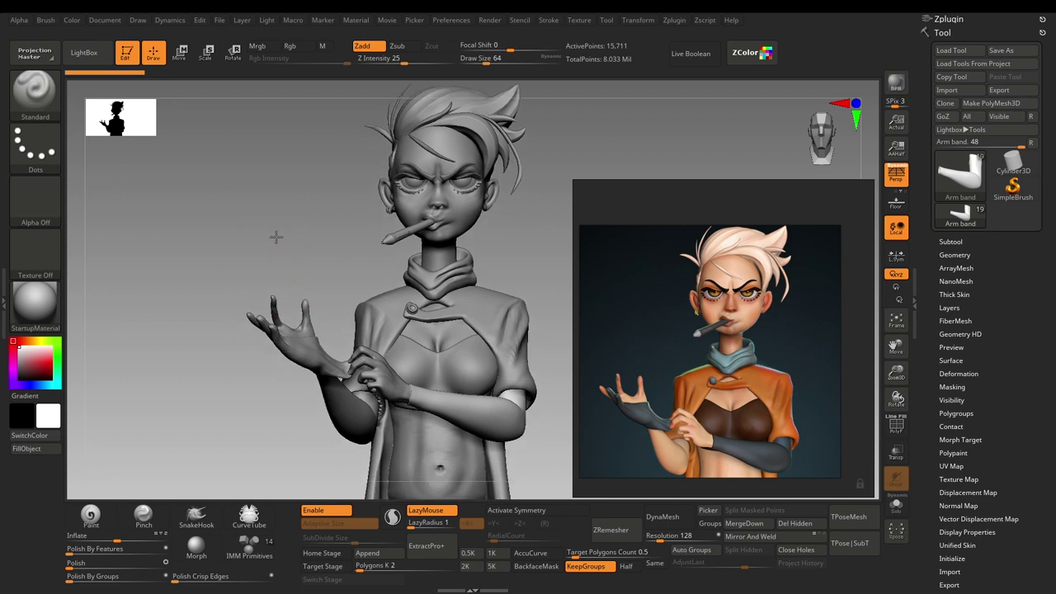
{"action": "left_click", "coordinate": [60, 313]}
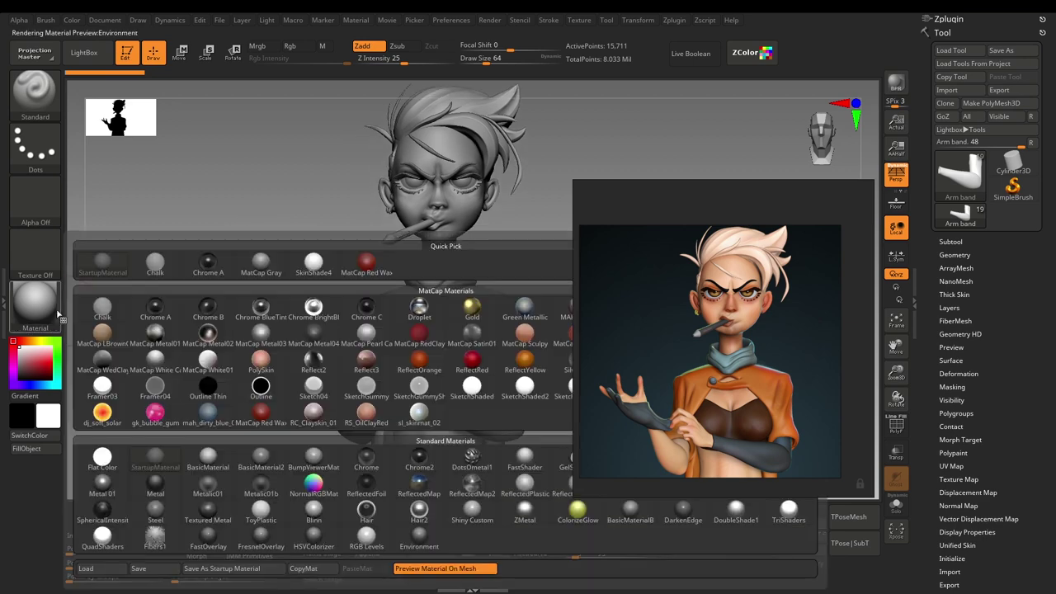
{"action": "left_click", "coordinate": [308, 279]}
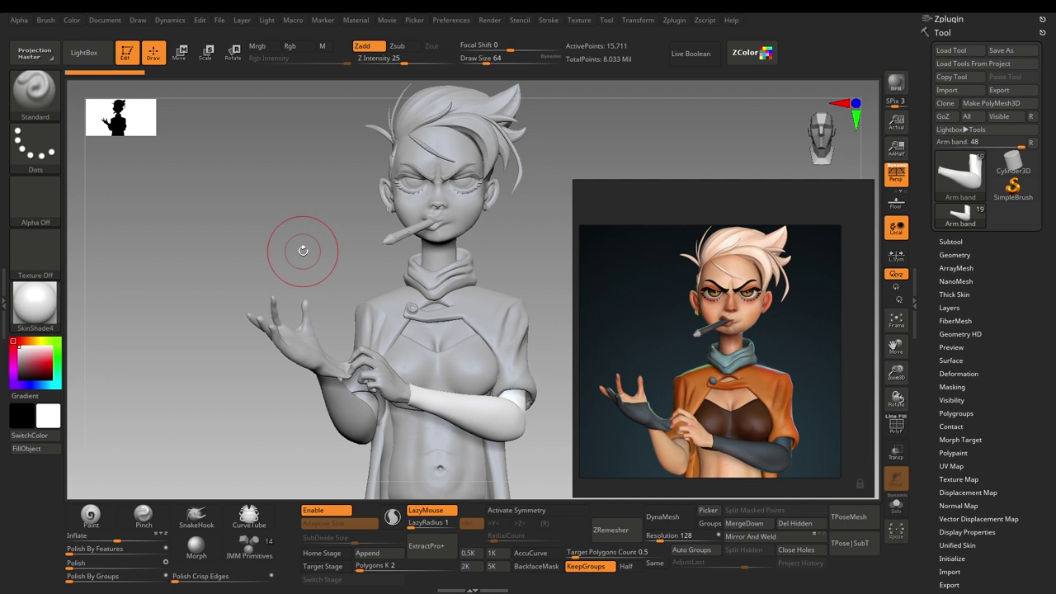
Examine the colours of the face, collar, cape, top and gloves in the reference painting
{"action": "scroll", "coordinate": [698, 333], "scroll_direction": "up", "scroll_amount": 3}
{"action": "scroll", "coordinate": [729, 336], "scroll_direction": "down", "scroll_amount": 3}
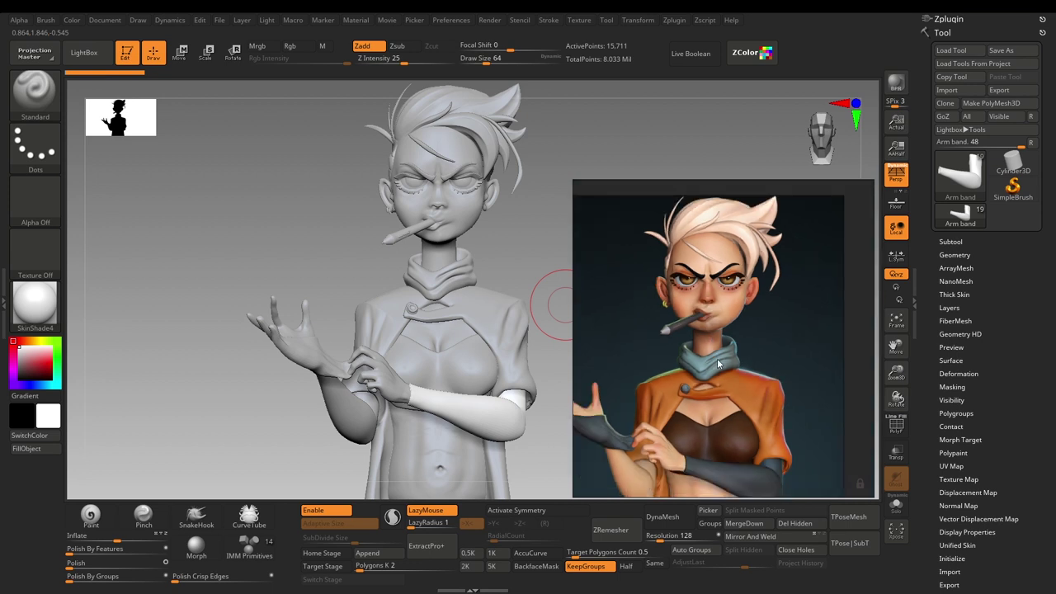
{"action": "scroll", "coordinate": [750, 387], "scroll_direction": "up", "scroll_amount": 3}
{"action": "scroll", "coordinate": [751, 387], "scroll_direction": "down", "scroll_amount": 2}
{"action": "scroll", "coordinate": [723, 313], "scroll_direction": "up", "scroll_amount": 4}
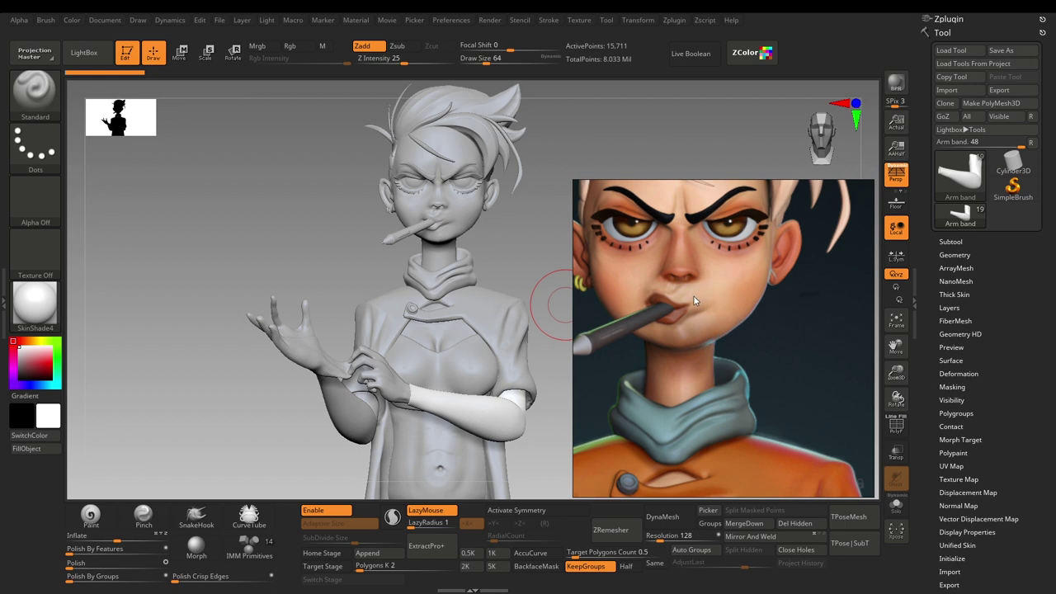
{"action": "scroll", "coordinate": [697, 373], "scroll_direction": "down", "scroll_amount": 5}
{"action": "middle_click_drag", "start_coordinate": [700, 380], "coordinate": [698, 345]}
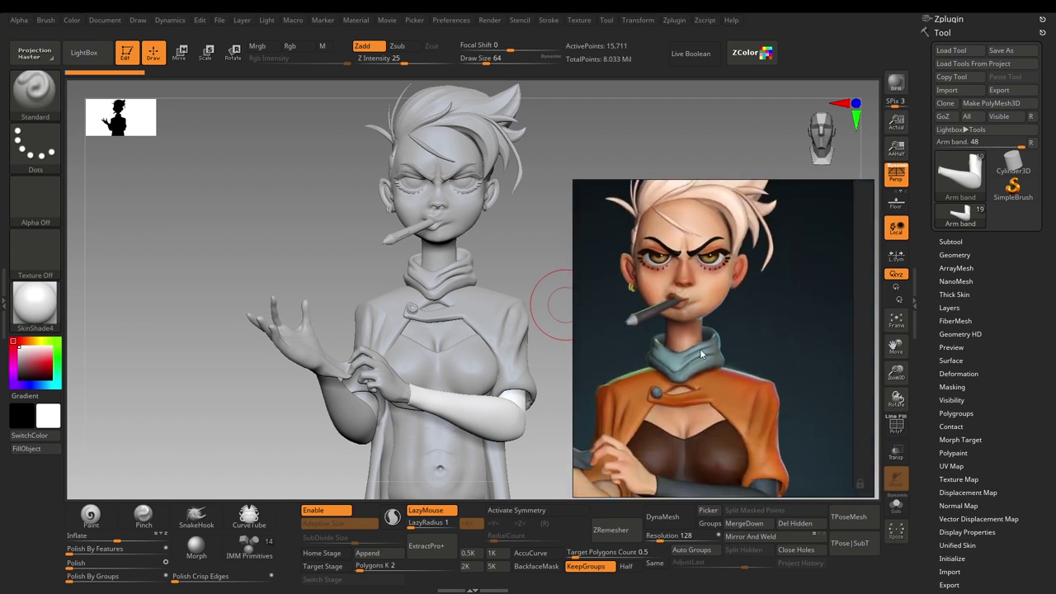
{"action": "scroll", "coordinate": [695, 375], "scroll_direction": "up", "scroll_amount": 4}
{"action": "scroll", "coordinate": [694, 367], "scroll_direction": "up", "scroll_amount": 2}
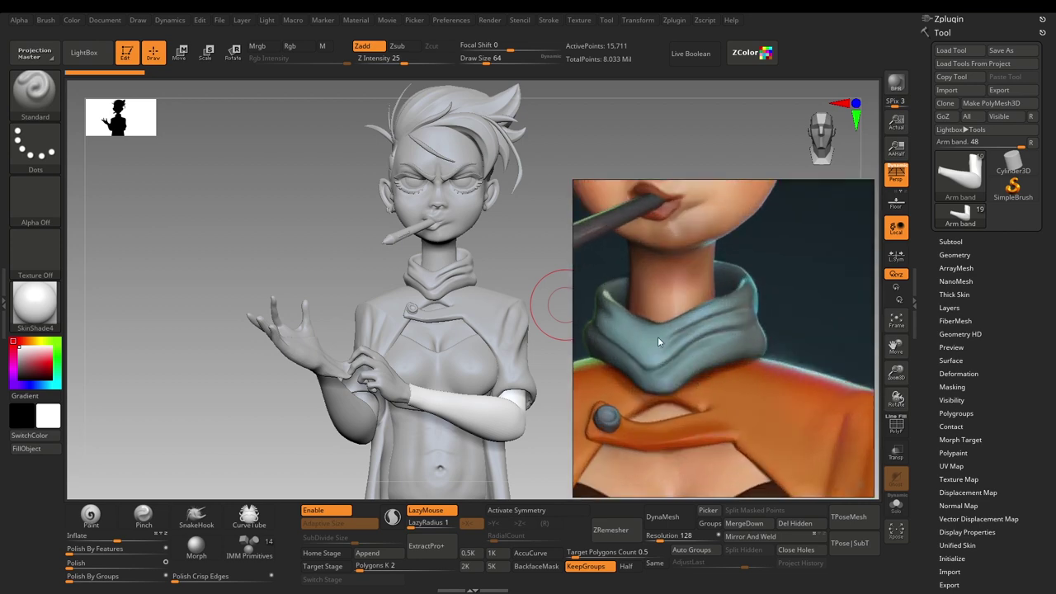
{"action": "scroll", "coordinate": [662, 380], "scroll_direction": "down", "scroll_amount": 4}
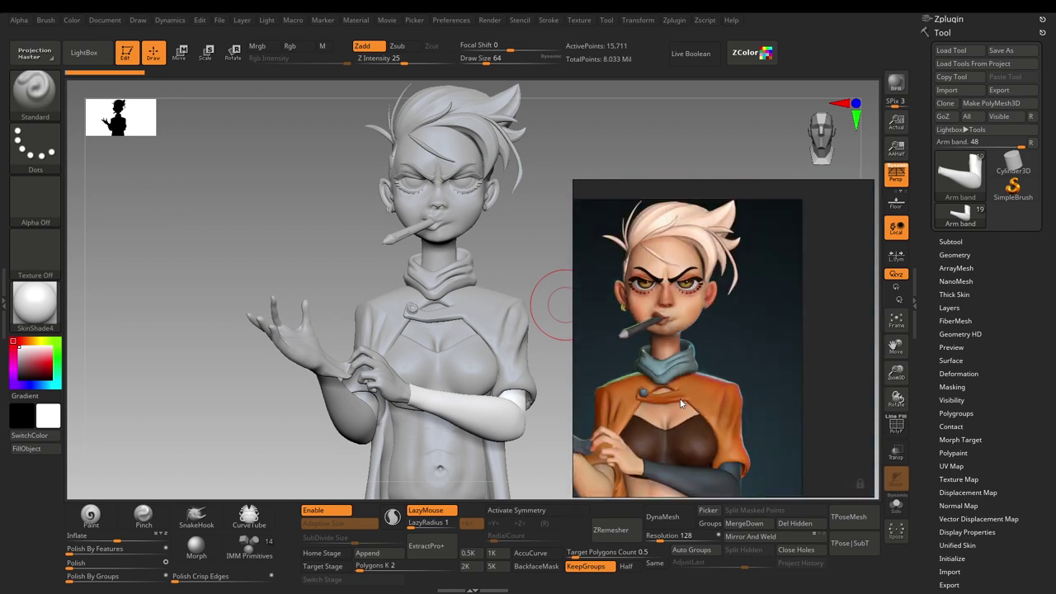
{"action": "middle_click_drag", "start_coordinate": [676, 396], "coordinate": [729, 343]}
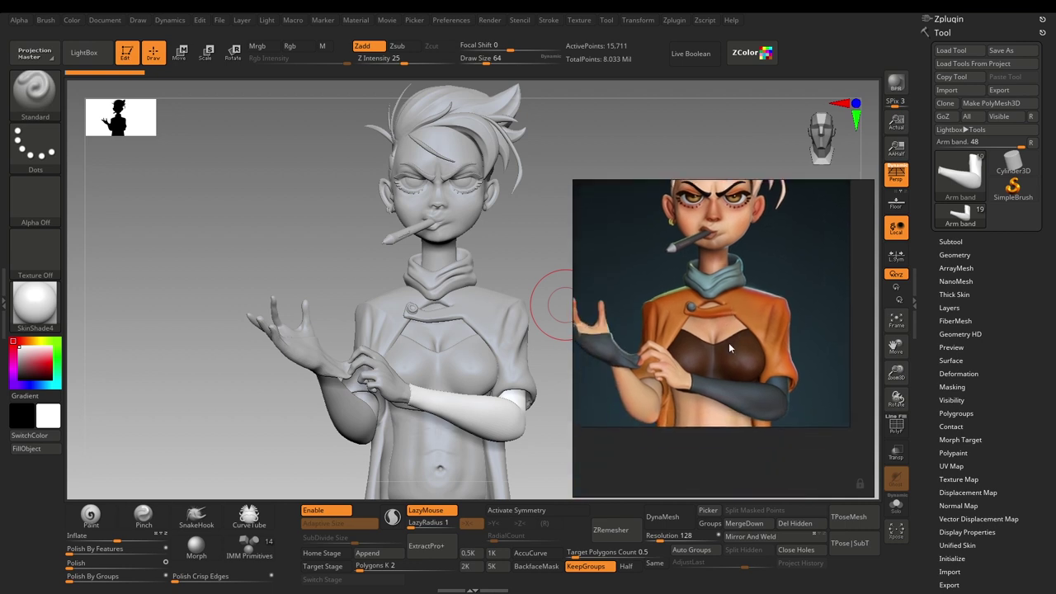
{"action": "scroll", "coordinate": [719, 351], "scroll_direction": "down", "scroll_amount": 3}
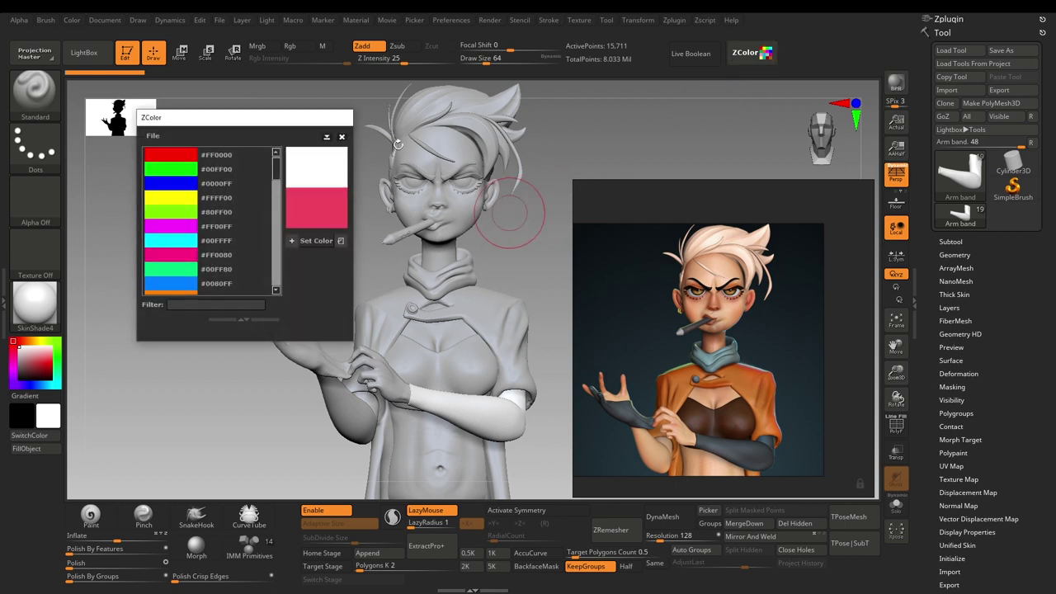
Sample the cheek's skin tone from the reference painting with ZColor and set it as the active colour, about RGB 207, 136, 86
{"action": "left_click", "coordinate": [342, 138]}
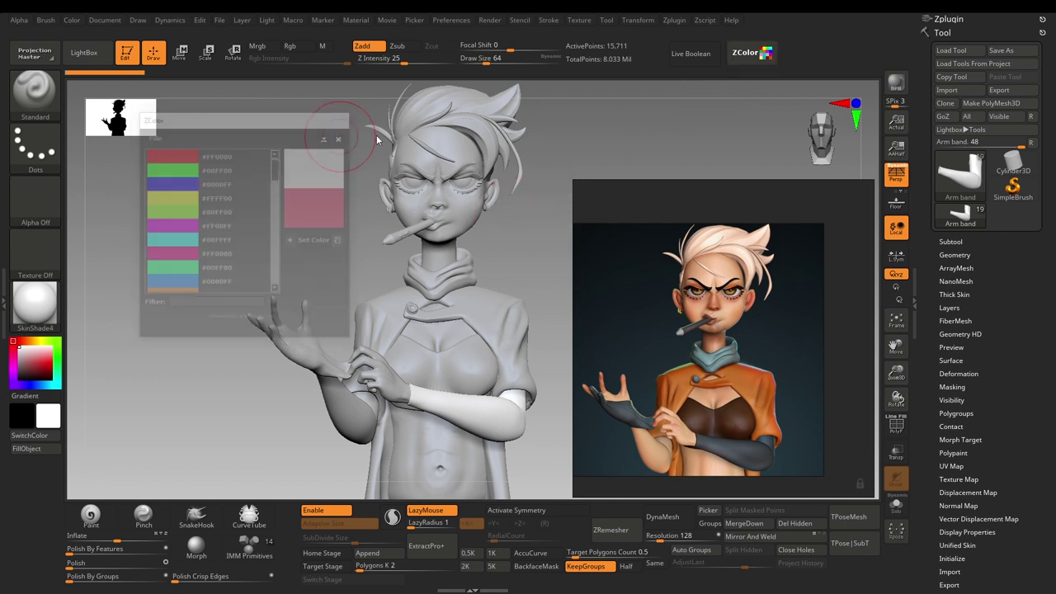
{"action": "left_click", "coordinate": [680, 26]}
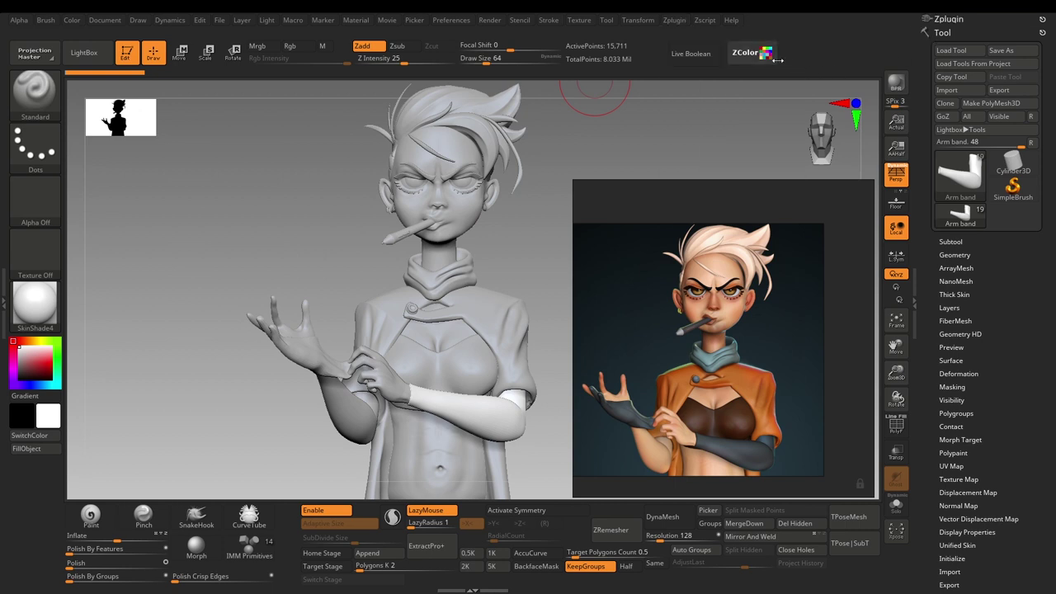
{"action": "left_click", "coordinate": [766, 56]}
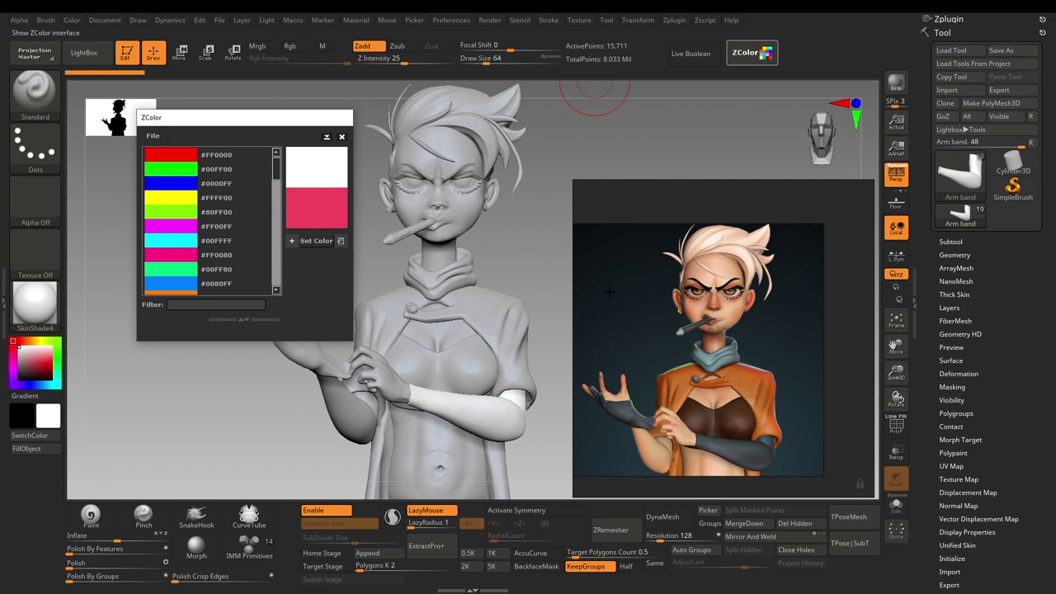
{"action": "left_click_drag", "start_coordinate": [690, 310], "coordinate": [739, 317]}
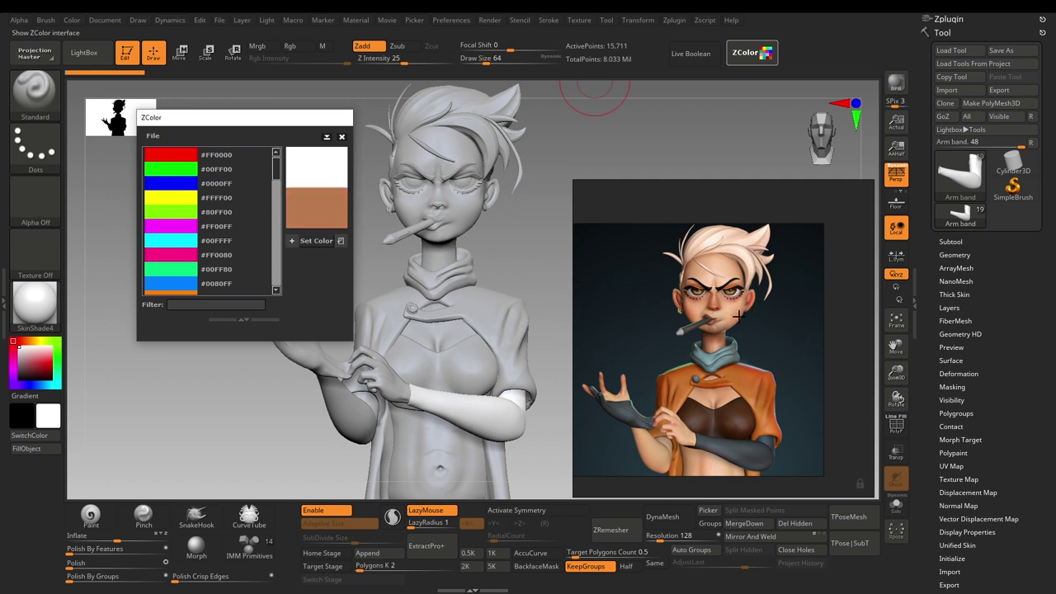
{"action": "left_click", "coordinate": [739, 314]}
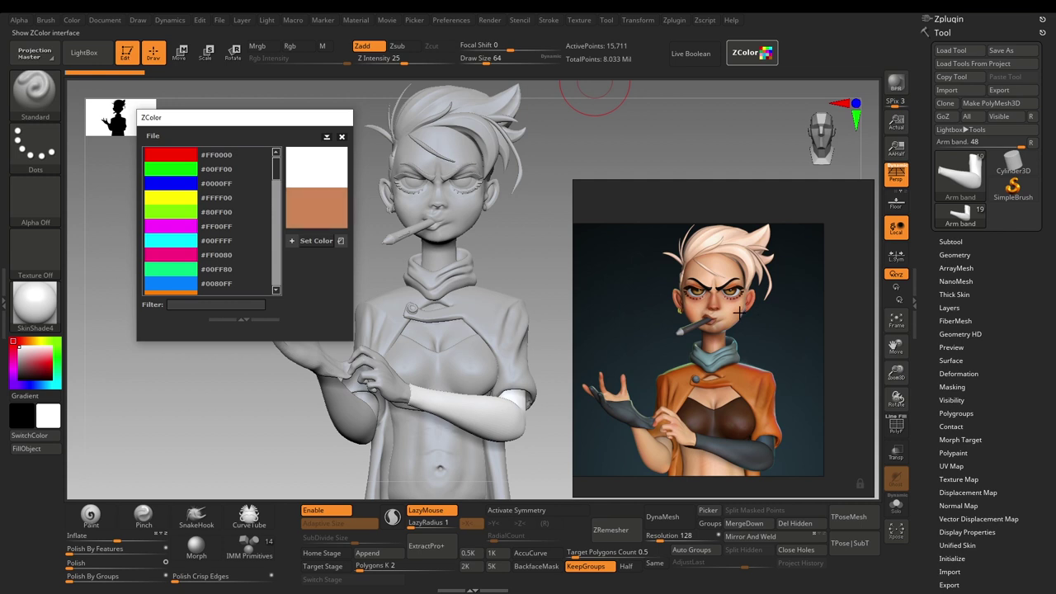
{"action": "left_click", "coordinate": [318, 244]}
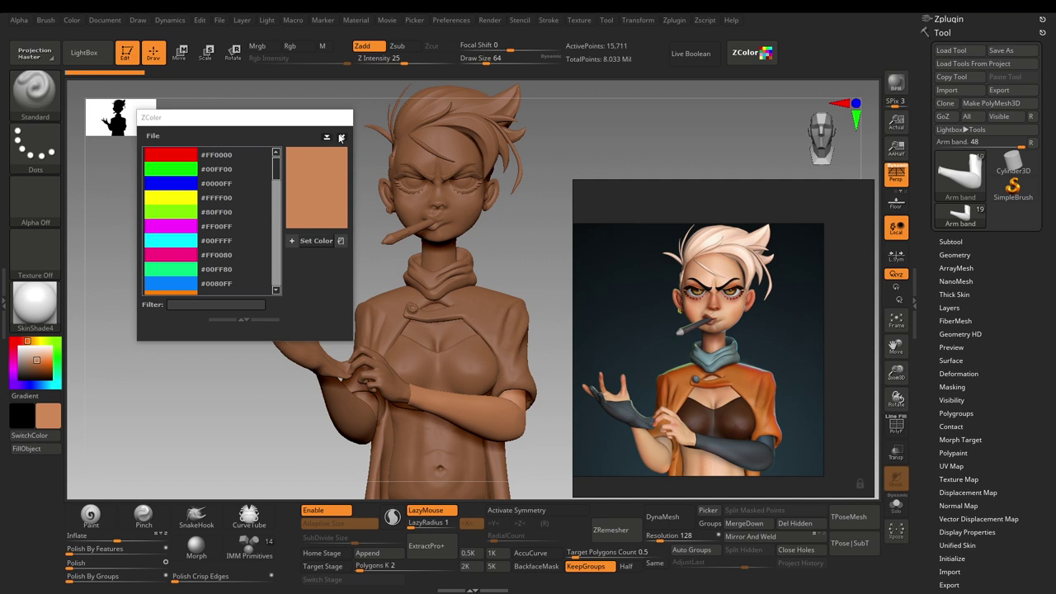
Close ZColor, make the head the active subtool and fill it with the sampled skin tone
{"action": "left_click", "coordinate": [341, 138]}
{"action": "left_click", "coordinate": [455, 226], "text": "alt"}
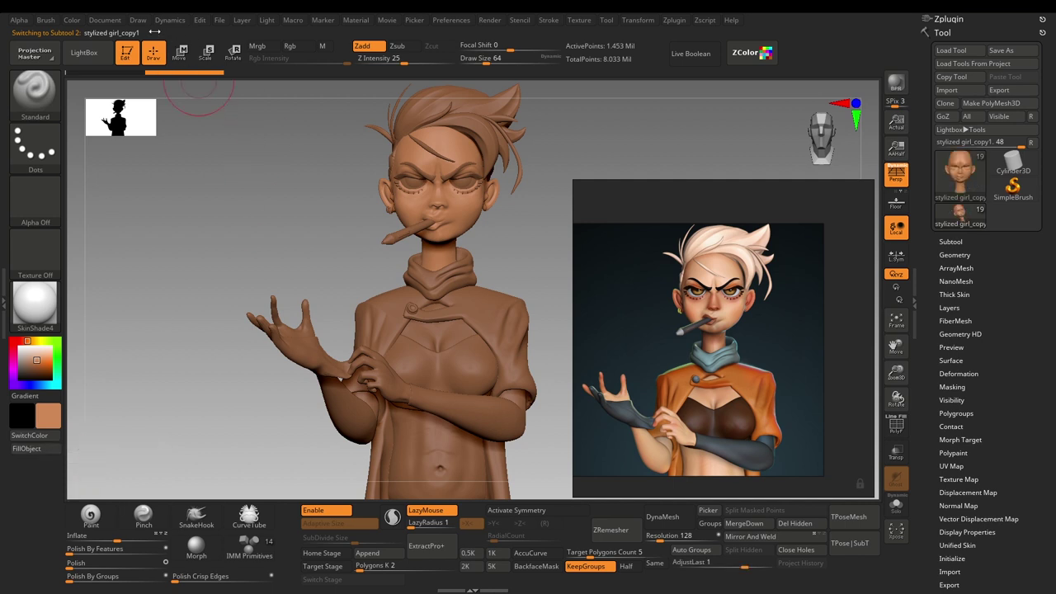
{"action": "left_click", "coordinate": [75, 23]}
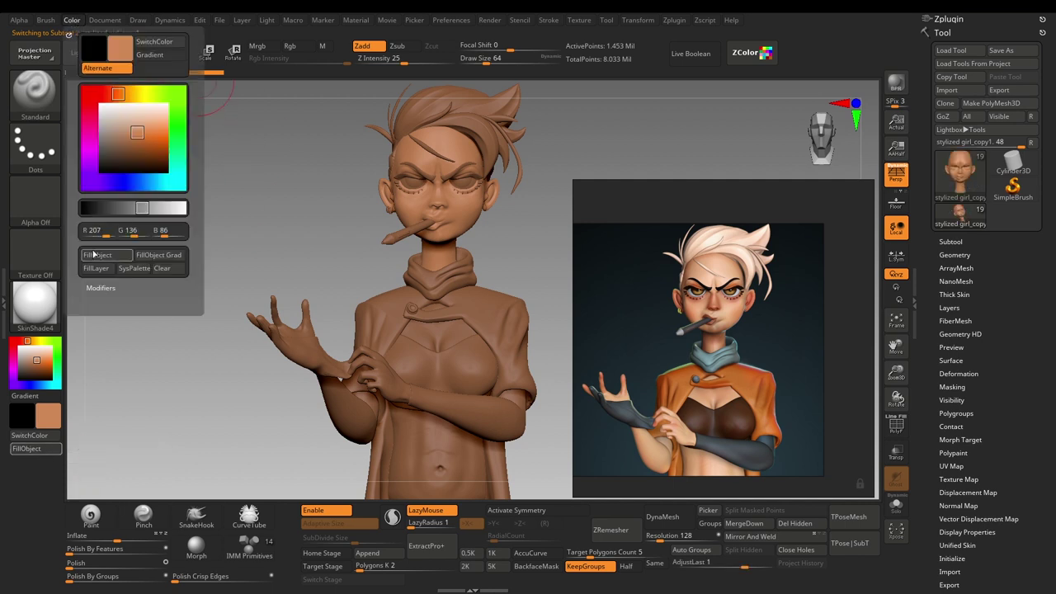
Select the eyes subtool and fill it with the pale grey eye-white colour sampled from the reference painting
{"action": "left_click", "coordinate": [468, 185], "text": "alt"}
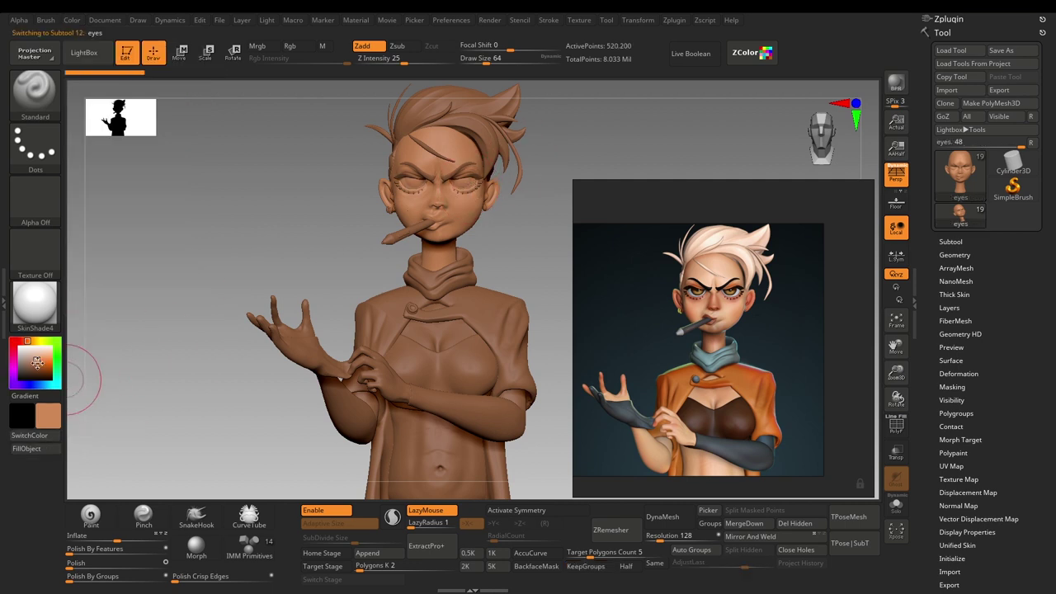
{"action": "left_click", "coordinate": [40, 364]}
{"action": "left_click", "coordinate": [457, 26]}
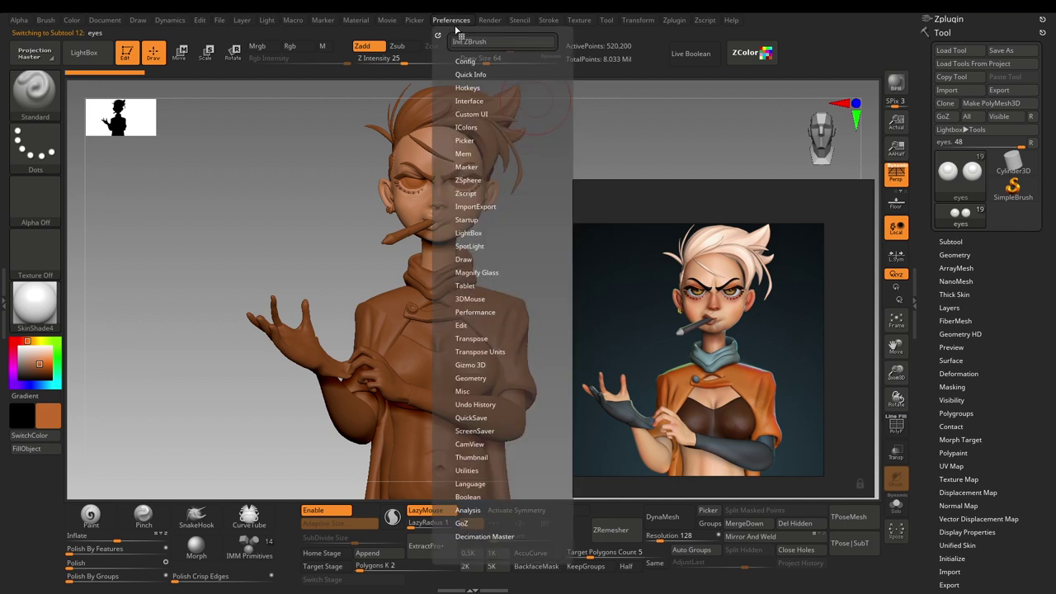
{"action": "left_click", "coordinate": [753, 53]}
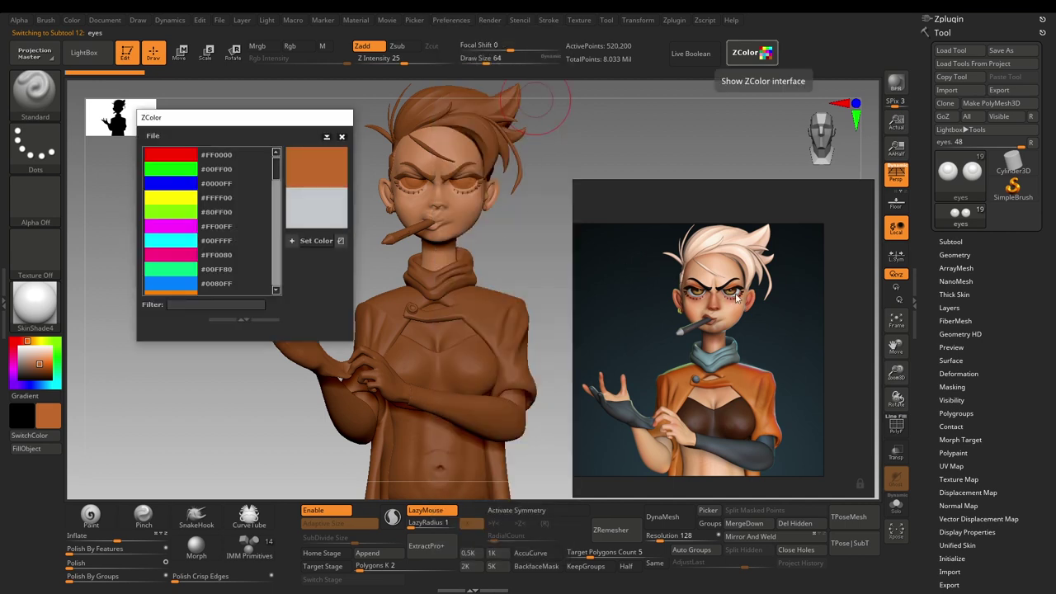
{"action": "left_click", "coordinate": [324, 241]}
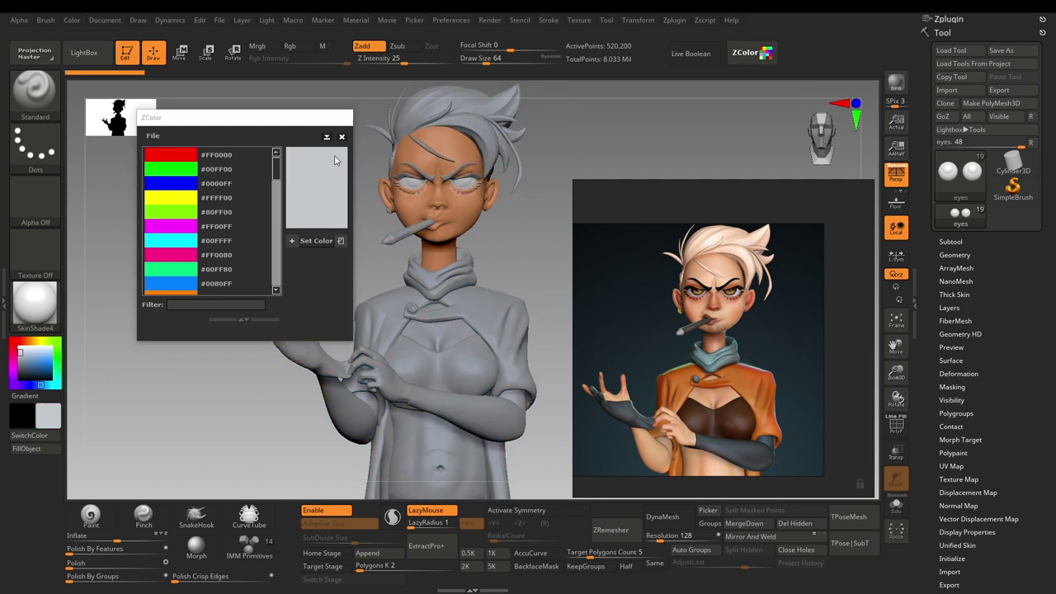
{"action": "left_click", "coordinate": [343, 135]}
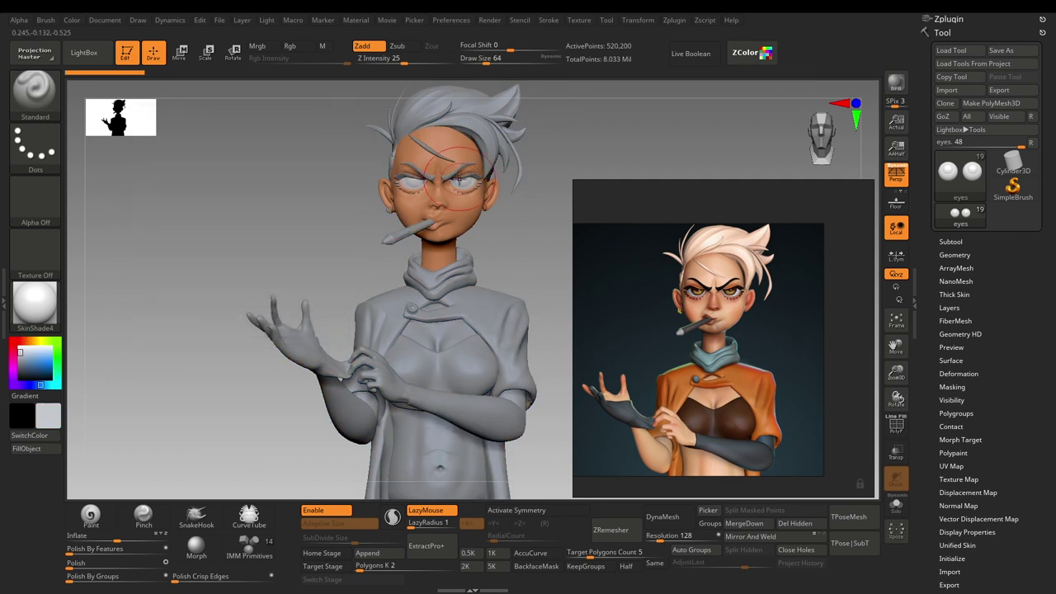
{"action": "left_click", "coordinate": [55, 449]}
Select the Hair subtool and fill it with the pale peach hair colour sampled from the reference painting
{"action": "left_click_drag", "start_coordinate": [541, 221], "coordinate": [501, 254], "text": "alt"}
{"action": "left_click", "coordinate": [470, 208], "text": "alt"}
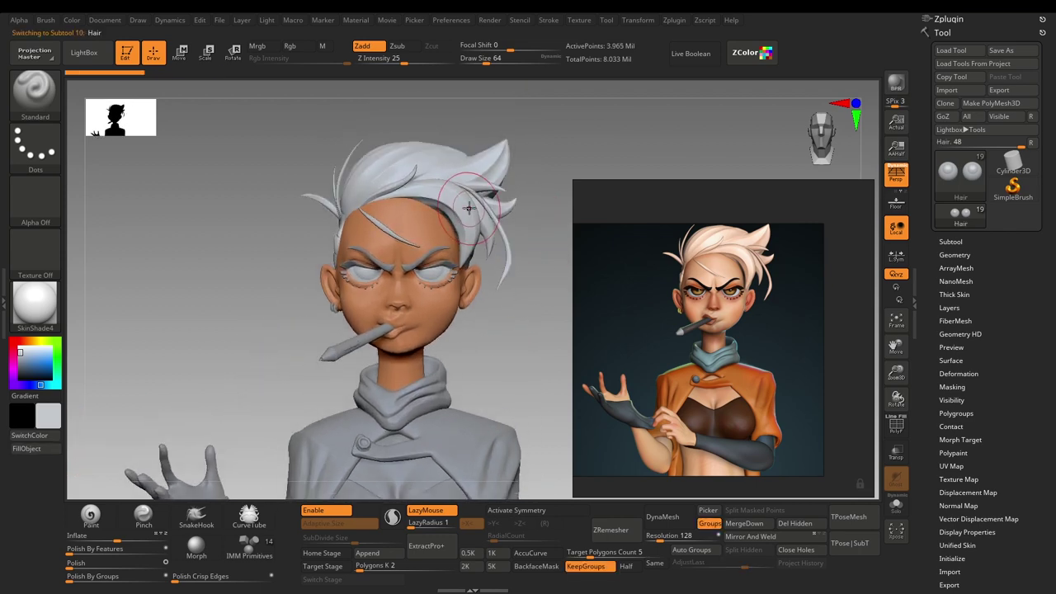
{"action": "scroll", "coordinate": [729, 257], "scroll_direction": "up", "scroll_amount": 7}
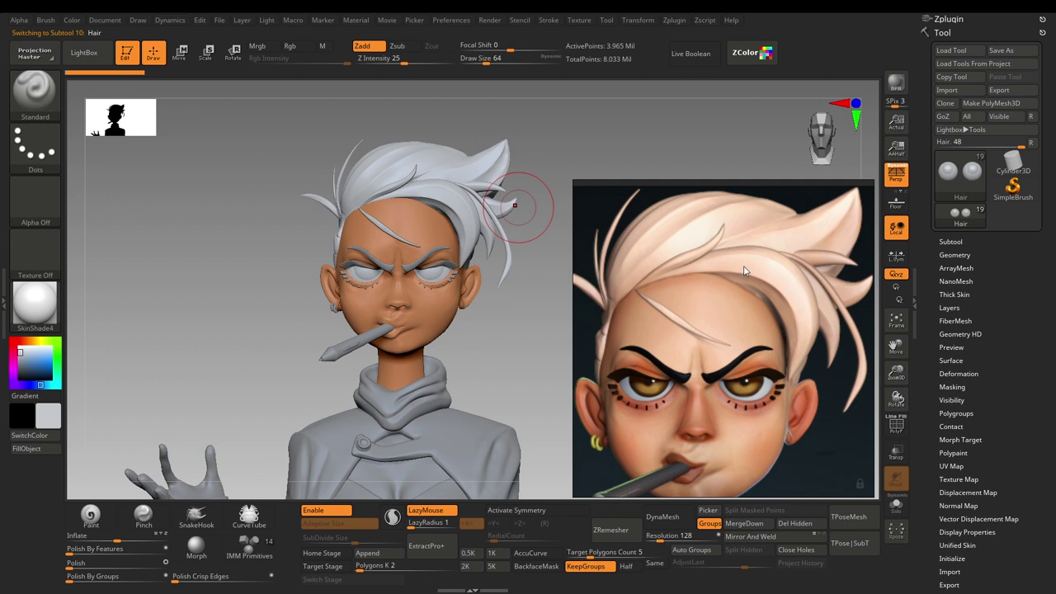
{"action": "left_click", "coordinate": [764, 56]}
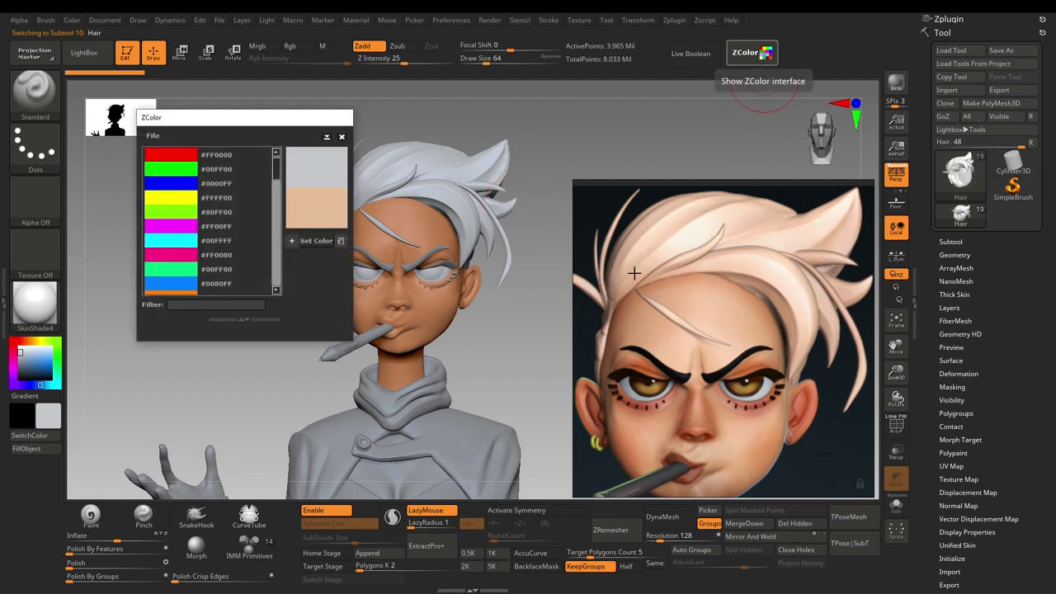
{"action": "mouse_move", "coordinate": [637, 281]}
{"action": "left_mouse_down"}
{"action": "mouse_move", "coordinate": [697, 234]}
{"action": "mouse_move", "coordinate": [641, 275]}
{"action": "left_mouse_up"}
{"action": "left_click", "coordinate": [317, 240]}
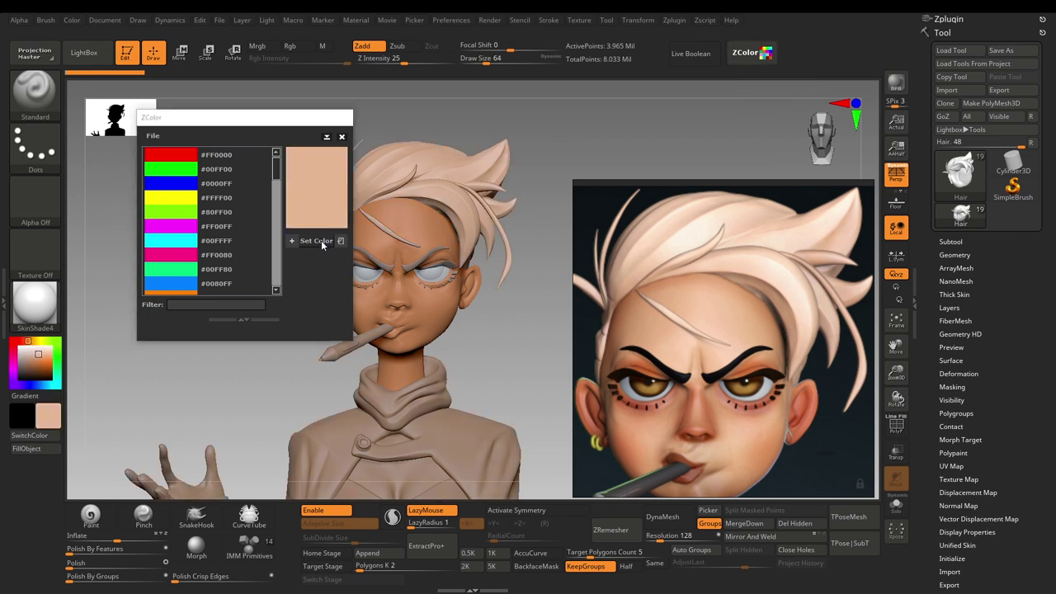
{"action": "left_click", "coordinate": [342, 138]}
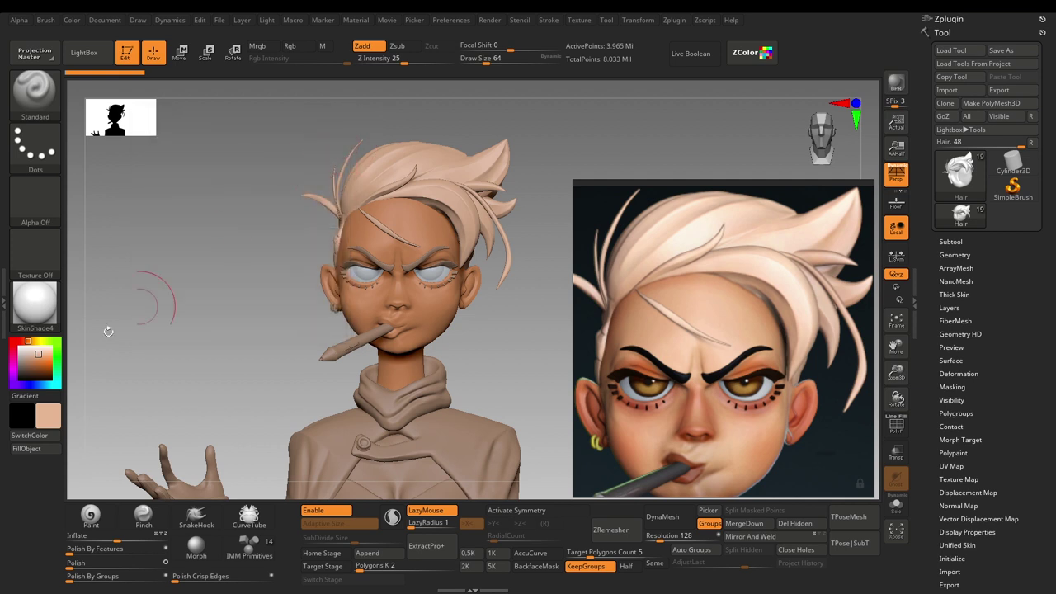
{"action": "left_click", "coordinate": [33, 449]}
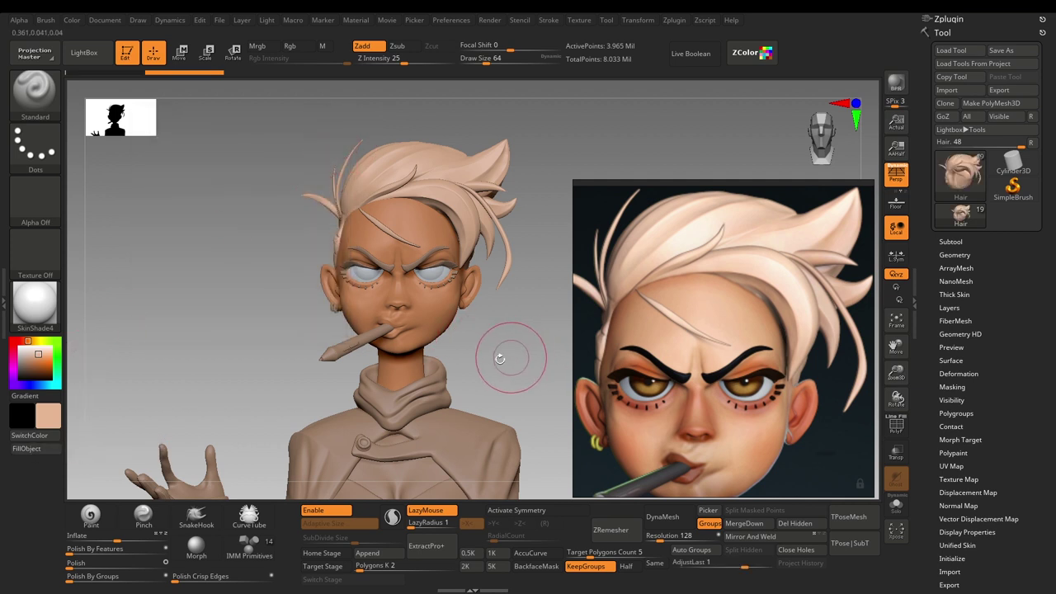
Select the Wacom Pen subtool and fill it with the dark grey sampled from the pen in the reference painting
{"action": "left_click", "coordinate": [325, 359], "text": "alt"}
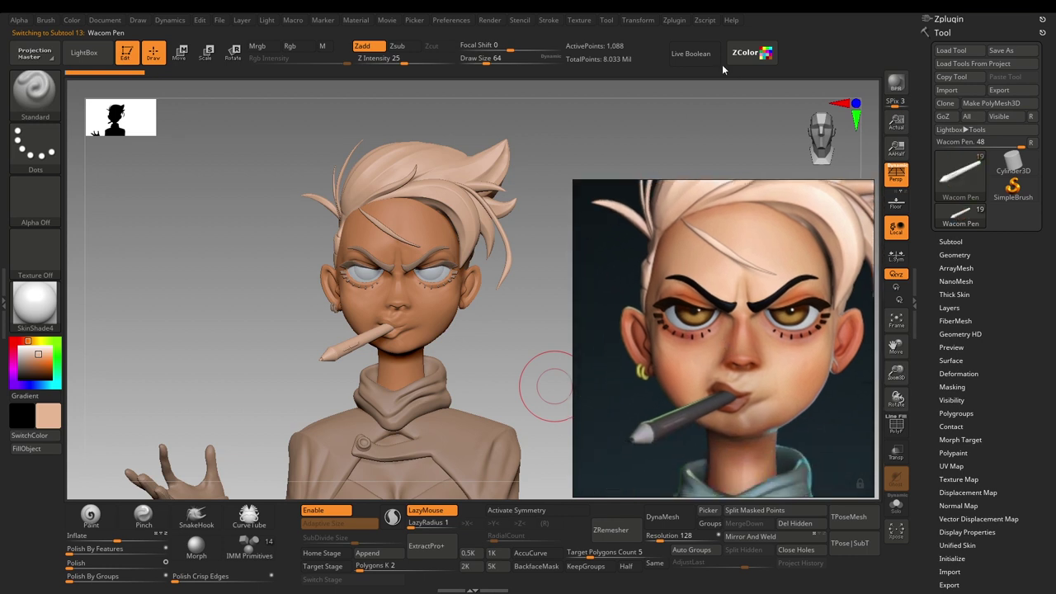
{"action": "left_click", "coordinate": [747, 52]}
{"action": "left_click_drag", "start_coordinate": [325, 213], "coordinate": [698, 407]}
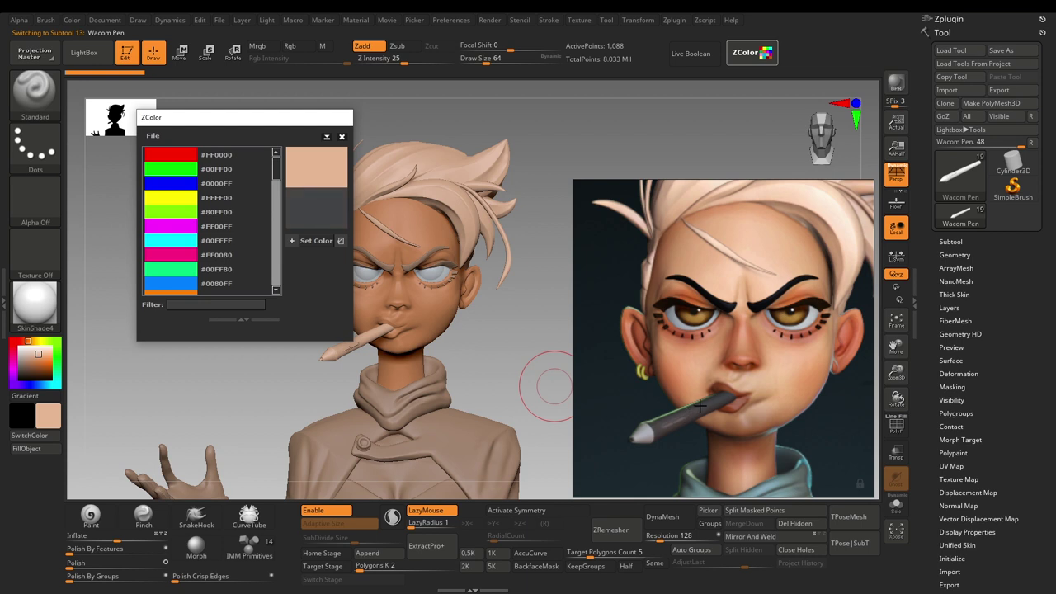
{"action": "left_click", "coordinate": [313, 244]}
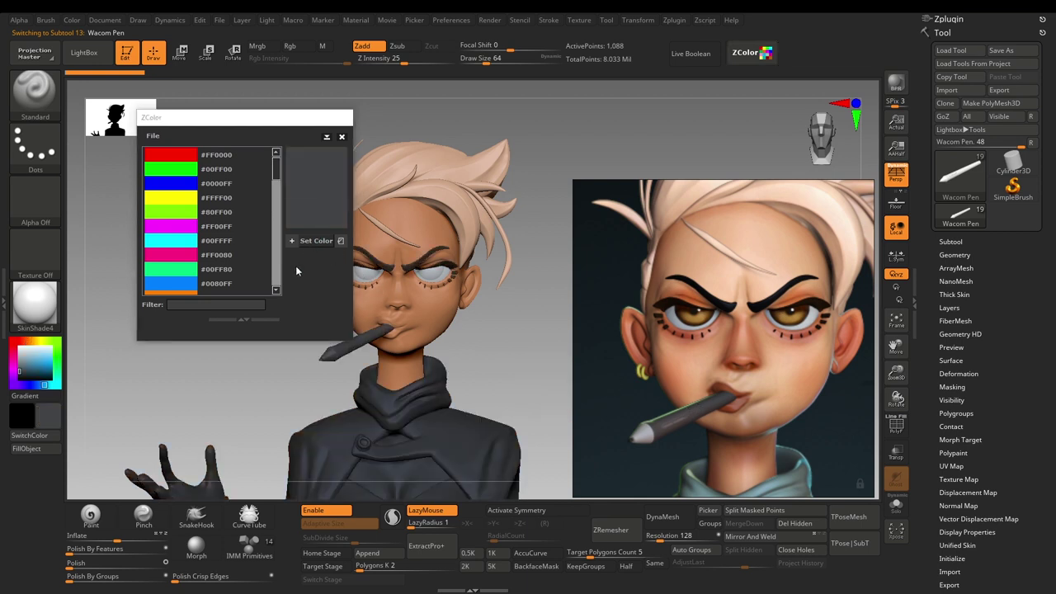
{"action": "left_click", "coordinate": [45, 451]}
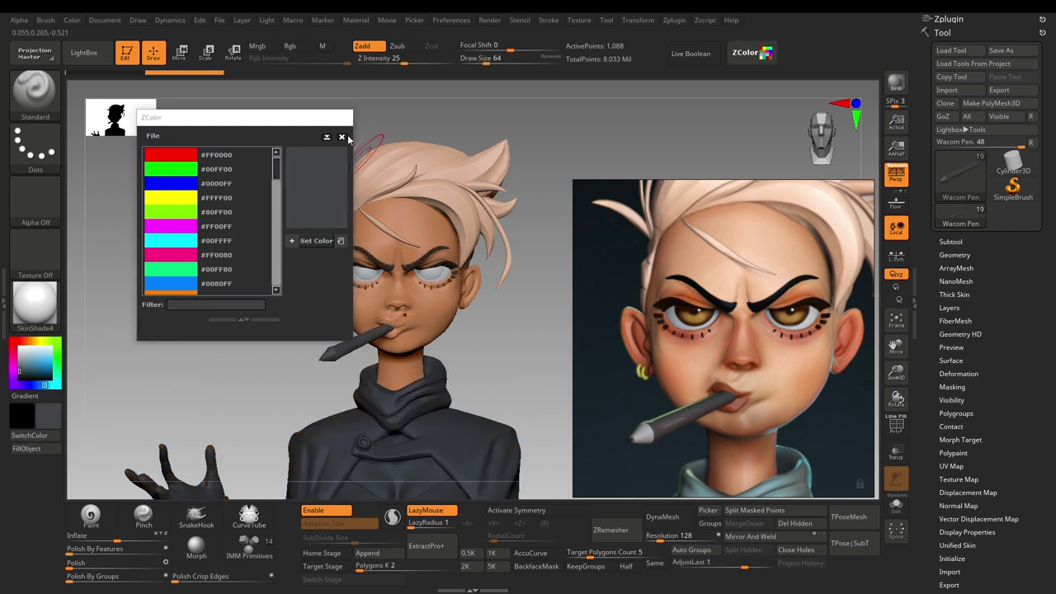
{"action": "left_click", "coordinate": [346, 138]}
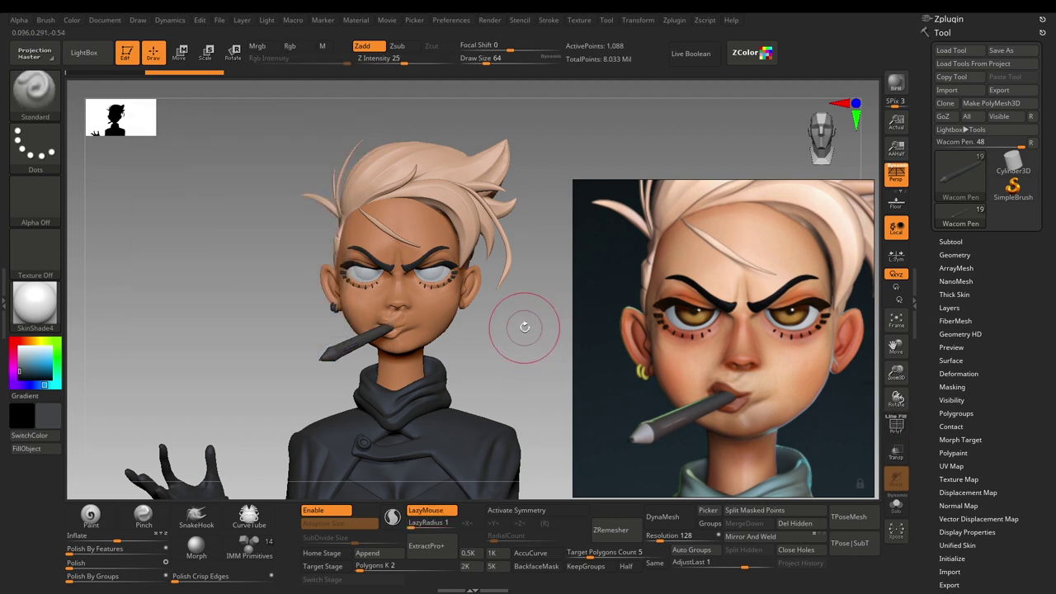
Set the active colour to black and fill the eyelash and eyebrow subtools with it
{"action": "left_click_drag", "start_coordinate": [525, 327], "coordinate": [526, 462], "text": "alt"}
{"action": "left_click", "coordinate": [513, 294], "text": "alt"}
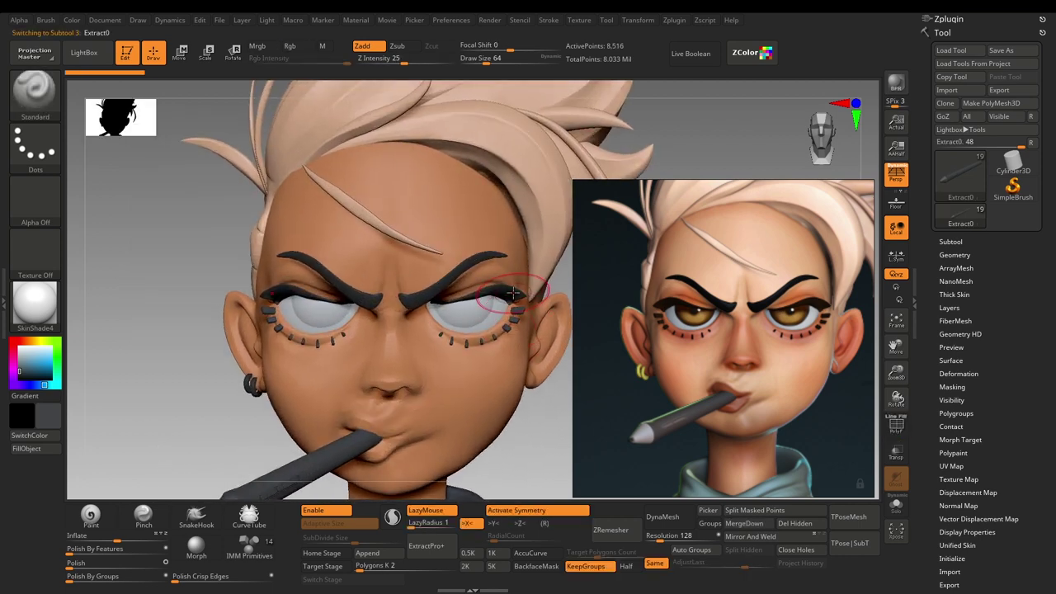
{"action": "left_click_drag", "start_coordinate": [517, 297], "coordinate": [520, 297], "text": "shift"}
{"action": "mouse_move", "coordinate": [27, 368]}
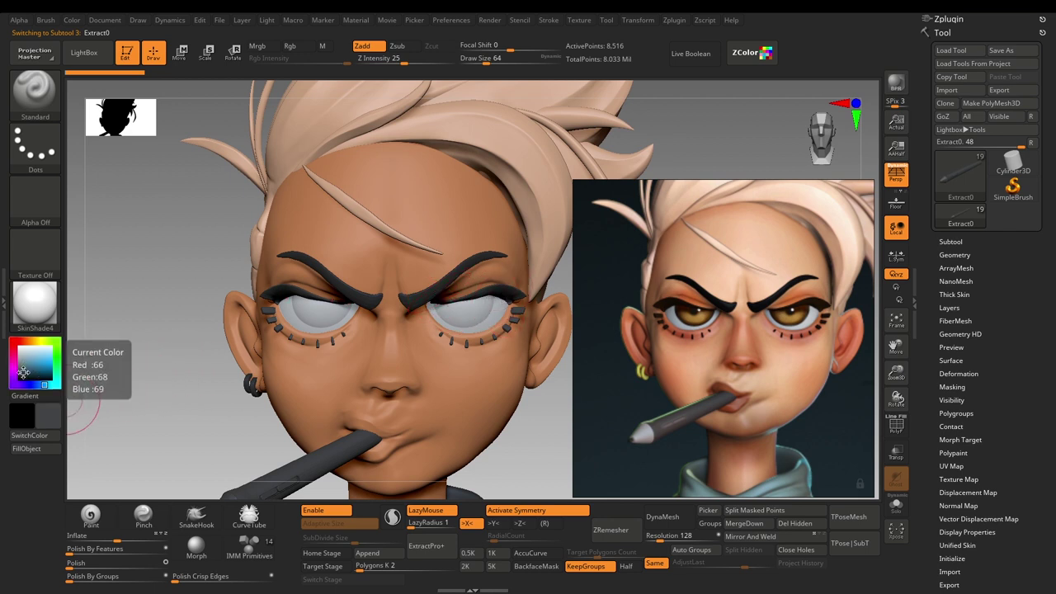
{"action": "left_click_drag", "start_coordinate": [23, 373], "coordinate": [22, 381]}
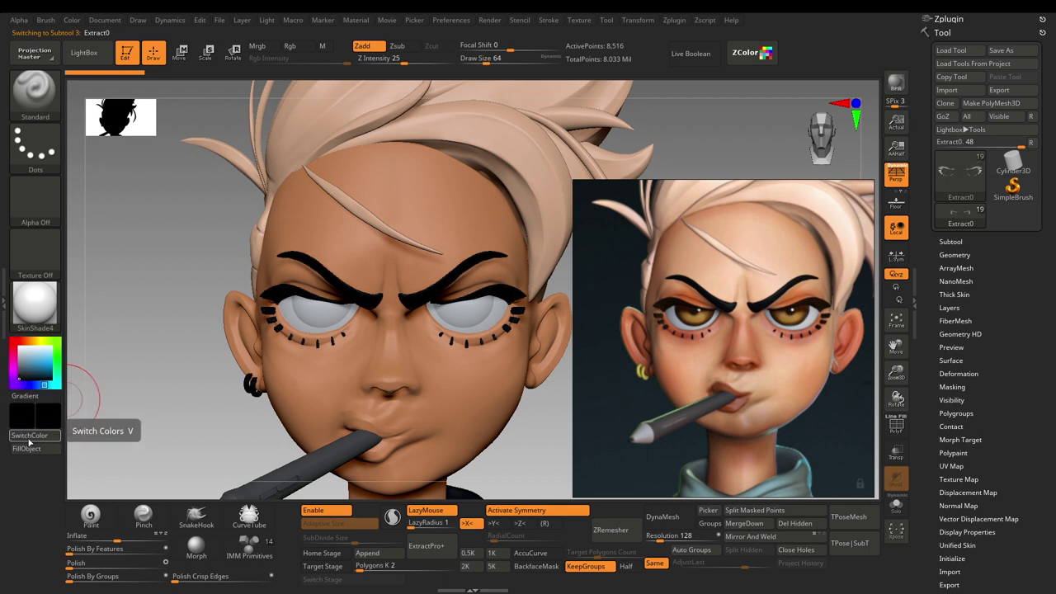
{"action": "left_click", "coordinate": [33, 449]}
{"action": "left_click", "coordinate": [431, 295], "text": "alt"}
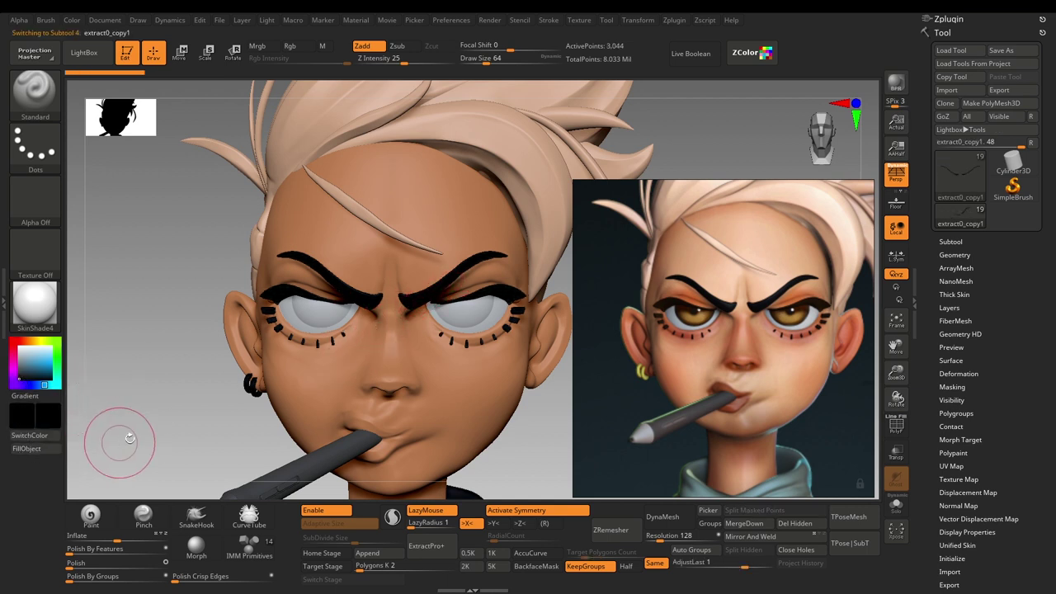
Select the Earrings subtool and fill it with the olive yellow sampled from the earrings in the reference painting
{"action": "left_click_drag", "start_coordinate": [157, 430], "coordinate": [256, 395], "text": "alt"}
{"action": "left_click_drag", "start_coordinate": [198, 417], "coordinate": [227, 437], "text": "alt"}
{"action": "left_click", "coordinate": [234, 411], "text": "alt"}
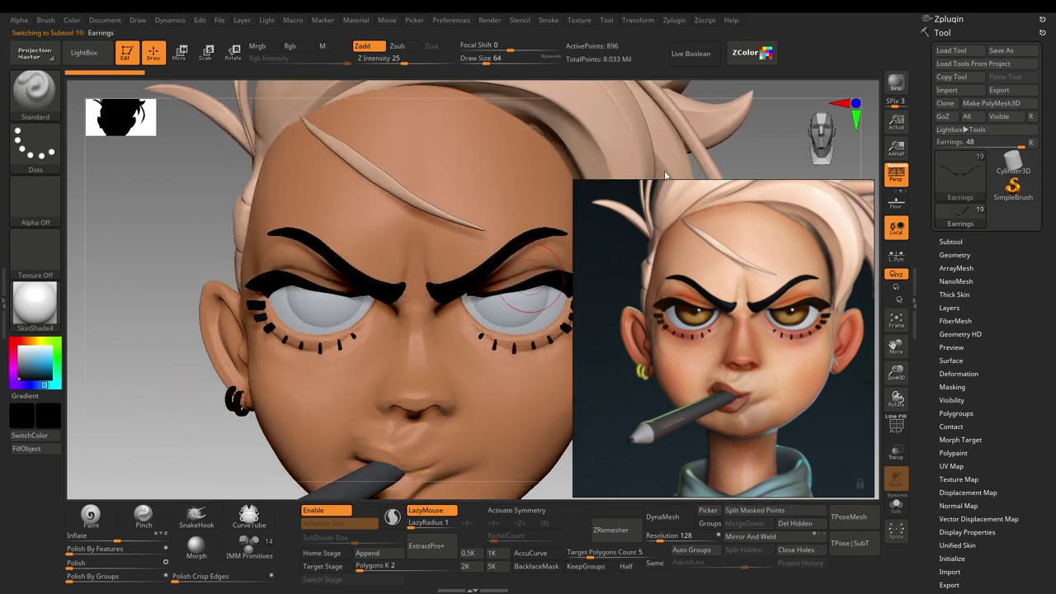
{"action": "left_click", "coordinate": [749, 53]}
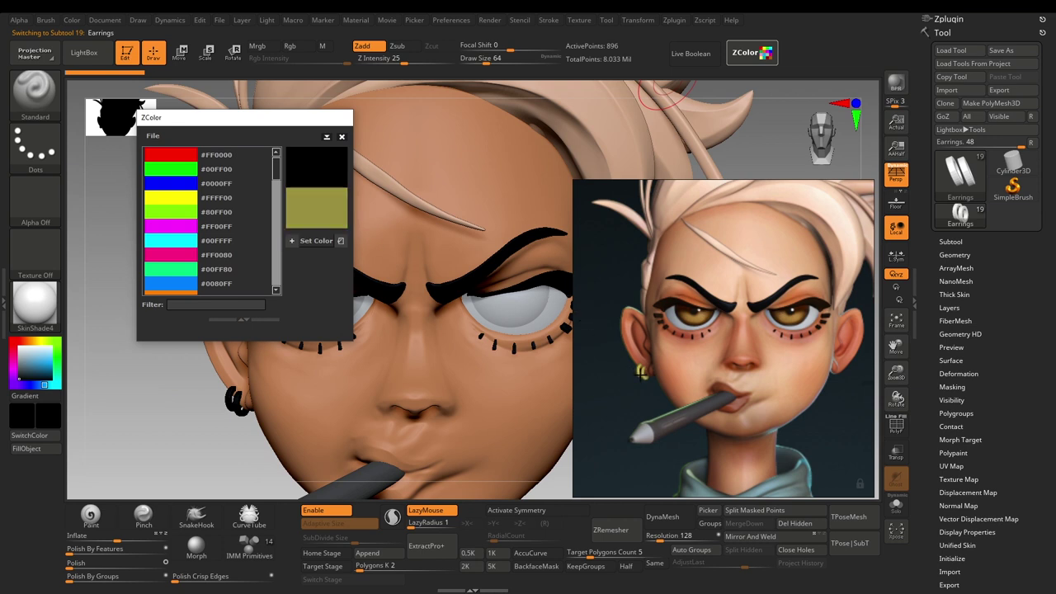
{"action": "left_click", "coordinate": [323, 244]}
{"action": "left_click", "coordinate": [342, 137]}
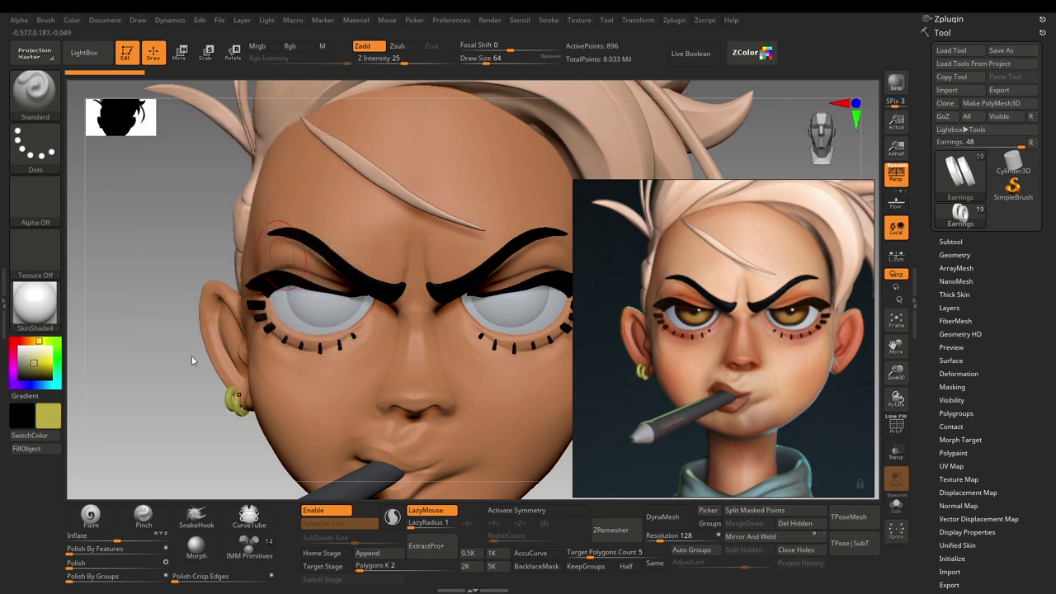
{"action": "left_click", "coordinate": [38, 450]}
Sample the coat's orange from the reference painting with ZColor and fill the still active Earrings subtool with it
{"action": "left_click_drag", "start_coordinate": [171, 458], "coordinate": [198, 294], "text": "alt"}
{"action": "scroll", "coordinate": [667, 372], "scroll_direction": "down", "scroll_amount": 8}
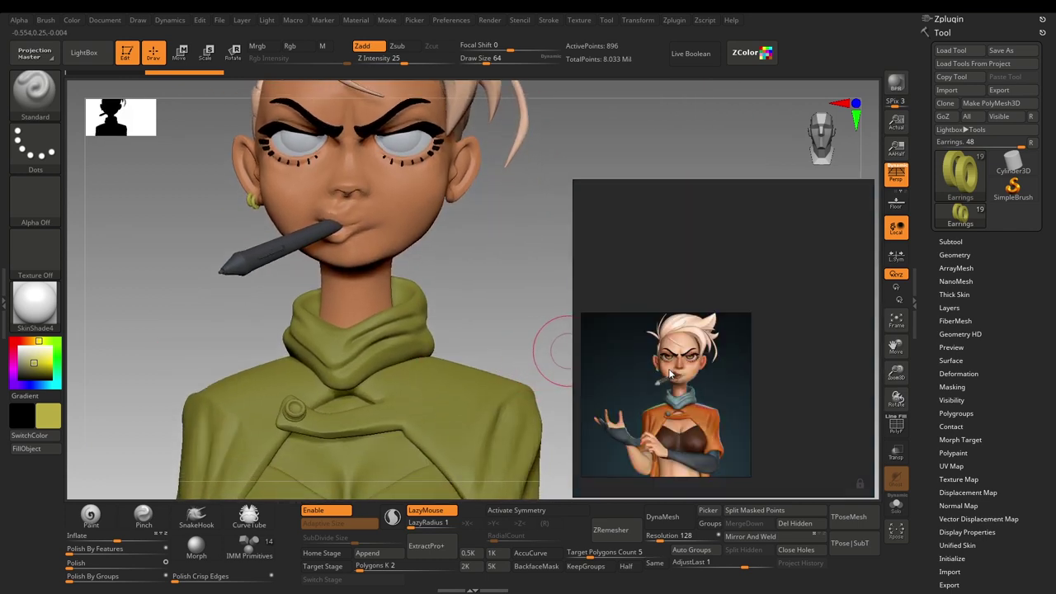
{"action": "scroll", "coordinate": [704, 430], "scroll_direction": "up", "scroll_amount": 3}
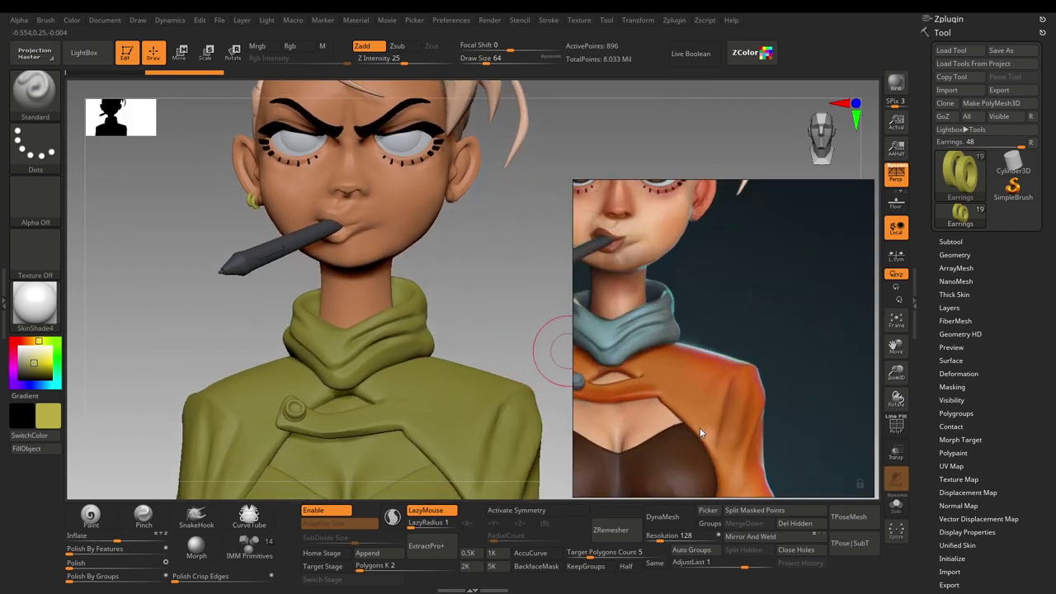
{"action": "left_click", "coordinate": [749, 54]}
{"action": "left_click_drag", "start_coordinate": [366, 230], "coordinate": [710, 370]}
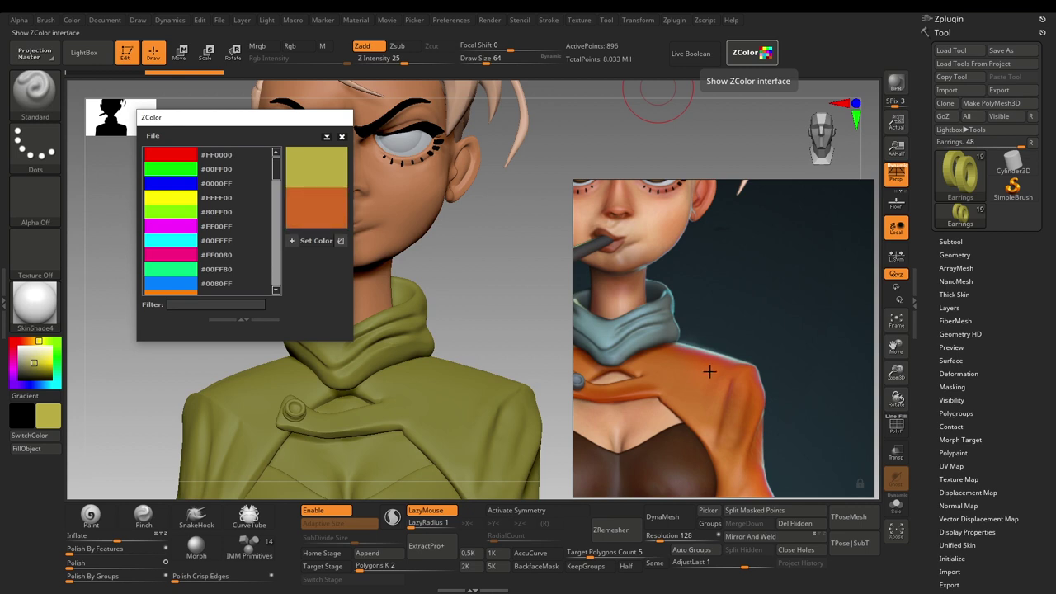
{"action": "left_click", "coordinate": [310, 241]}
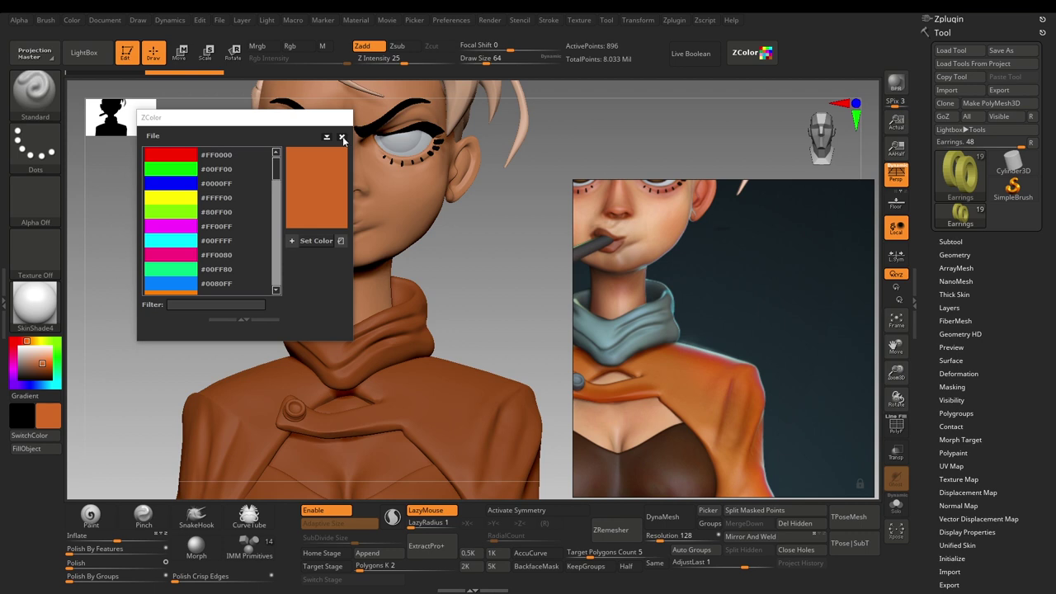
{"action": "left_click", "coordinate": [34, 452]}
Select the Body subtool and fill it with the skin tone picked from the sculpt's face
{"action": "left_click_drag", "start_coordinate": [225, 358], "coordinate": [219, 314], "text": "alt"}
{"action": "left_click", "coordinate": [356, 411], "text": "alt"}
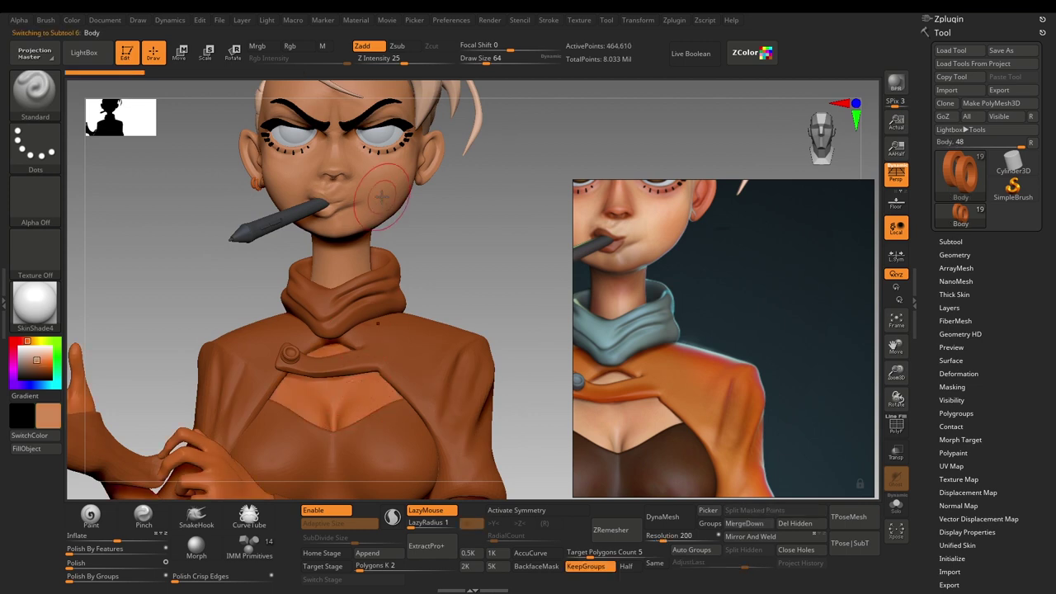
{"action": "left_click", "coordinate": [47, 451]}
{"action": "left_click_drag", "start_coordinate": [479, 285], "coordinate": [477, 237], "text": "alt"}
{"action": "left_click_drag", "start_coordinate": [427, 273], "coordinate": [481, 320], "text": "alt"}
{"action": "key", "text": "shift+f"}
{"action": "key", "text": "shift+f"}
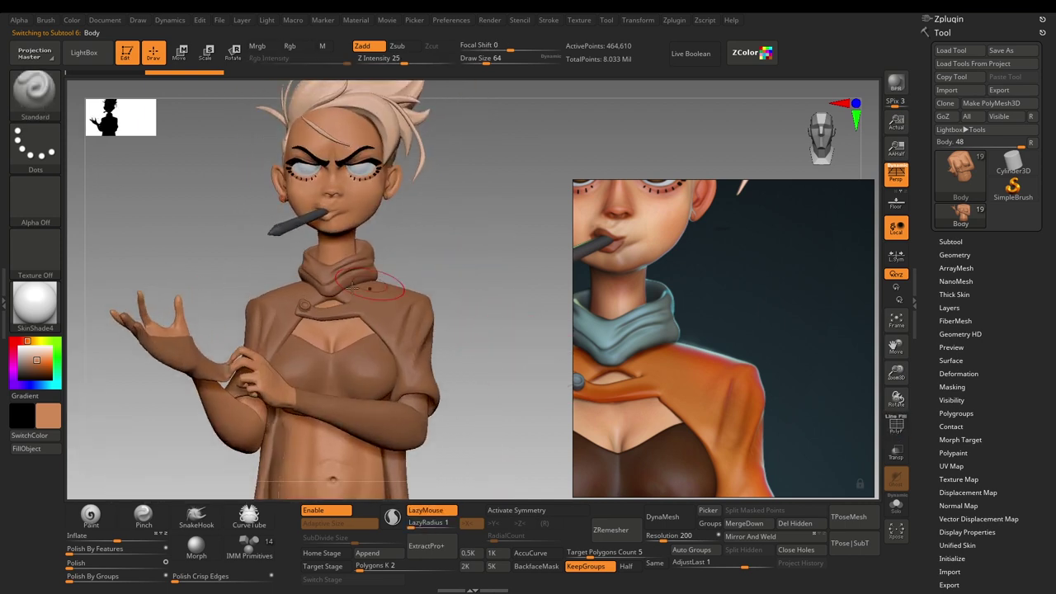
Select the coat button subtool PM3D_Sphere3D1 and fill it with a dark grey sampled with ZColor
{"action": "left_click", "coordinate": [306, 304], "text": "alt"}
{"action": "left_click_drag", "start_coordinate": [224, 266], "coordinate": [189, 402], "text": "alt"}
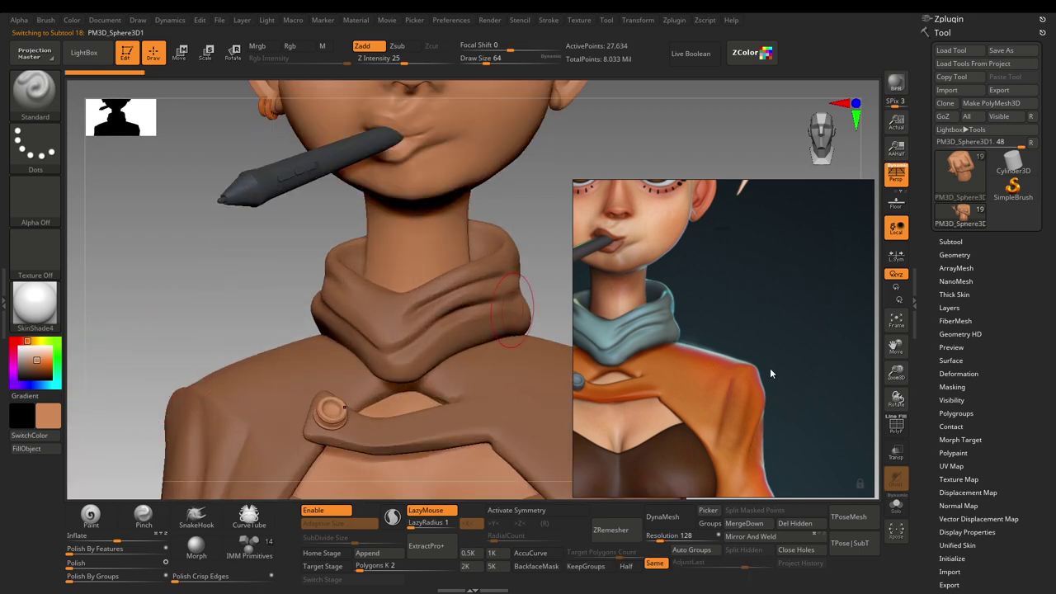
{"action": "scroll", "coordinate": [660, 394], "scroll_direction": "up", "scroll_amount": 4}
{"action": "middle_click_drag", "start_coordinate": [658, 394], "coordinate": [858, 431]}
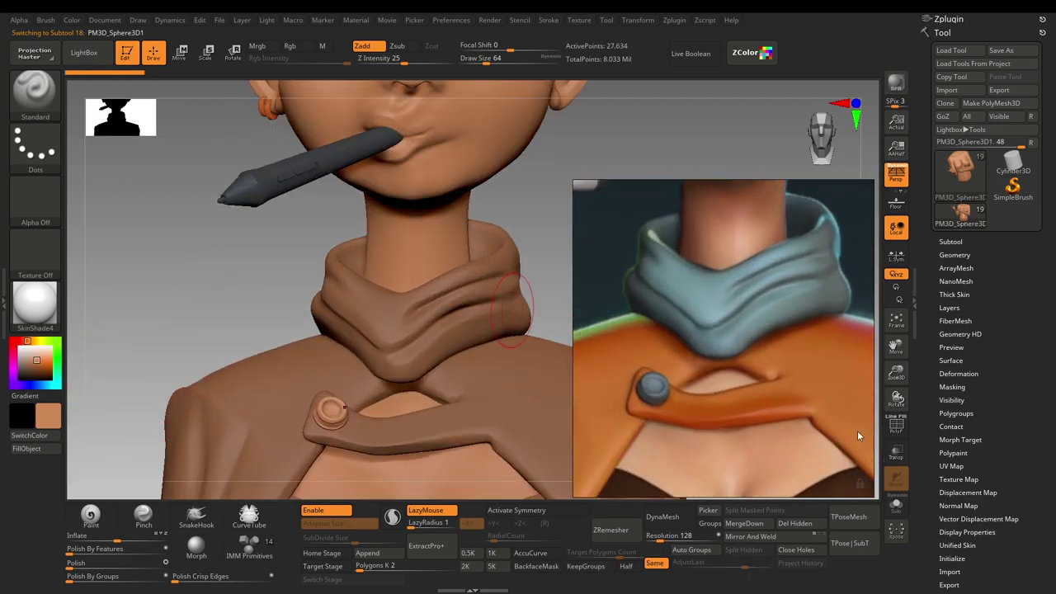
{"action": "left_click", "coordinate": [760, 49]}
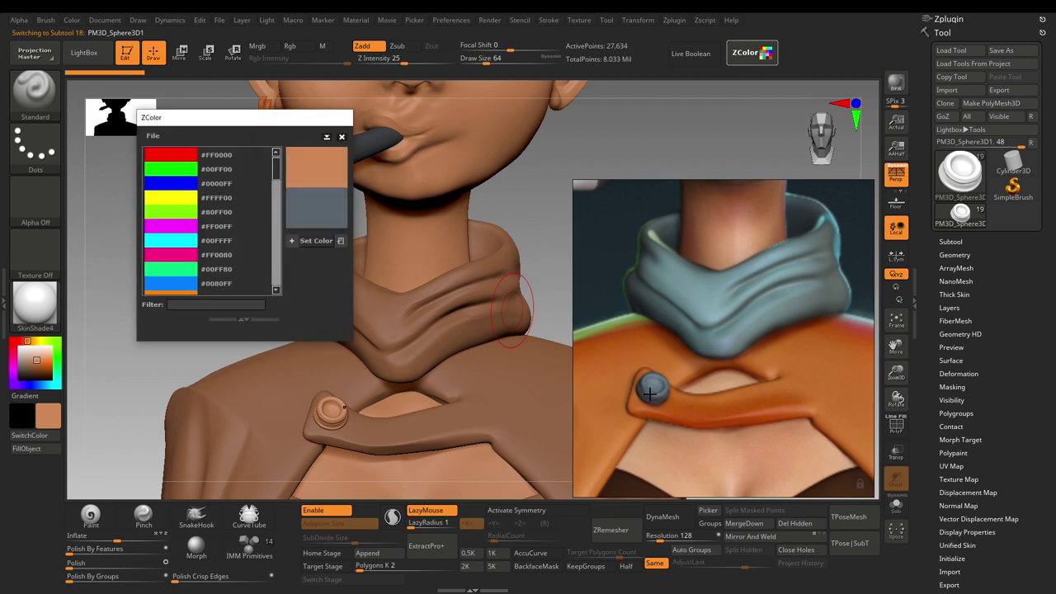
{"action": "left_click", "coordinate": [317, 240]}
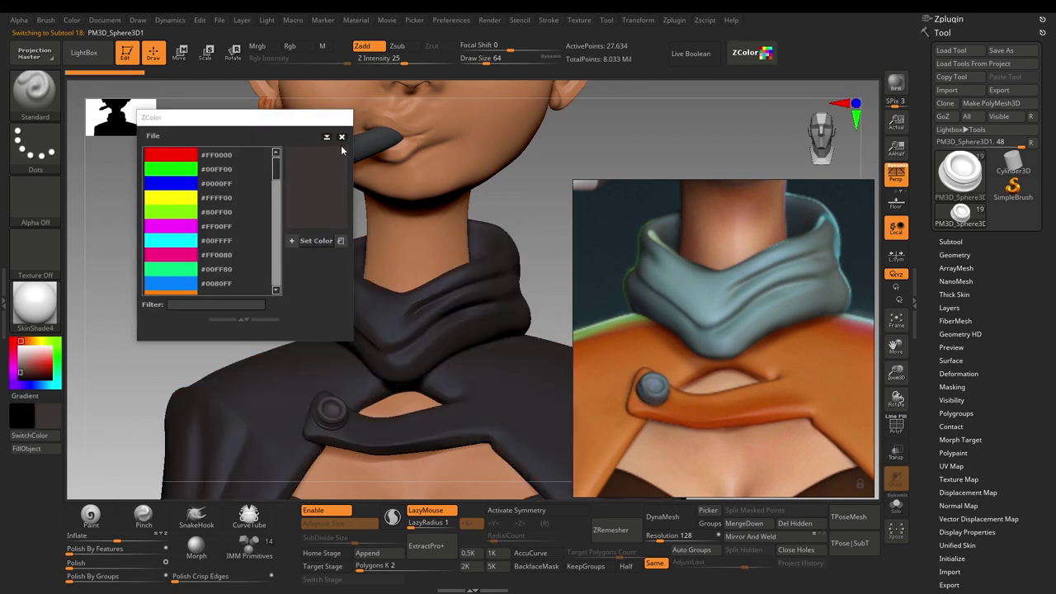
{"action": "left_click", "coordinate": [342, 136]}
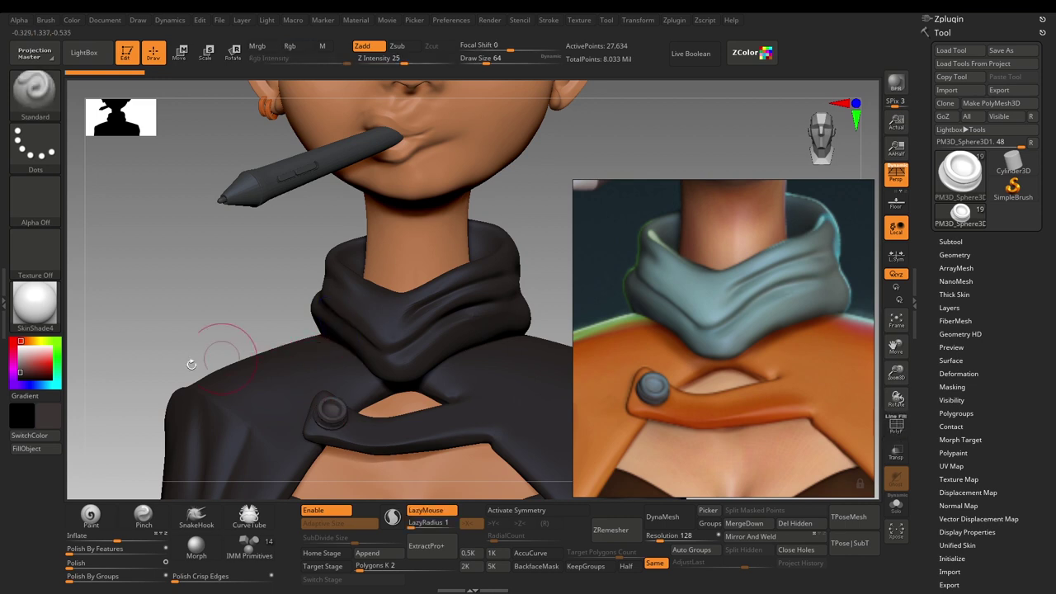
{"action": "left_click", "coordinate": [44, 454]}
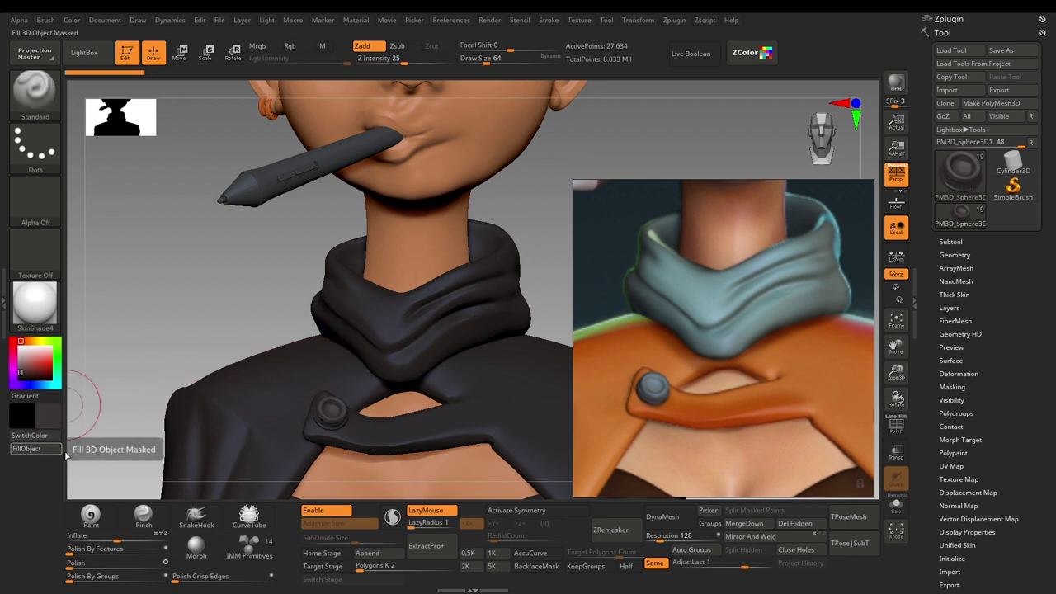
Select the Dress 1 subtool, fill it with the orange sampled from the reference coat, and step down one subdivision level
{"action": "left_click", "coordinate": [273, 385], "text": "alt"}
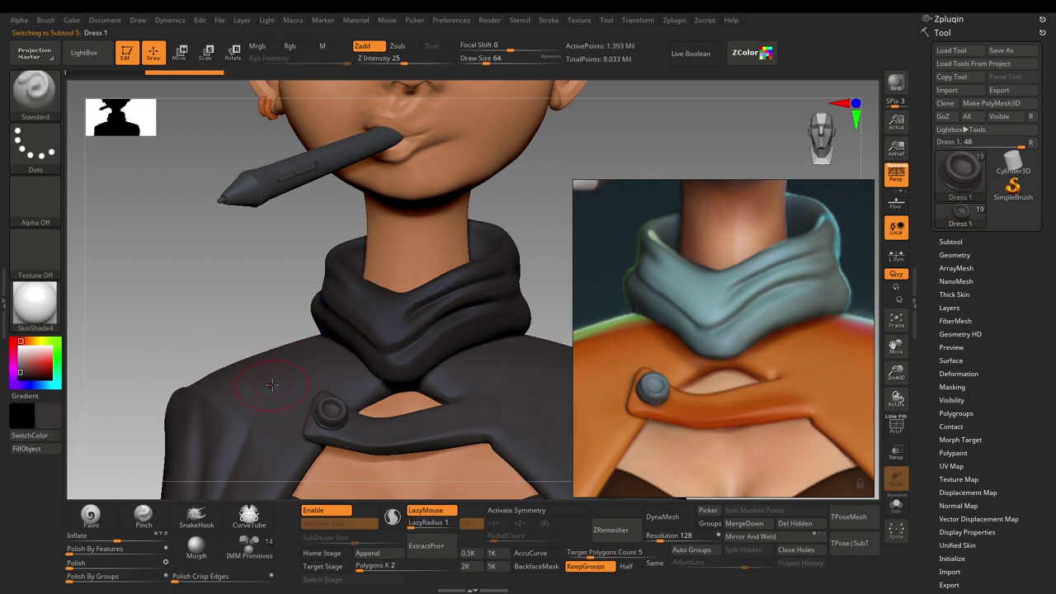
{"action": "left_click", "coordinate": [743, 54]}
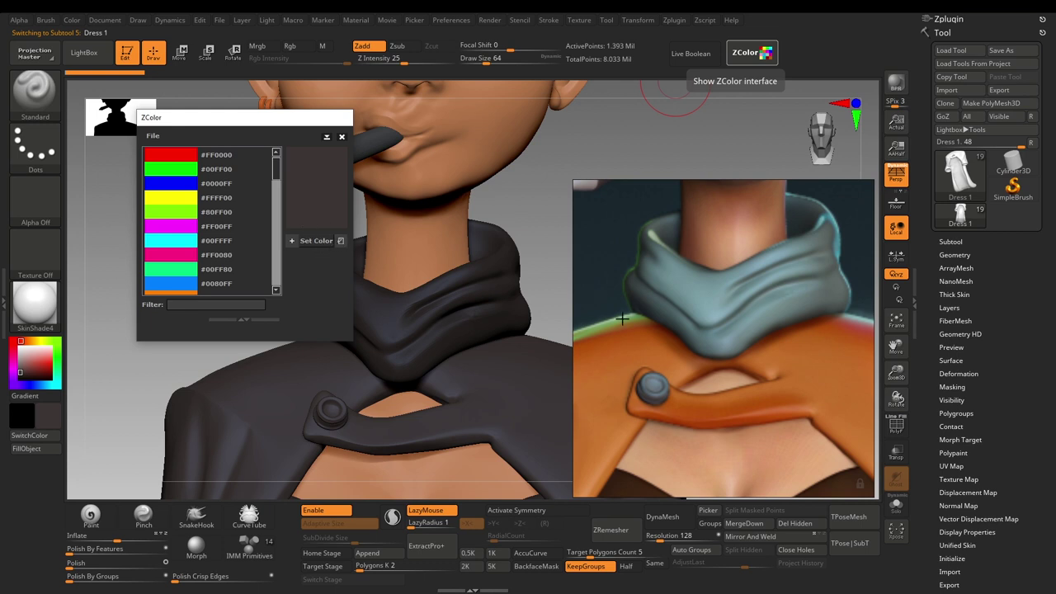
{"action": "left_click", "coordinate": [642, 342]}
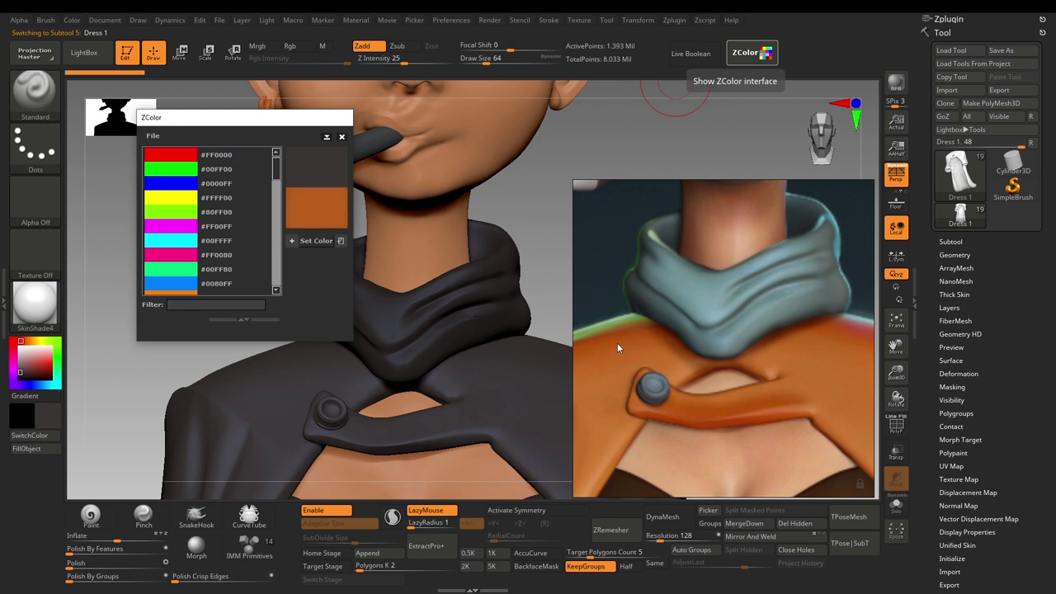
{"action": "left_click", "coordinate": [314, 242]}
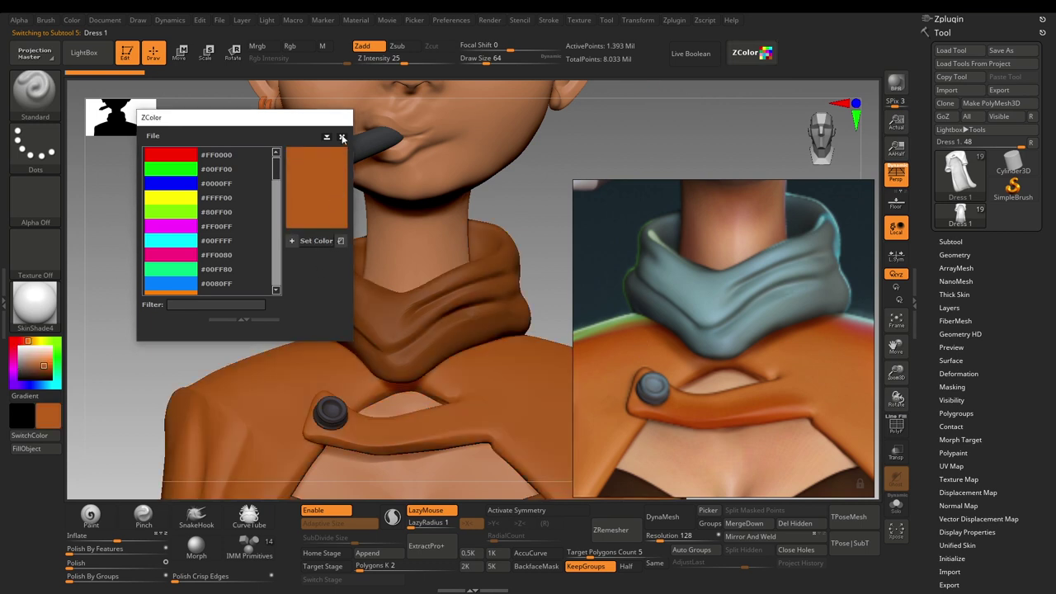
{"action": "left_click", "coordinate": [342, 137]}
{"action": "key", "text": "shift+d"}
{"action": "key", "text": "shift+f"}
{"action": "key", "text": "shift+f"}
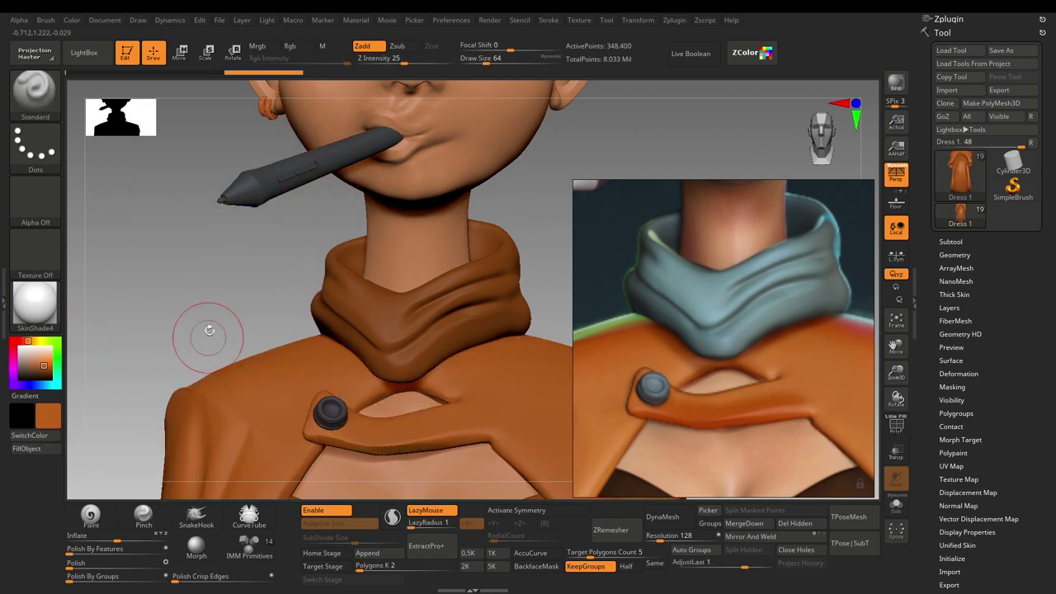
Select the scarf subtool Stylized Girl1_1 and fill it with the grey-teal sampled from the scarf in the reference painting
{"action": "left_click", "coordinate": [410, 312], "text": "alt"}
{"action": "left_click_drag", "start_coordinate": [151, 285], "coordinate": [160, 261], "text": "alt"}
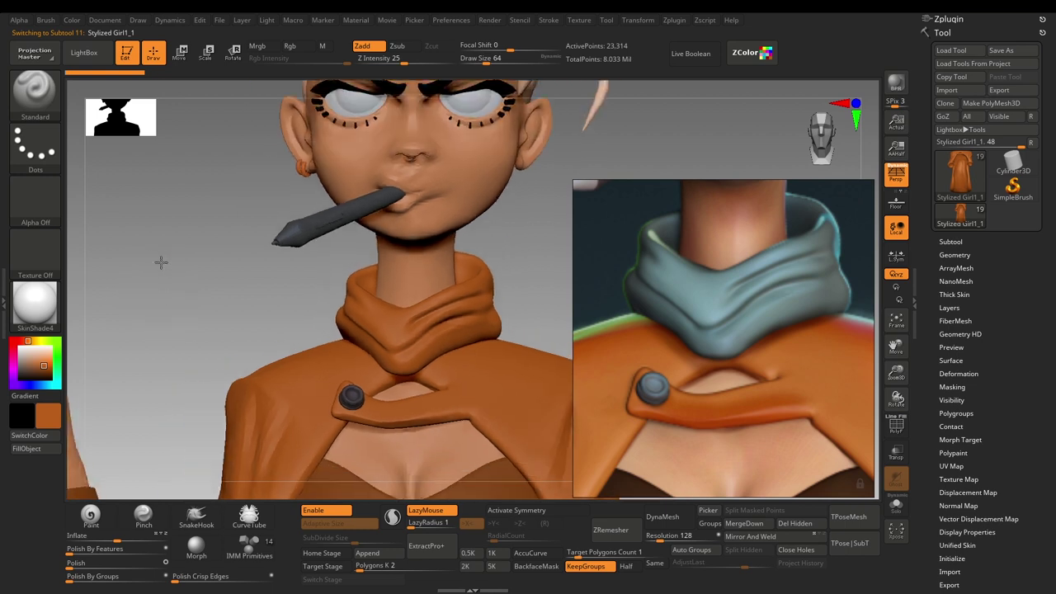
{"action": "left_click", "coordinate": [773, 55]}
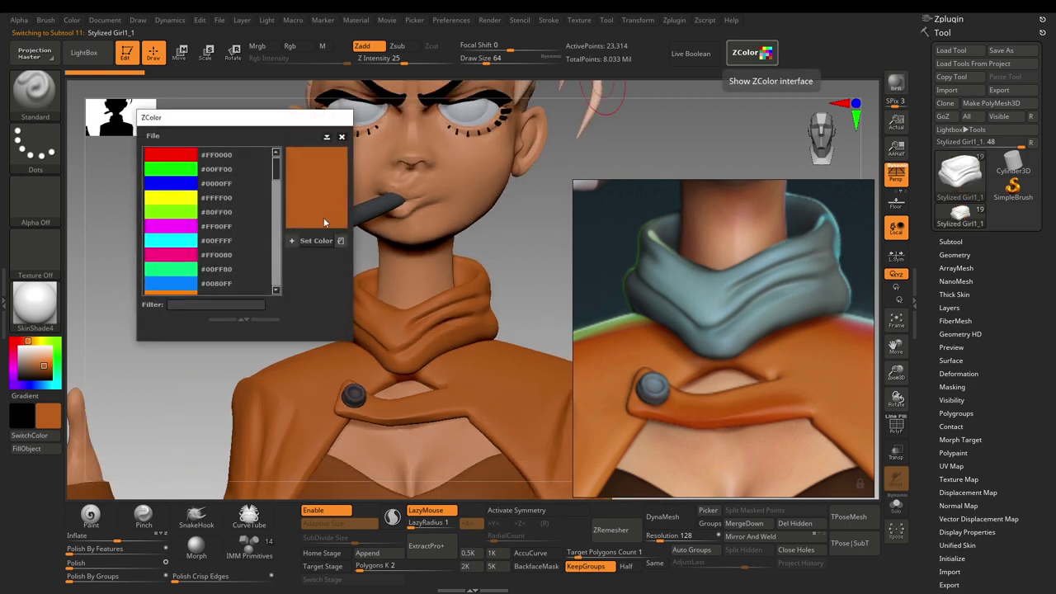
{"action": "left_click", "coordinate": [632, 283]}
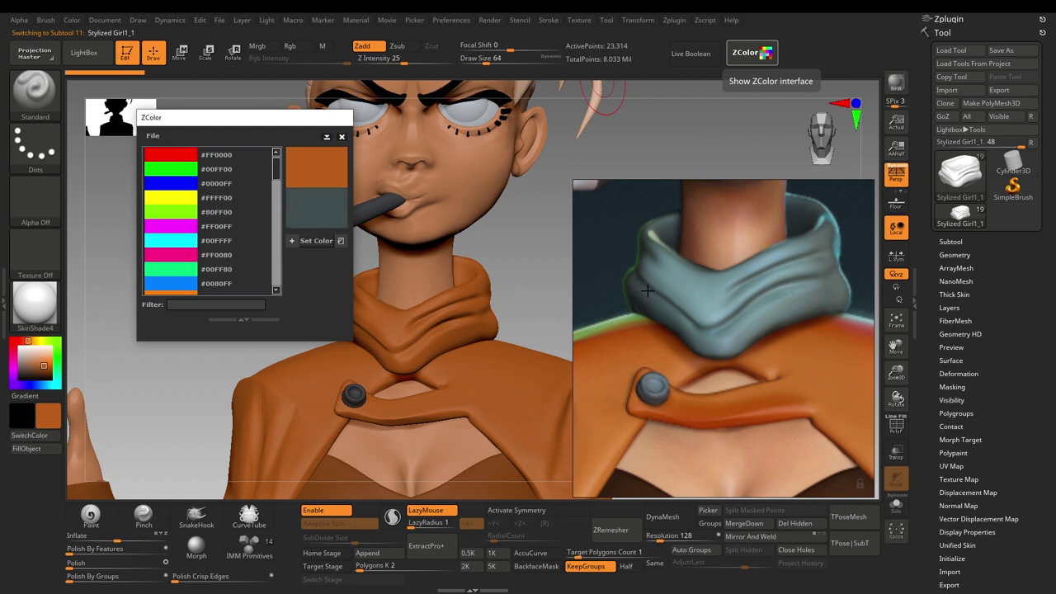
{"action": "left_click", "coordinate": [314, 242]}
{"action": "left_click", "coordinate": [342, 137]}
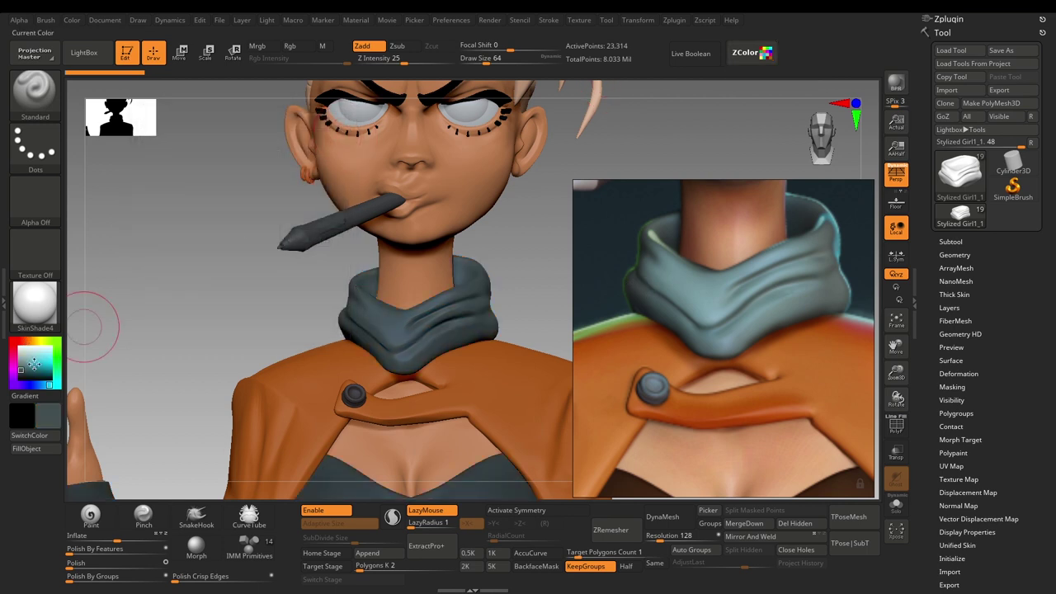
{"action": "left_click", "coordinate": [43, 452]}
Select the Bra subtool and fill it with the dark brown sampled with ZColor from the top in the reference painting
{"action": "left_click_drag", "start_coordinate": [174, 353], "coordinate": [178, 289], "text": "alt"}
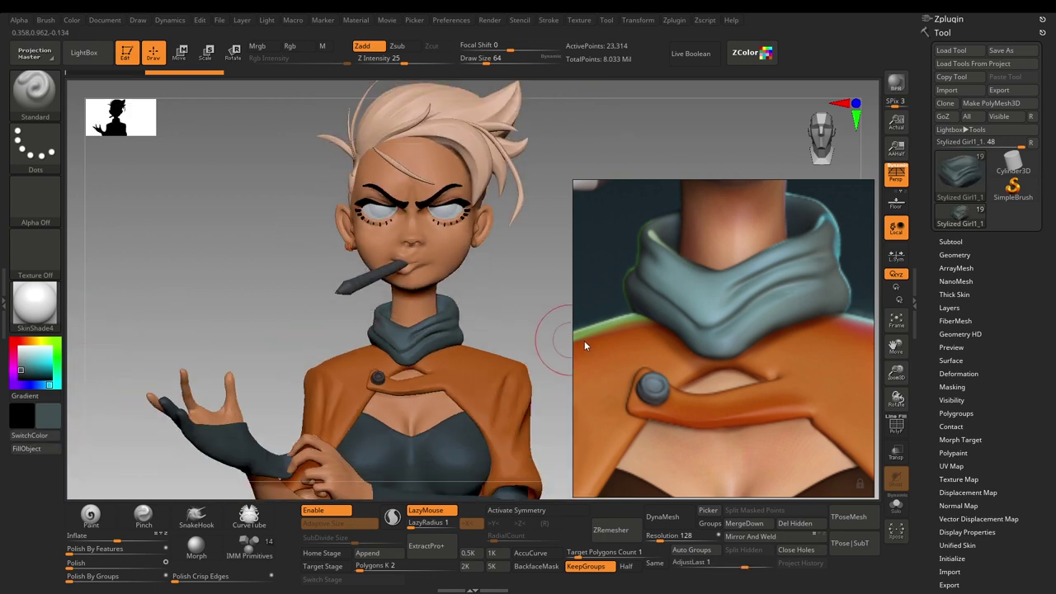
{"action": "scroll", "coordinate": [703, 396], "scroll_direction": "down", "scroll_amount": 4}
{"action": "middle_click_drag", "start_coordinate": [702, 448], "coordinate": [702, 433]}
{"action": "scroll", "coordinate": [702, 433], "scroll_direction": "up", "scroll_amount": 3}
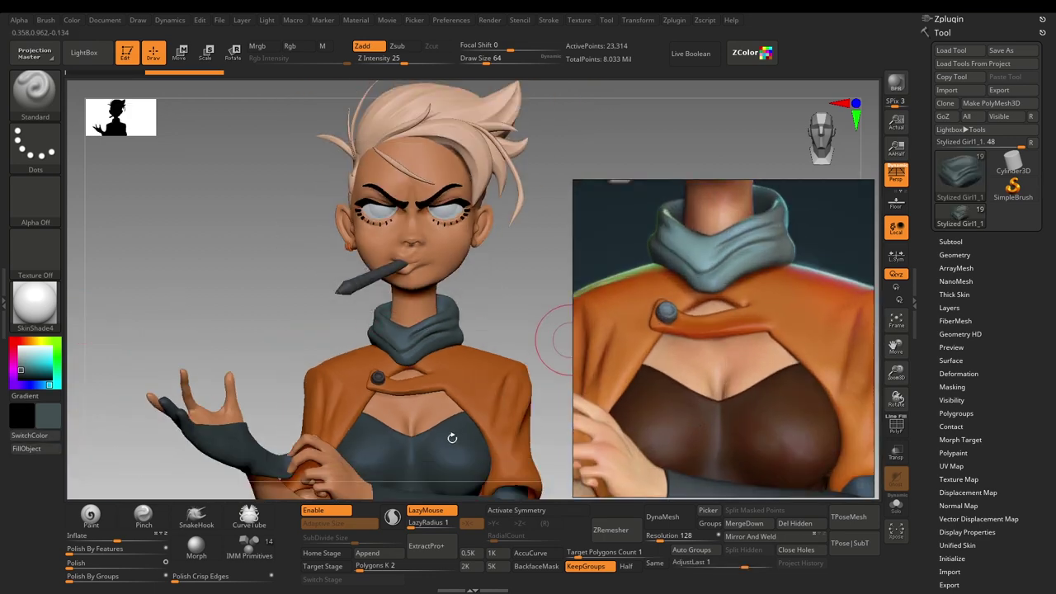
{"action": "left_click", "coordinate": [459, 464], "text": "alt"}
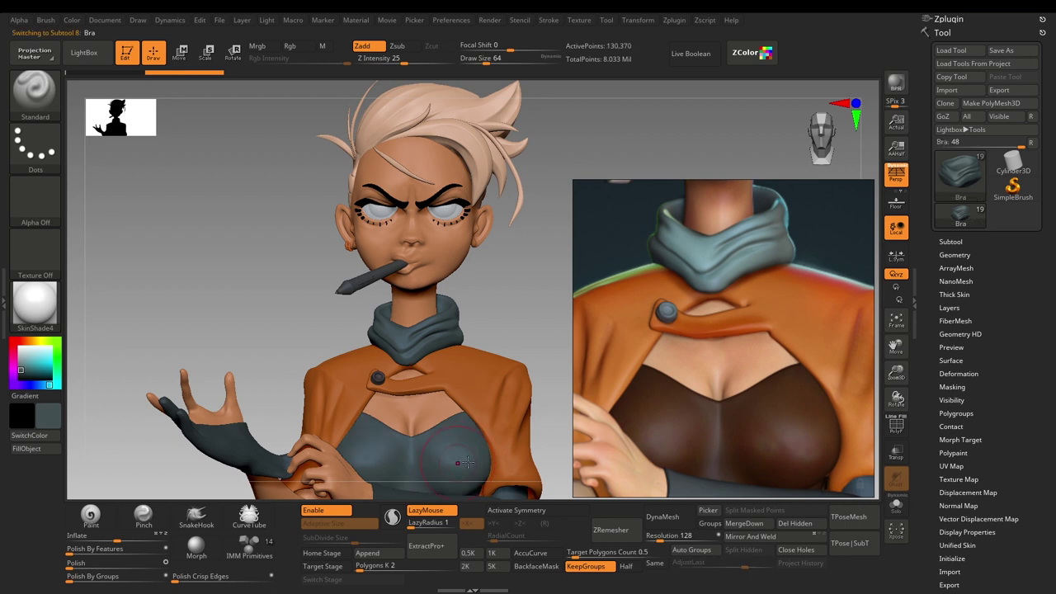
{"action": "left_click", "coordinate": [739, 54]}
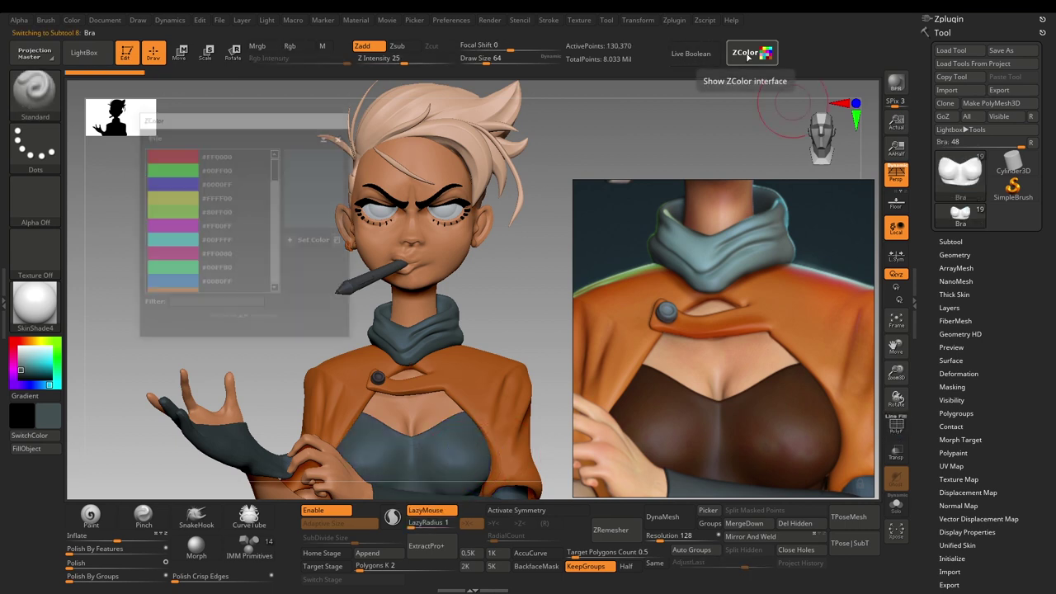
{"action": "left_click", "coordinate": [672, 388]}
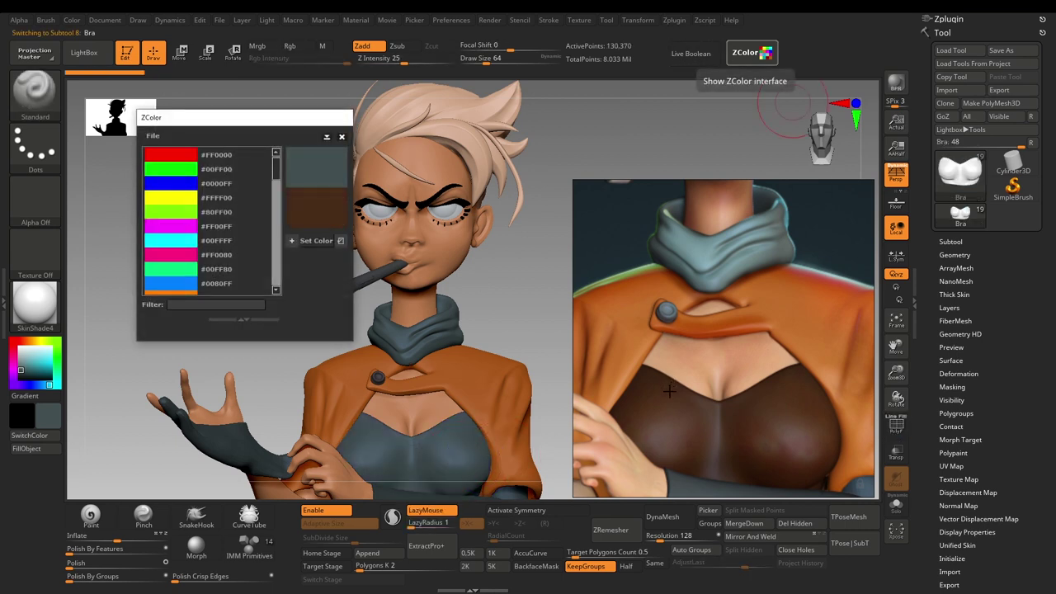
{"action": "left_click", "coordinate": [326, 241]}
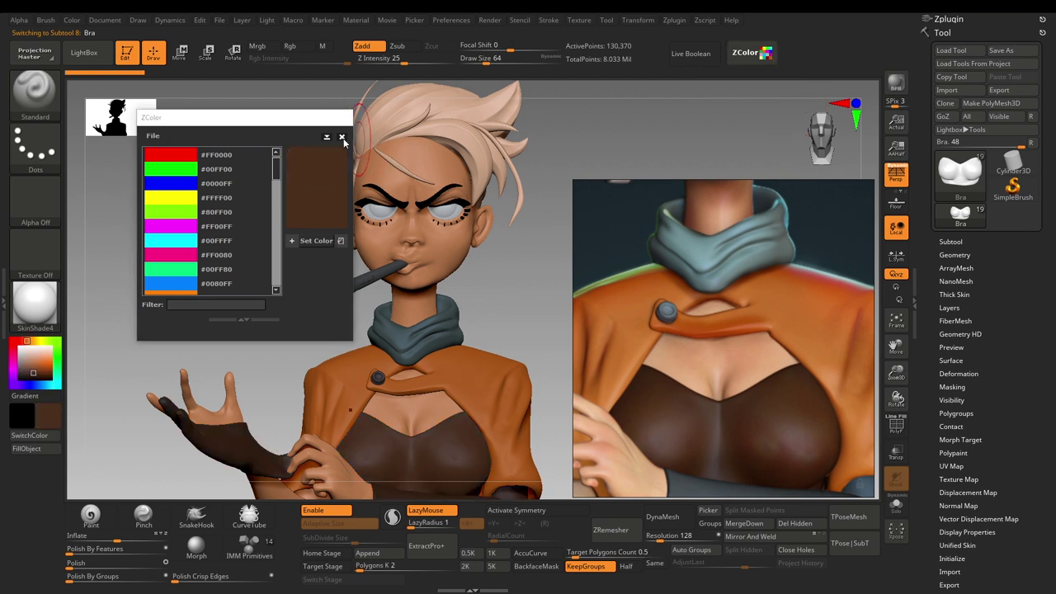
{"action": "left_click", "coordinate": [342, 138]}
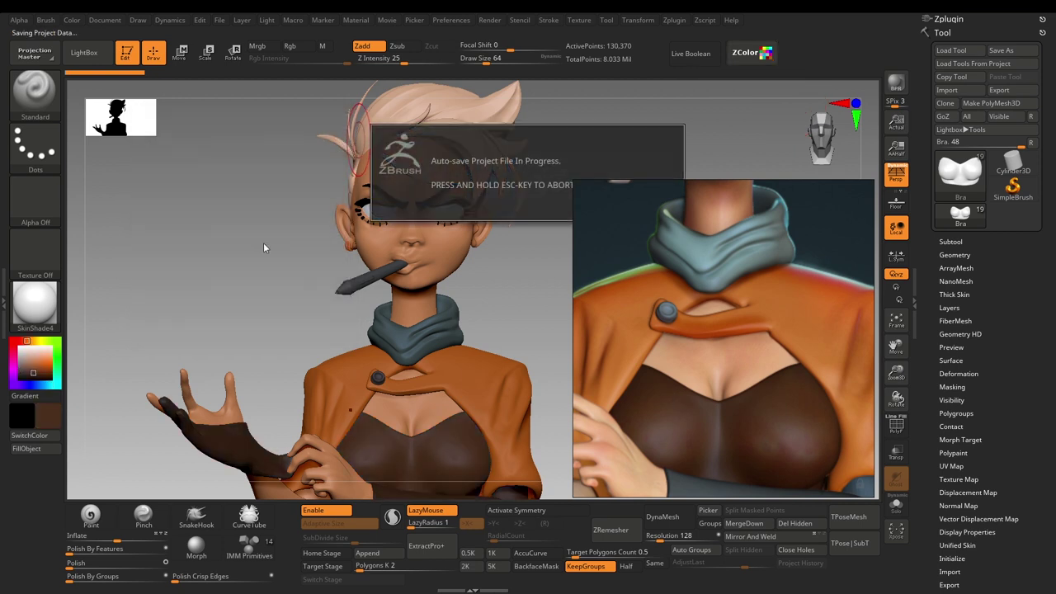
{"action": "left_click", "coordinate": [48, 452]}
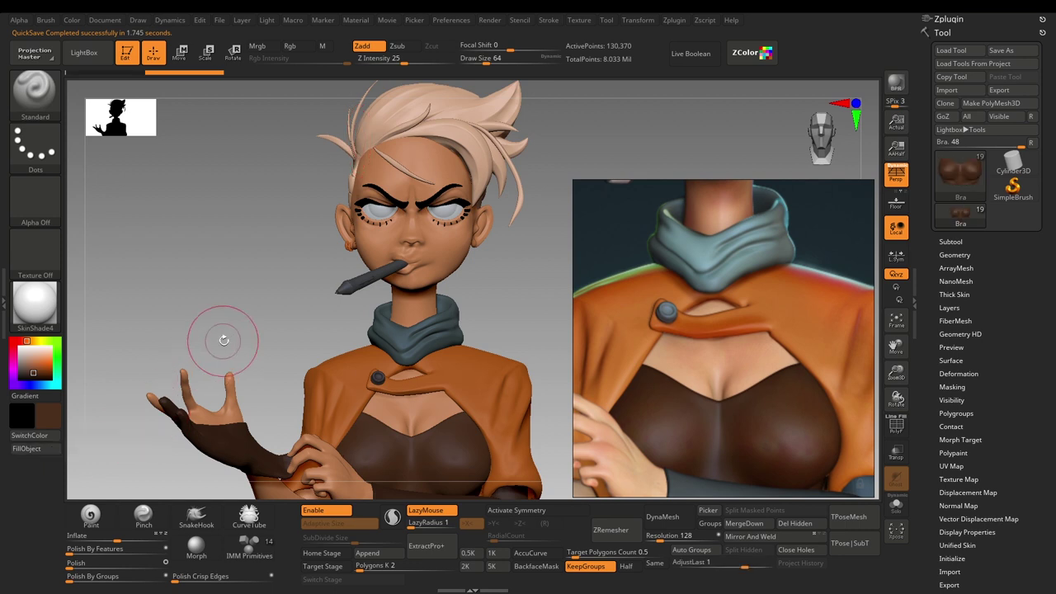
Select the Gloves subtool and fill it with the dark blue-grey sampled from the glove in the reference painting
{"action": "right_click_drag", "start_coordinate": [224, 340], "coordinate": [267, 370], "text": "ctrl"}
{"action": "scroll", "coordinate": [660, 429], "scroll_direction": "down", "scroll_amount": 3}
{"action": "middle_click_drag", "start_coordinate": [652, 427], "coordinate": [669, 373]}
{"action": "right_click_drag", "start_coordinate": [255, 273], "coordinate": [269, 301], "text": "ctrl"}
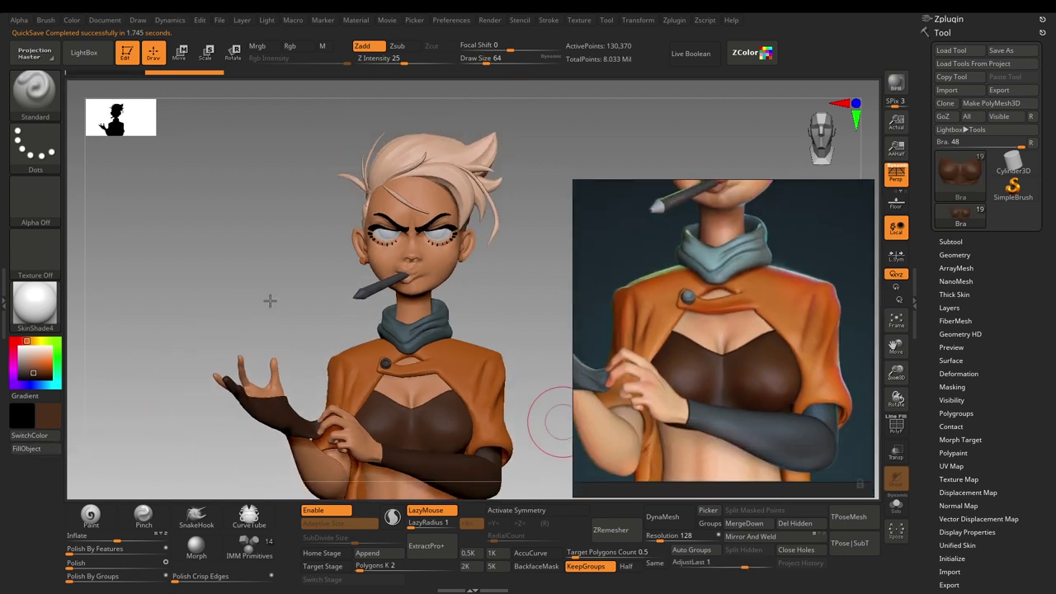
{"action": "left_click", "coordinate": [288, 416], "text": "alt"}
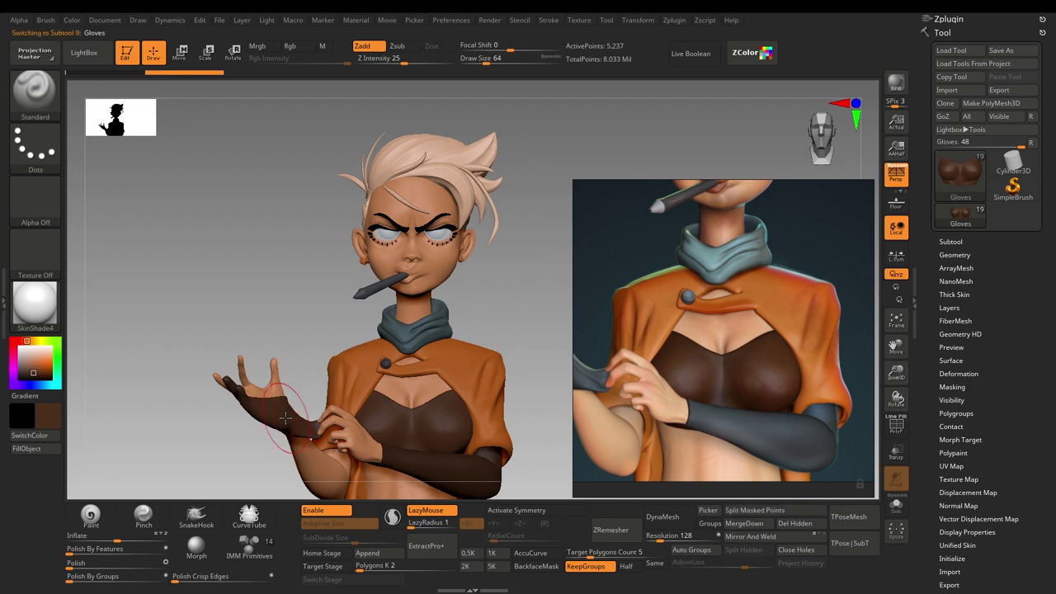
{"action": "left_click", "coordinate": [741, 53]}
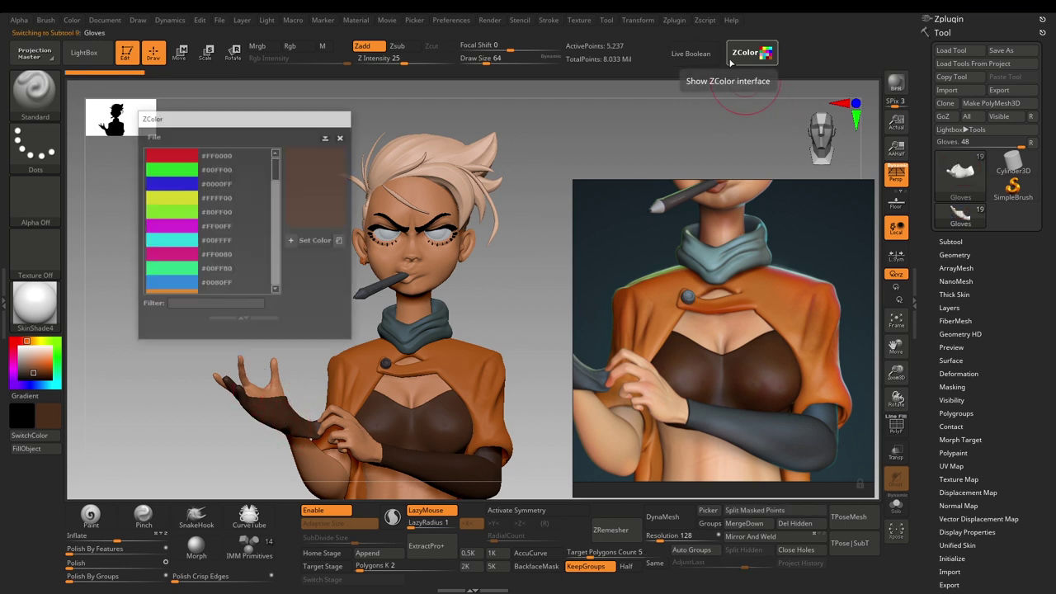
{"action": "left_click_drag", "start_coordinate": [439, 285], "coordinate": [596, 382]}
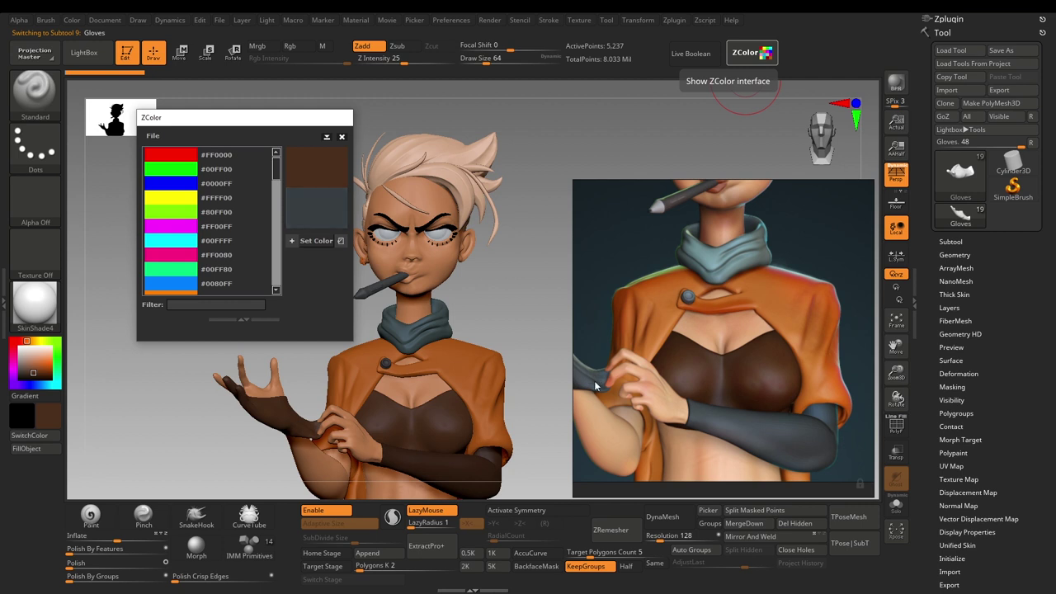
{"action": "left_click", "coordinate": [322, 242]}
{"action": "left_click", "coordinate": [341, 136]}
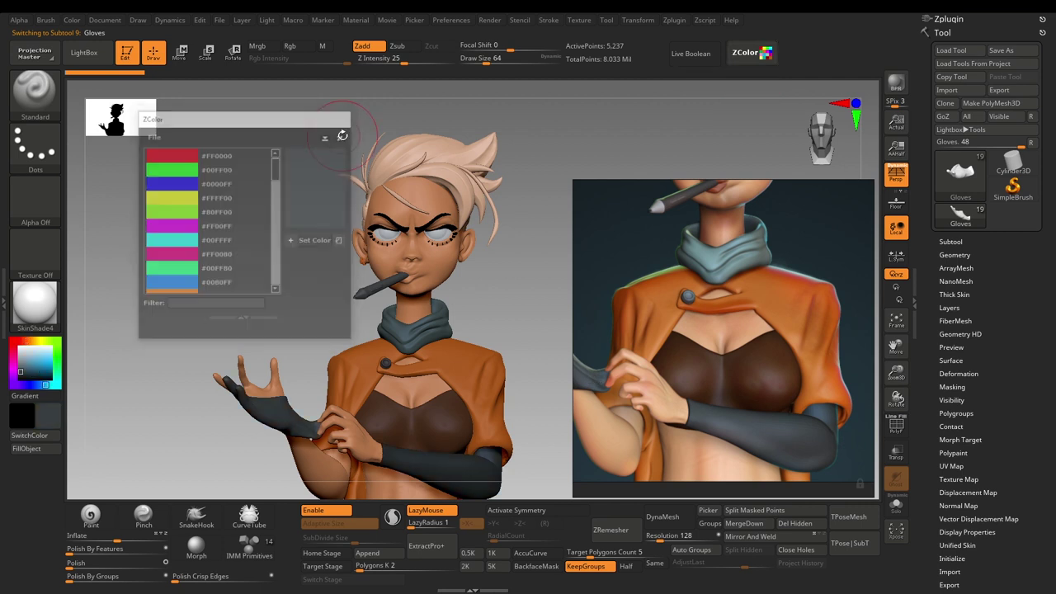
{"action": "left_click", "coordinate": [39, 452]}
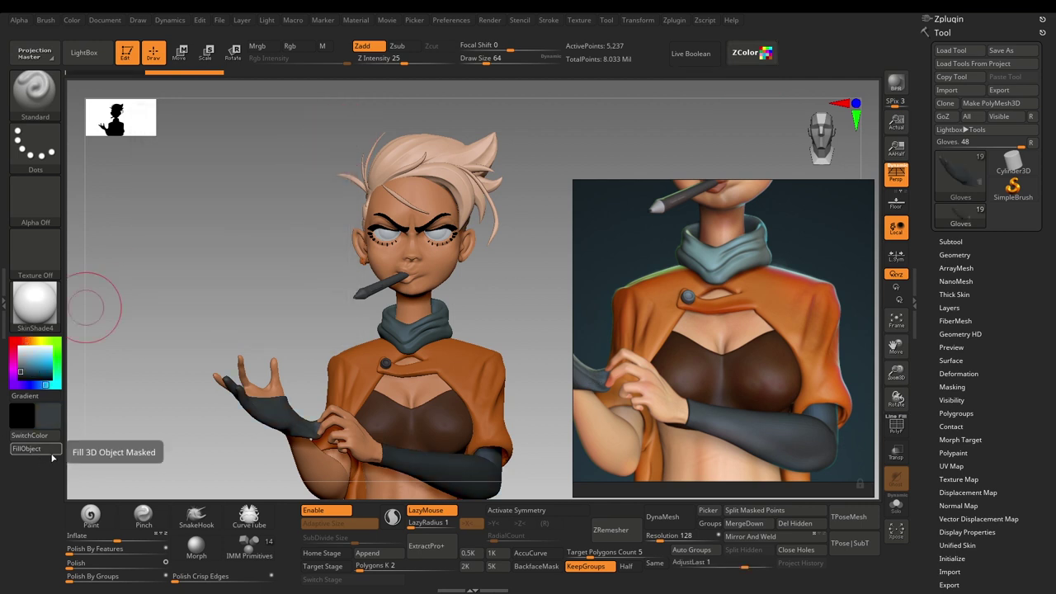
Select the Arm band subtool and fill it with the current dark blue-grey
{"action": "left_click_drag", "start_coordinate": [527, 434], "coordinate": [520, 366], "text": "alt"}
{"action": "scroll", "coordinate": [715, 428], "scroll_direction": "down", "scroll_amount": 3}
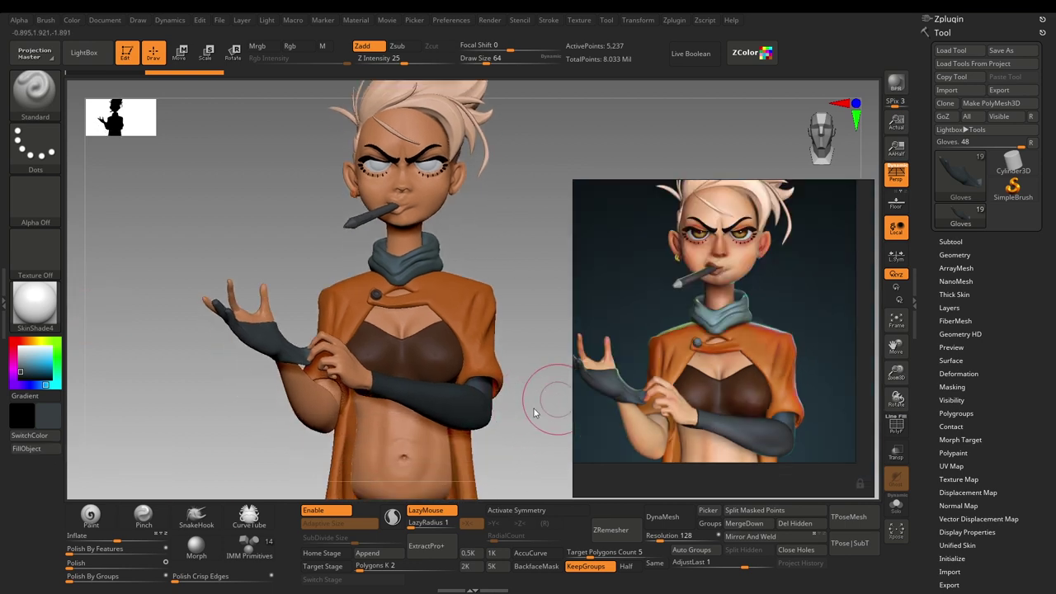
{"action": "left_click", "coordinate": [456, 402], "text": "alt"}
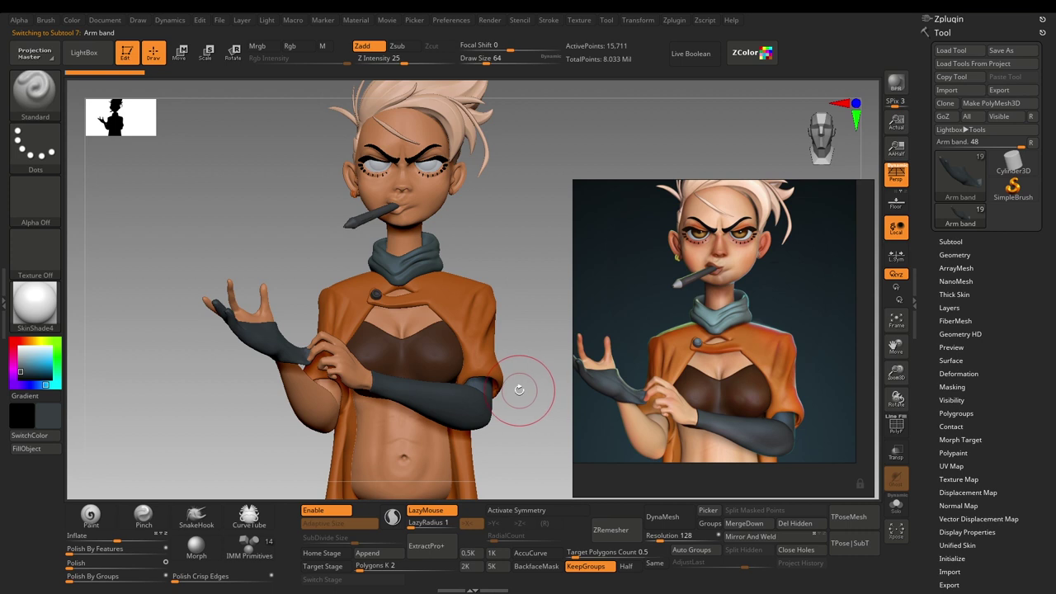
Sample the light skin tone from the face in the reference painting with ZColor and set it as the current colour
{"action": "left_click_drag", "start_coordinate": [245, 172], "coordinate": [247, 285], "text": "alt"}
{"action": "scroll", "coordinate": [658, 317], "scroll_direction": "up", "scroll_amount": 2}
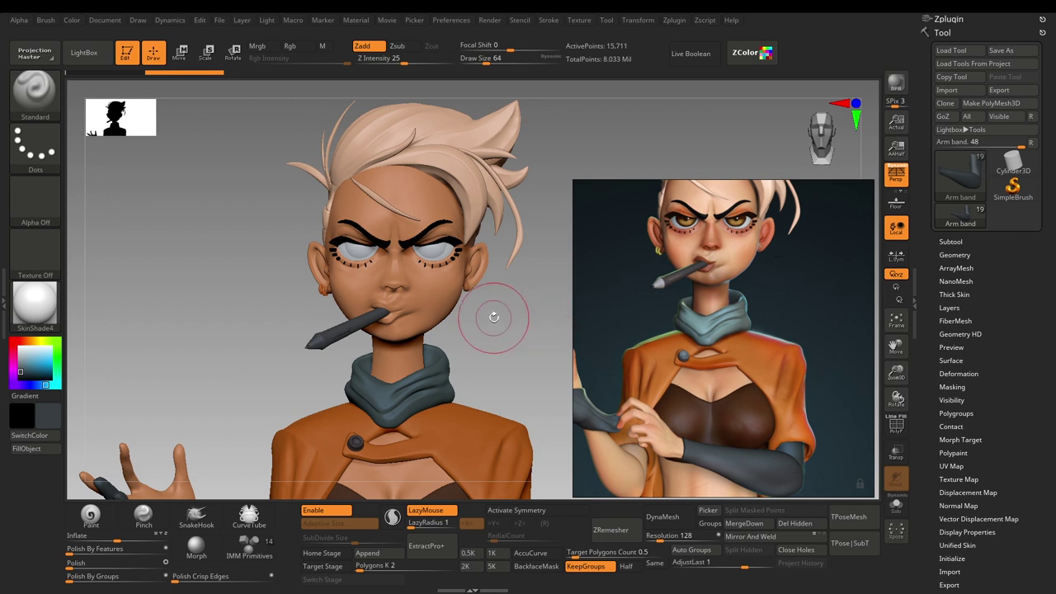
{"action": "left_click_drag", "start_coordinate": [493, 316], "coordinate": [506, 322], "text": "alt"}
{"action": "left_click", "coordinate": [745, 53]}
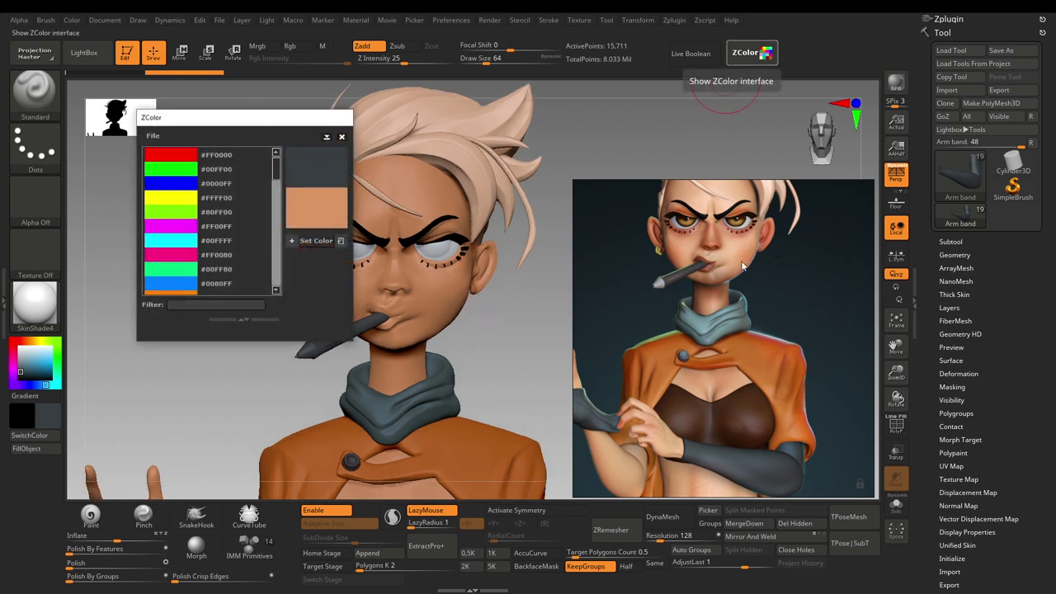
{"action": "left_click", "coordinate": [321, 240]}
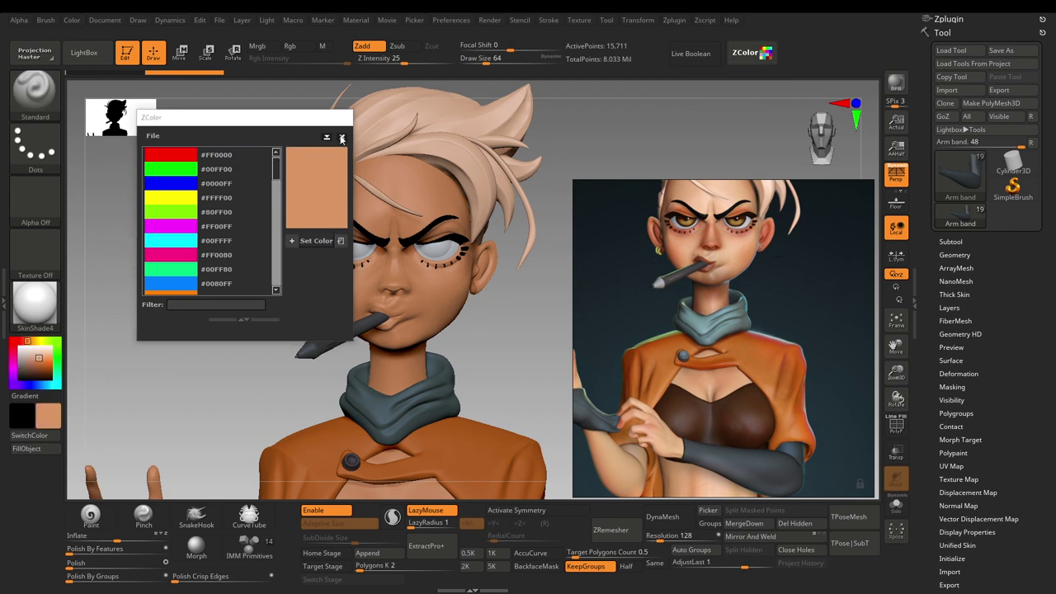
{"action": "left_click", "coordinate": [342, 136]}
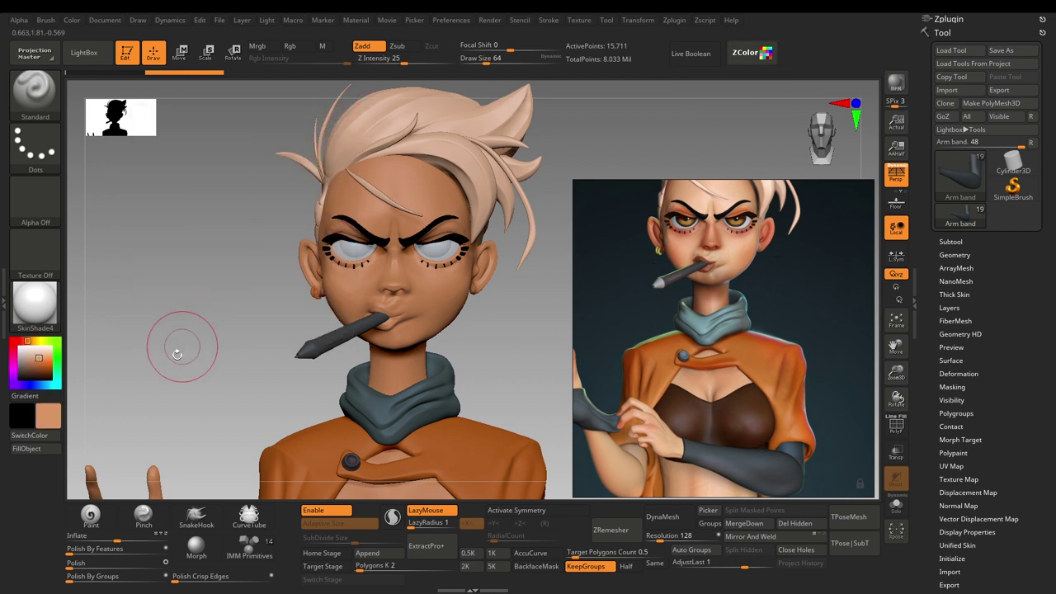
Activate the Paint brush, switch briefly back to the Standard brush, and return to the Paint brush
{"action": "left_click", "coordinate": [106, 519]}
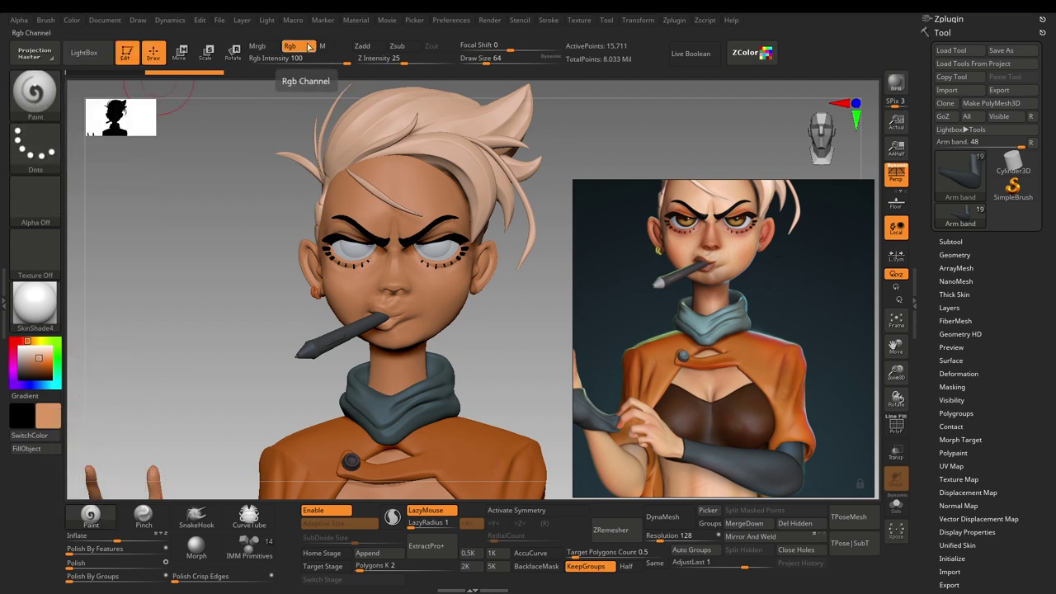
{"action": "key", "text": "b"}
{"action": "key", "text": "s"}
{"action": "key", "text": "t"}
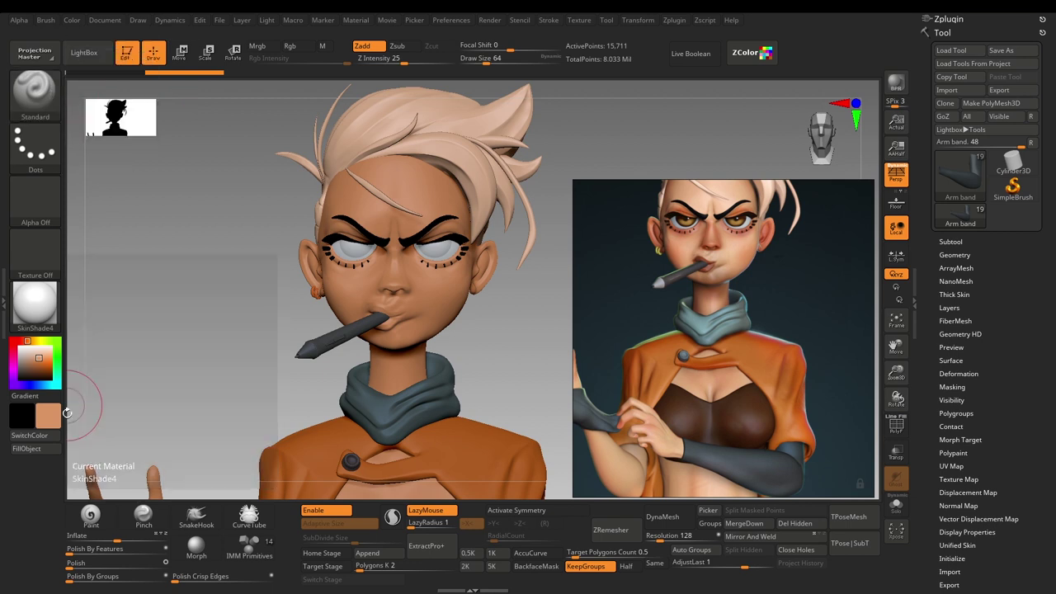
{"action": "left_click", "coordinate": [90, 517]}
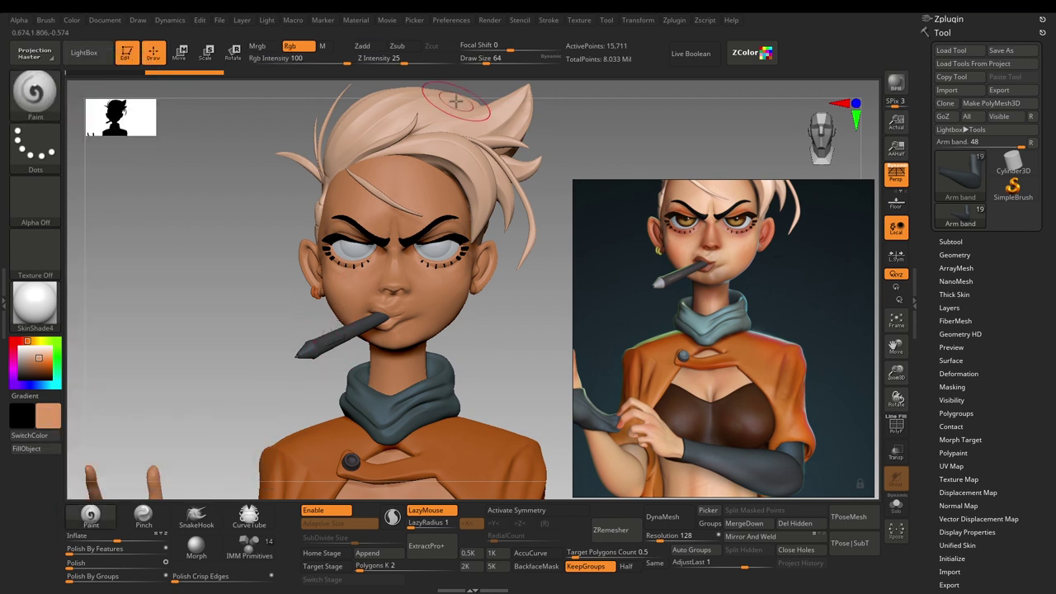
{"action": "key", "text": "b"}
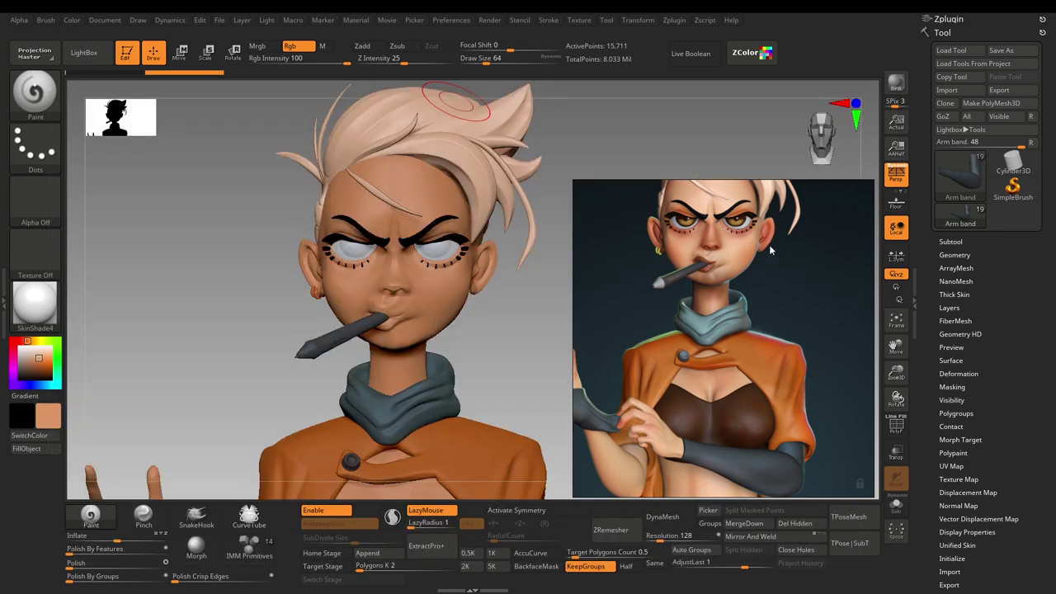
Select the head subtool stylized girl_copy1 and enlarge the Paint brush to a draw size of about 140
{"action": "mouse_move", "coordinate": [512, 301]}
{"action": "left_mouse_down", "text": "alt"}
{"action": "mouse_move", "coordinate": [537, 256]}
{"action": "mouse_move", "coordinate": [505, 328]}
{"action": "left_mouse_up", "text": "alt"}
{"action": "key", "text": "s"}
{"action": "left_click_drag", "start_coordinate": [444, 305], "coordinate": [451, 305]}
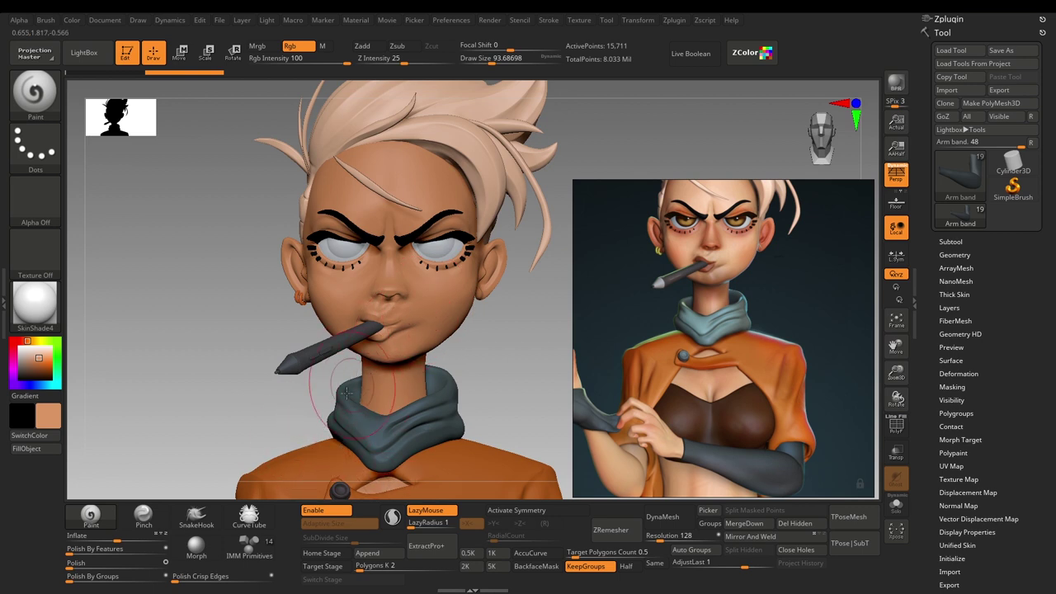
{"action": "left_click_drag", "start_coordinate": [528, 331], "coordinate": [523, 355], "text": "alt"}
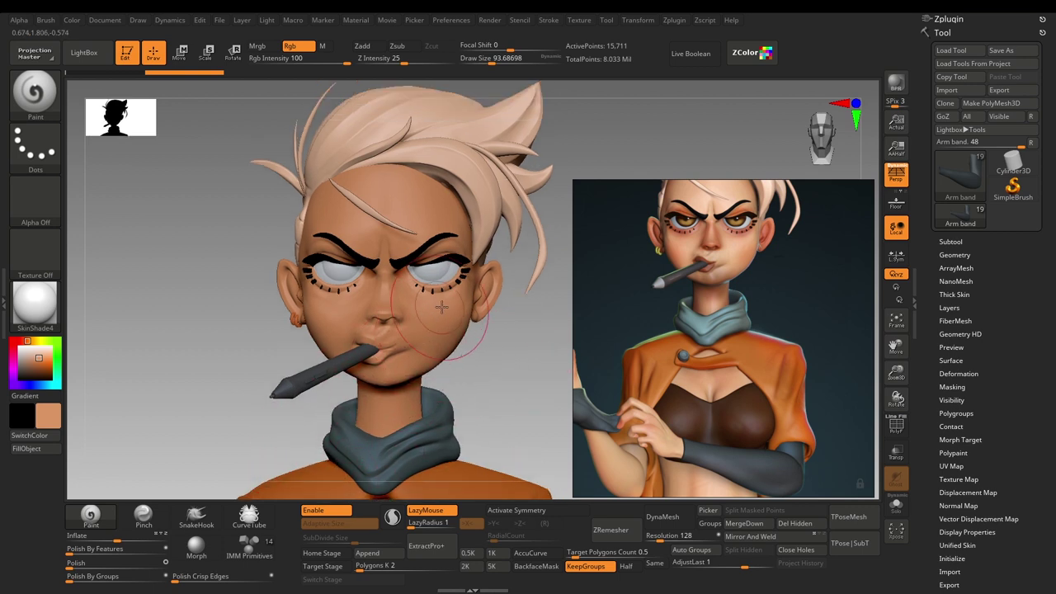
{"action": "key", "text": "s"}
{"action": "left_click_drag", "start_coordinate": [443, 317], "coordinate": [451, 316]}
{"action": "left_click", "coordinate": [434, 334], "text": "alt"}
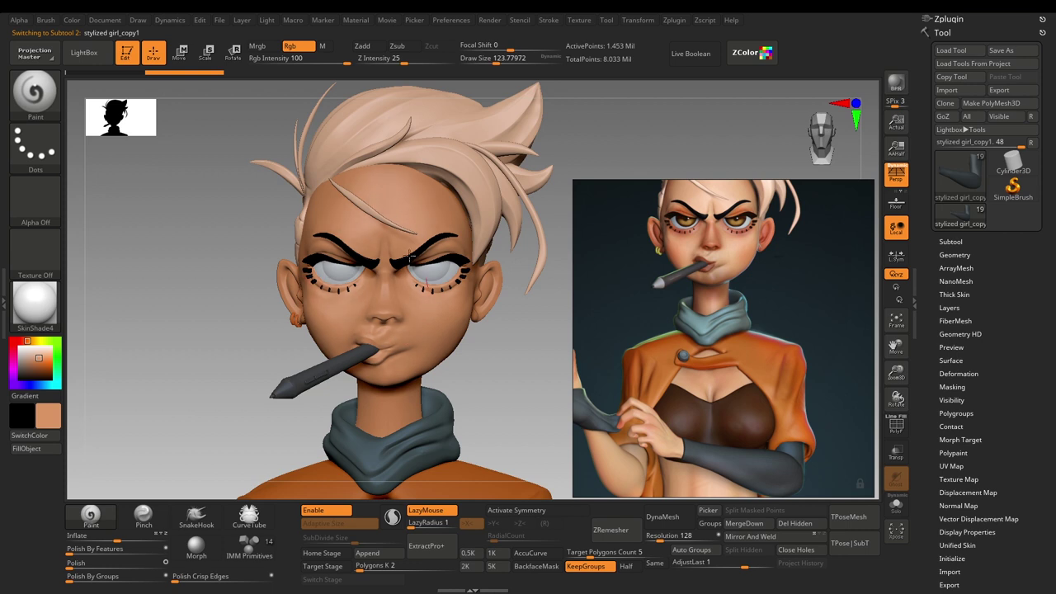
{"action": "key", "text": "bracketright"}
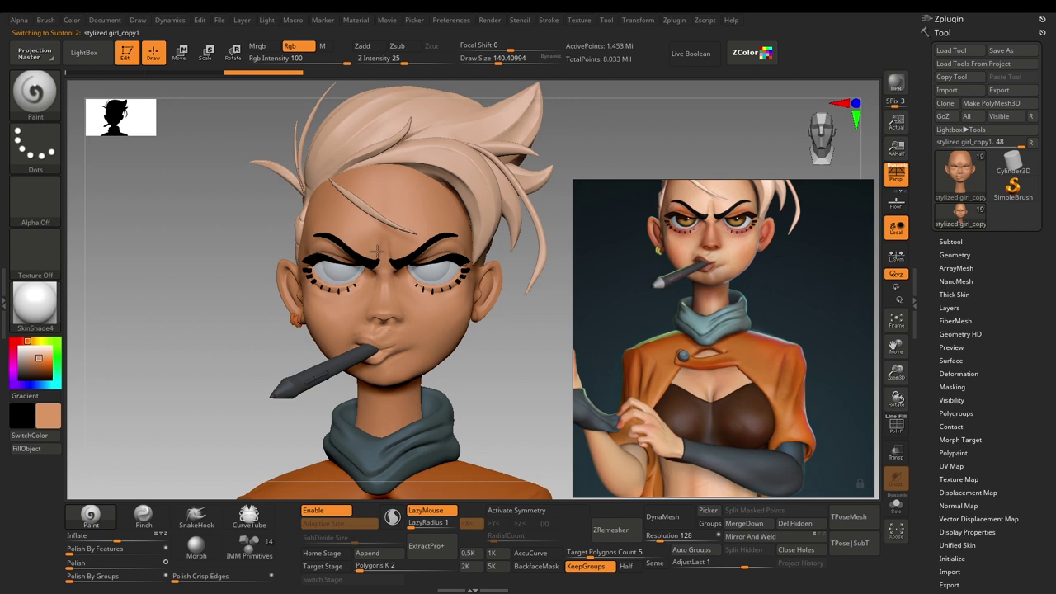
Sample the reddish brown from the nose in the reference painting with ZColor and set it as the current colour
{"action": "left_click", "coordinate": [753, 54]}
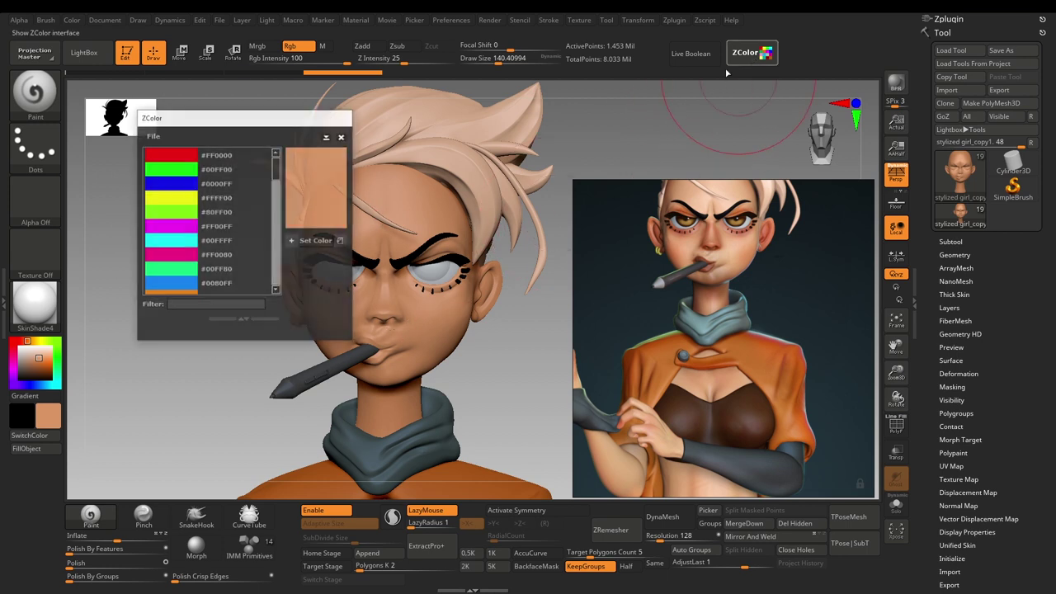
{"action": "left_click_drag", "start_coordinate": [697, 264], "coordinate": [716, 245]}
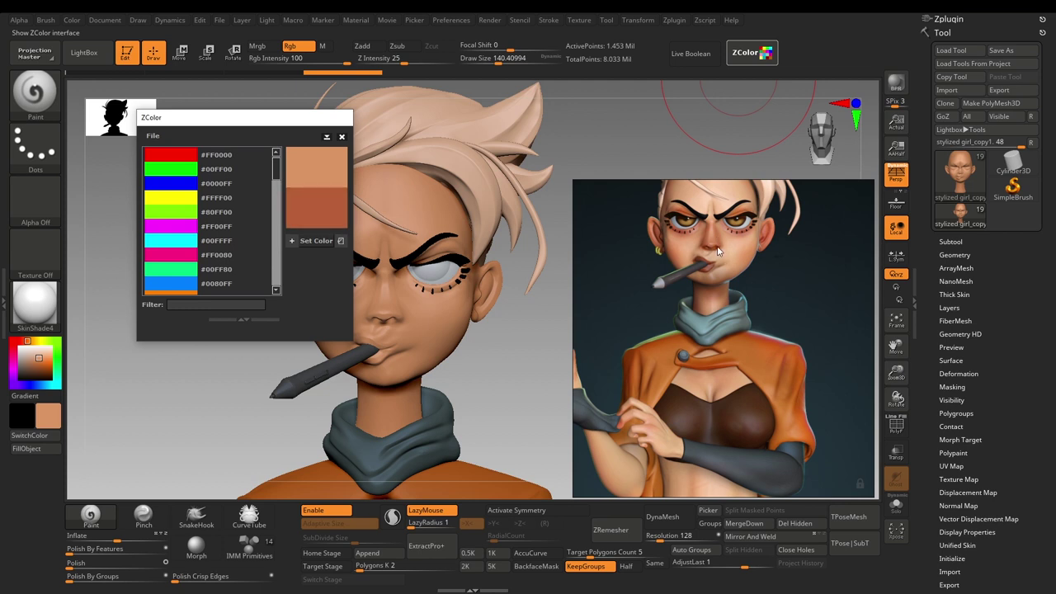
{"action": "left_click", "coordinate": [321, 243]}
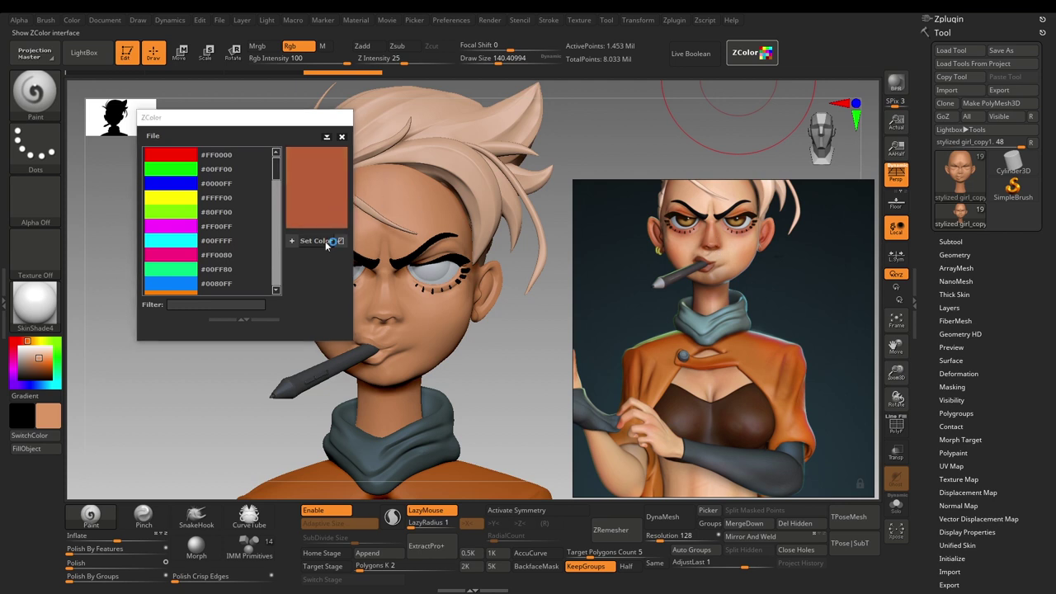
{"action": "left_click", "coordinate": [342, 137]}
Reduce the draw size to about 74, paint the reddish brown over the nose, and lower the head by one subdivision level
{"action": "key", "text": "s"}
{"action": "left_click", "coordinate": [377, 292]}
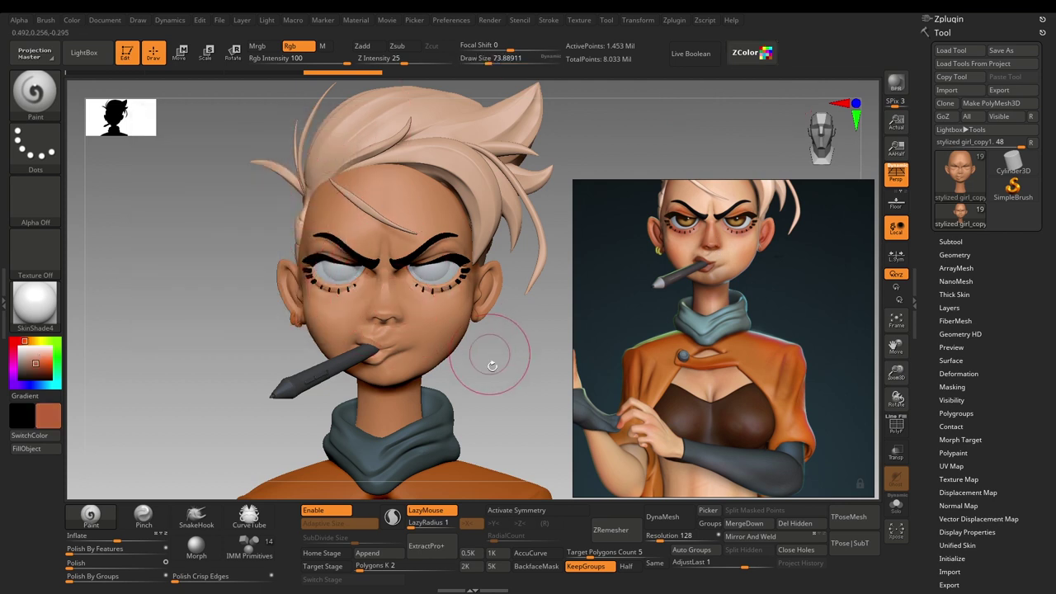
{"action": "left_click_drag", "start_coordinate": [490, 362], "coordinate": [525, 403], "text": "alt"}
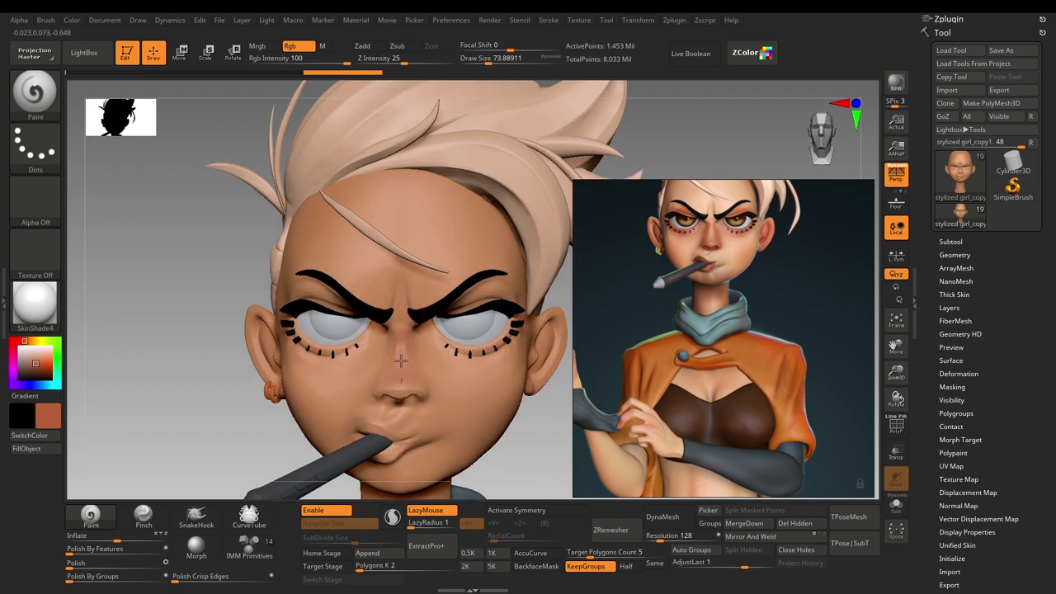
{"action": "left_click_drag", "start_coordinate": [415, 386], "coordinate": [418, 383]}
{"action": "key", "text": "shift+d"}
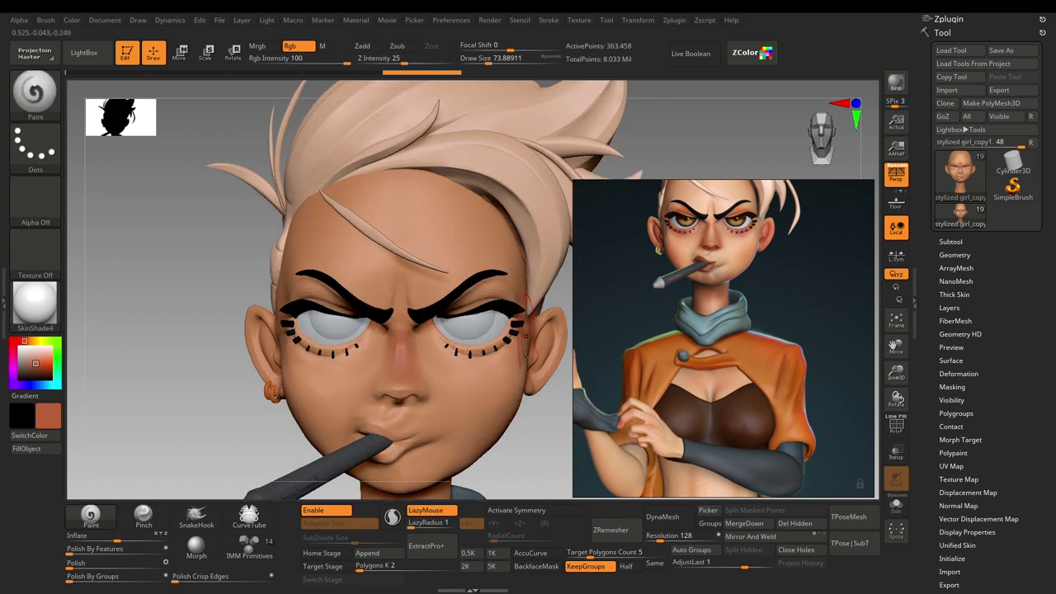
{"action": "left_click_drag", "start_coordinate": [548, 441], "coordinate": [555, 387], "text": "alt"}
{"action": "left_click_drag", "start_coordinate": [414, 330], "coordinate": [419, 332]}
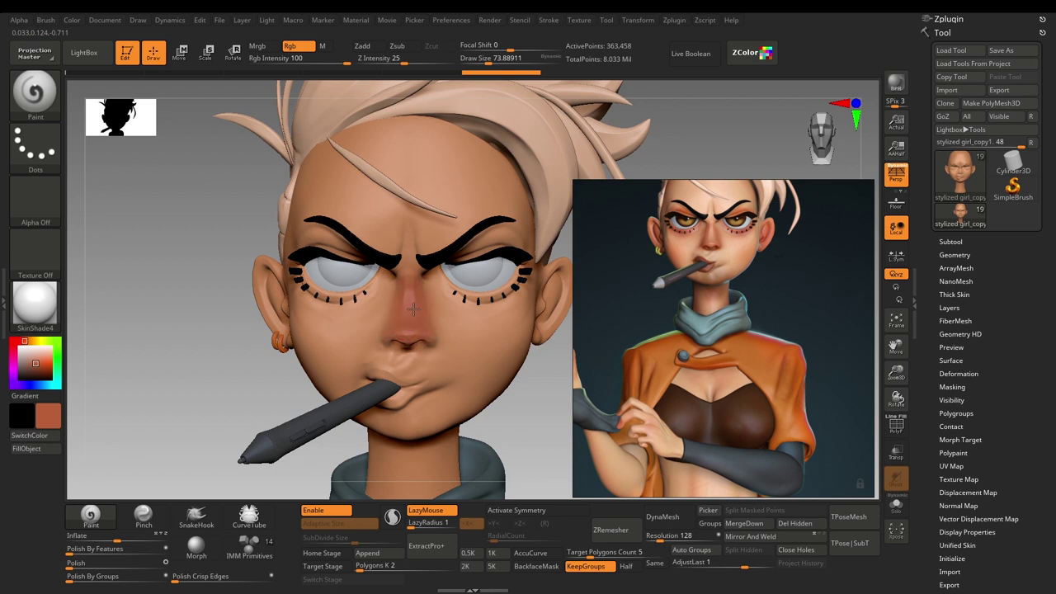
Paint more reddish brown over the bridge and sides of the nose
{"action": "left_click_drag", "start_coordinate": [414, 309], "coordinate": [417, 311]}
{"action": "mouse_move", "coordinate": [411, 272]}
{"action": "left_mouse_down"}
{"action": "mouse_move", "coordinate": [423, 339]}
{"action": "mouse_move", "coordinate": [388, 340]}
{"action": "left_mouse_up"}
{"action": "left_click_drag", "start_coordinate": [251, 393], "coordinate": [201, 350], "text": "alt"}
{"action": "left_click_drag", "start_coordinate": [513, 363], "coordinate": [456, 380], "text": "alt"}
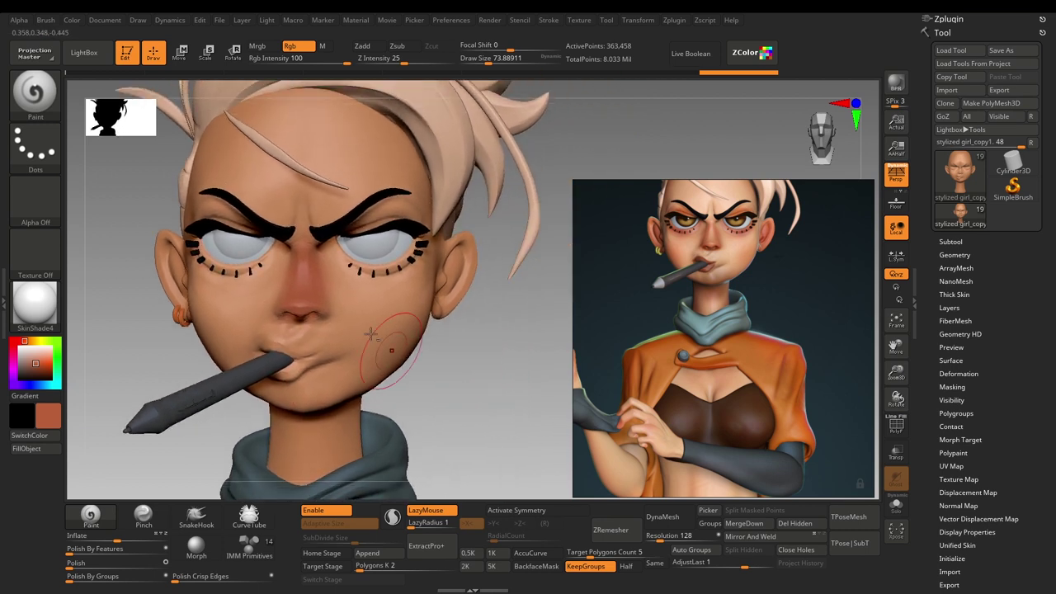
{"action": "left_click_drag", "start_coordinate": [507, 352], "coordinate": [459, 362]}
{"action": "left_click_drag", "start_coordinate": [545, 360], "coordinate": [481, 380], "text": "alt"}
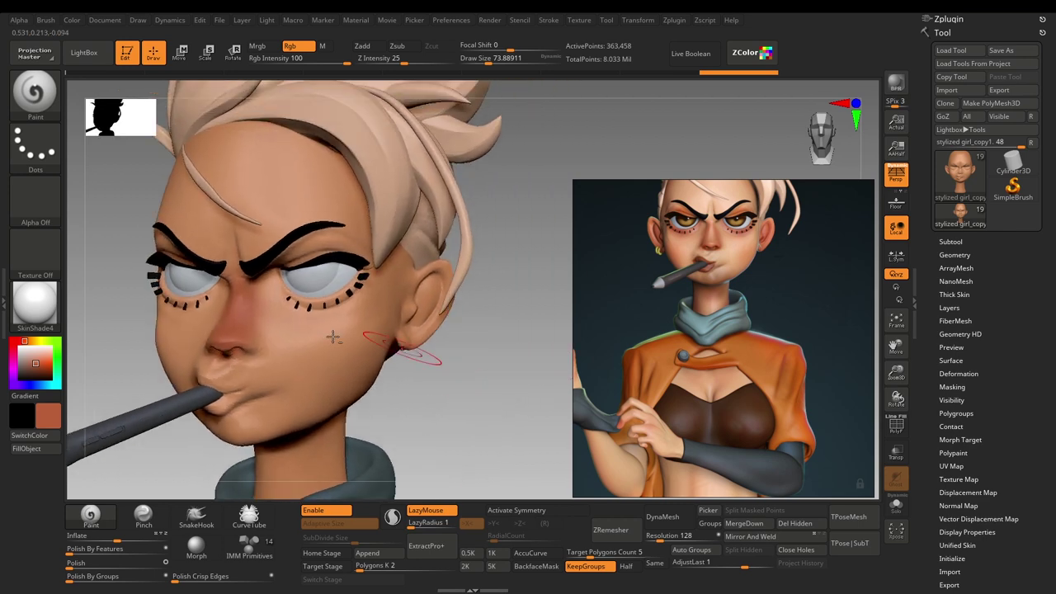
{"action": "left_click_drag", "start_coordinate": [245, 318], "coordinate": [242, 317]}
Pick up the skin tone from the face, soften the edge of the nose colour with it, and switch back to reddish brown
{"action": "left_click_drag", "start_coordinate": [133, 352], "coordinate": [198, 361]}
{"action": "key", "text": "v"}
{"action": "key", "text": "c"}
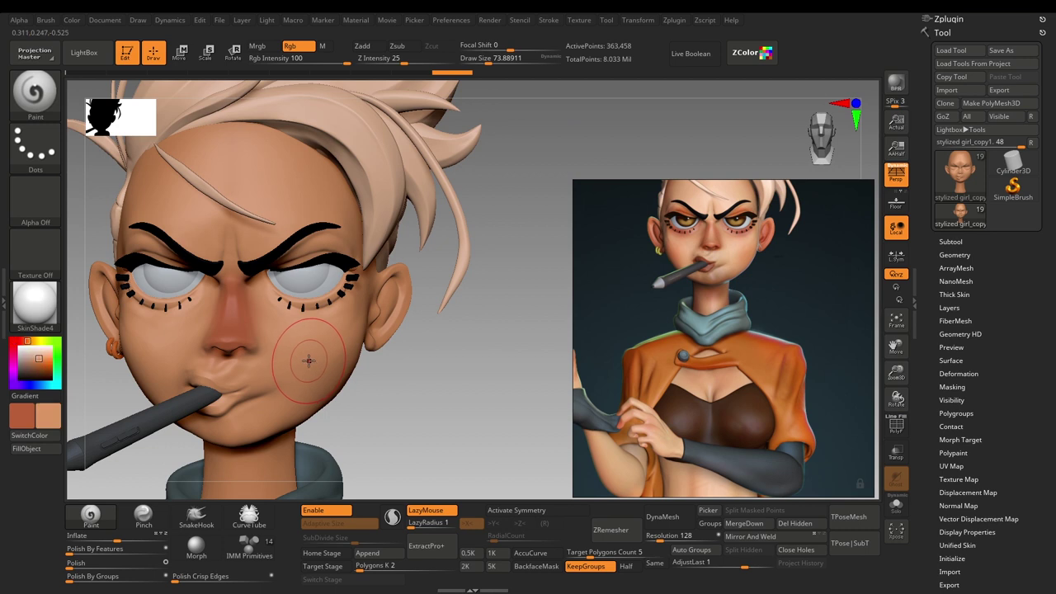
{"action": "left_click_drag", "start_coordinate": [260, 325], "coordinate": [262, 341]}
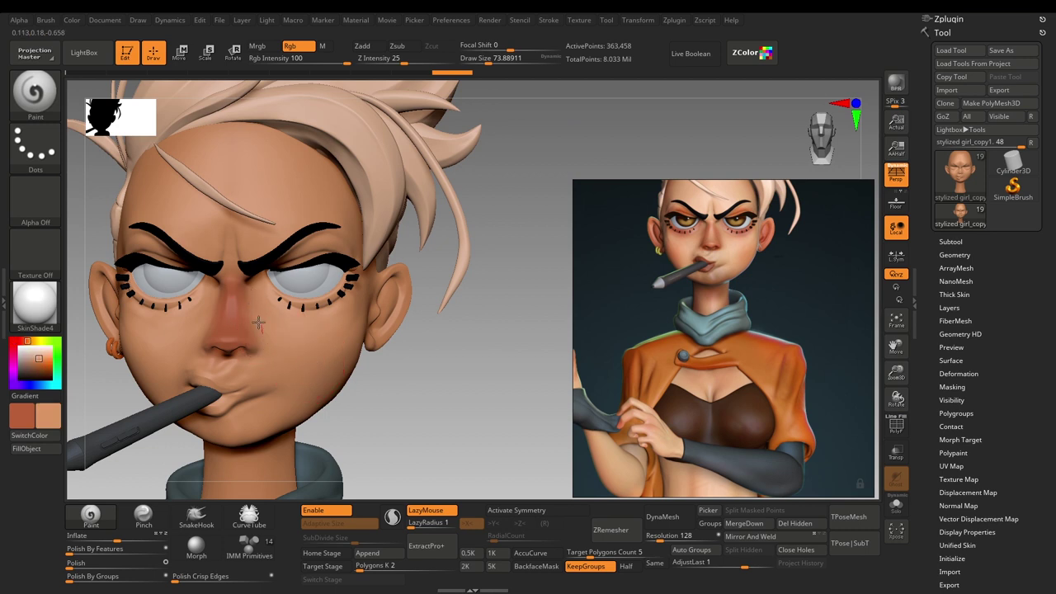
{"action": "key", "text": "v"}
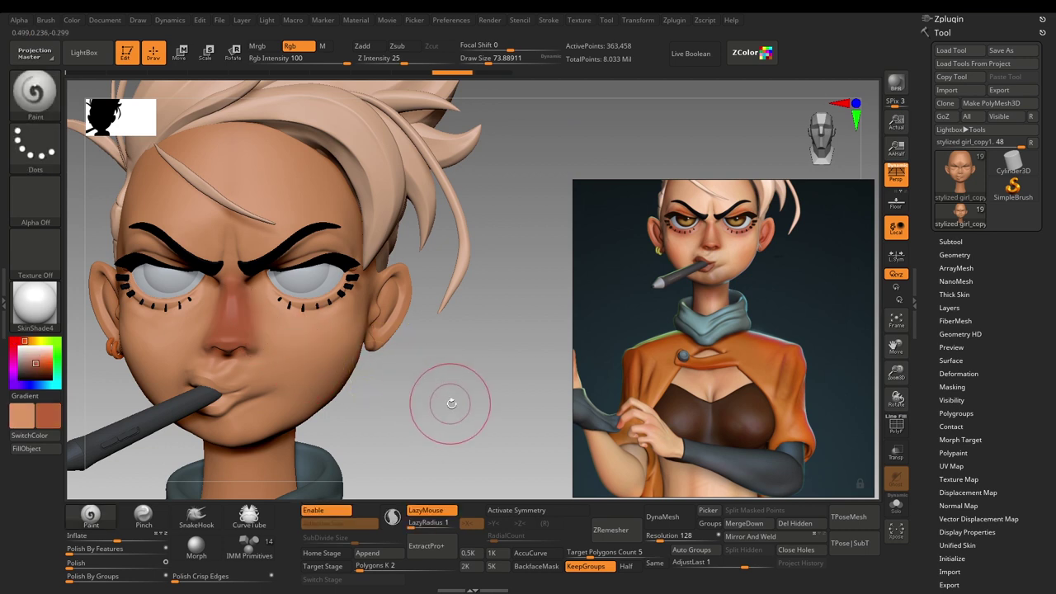
Set the draw size to about 104 and paint the reddish brown over both ears
{"action": "left_click_drag", "start_coordinate": [446, 397], "coordinate": [452, 430], "text": "alt"}
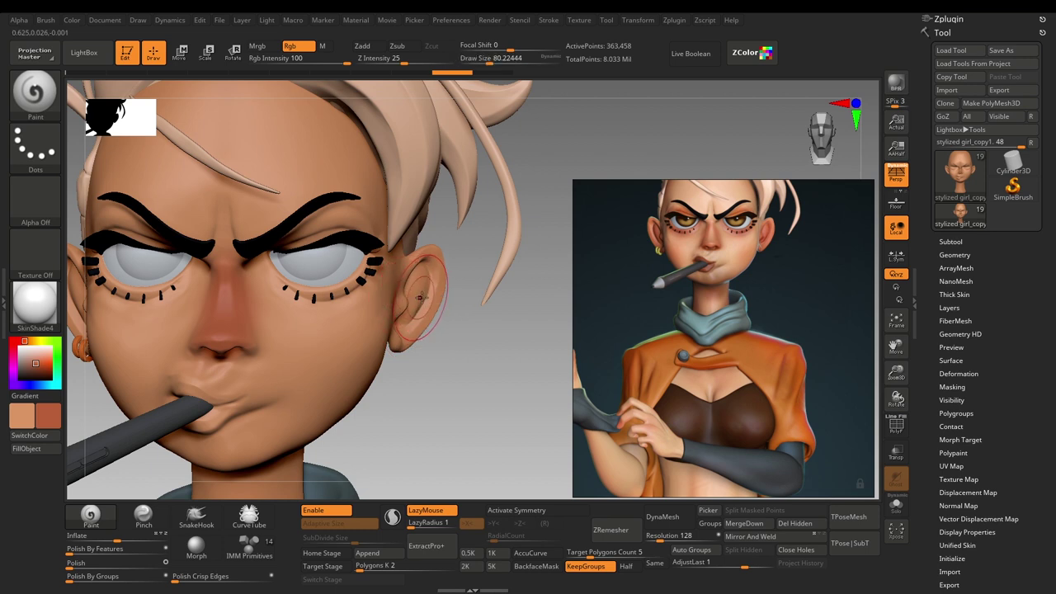
{"action": "key", "text": "s"}
{"action": "mouse_move", "coordinate": [421, 297]}
{"action": "left_mouse_down"}
{"action": "mouse_move", "coordinate": [449, 295]}
{"action": "mouse_move", "coordinate": [429, 305]}
{"action": "mouse_move", "coordinate": [429, 273]}
{"action": "mouse_move", "coordinate": [409, 284]}
{"action": "mouse_move", "coordinate": [430, 249]}
{"action": "left_mouse_up"}
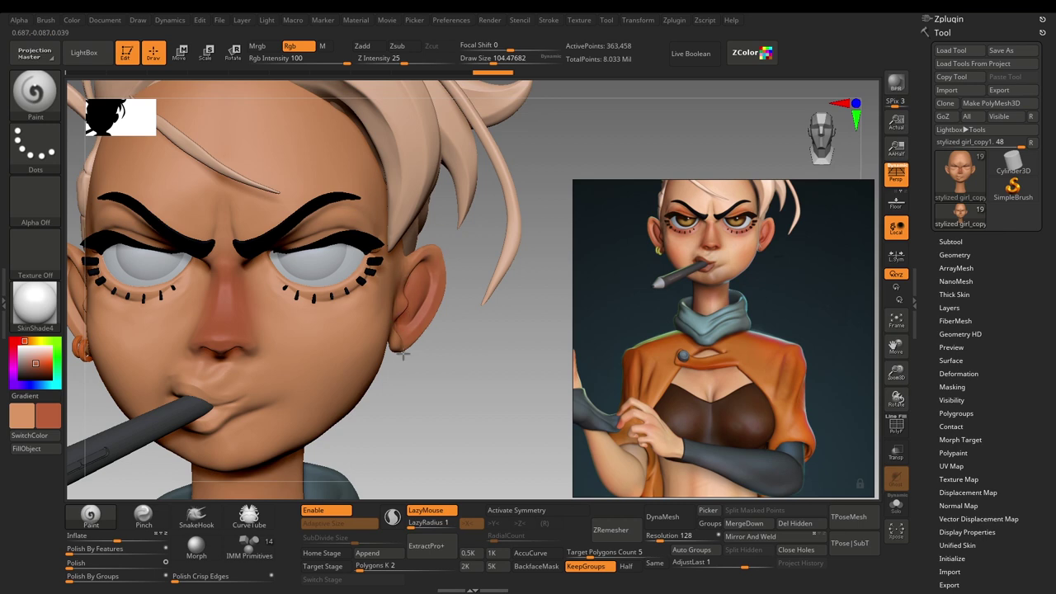
{"action": "left_click_drag", "start_coordinate": [403, 354], "coordinate": [408, 360]}
{"action": "mouse_move", "coordinate": [452, 359]}
{"action": "left_mouse_down", "text": "alt"}
{"action": "mouse_move", "coordinate": [458, 342]}
{"action": "mouse_move", "coordinate": [514, 375]}
{"action": "left_mouse_up", "text": "alt"}
{"action": "mouse_move", "coordinate": [213, 349]}
{"action": "left_mouse_down"}
{"action": "mouse_move", "coordinate": [276, 305]}
{"action": "mouse_move", "coordinate": [326, 298]}
{"action": "mouse_move", "coordinate": [322, 285]}
{"action": "left_mouse_up"}
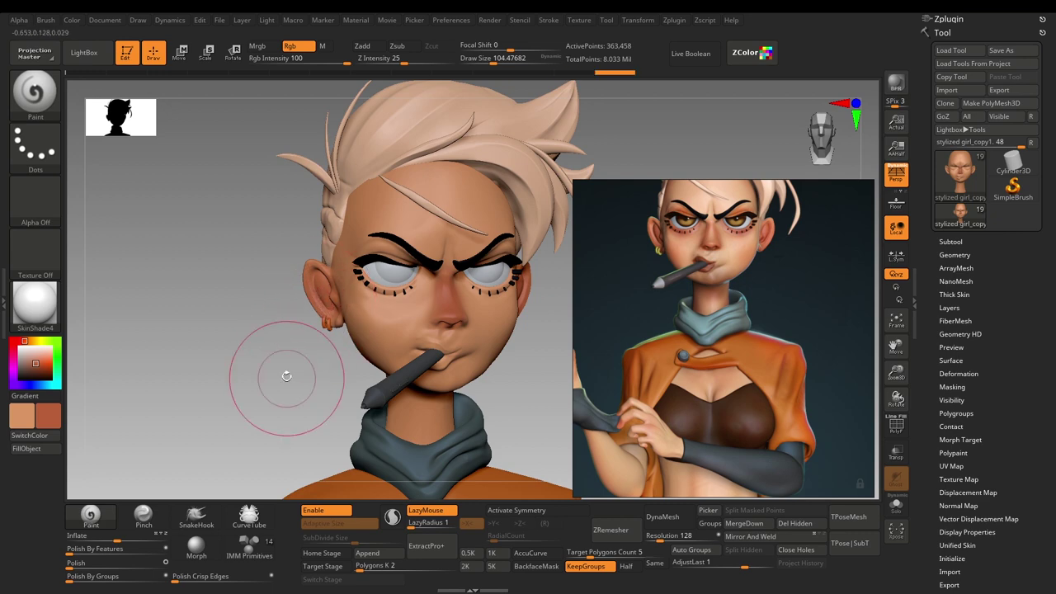
{"action": "left_click_drag", "start_coordinate": [287, 378], "coordinate": [258, 379]}
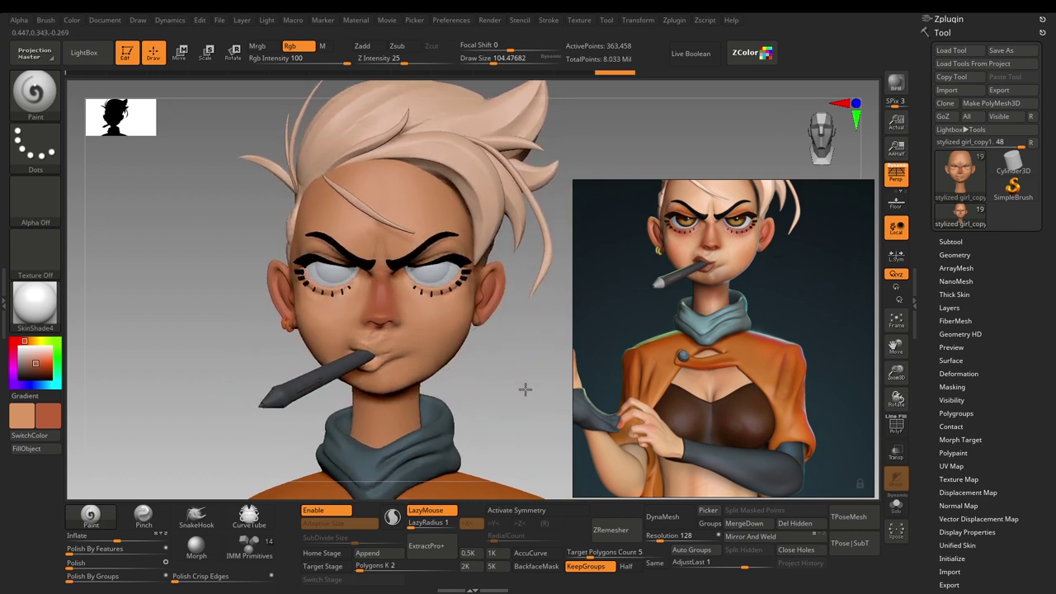
Display the polygroups, mask everything except the lips polygroup, and return to Draw mode
{"action": "left_click_drag", "start_coordinate": [525, 389], "coordinate": [523, 443], "text": "alt"}
{"action": "left_click_drag", "start_coordinate": [193, 407], "coordinate": [120, 371], "text": "alt"}
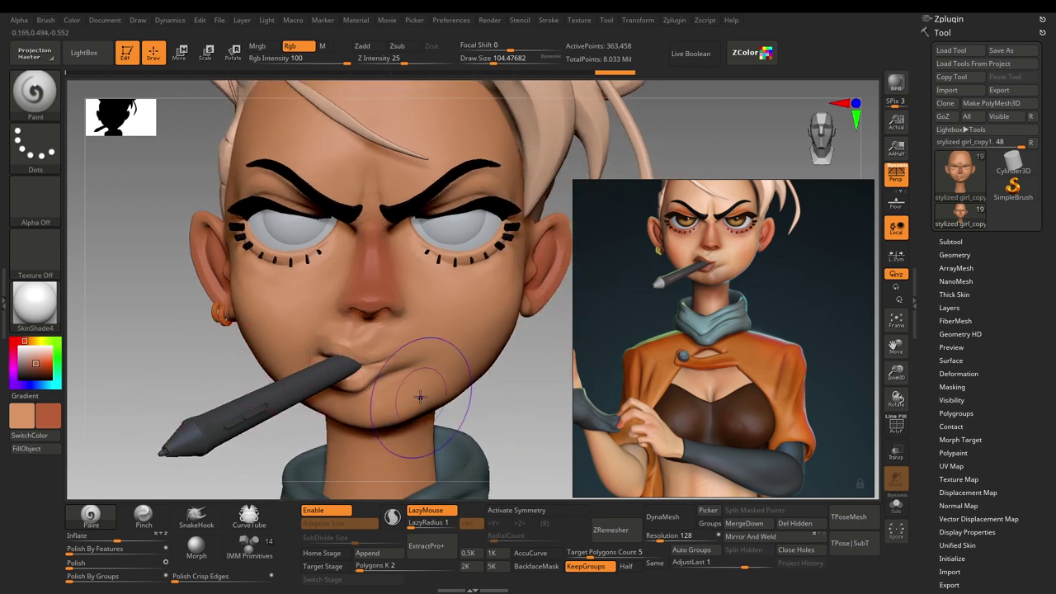
{"action": "key", "text": "shift+f"}
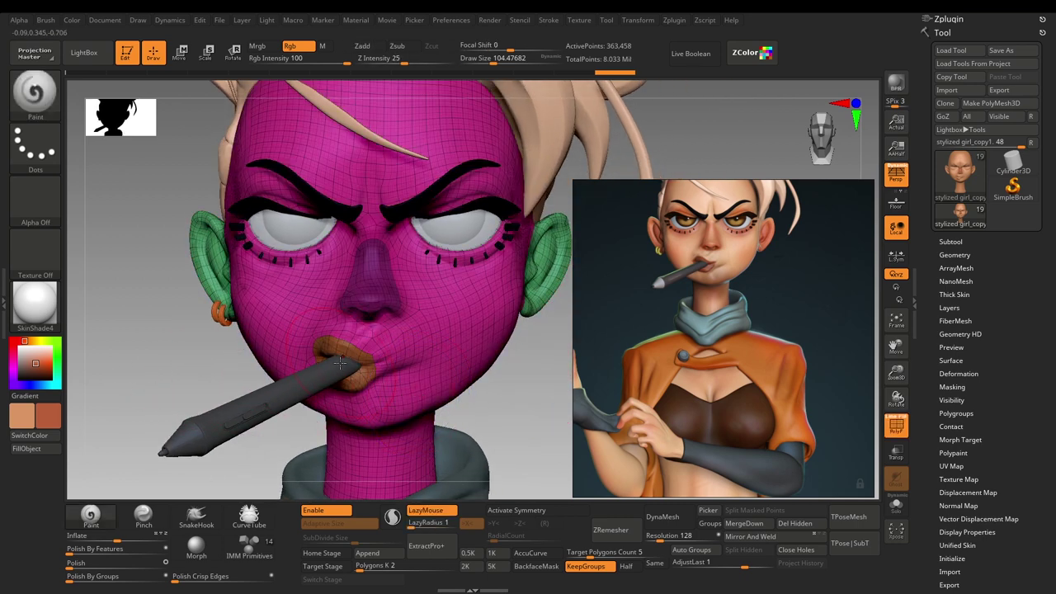
{"action": "key", "text": "w"}
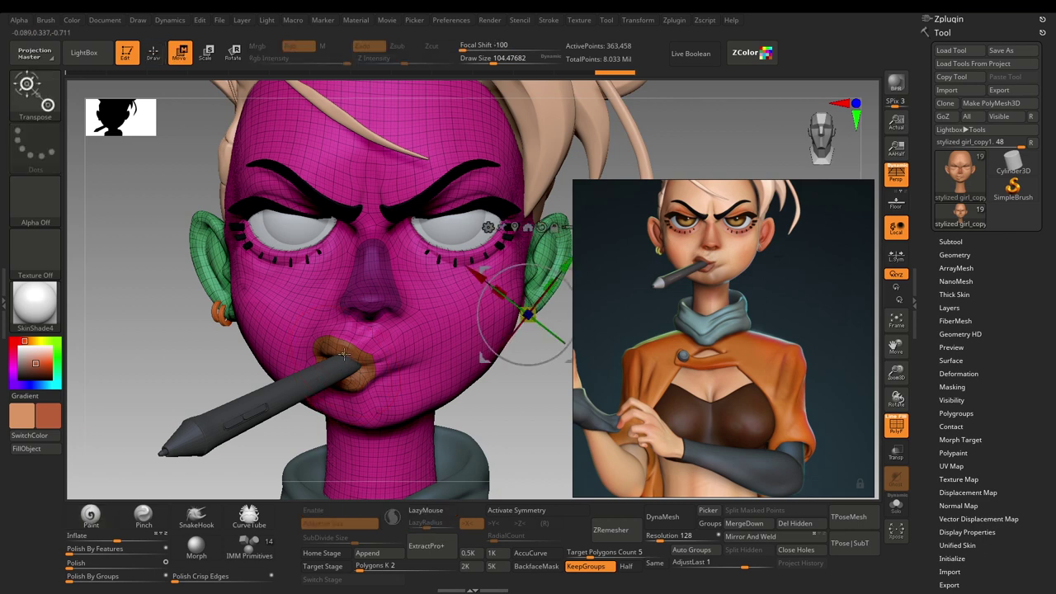
{"action": "left_click", "coordinate": [344, 354], "text": "ctrl"}
{"action": "key", "text": "q"}
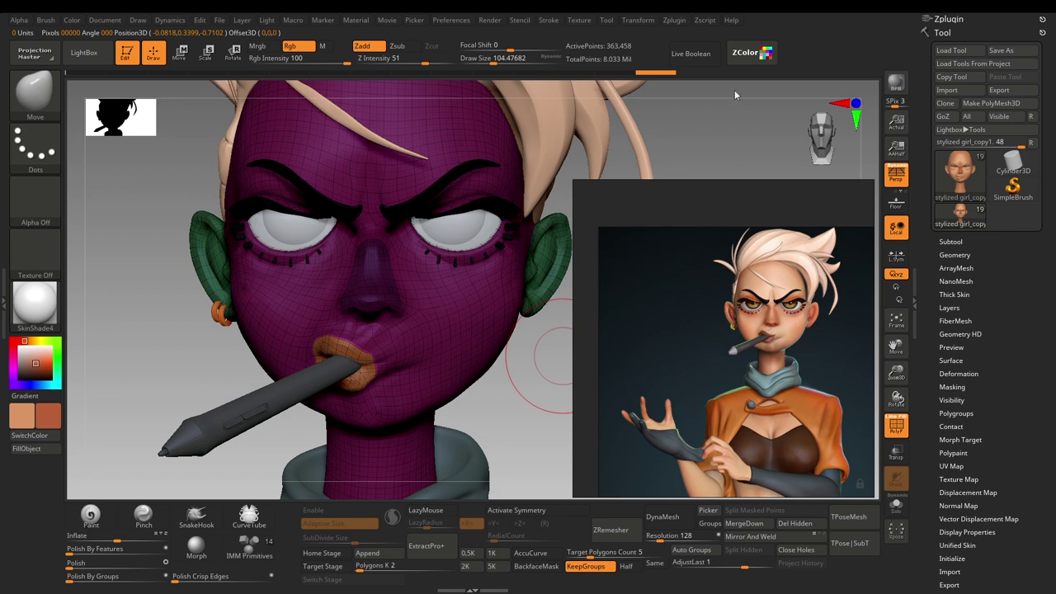
Sample the dark brown from the lips in the reference painting with ZColor and set it as the current colour
{"action": "left_click", "coordinate": [765, 51]}
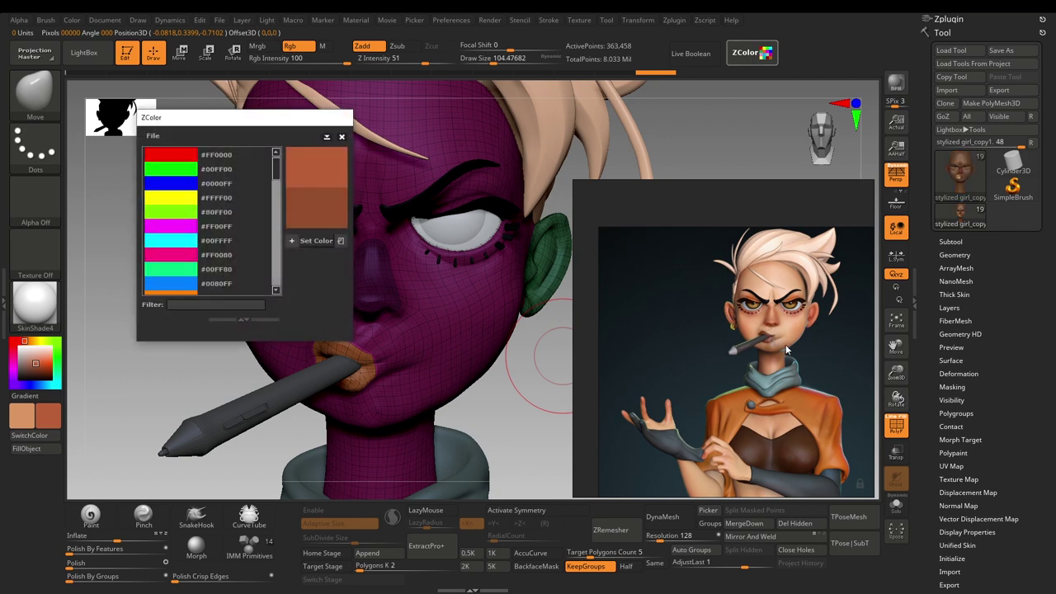
{"action": "middle_click_drag", "start_coordinate": [794, 377], "coordinate": [824, 362]}
{"action": "scroll", "coordinate": [824, 362], "scroll_direction": "up", "scroll_amount": 8}
{"action": "middle_click_drag", "start_coordinate": [721, 296], "coordinate": [746, 429]}
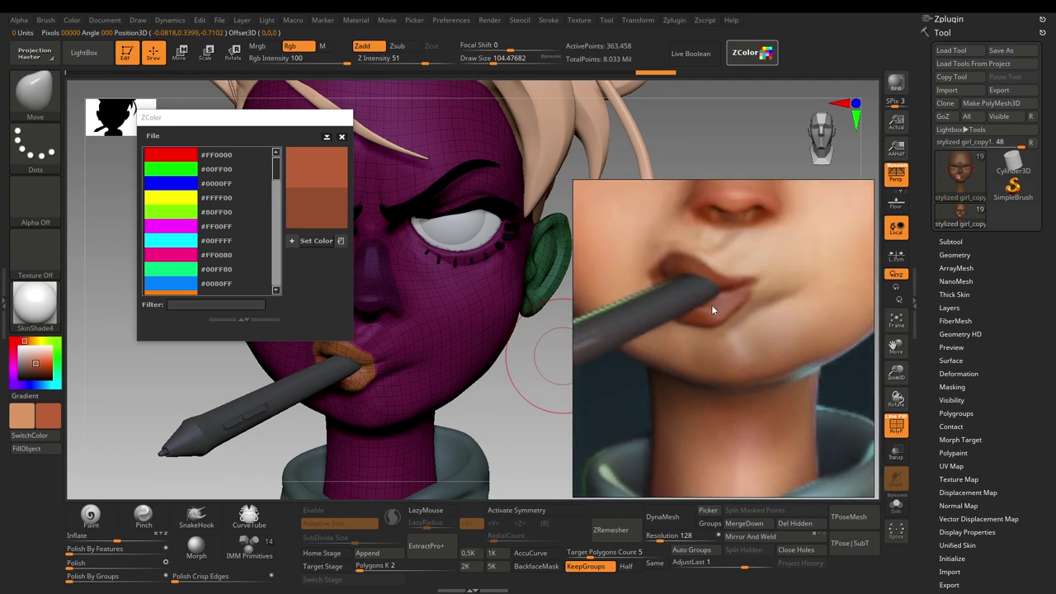
{"action": "left_click_drag", "start_coordinate": [319, 199], "coordinate": [455, 241]}
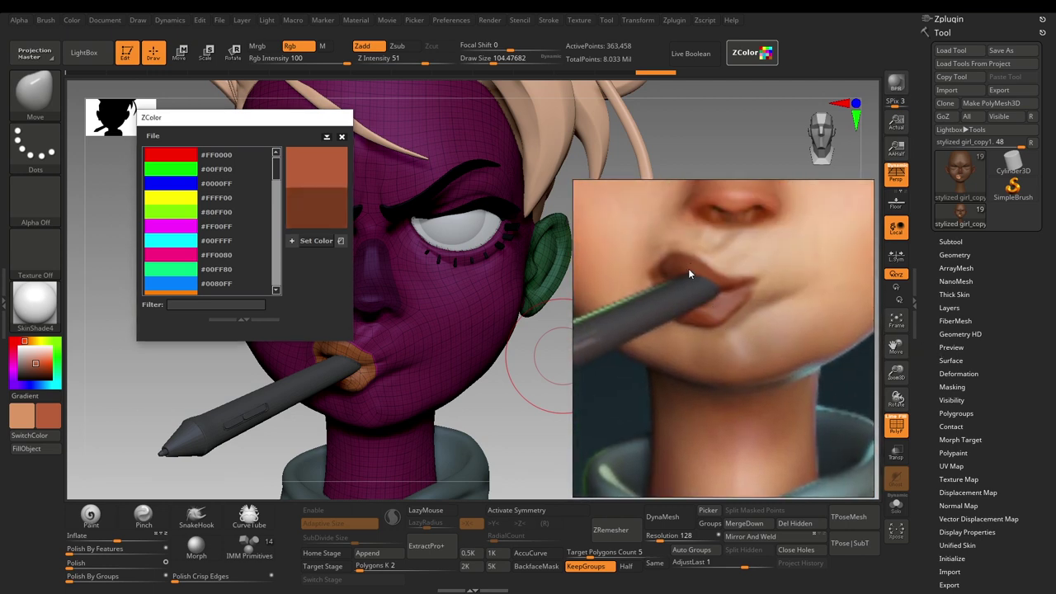
{"action": "left_click", "coordinate": [318, 237]}
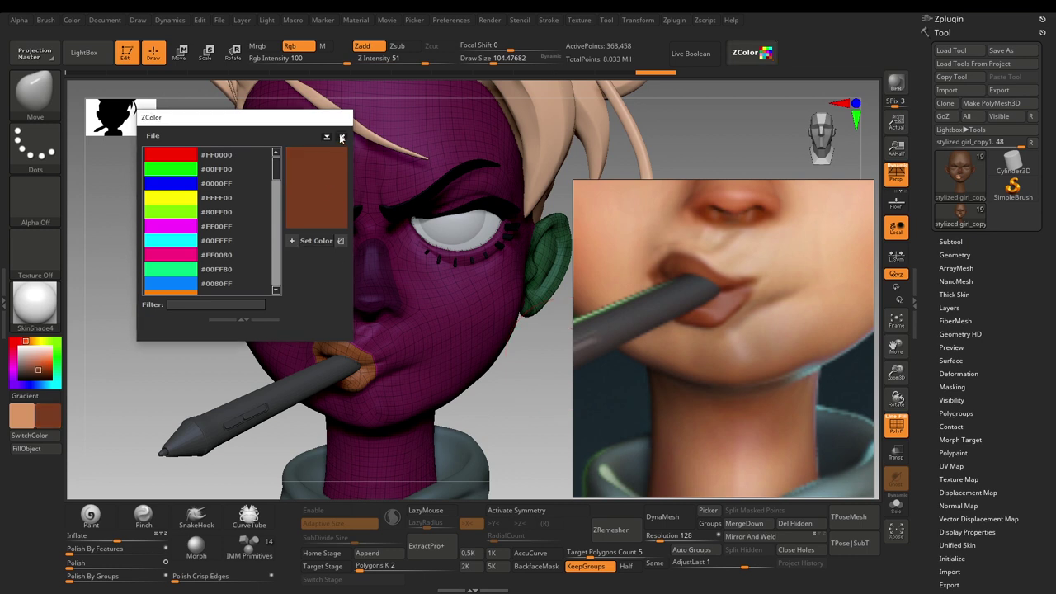
{"action": "left_click", "coordinate": [342, 137]}
Hide the polygroup display, fill the unmasked lips with the dark brown, and clear the mask
{"action": "key", "text": "shift+f"}
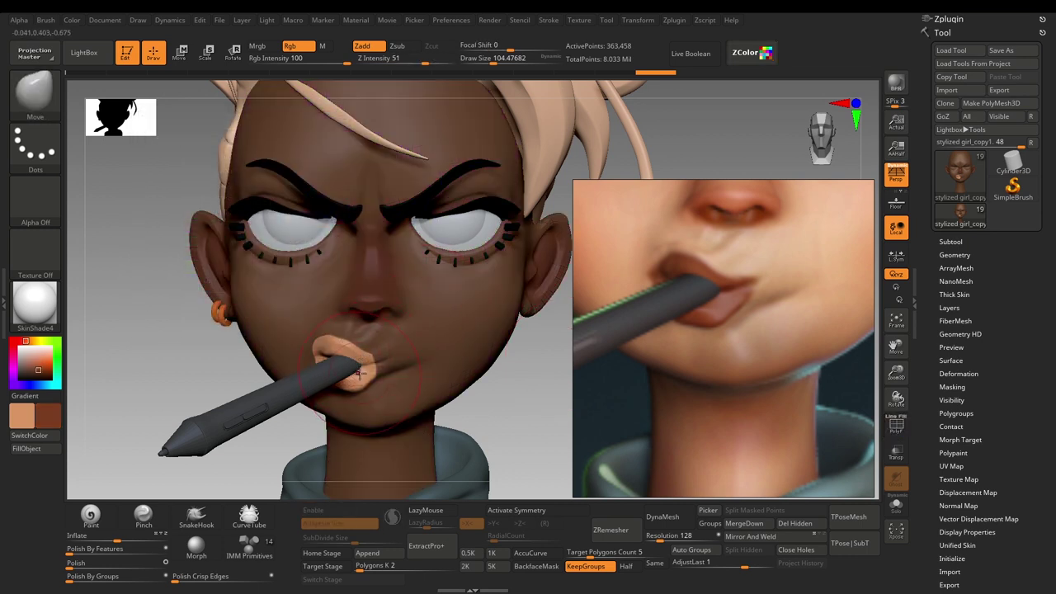
{"action": "left_click", "coordinate": [37, 448]}
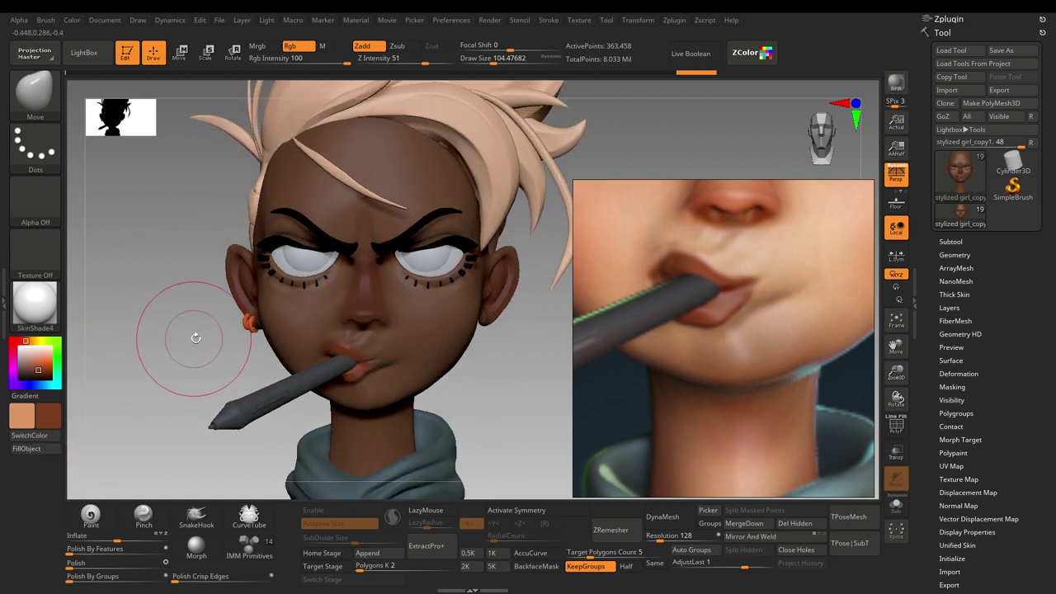
{"action": "left_click_drag", "start_coordinate": [359, 428], "coordinate": [430, 404]}
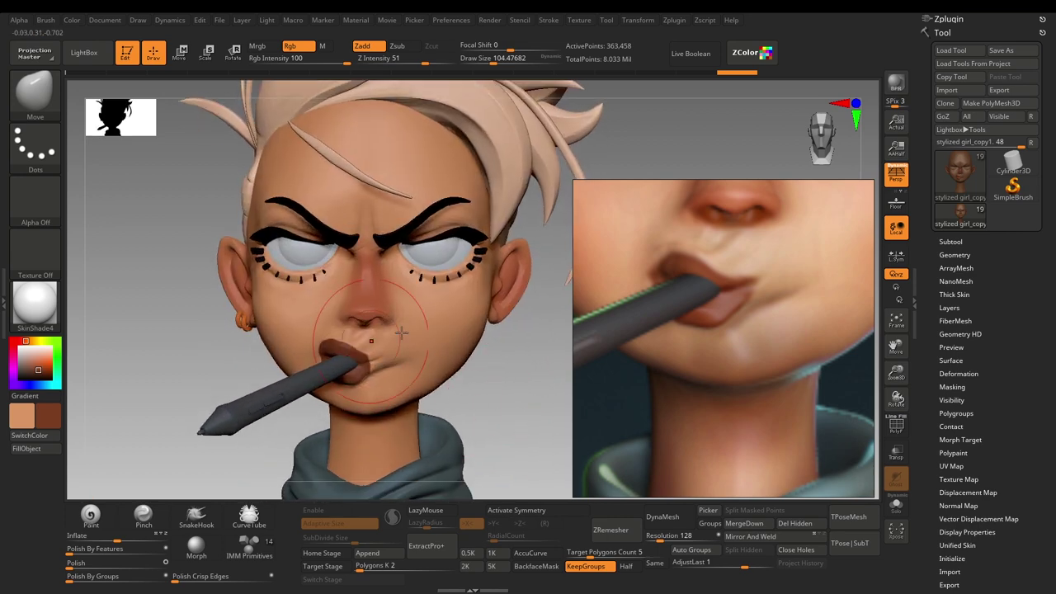
{"action": "left_click_drag", "start_coordinate": [189, 358], "coordinate": [198, 425], "text": "alt"}
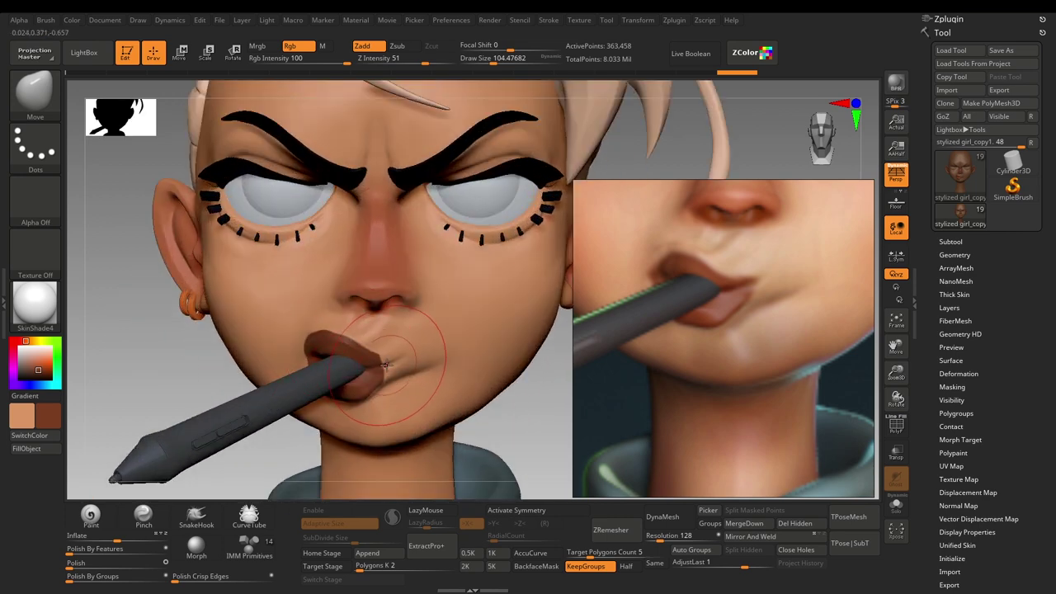
Reduce the draw size to about 22 for detail work at the corner of the lips
{"action": "key", "text": "["}
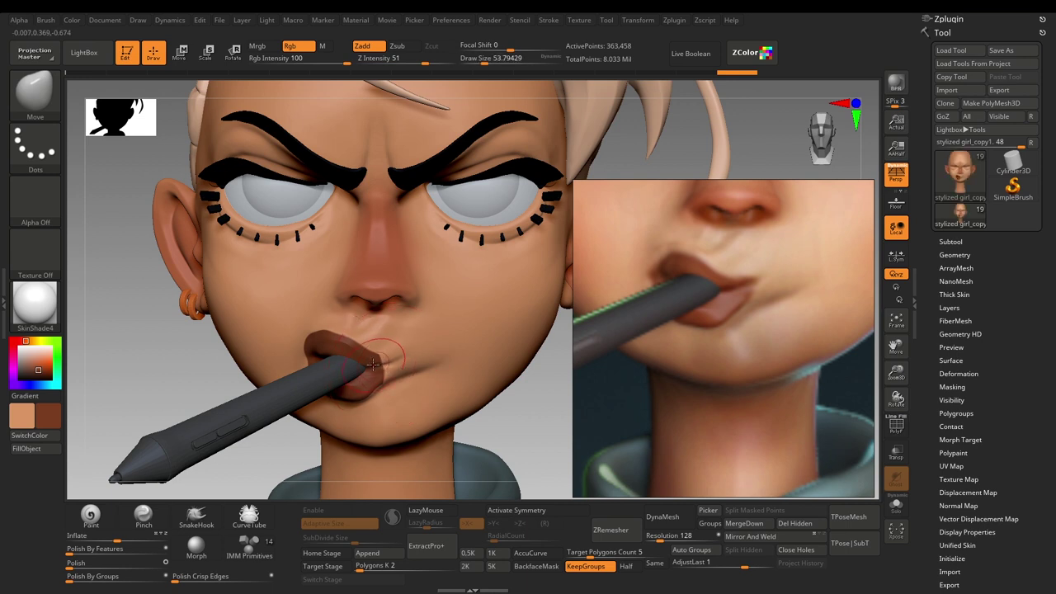
{"action": "key", "text": "s"}
{"action": "left_click_drag", "start_coordinate": [383, 358], "coordinate": [374, 358]}
{"action": "left_click_drag", "start_coordinate": [224, 353], "coordinate": [226, 408], "text": "alt"}
{"action": "key", "text": "s"}
{"action": "left_click", "coordinate": [397, 361]}
Undo the Move brush stroke at the lip corner and extend the dark brown there with the Paint brush
{"action": "left_click_drag", "start_coordinate": [397, 362], "coordinate": [404, 357]}
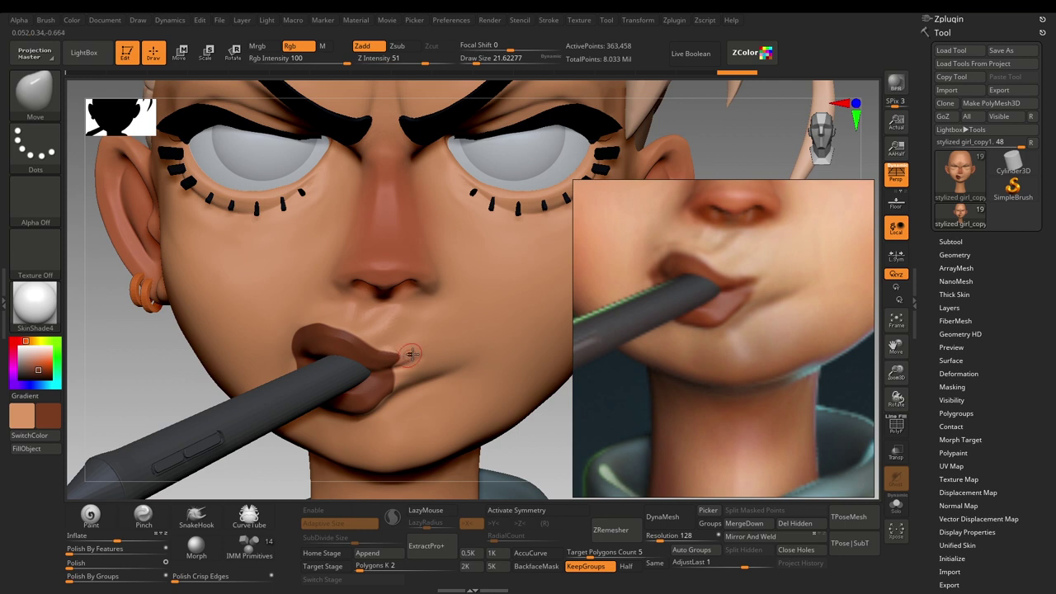
{"action": "key", "text": "ctrl+z"}
{"action": "left_click", "coordinate": [90, 516]}
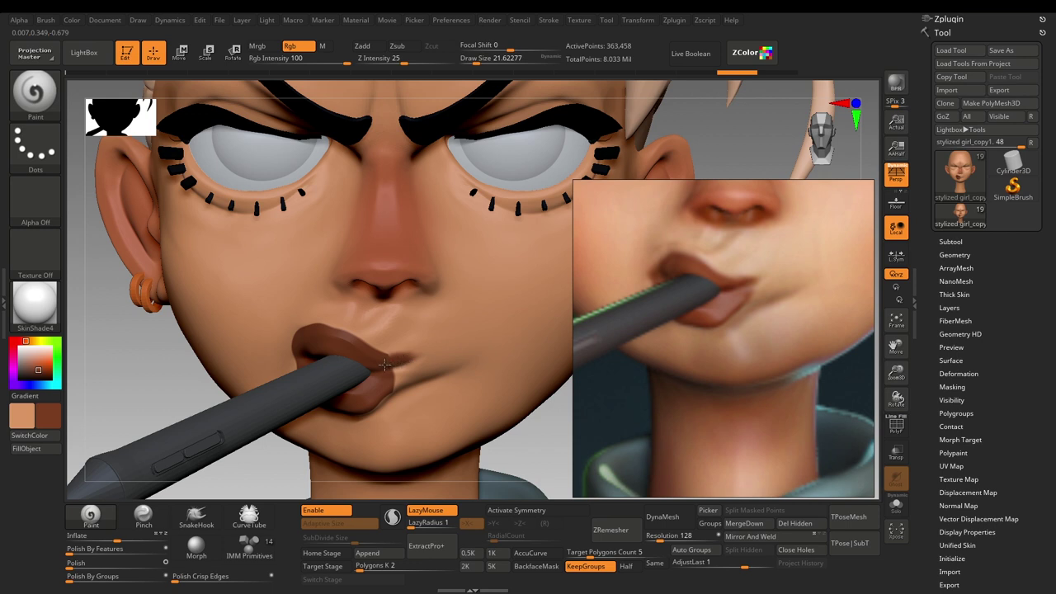
{"action": "left_click_drag", "start_coordinate": [385, 365], "coordinate": [408, 359]}
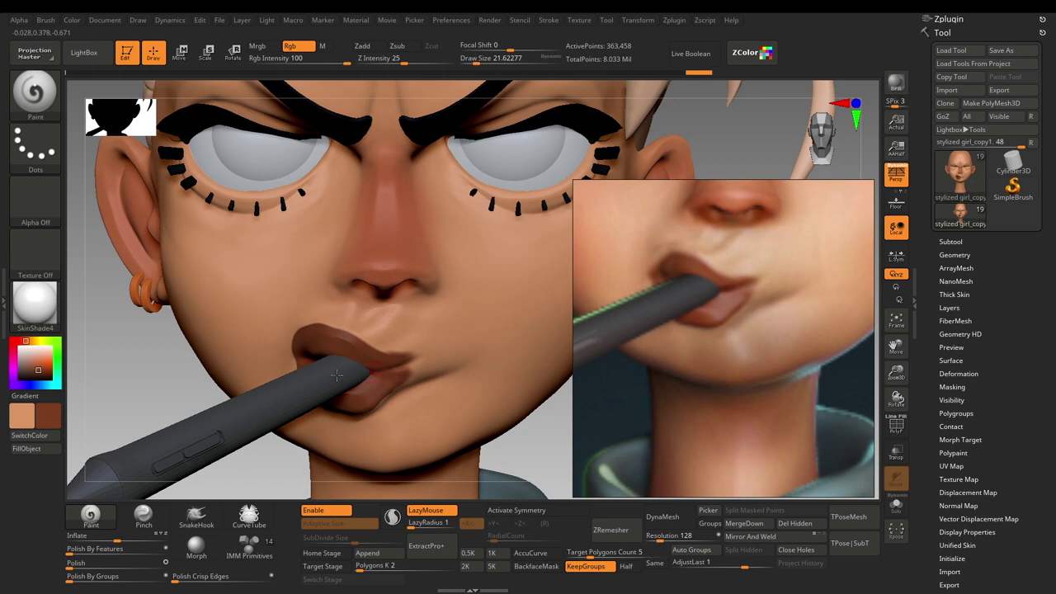
Sample the light peach from the skin above the mouth corner in the reference with ZColor and set it as the current colour
{"action": "left_click_drag", "start_coordinate": [104, 346], "coordinate": [231, 361], "text": "alt"}
{"action": "left_click_drag", "start_coordinate": [472, 373], "coordinate": [476, 432], "text": "alt"}
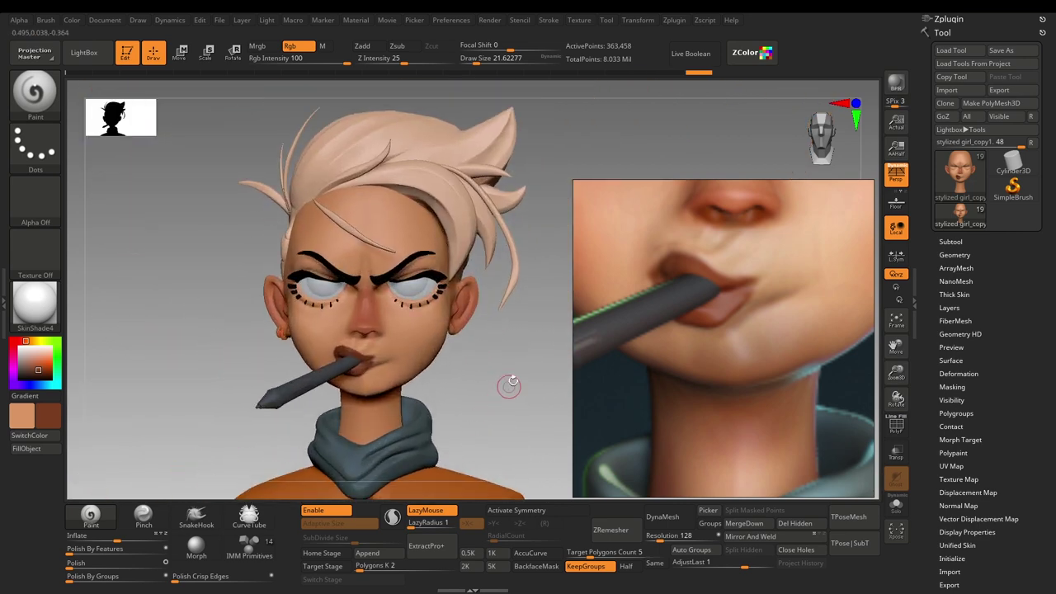
{"action": "left_click", "coordinate": [751, 52]}
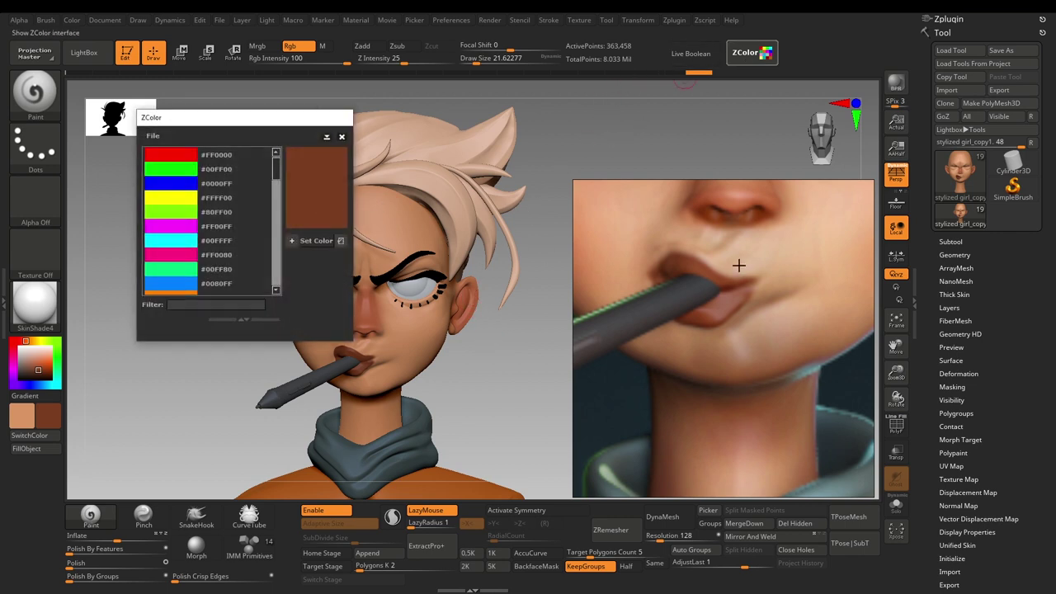
{"action": "left_click_drag", "start_coordinate": [739, 266], "coordinate": [748, 257]}
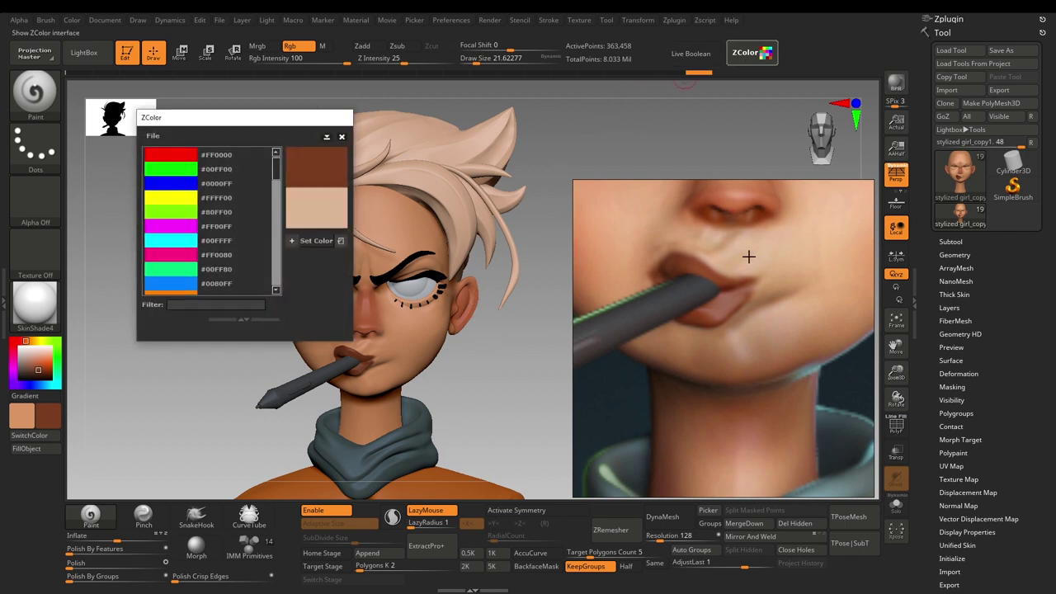
{"action": "left_click", "coordinate": [318, 241]}
{"action": "left_click", "coordinate": [341, 137]}
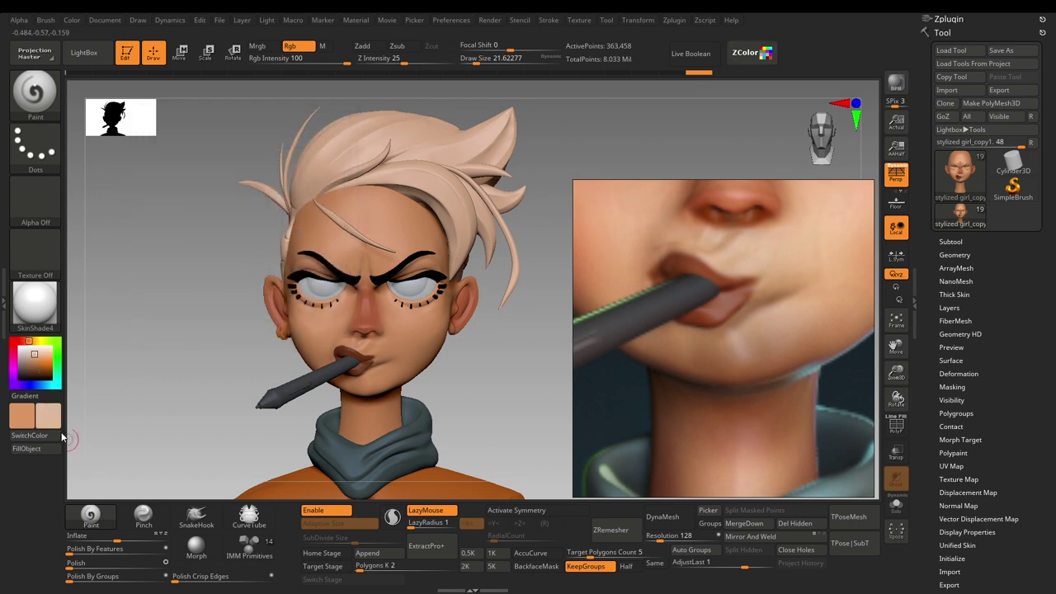
Enlarge the draw size to about 116 and try painting light peach over the cheek beside the mouth
{"action": "left_click_drag", "start_coordinate": [167, 390], "coordinate": [266, 408], "text": "alt"}
{"action": "key", "text": "s"}
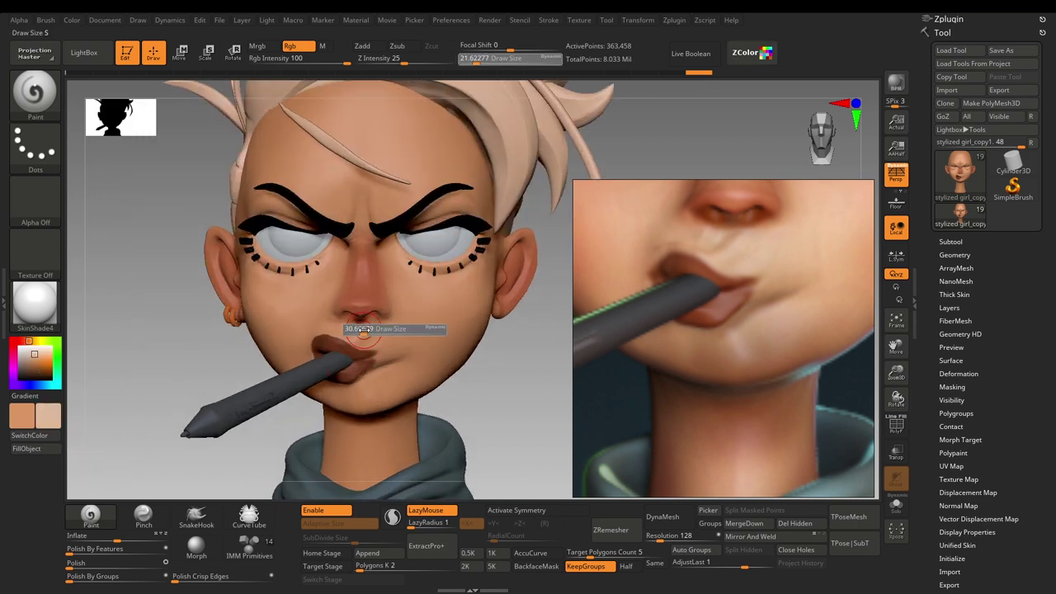
{"action": "mouse_move", "coordinate": [361, 333]}
{"action": "left_mouse_down"}
{"action": "mouse_move", "coordinate": [432, 318]}
{"action": "mouse_move", "coordinate": [428, 348]}
{"action": "left_mouse_up"}
{"action": "key", "text": "s"}
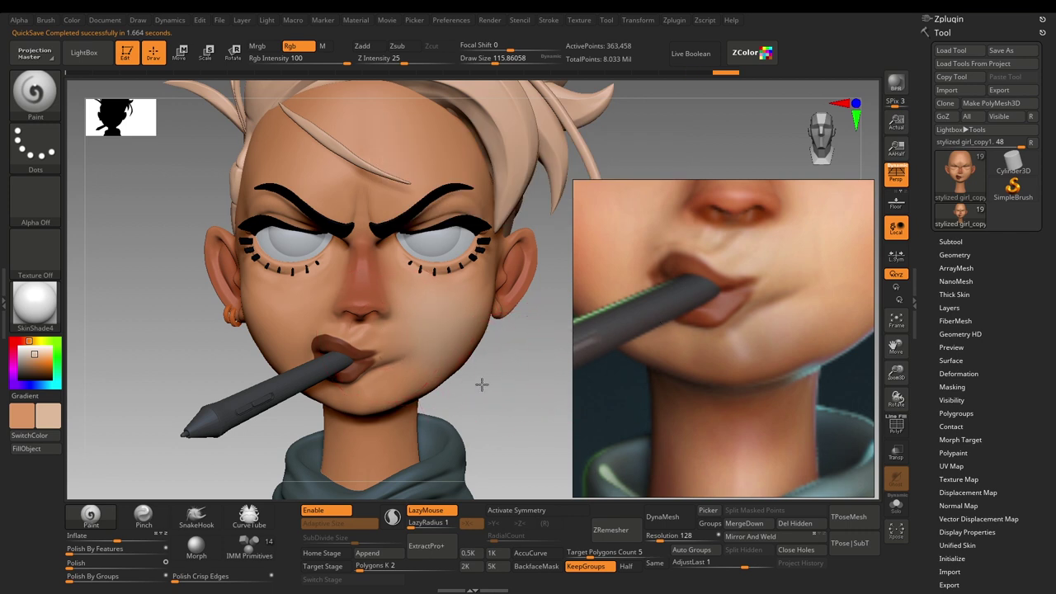
{"action": "left_click_drag", "start_coordinate": [481, 385], "coordinate": [487, 382]}
{"action": "right_click", "coordinate": [142, 376]}
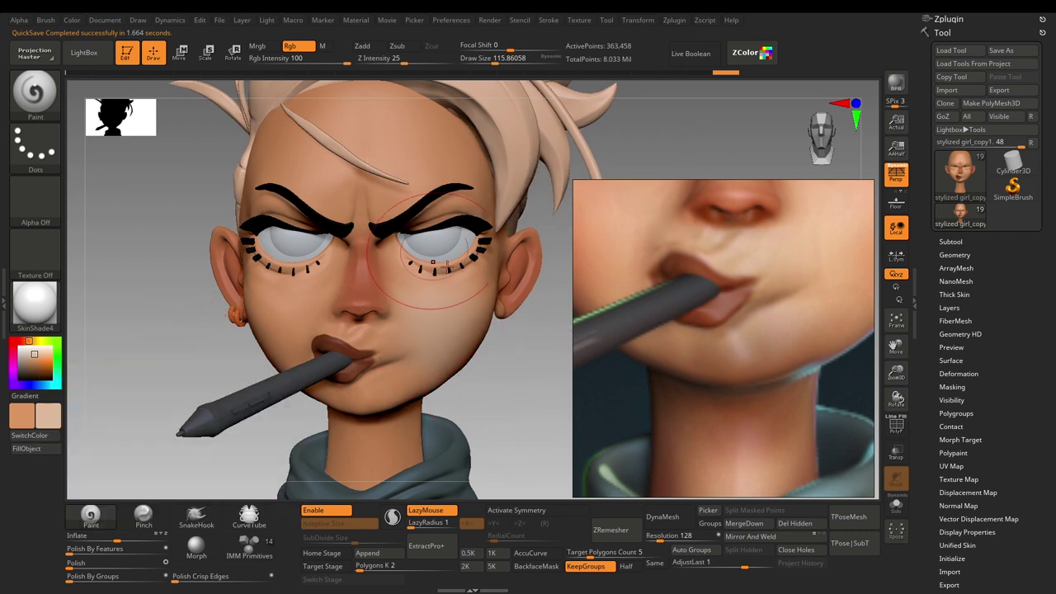
{"action": "right_click", "coordinate": [115, 380]}
{"action": "left_click", "coordinate": [88, 399]}
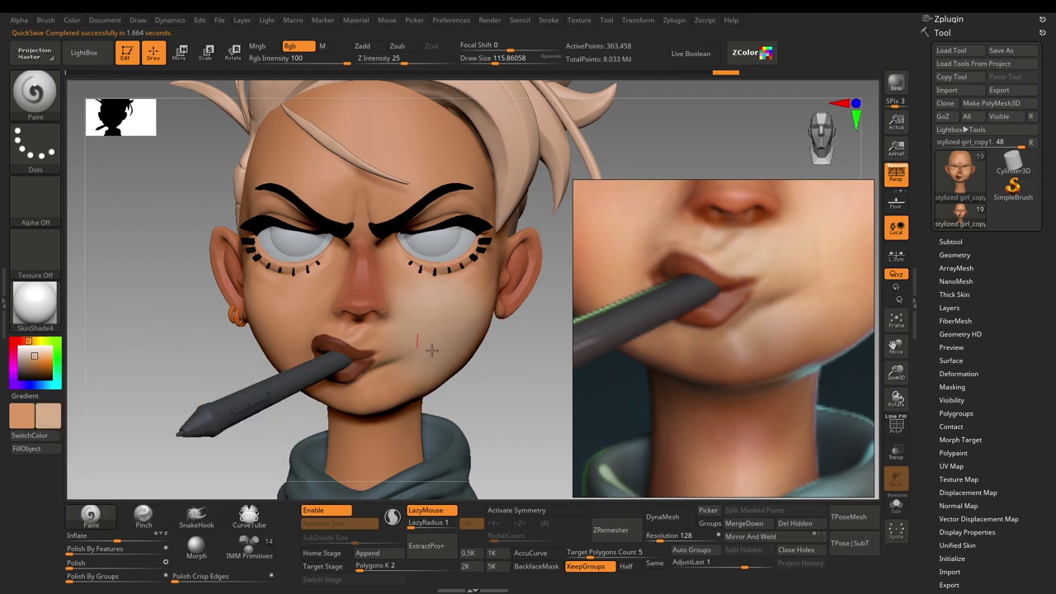
Undo the light peach strokes on the cheek
{"action": "key", "text": "ctrl+z"}
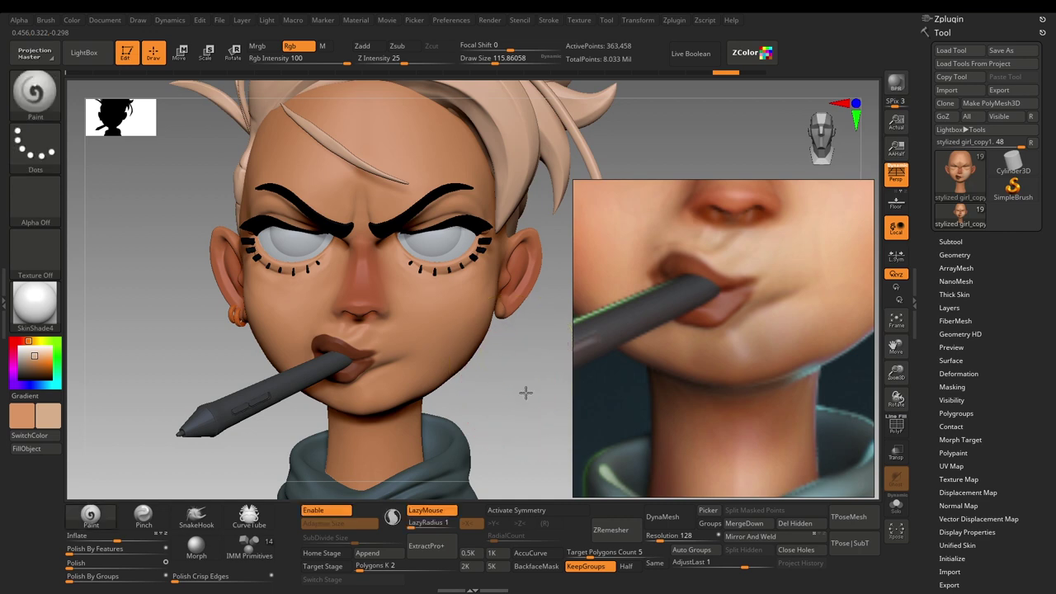
{"action": "key", "text": "ctrl+z"}
{"action": "mouse_move", "coordinate": [526, 393]}
{"action": "left_mouse_down", "text": "alt"}
{"action": "mouse_move", "coordinate": [528, 352]}
{"action": "mouse_move", "coordinate": [523, 367]}
{"action": "left_mouse_up", "text": "alt"}
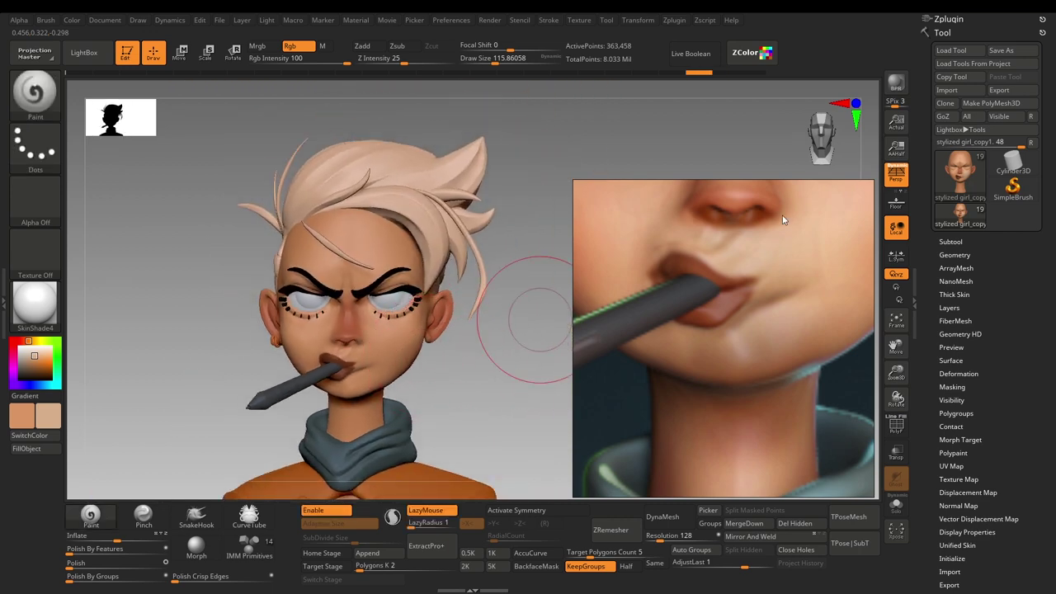
Sample a warm peach from the cheek in the reference with ZColor and set it as the current colour
{"action": "left_click", "coordinate": [746, 52]}
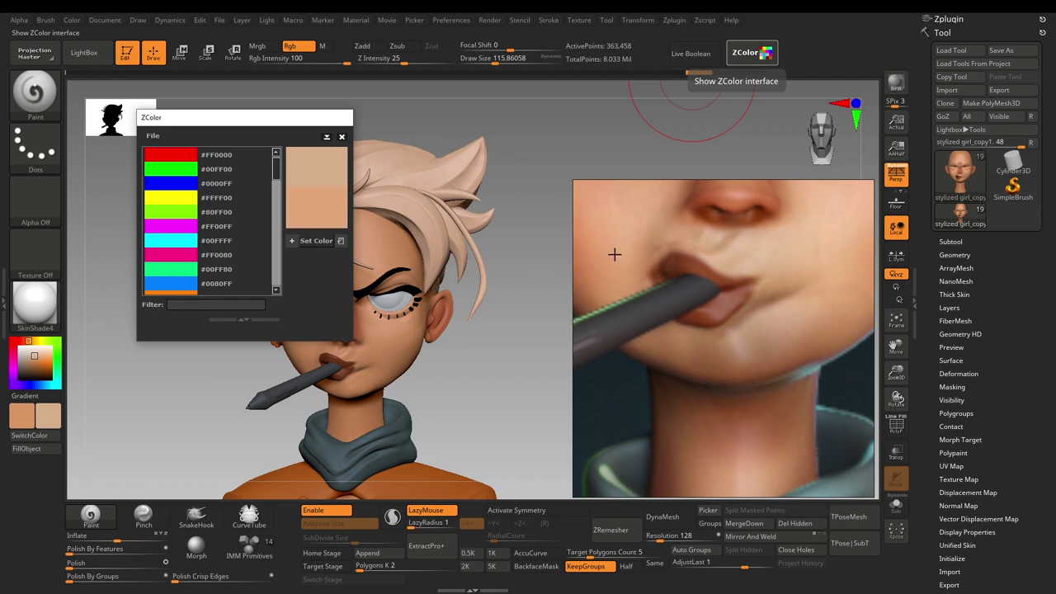
{"action": "left_click", "coordinate": [324, 240]}
{"action": "left_click", "coordinate": [342, 137]}
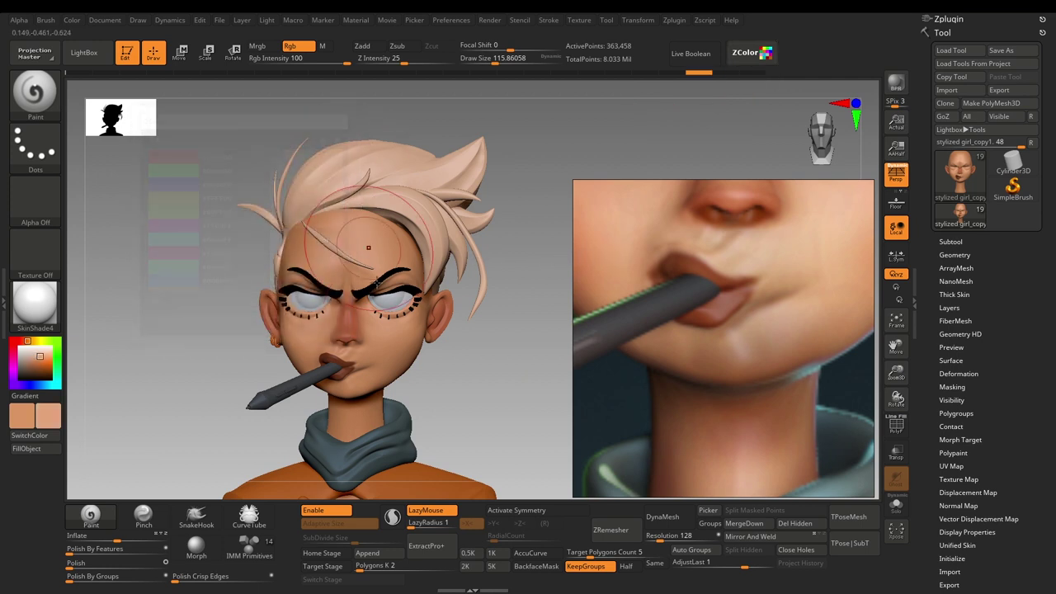
Reduce the draw size to about 87 and paint the warm peach over both cheeks with the Paint brush
{"action": "left_click_drag", "start_coordinate": [388, 355], "coordinate": [408, 338]}
{"action": "left_click_drag", "start_coordinate": [445, 388], "coordinate": [442, 441], "text": "alt"}
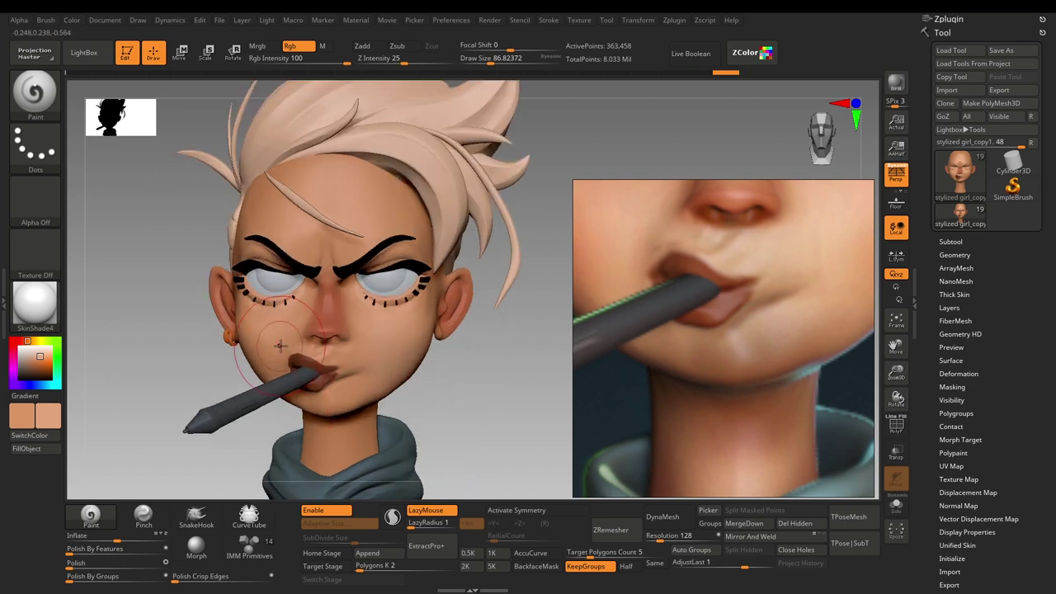
{"action": "left_click_drag", "start_coordinate": [276, 349], "coordinate": [278, 345]}
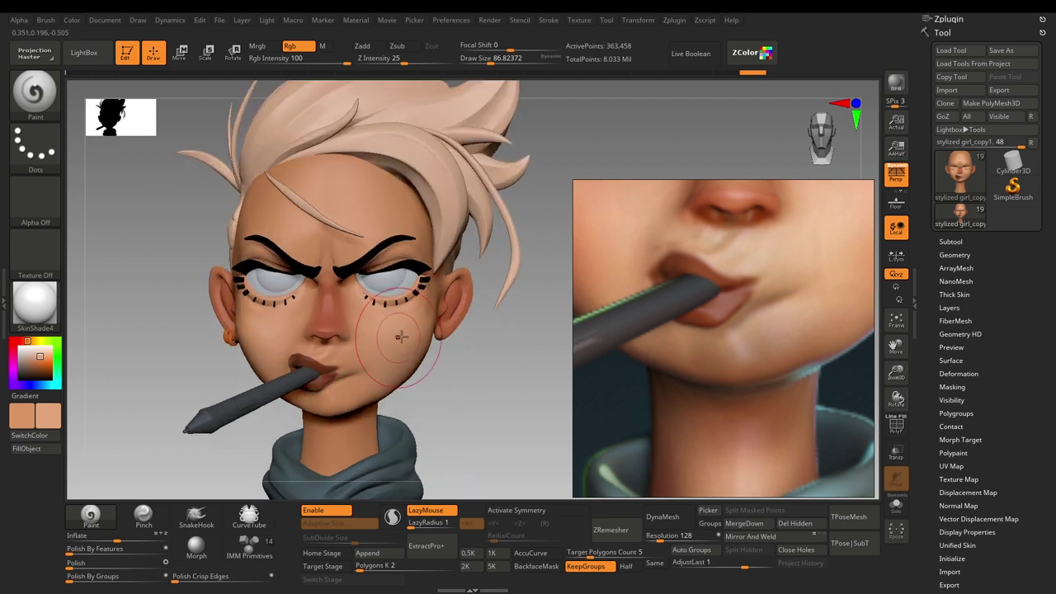
{"action": "left_click_drag", "start_coordinate": [395, 361], "coordinate": [397, 356]}
Set the draw size to about 97 and paint the warm peach across the forehead
{"action": "left_click_drag", "start_coordinate": [363, 207], "coordinate": [355, 198]}
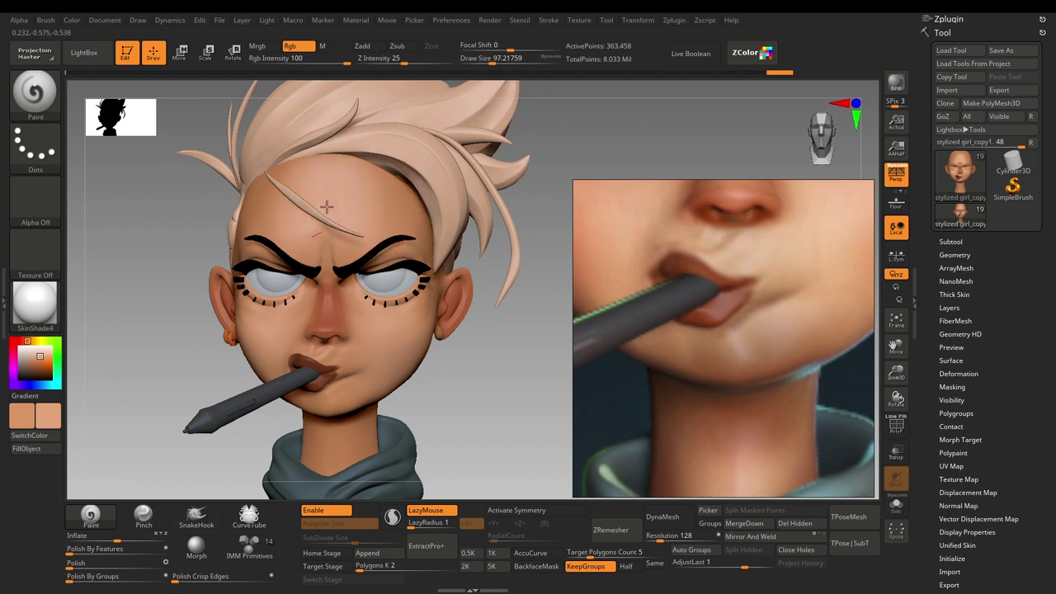
{"action": "left_click_drag", "start_coordinate": [285, 168], "coordinate": [310, 212]}
{"action": "left_click_drag", "start_coordinate": [395, 200], "coordinate": [285, 232]}
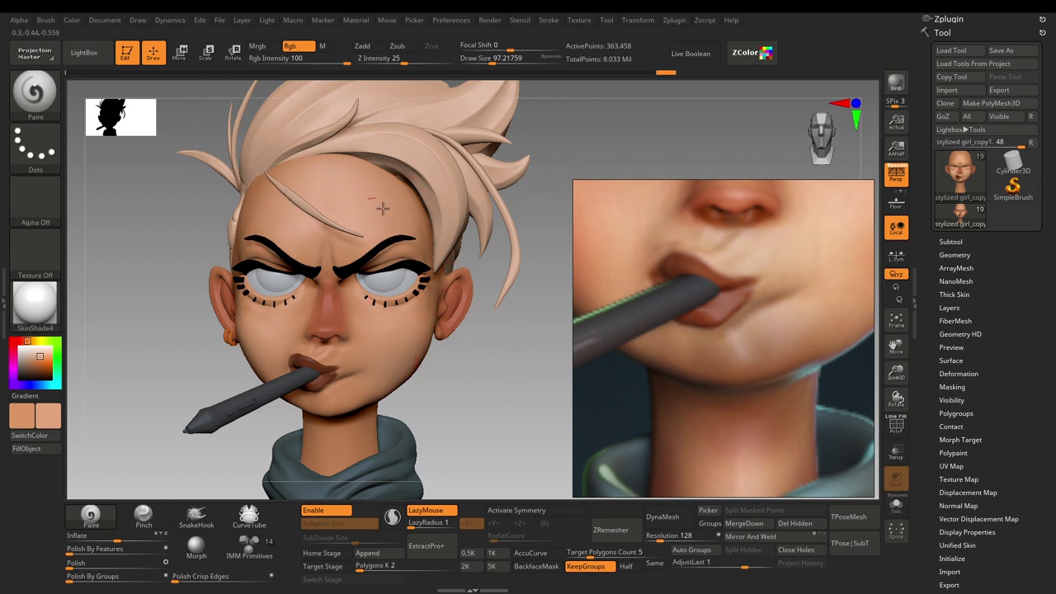
{"action": "left_click_drag", "start_coordinate": [383, 208], "coordinate": [396, 218]}
Sample the orange-brown from the upper eyelid in the reference with ZColor and set it as the current colour
{"action": "scroll", "coordinate": [711, 350], "scroll_direction": "down", "scroll_amount": 8}
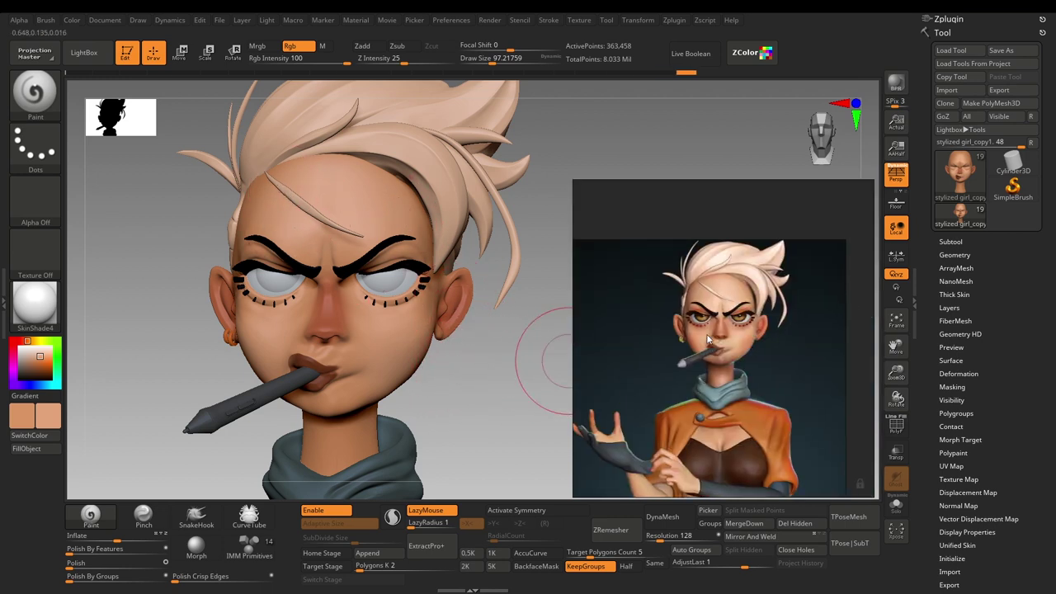
{"action": "scroll", "coordinate": [703, 322], "scroll_direction": "up", "scroll_amount": 5}
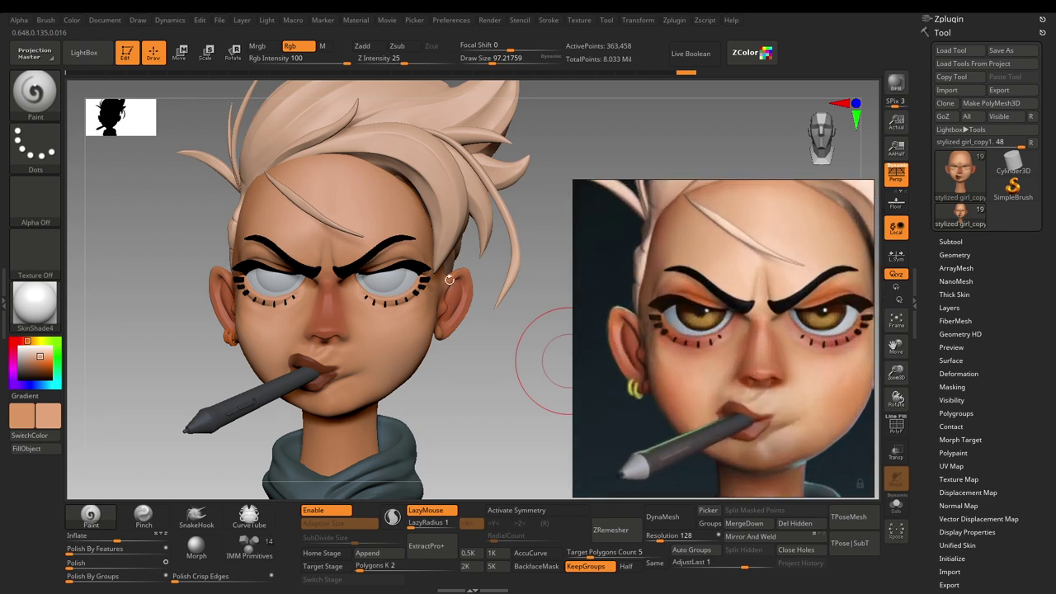
{"action": "left_click", "coordinate": [755, 60]}
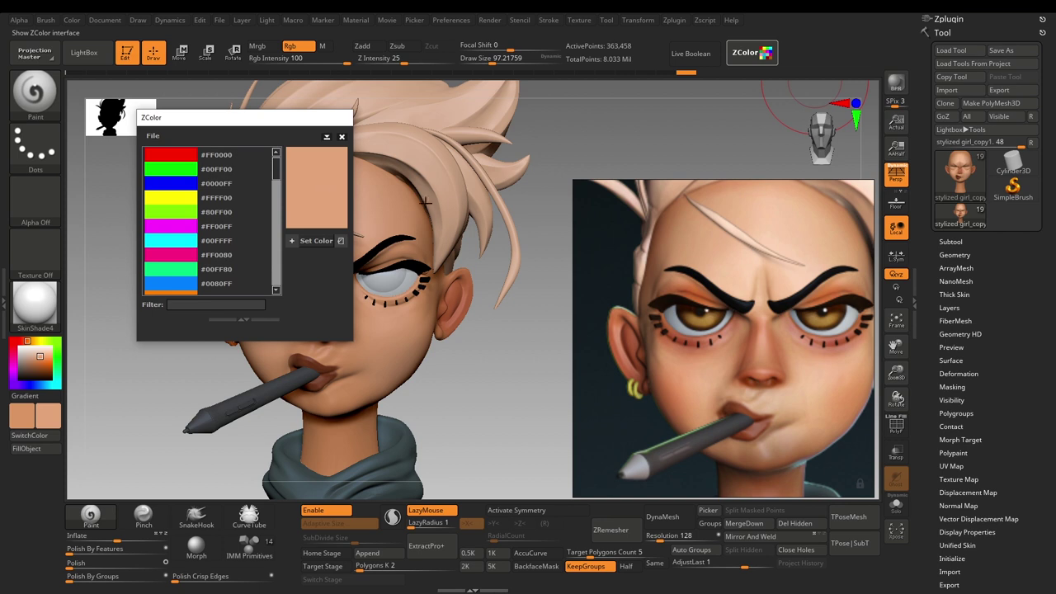
{"action": "left_click_drag", "start_coordinate": [711, 277], "coordinate": [688, 293]}
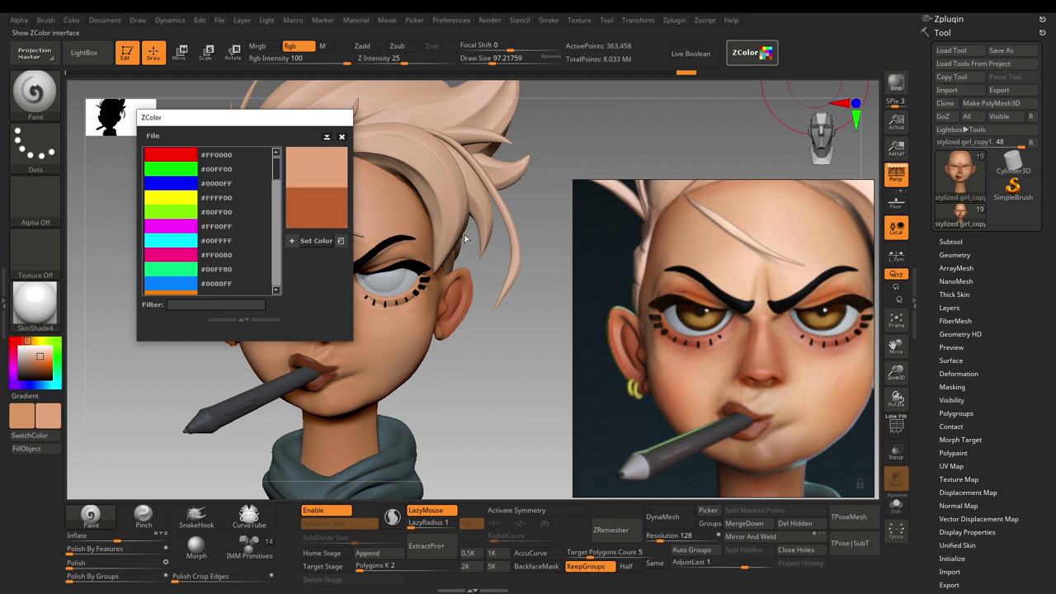
{"action": "left_click", "coordinate": [313, 243]}
{"action": "left_click", "coordinate": [342, 138]}
Set the draw size to about 65 and paint orange-brown over the upper eyelids beneath the eyebrows
{"action": "key", "text": "s"}
{"action": "left_click_drag", "start_coordinate": [390, 257], "coordinate": [385, 256]}
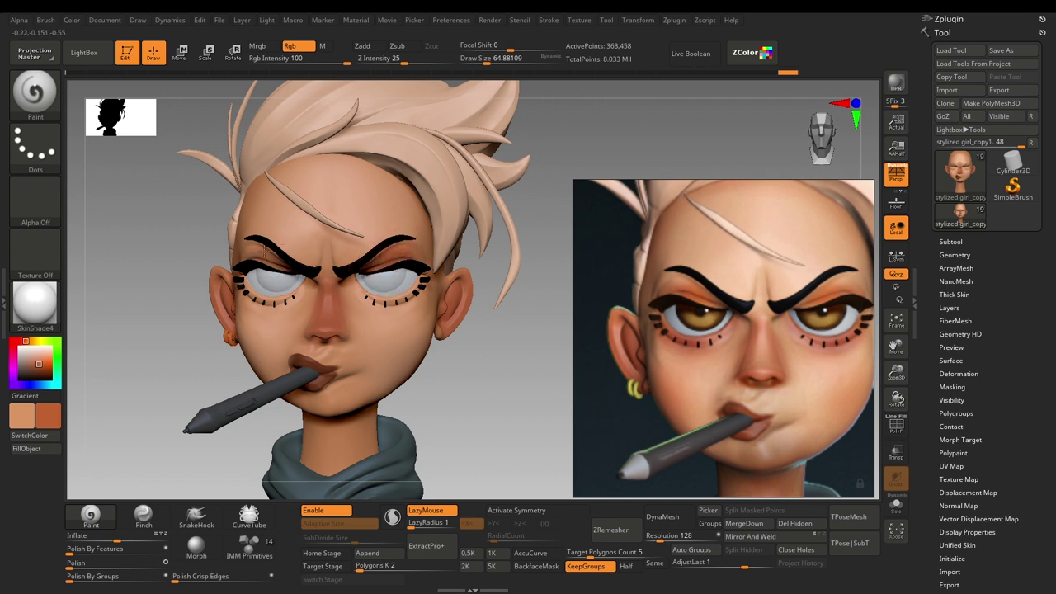
{"action": "left_click_drag", "start_coordinate": [144, 348], "coordinate": [239, 336]}
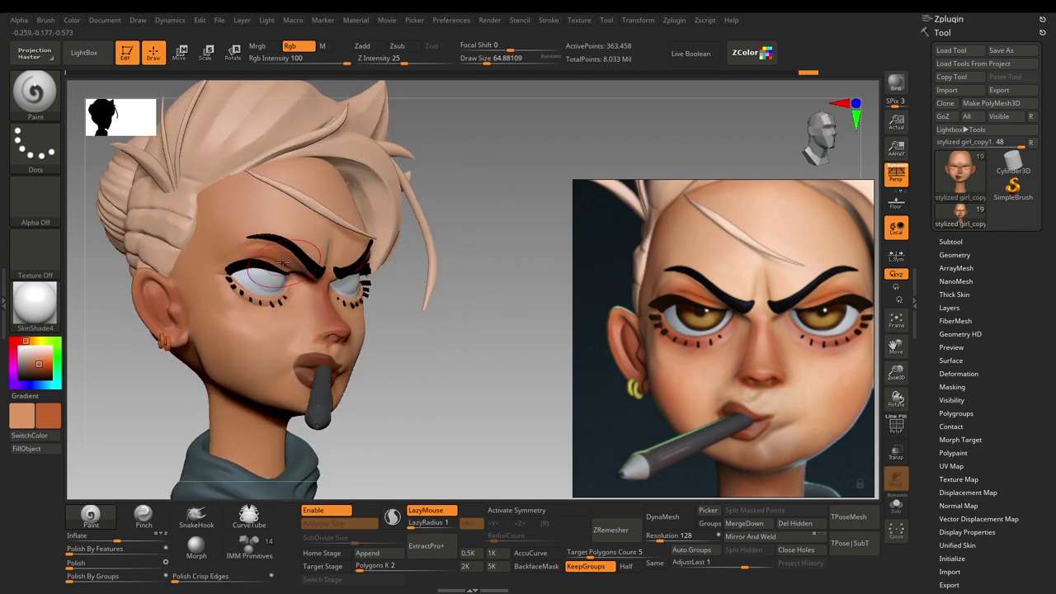
{"action": "left_click_drag", "start_coordinate": [441, 288], "coordinate": [350, 278]}
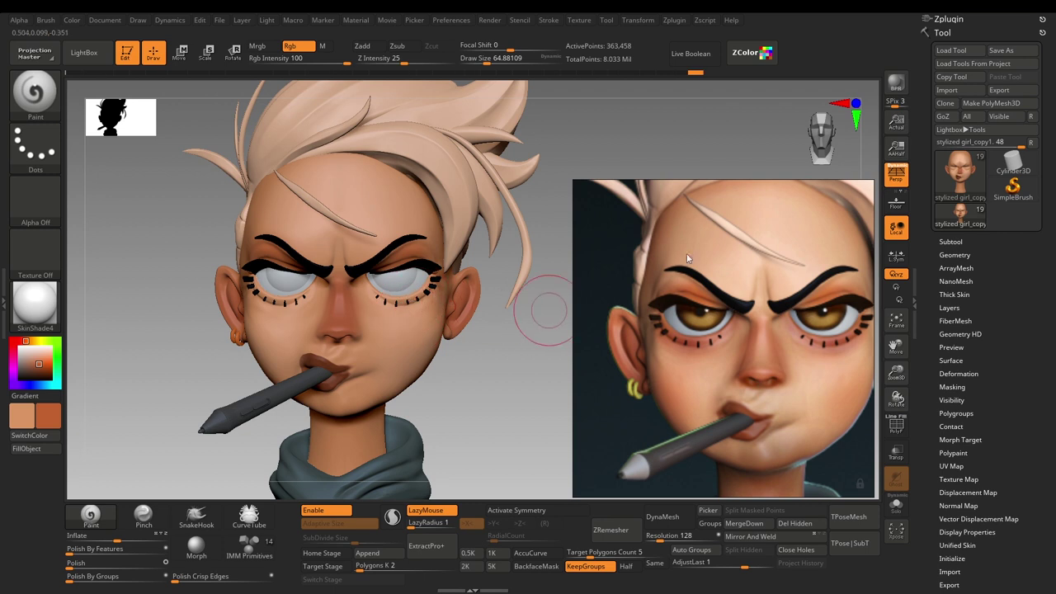
Sample the reddish brown from below the eye in the reference with ZColor and set it as the current colour
{"action": "left_click", "coordinate": [747, 52]}
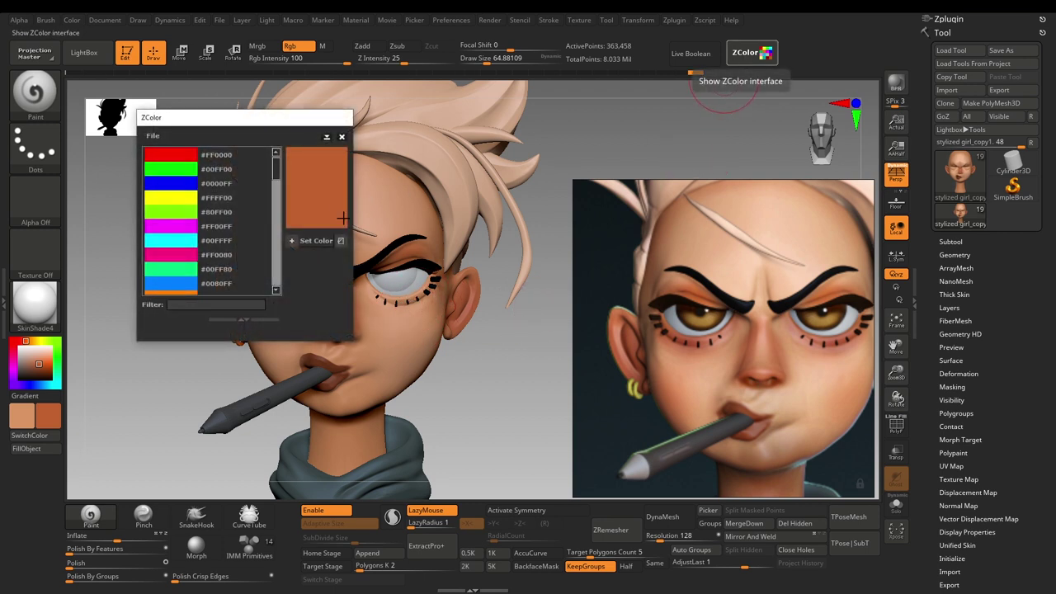
{"action": "left_click", "coordinate": [682, 340]}
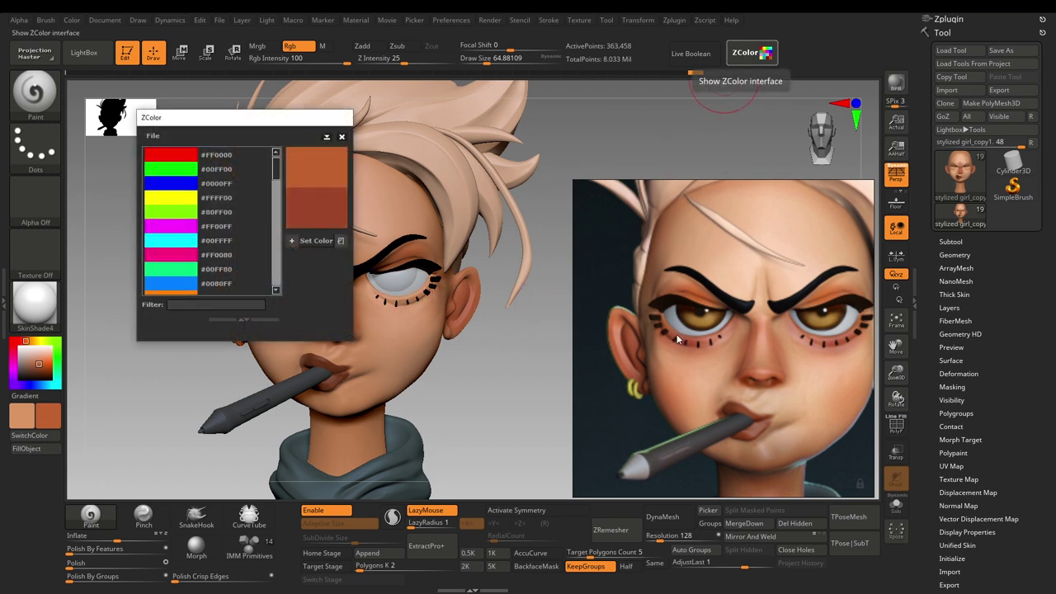
{"action": "left_click", "coordinate": [316, 242]}
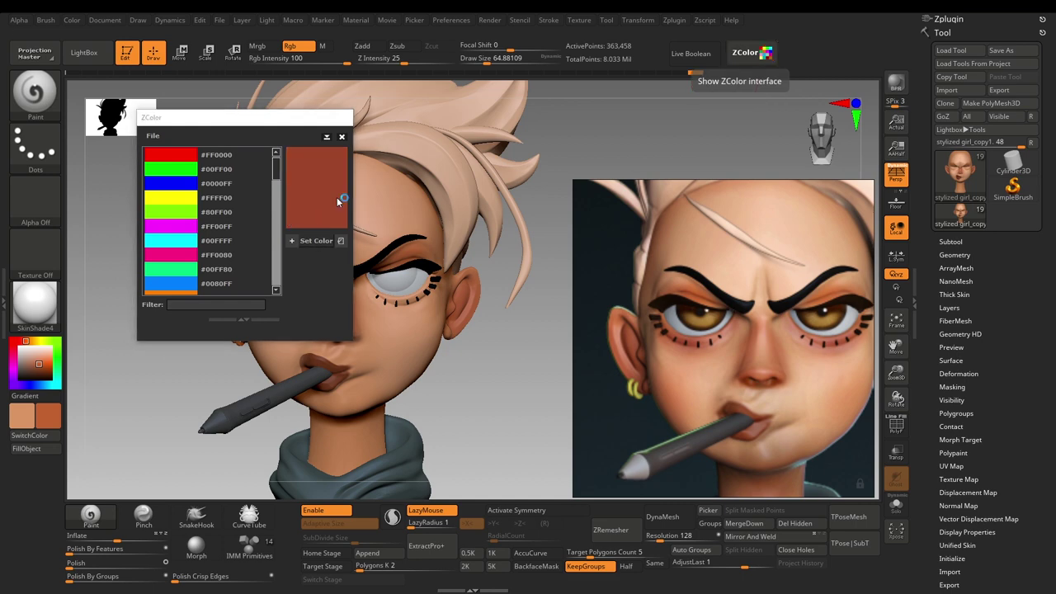
{"action": "left_click", "coordinate": [342, 138]}
Reduce the draw size to about 33, activate X symmetry and paint reddish tones under both eyes along the lower lashes
{"action": "left_click_drag", "start_coordinate": [485, 370], "coordinate": [485, 418], "text": "alt"}
{"action": "key", "text": "s"}
{"action": "left_click_drag", "start_coordinate": [444, 364], "coordinate": [450, 367]}
{"action": "key", "text": "x"}
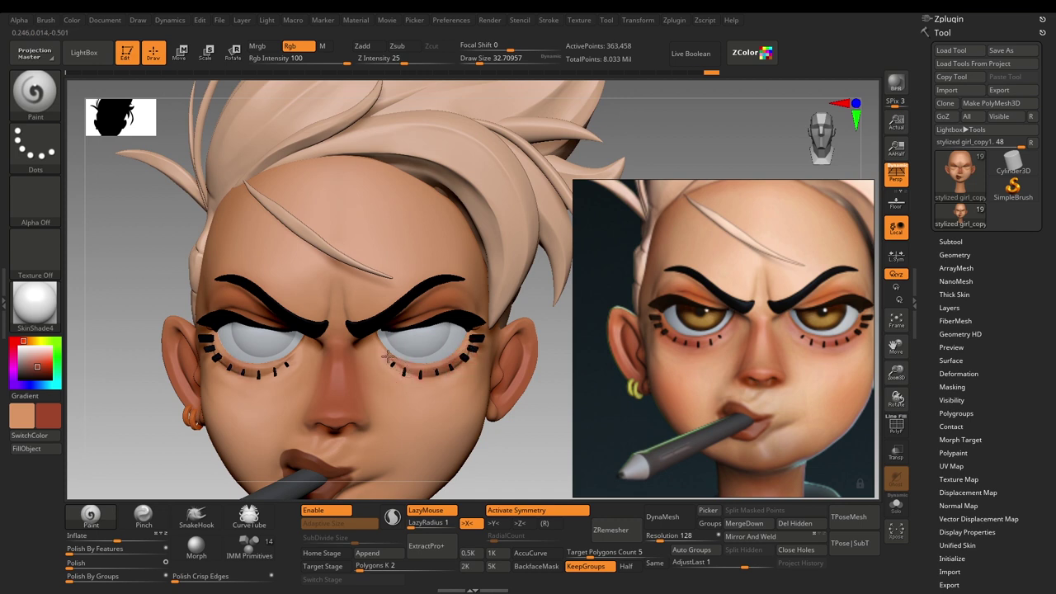
{"action": "mouse_move", "coordinate": [391, 361]}
{"action": "left_mouse_down"}
{"action": "mouse_move", "coordinate": [422, 371]}
{"action": "mouse_move", "coordinate": [466, 345]}
{"action": "mouse_move", "coordinate": [434, 364]}
{"action": "left_mouse_up"}
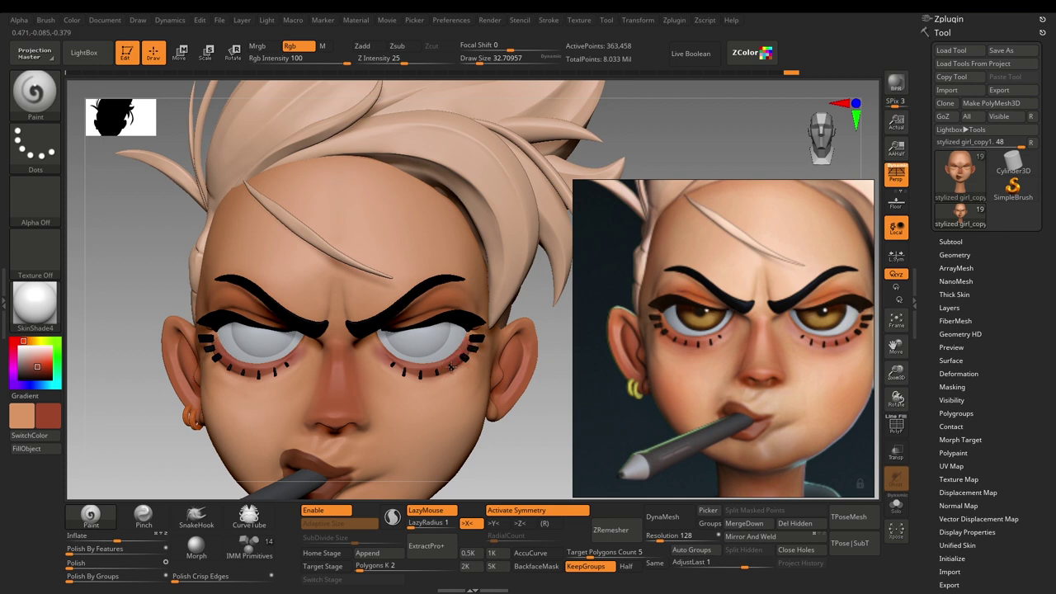
{"action": "left_click_drag", "start_coordinate": [412, 364], "coordinate": [398, 367]}
{"action": "mouse_move", "coordinate": [401, 366]}
{"action": "left_mouse_down"}
{"action": "mouse_move", "coordinate": [415, 361]}
{"action": "mouse_move", "coordinate": [396, 368]}
{"action": "mouse_move", "coordinate": [371, 344]}
{"action": "mouse_move", "coordinate": [401, 371]}
{"action": "left_mouse_up"}
{"action": "key", "text": "c"}
{"action": "key", "text": "c"}
{"action": "key", "text": "c"}
{"action": "mouse_move", "coordinate": [550, 449]}
{"action": "left_mouse_down", "text": "alt"}
{"action": "mouse_move", "coordinate": [526, 346]}
{"action": "mouse_move", "coordinate": [464, 370]}
{"action": "left_mouse_up", "text": "alt"}
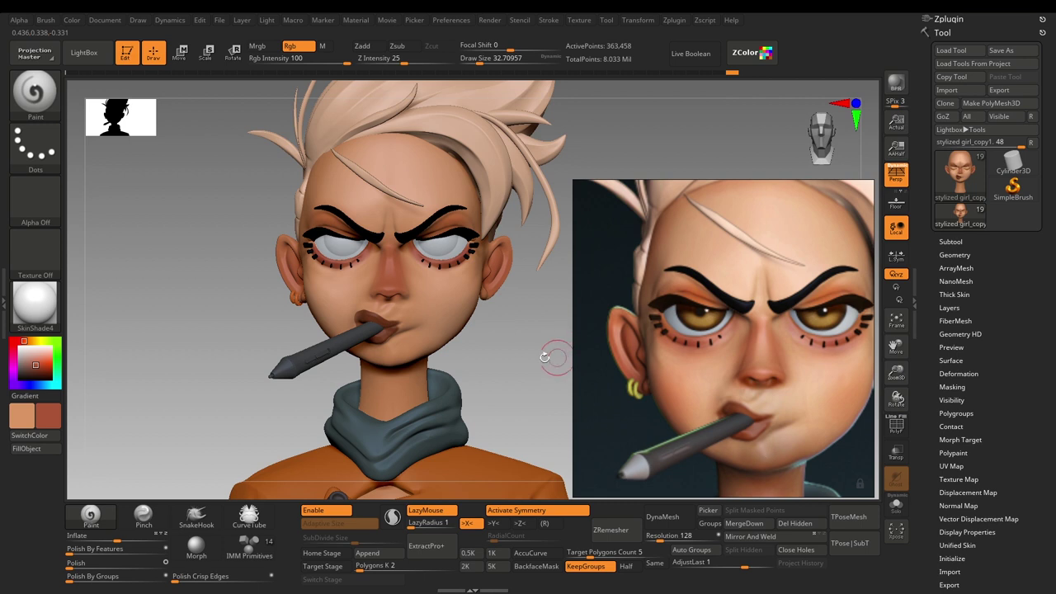
Pick the peach skin colour from the face, enlarge the draw size to 112 and try painting it over the lower cheeks and jaw
{"action": "left_click_drag", "start_coordinate": [491, 324], "coordinate": [478, 368]}
{"action": "key", "text": "c"}
{"action": "key", "text": "s"}
{"action": "left_click_drag", "start_coordinate": [404, 375], "coordinate": [417, 362]}
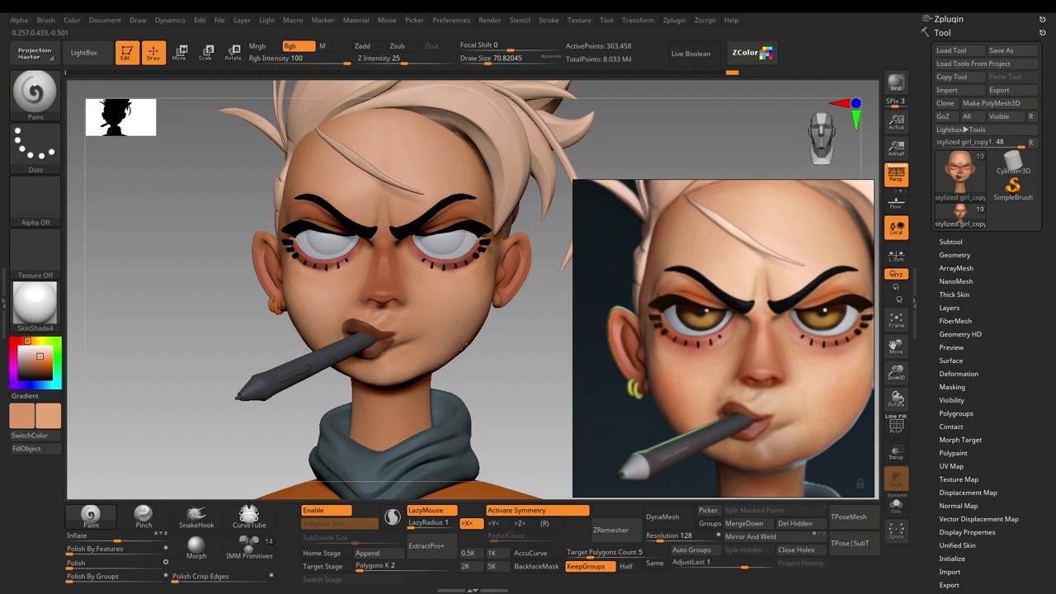
{"action": "left_click_drag", "start_coordinate": [343, 365], "coordinate": [340, 366]}
{"action": "mouse_move", "coordinate": [454, 361]}
{"action": "left_mouse_down"}
{"action": "mouse_move", "coordinate": [396, 384]}
{"action": "mouse_move", "coordinate": [363, 381]}
{"action": "left_mouse_up"}
{"action": "key", "text": "s"}
{"action": "mouse_move", "coordinate": [405, 418]}
{"action": "left_mouse_down"}
{"action": "mouse_move", "coordinate": [389, 438]}
{"action": "mouse_move", "coordinate": [394, 427]}
{"action": "left_mouse_up"}
{"action": "left_click_drag", "start_coordinate": [448, 350], "coordinate": [470, 337]}
Sample a light peach from the lower cheek in the reference with ZColor and set it as the current colour
{"action": "left_click", "coordinate": [752, 53]}
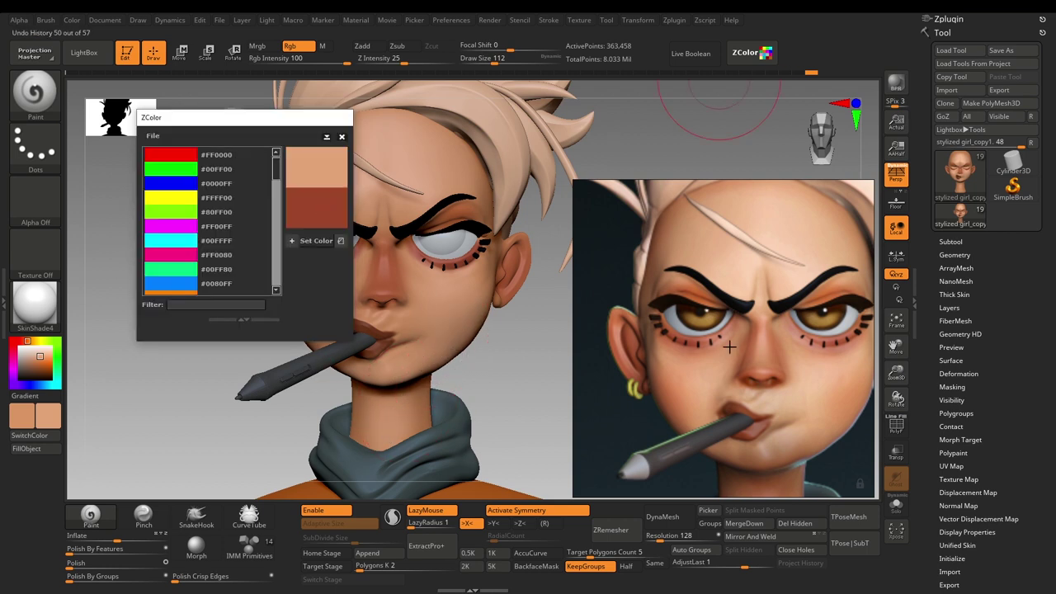
{"action": "left_click_drag", "start_coordinate": [798, 387], "coordinate": [805, 389]}
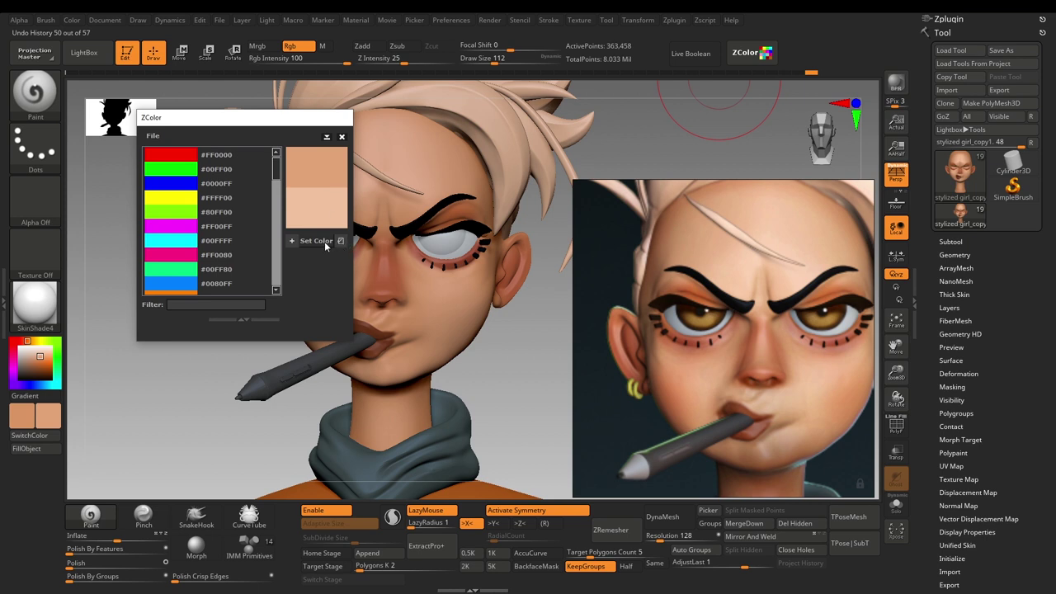
{"action": "left_click", "coordinate": [325, 241]}
{"action": "left_click", "coordinate": [342, 137]}
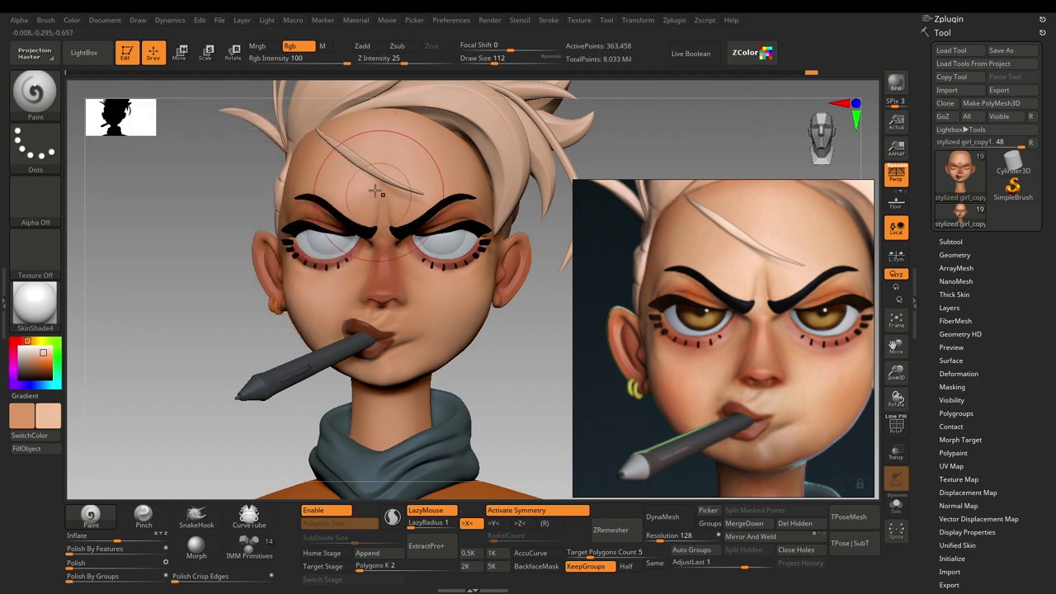
Reduce the draw size to about 87, paint light peach on the middle of the forehead and turn symmetry off
{"action": "key", "text": "bracketleft"}
{"action": "mouse_move", "coordinate": [389, 192]}
{"action": "left_mouse_down"}
{"action": "mouse_move", "coordinate": [388, 206]}
{"action": "mouse_move", "coordinate": [363, 203]}
{"action": "left_mouse_up"}
{"action": "key", "text": "x"}
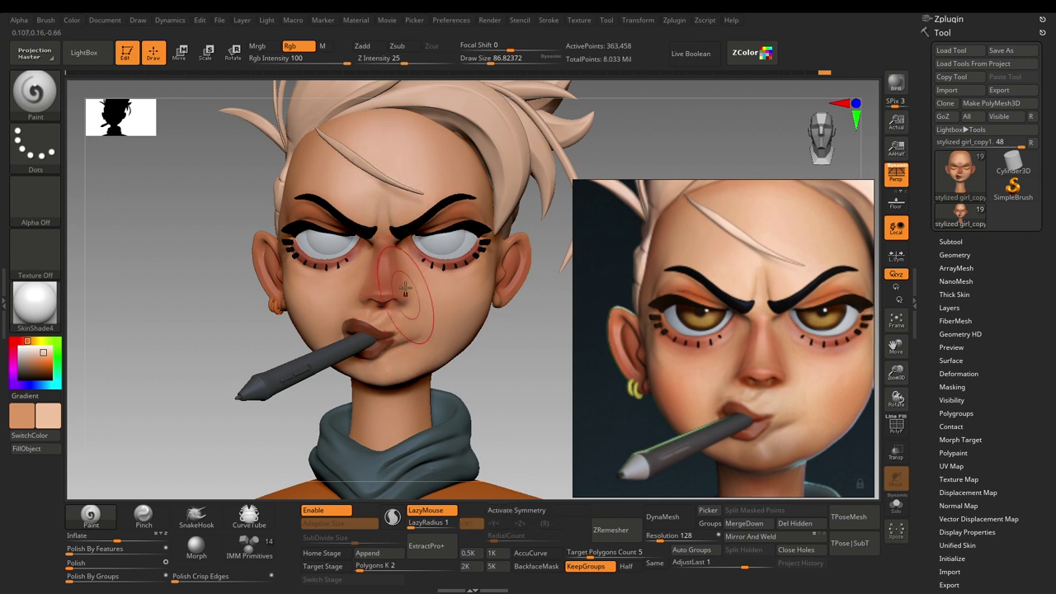
Paint light peach over both cheeks and the skin beside the mouth, reducing the draw size to about 74
{"action": "mouse_move", "coordinate": [422, 303]}
{"action": "left_mouse_down"}
{"action": "mouse_move", "coordinate": [429, 291]}
{"action": "mouse_move", "coordinate": [439, 329]}
{"action": "mouse_move", "coordinate": [466, 283]}
{"action": "mouse_move", "coordinate": [450, 328]}
{"action": "left_mouse_up"}
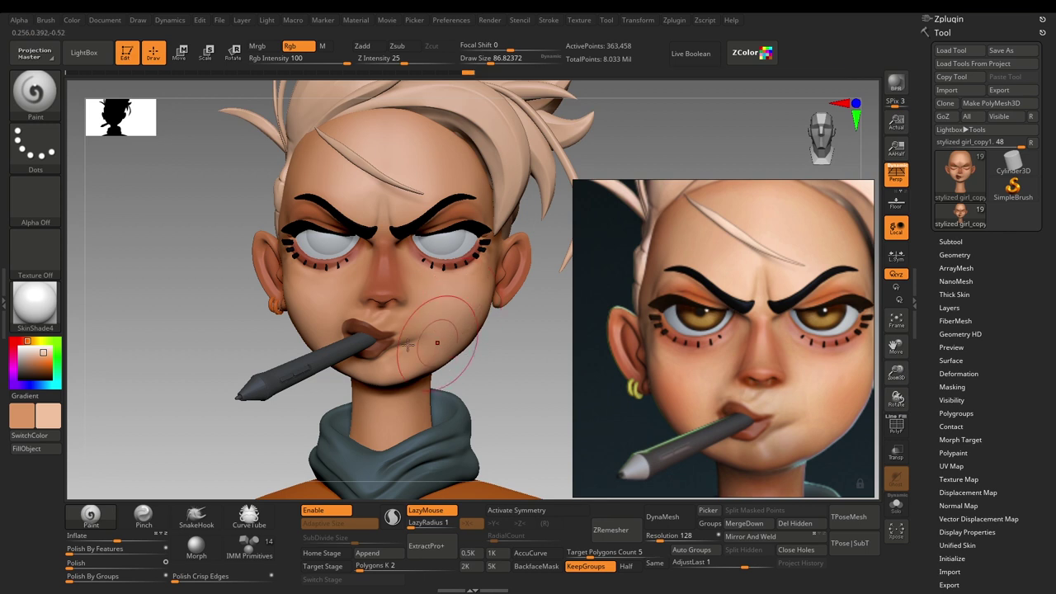
{"action": "left_click_drag", "start_coordinate": [331, 283], "coordinate": [325, 290]}
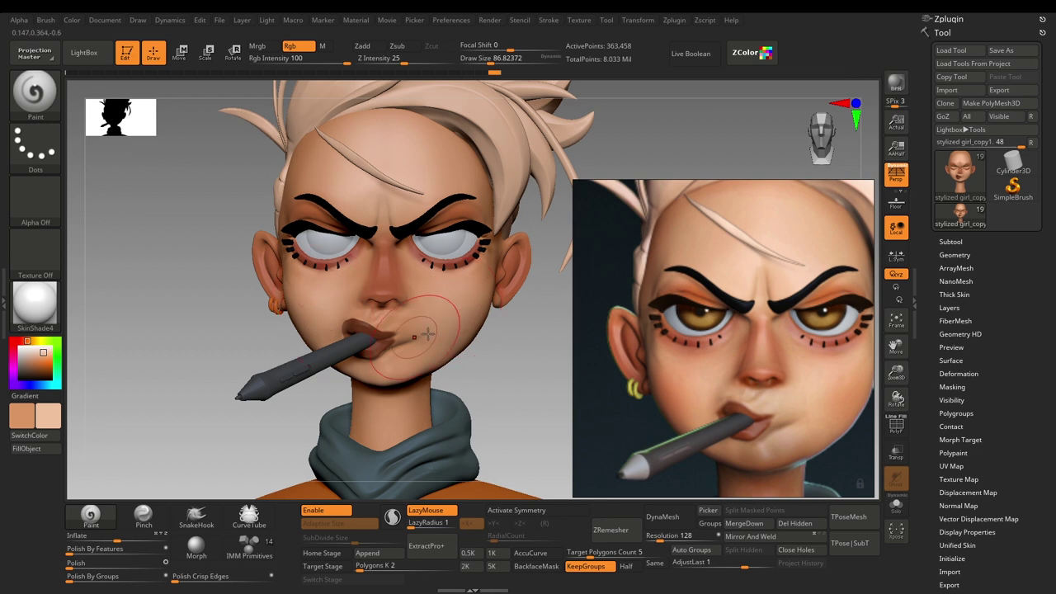
{"action": "left_click_drag", "start_coordinate": [433, 361], "coordinate": [462, 353]}
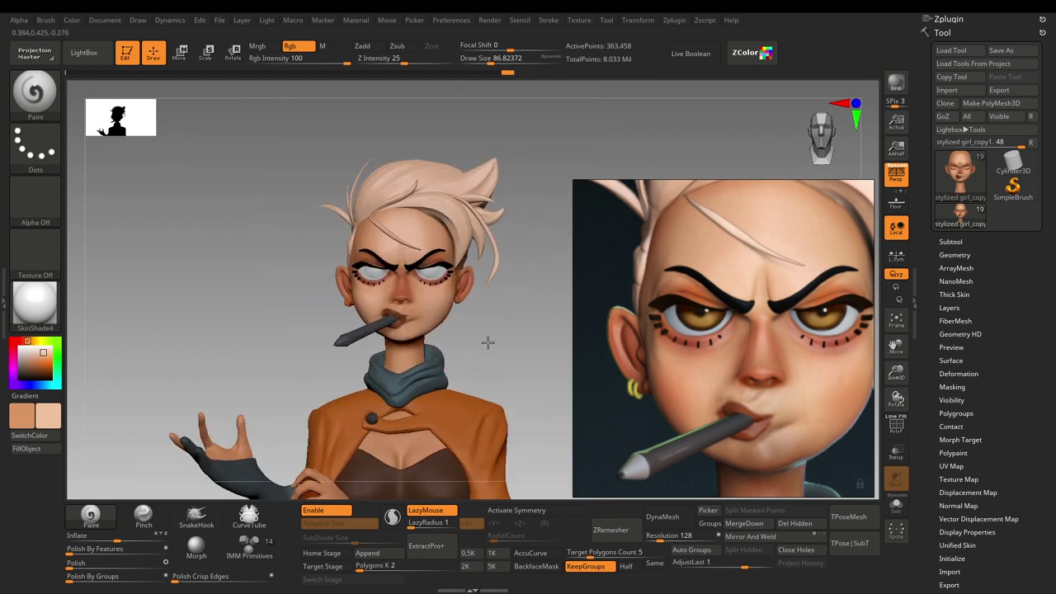
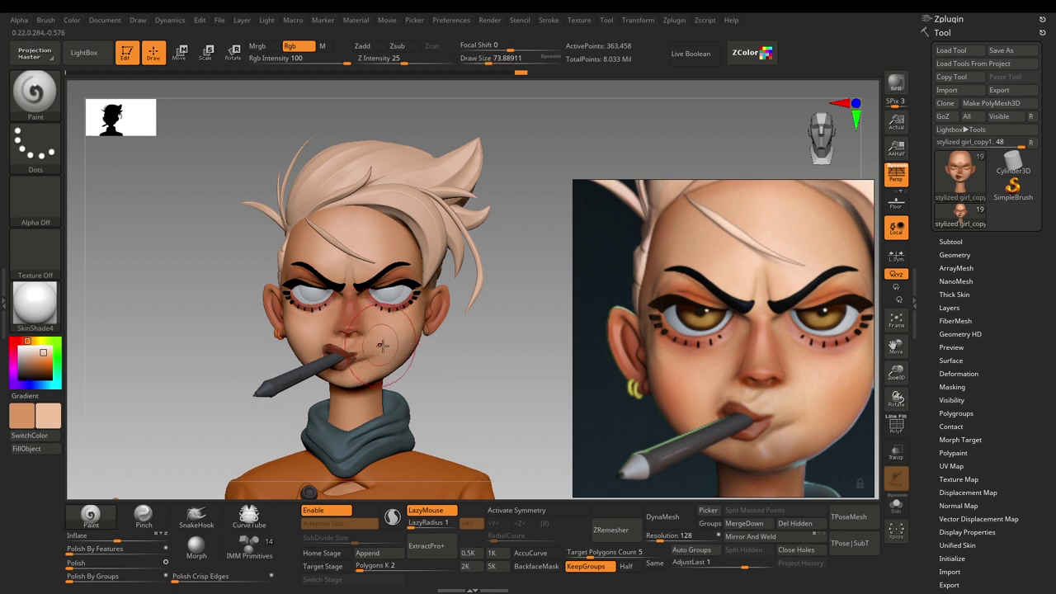
{"action": "left_click_drag", "start_coordinate": [476, 384], "coordinate": [474, 432], "text": "alt"}
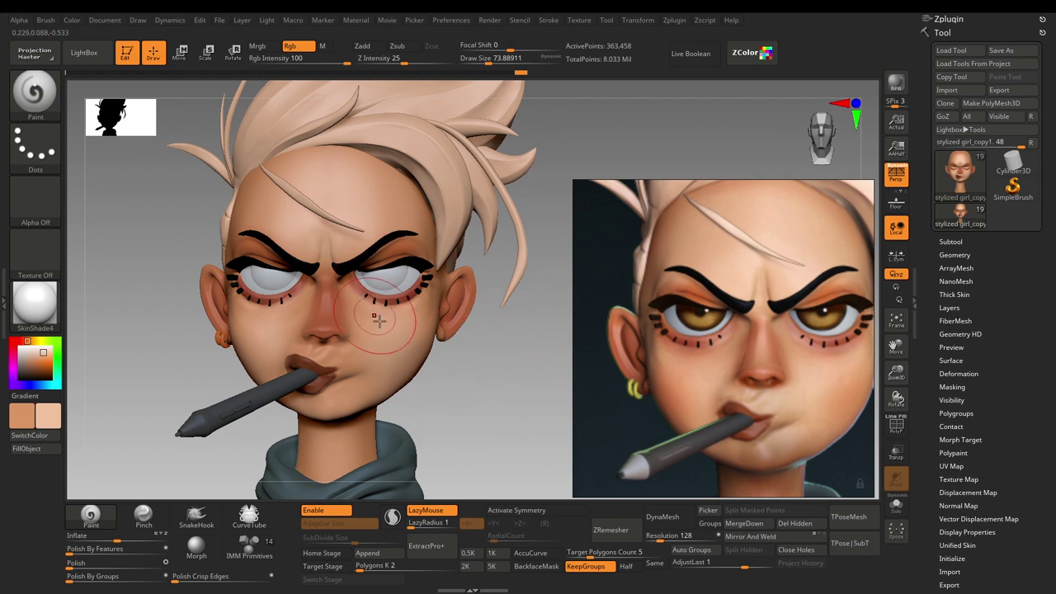
{"action": "left_click_drag", "start_coordinate": [495, 388], "coordinate": [468, 425], "text": "alt"}
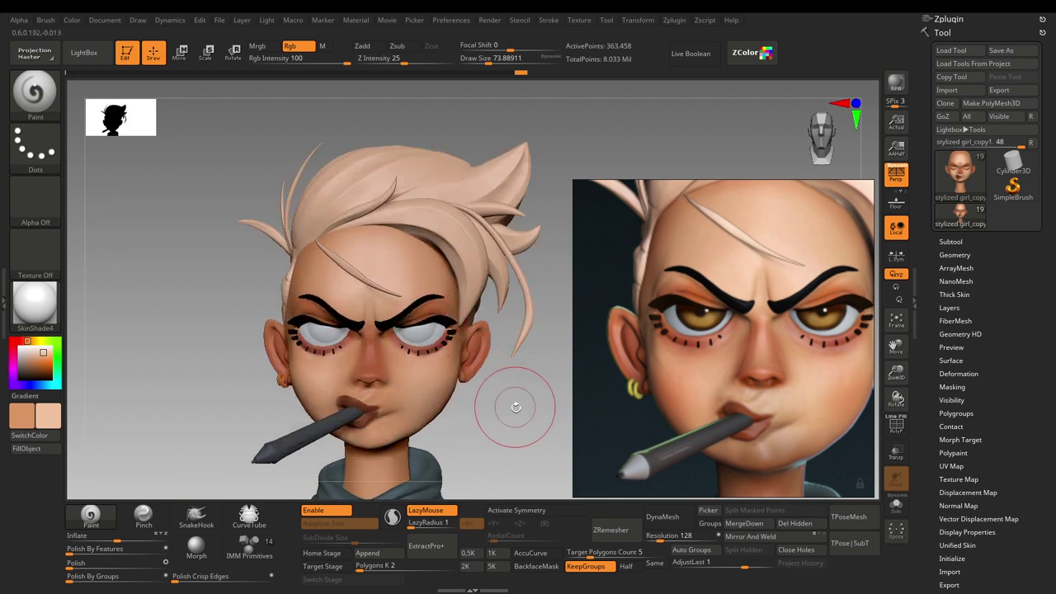
{"action": "left_click_drag", "start_coordinate": [514, 403], "coordinate": [505, 429], "text": "alt"}
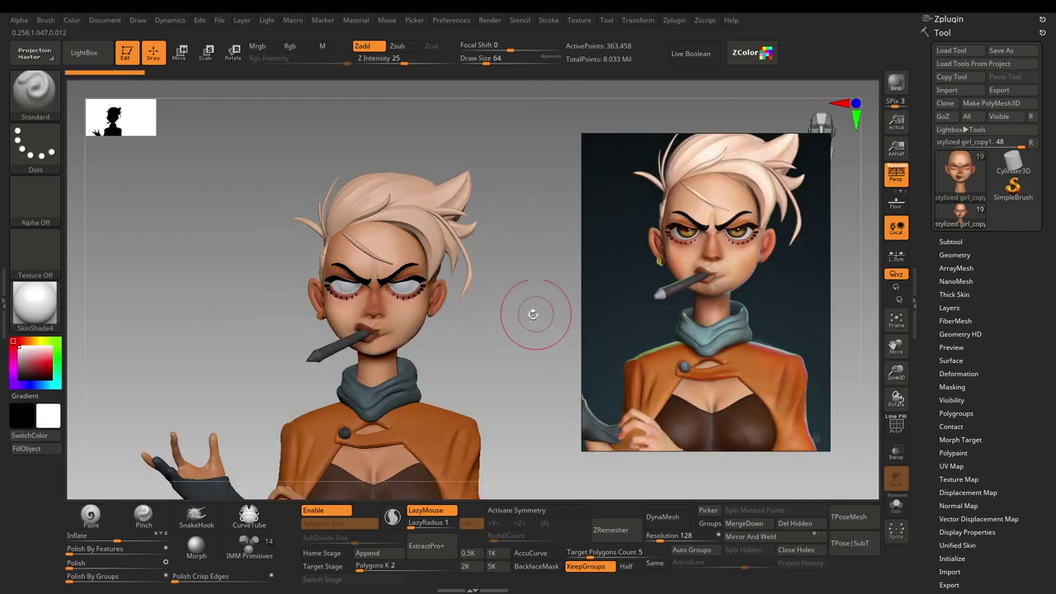
Sample a dark brown from the eye area in the reference with ZColor, set it as the current colour and darken it further
{"action": "mouse_move", "coordinate": [538, 308]}
{"action": "right_mouse_down", "text": "alt"}
{"action": "mouse_move", "coordinate": [514, 359]}
{"action": "mouse_move", "coordinate": [540, 344]}
{"action": "mouse_move", "coordinate": [566, 352]}
{"action": "right_mouse_up", "text": "alt"}
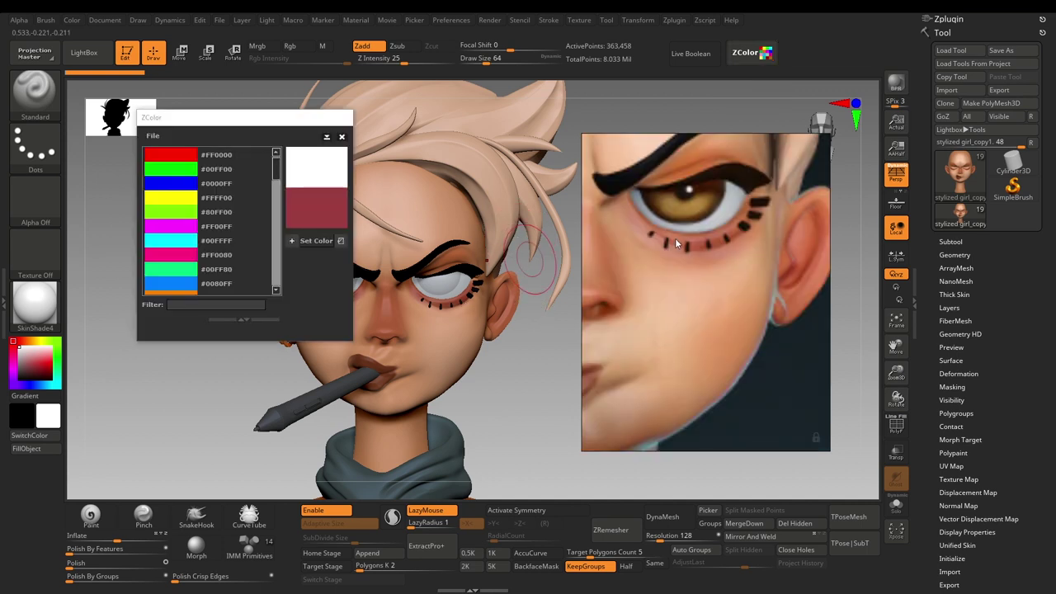
{"action": "middle_click_drag", "start_coordinate": [677, 241], "coordinate": [724, 272]}
{"action": "left_click_drag", "start_coordinate": [332, 222], "coordinate": [756, 249]}
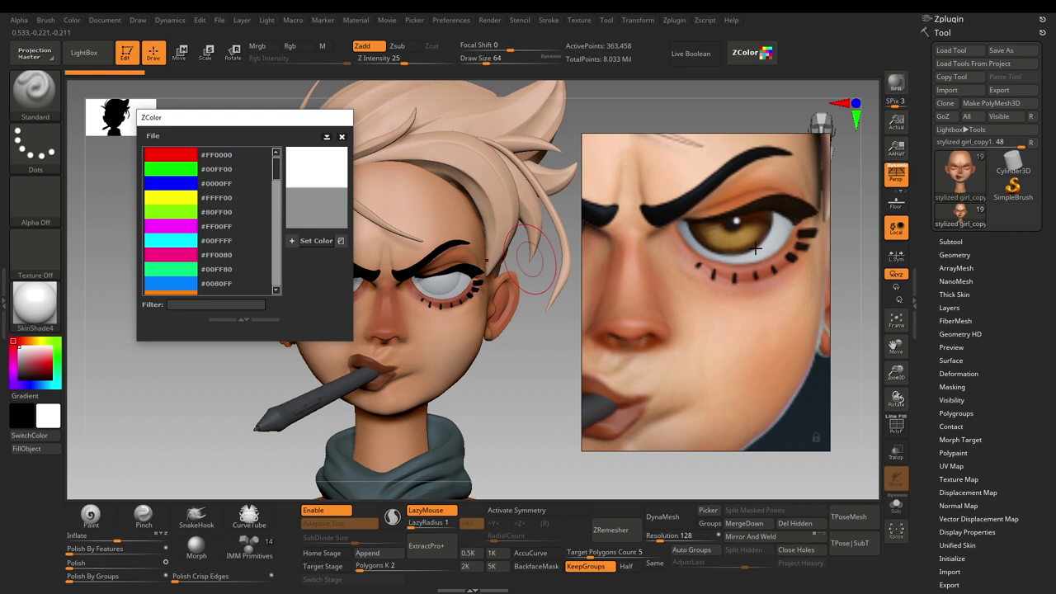
{"action": "left_click", "coordinate": [326, 245]}
{"action": "left_click", "coordinate": [342, 137]}
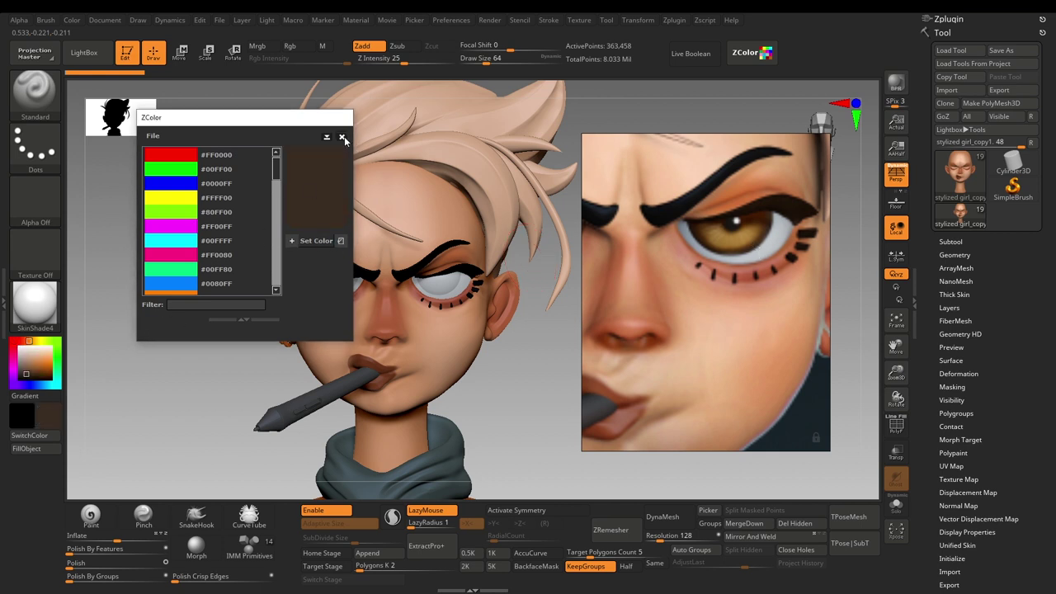
{"action": "left_click", "coordinate": [50, 414]}
{"action": "left_click_drag", "start_coordinate": [74, 469], "coordinate": [67, 480]}
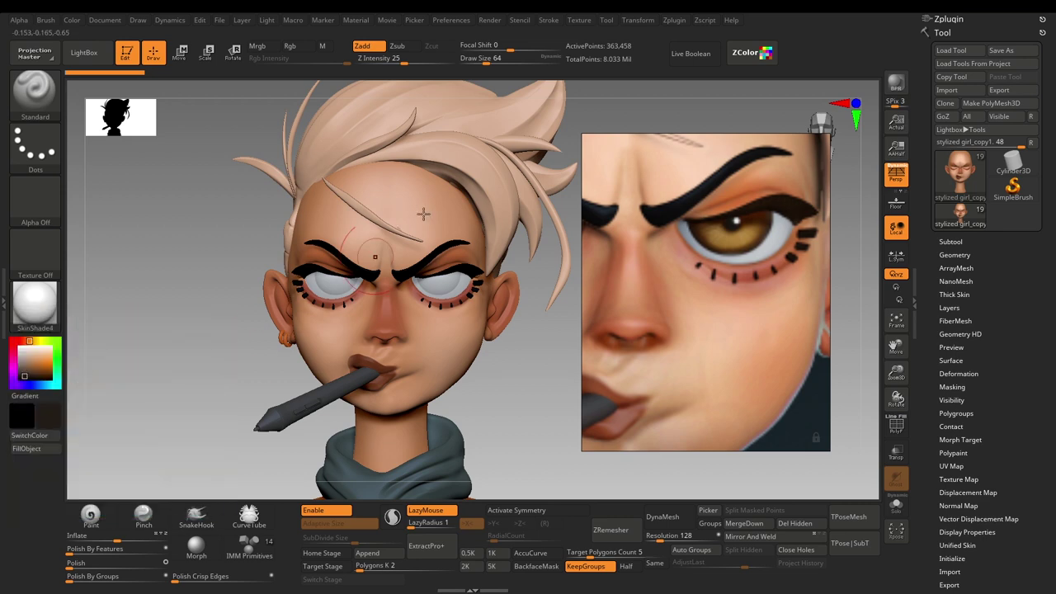
Make the eyes the active subtool and display its polygroups
{"action": "key", "text": "shift+f"}
{"action": "left_click_drag", "start_coordinate": [504, 380], "coordinate": [544, 421], "text": "alt"}
{"action": "left_click", "coordinate": [515, 380], "text": "alt"}
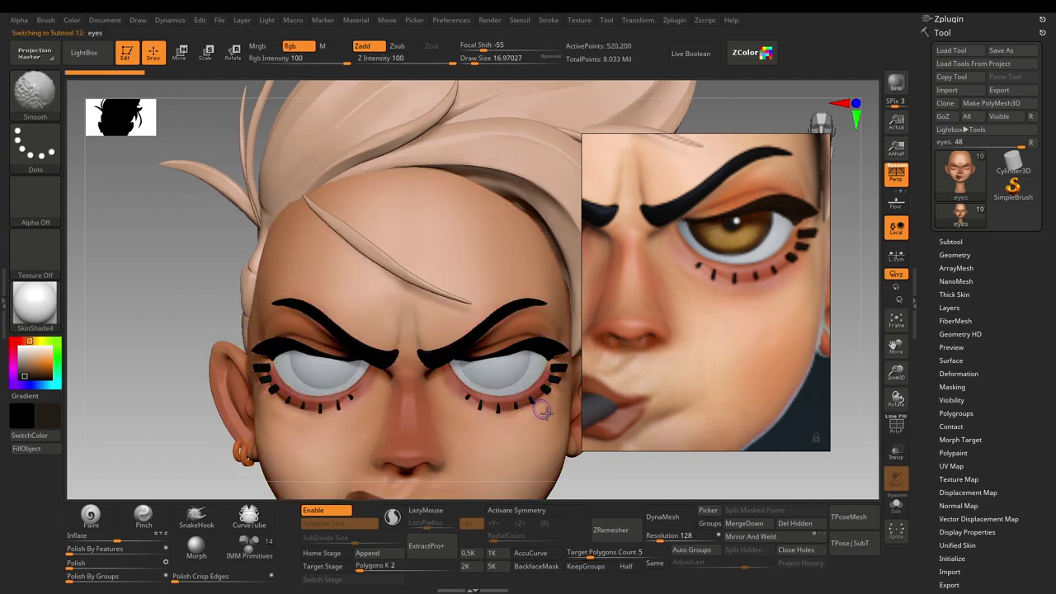
{"action": "left_click_drag", "start_coordinate": [589, 485], "coordinate": [567, 379], "text": "alt"}
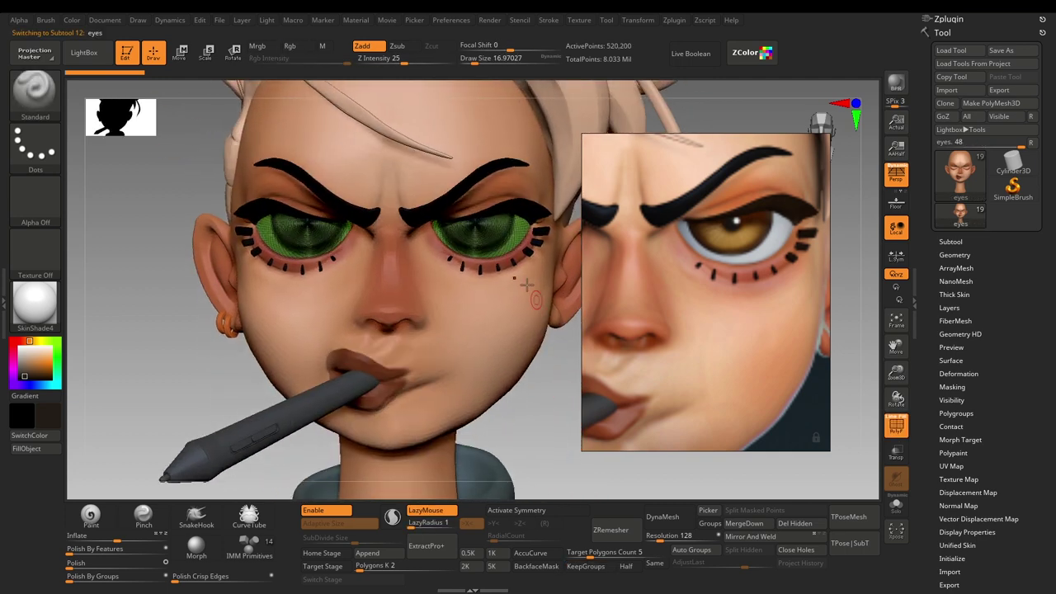
Mask everything on the eyes except the iris polygroup, hide the polygroup display and fill the irises with dark brown
{"action": "key", "text": "w"}
{"action": "left_click", "coordinate": [480, 235], "text": "ctrl"}
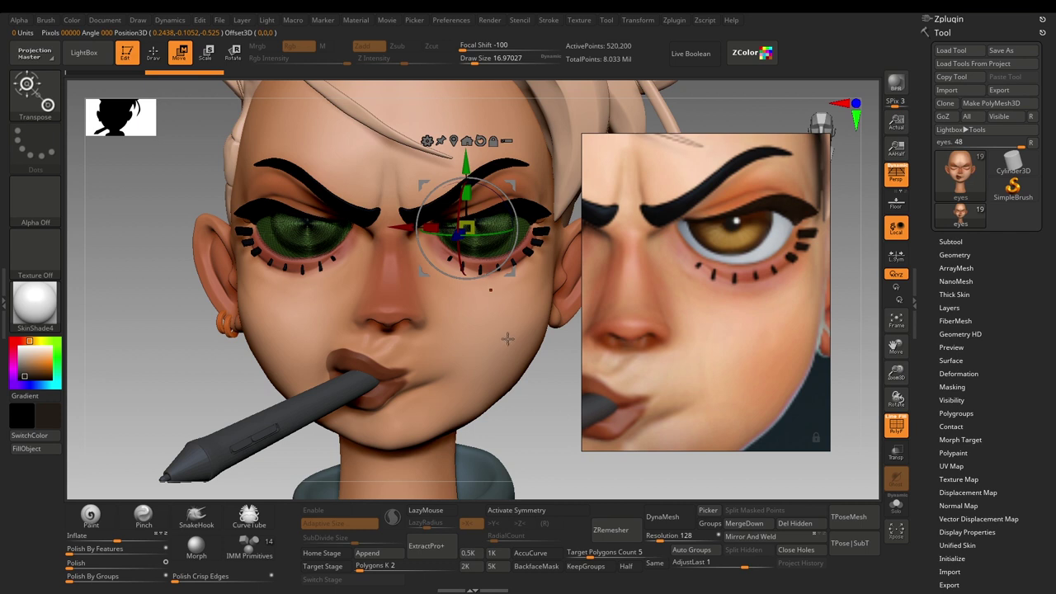
{"action": "key", "text": "shift+f"}
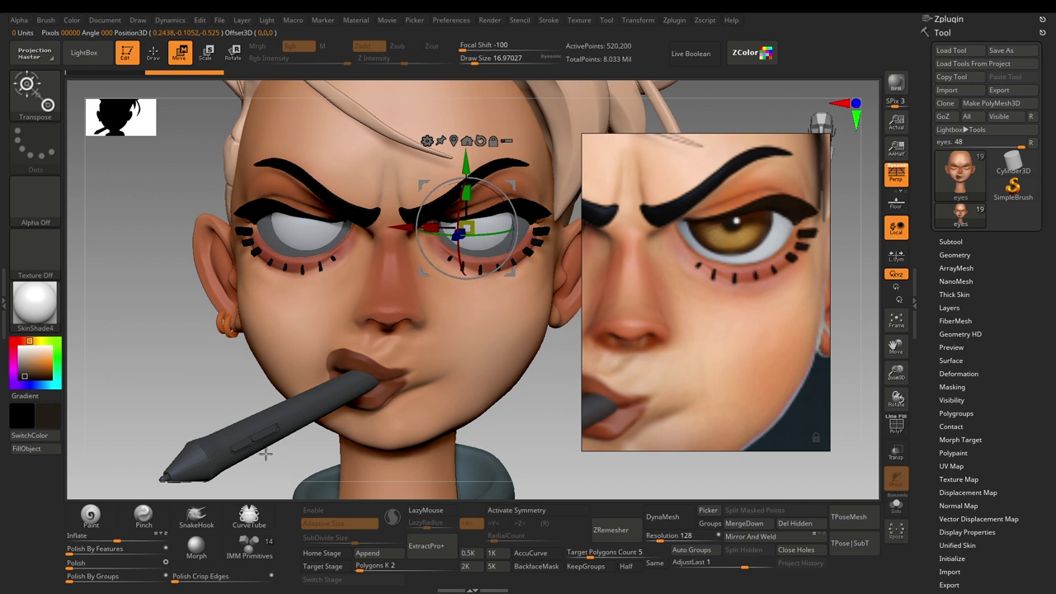
{"action": "left_click", "coordinate": [27, 449]}
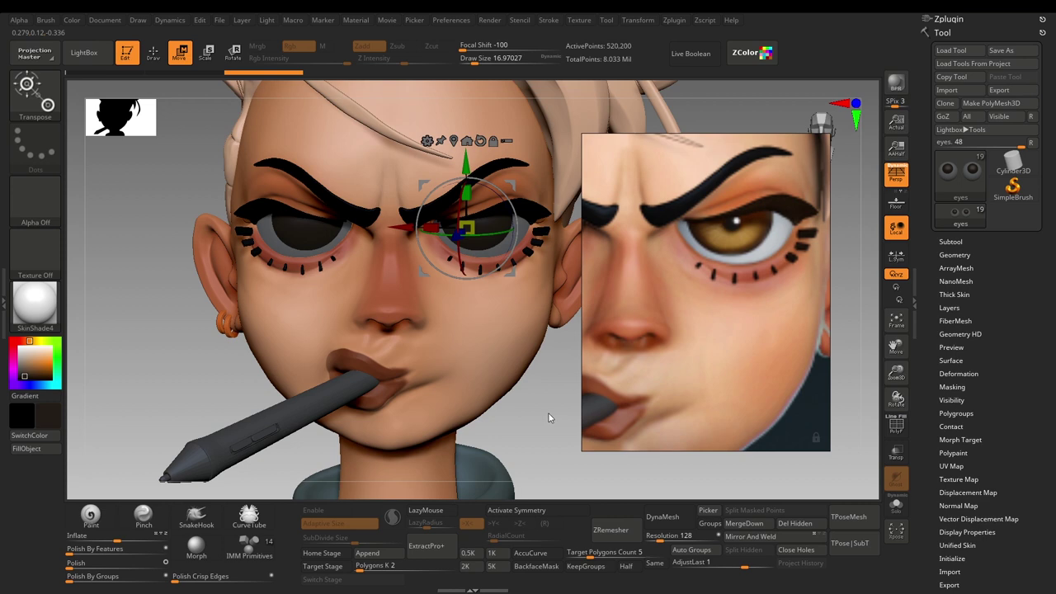
Return to drawing with the Paint brush, using Rgb at intensity 100
{"action": "left_click_drag", "start_coordinate": [540, 416], "coordinate": [547, 419]}
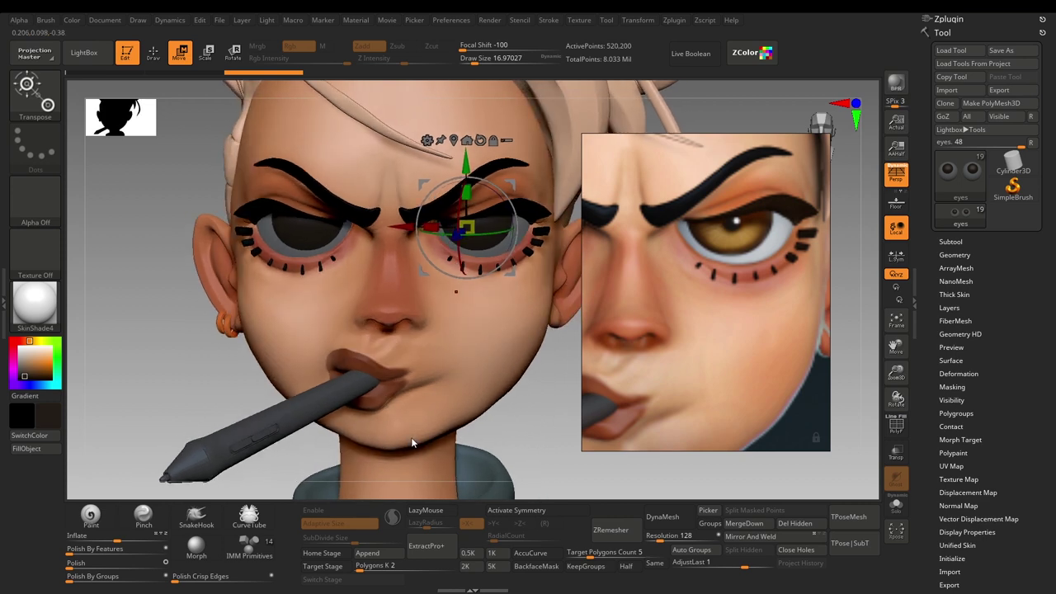
{"action": "key", "text": "b"}
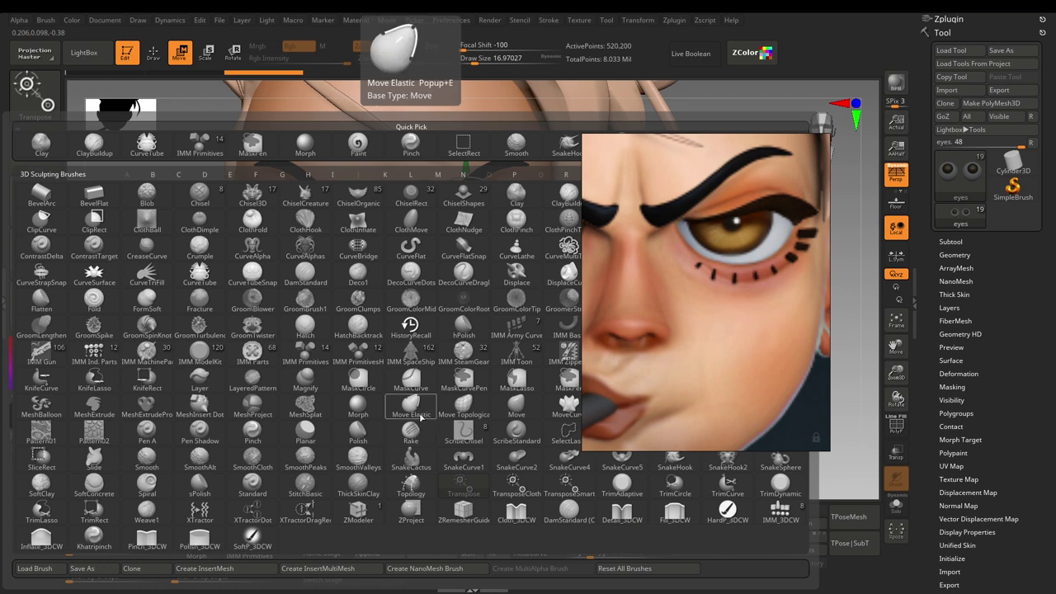
{"action": "key", "text": "p"}
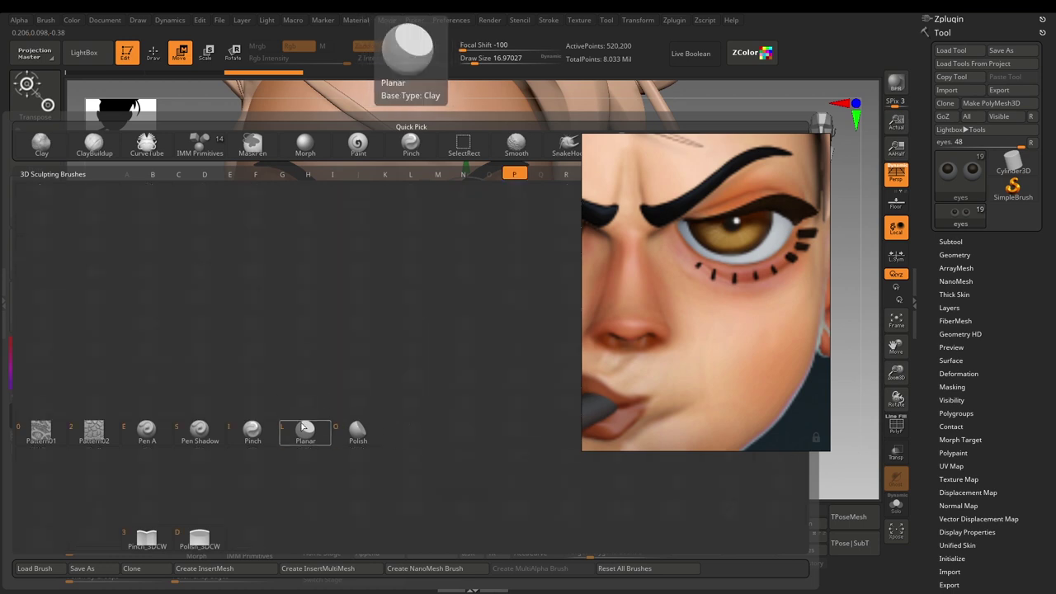
{"action": "key", "text": "a"}
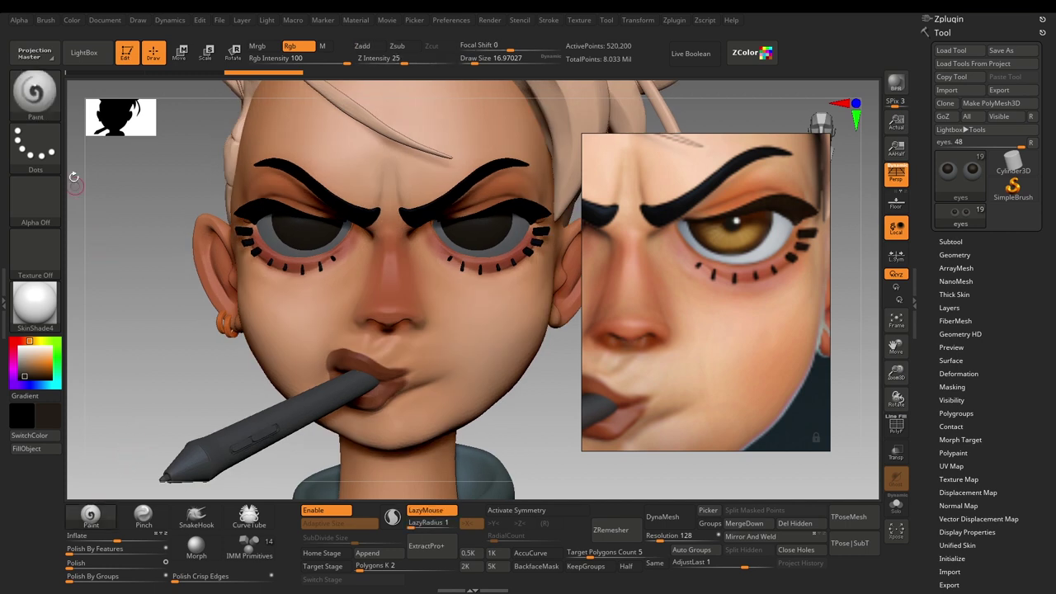
{"action": "key", "text": "1"}
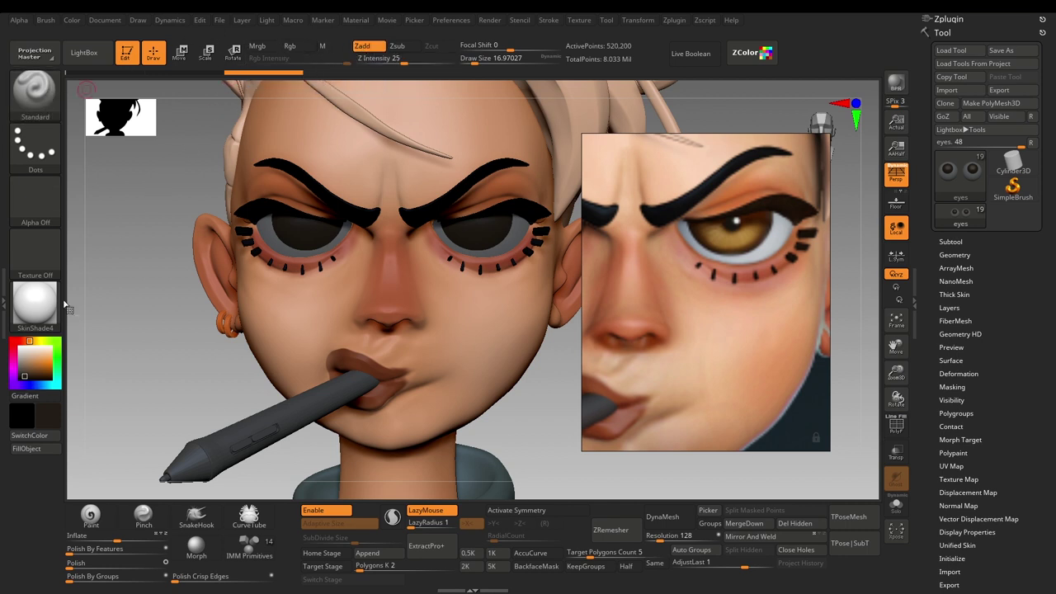
{"action": "left_click", "coordinate": [90, 519]}
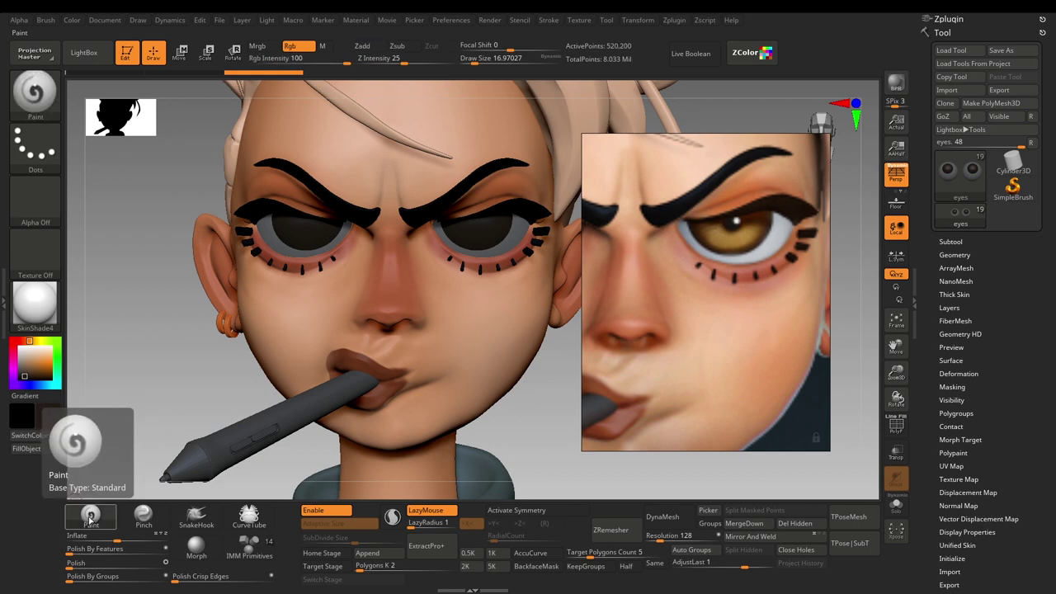
{"action": "left_click", "coordinate": [92, 516]}
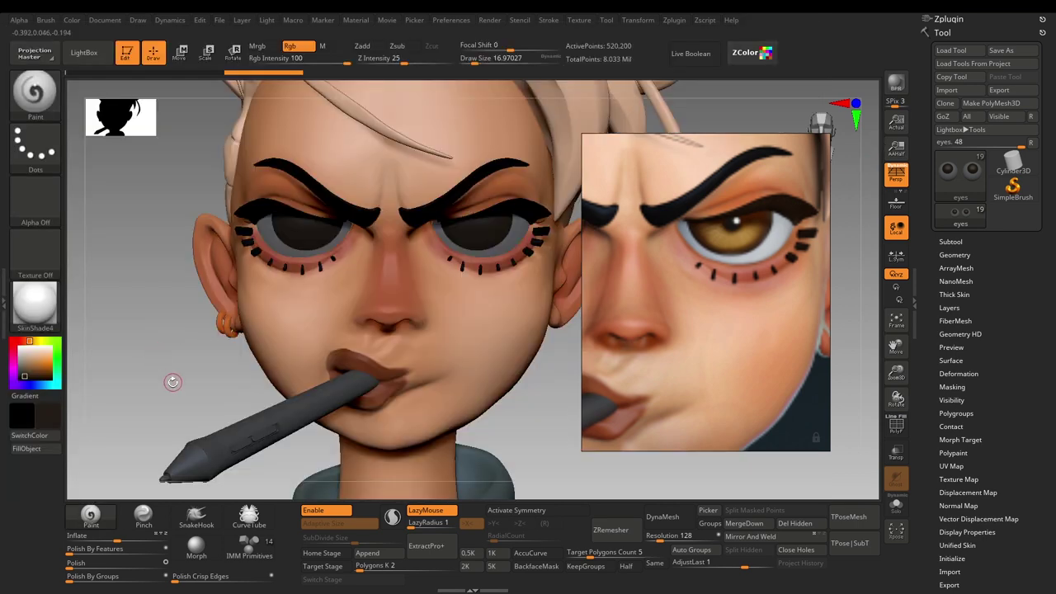
Sample a golden brown from the iris in the reference with ZColor and set it as the current colour
{"action": "left_click_drag", "start_coordinate": [184, 358], "coordinate": [129, 365], "text": "alt"}
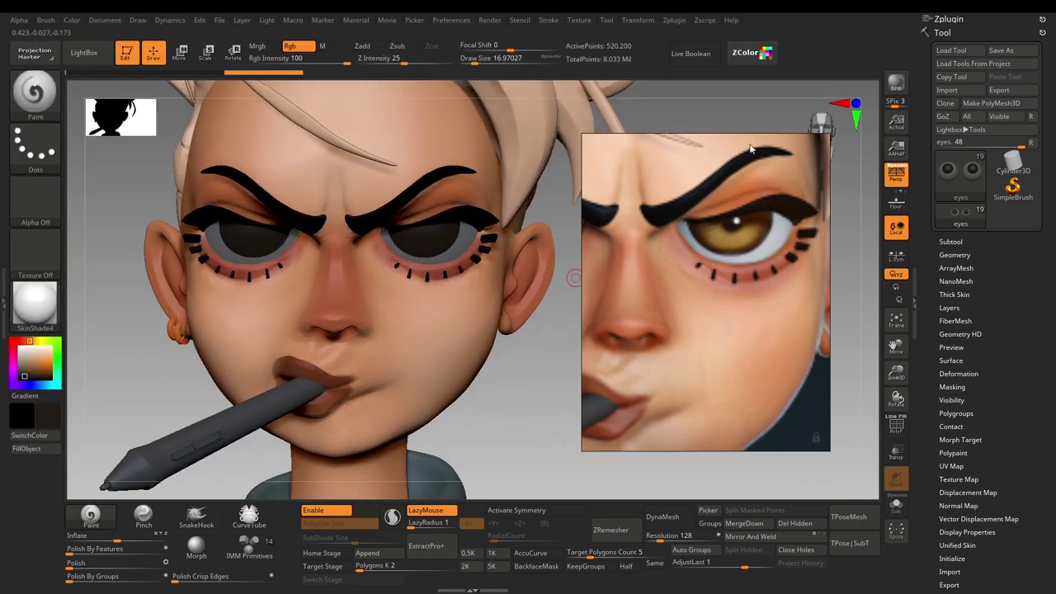
{"action": "left_click", "coordinate": [772, 61]}
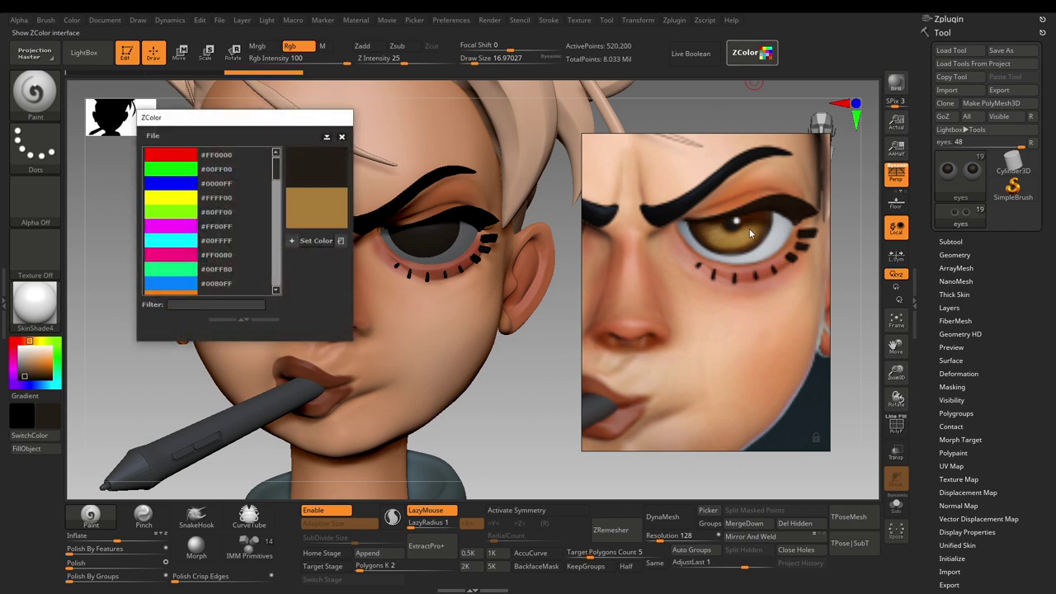
{"action": "left_click", "coordinate": [316, 241]}
{"action": "left_click", "coordinate": [342, 137]}
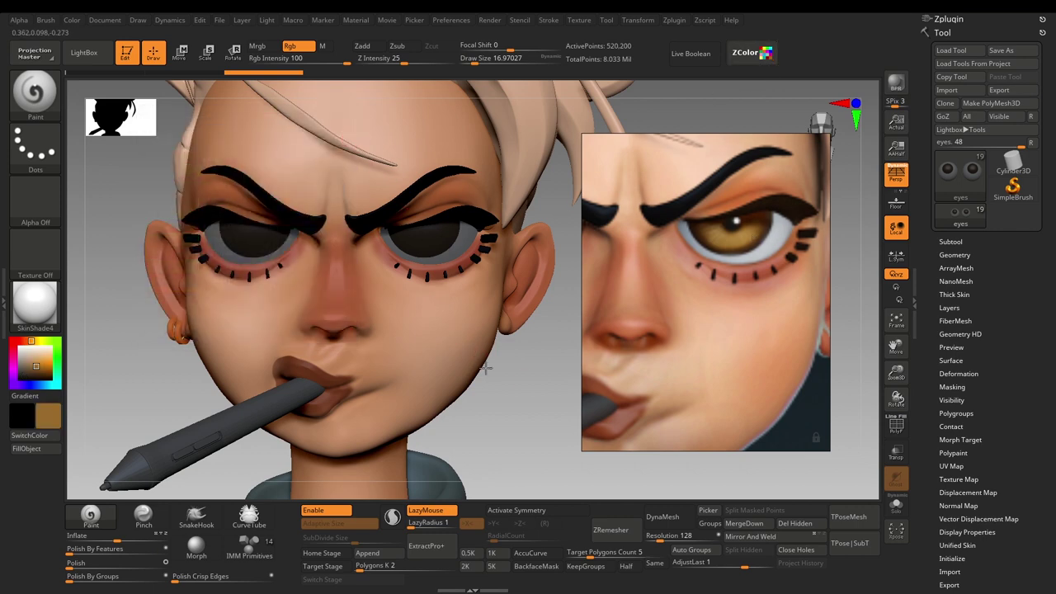
Turn on X symmetry, enlarge the draw size to about 77 and paint golden brown softly into the centre of both irises
{"action": "left_click_drag", "start_coordinate": [490, 367], "coordinate": [492, 397], "text": "alt"}
{"action": "key", "text": "s"}
{"action": "left_click_drag", "start_coordinate": [403, 230], "coordinate": [416, 230]}
{"action": "key", "text": "x"}
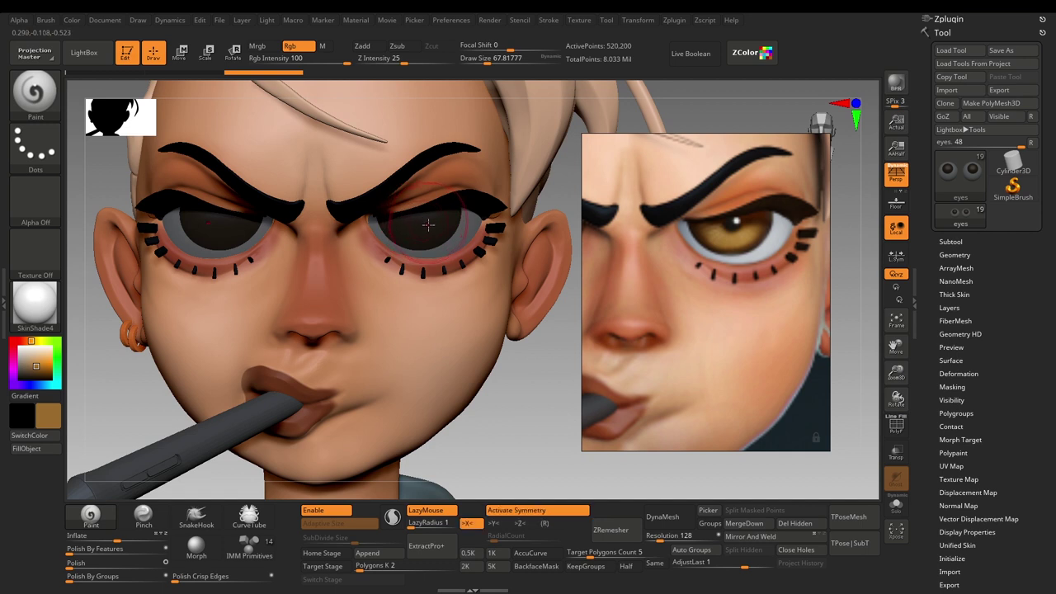
{"action": "key", "text": "]"}
{"action": "left_click_drag", "start_coordinate": [423, 223], "coordinate": [417, 213]}
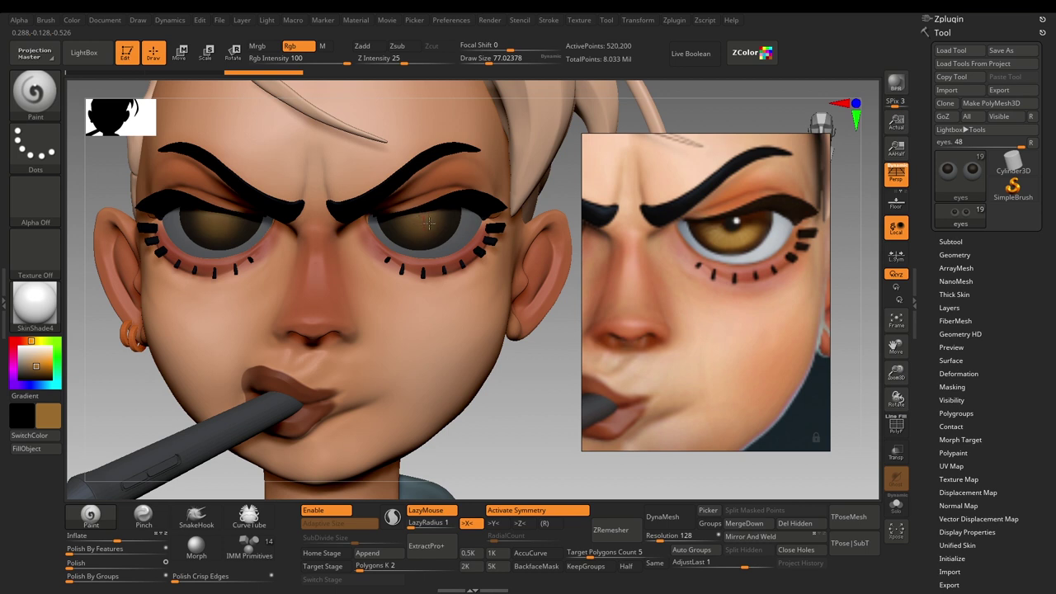
Build up golden brown across both irises, undo the overextended stroke and continue with the draw size reduced to about 39
{"action": "key", "text": "s"}
{"action": "left_click_drag", "start_coordinate": [423, 209], "coordinate": [411, 212]}
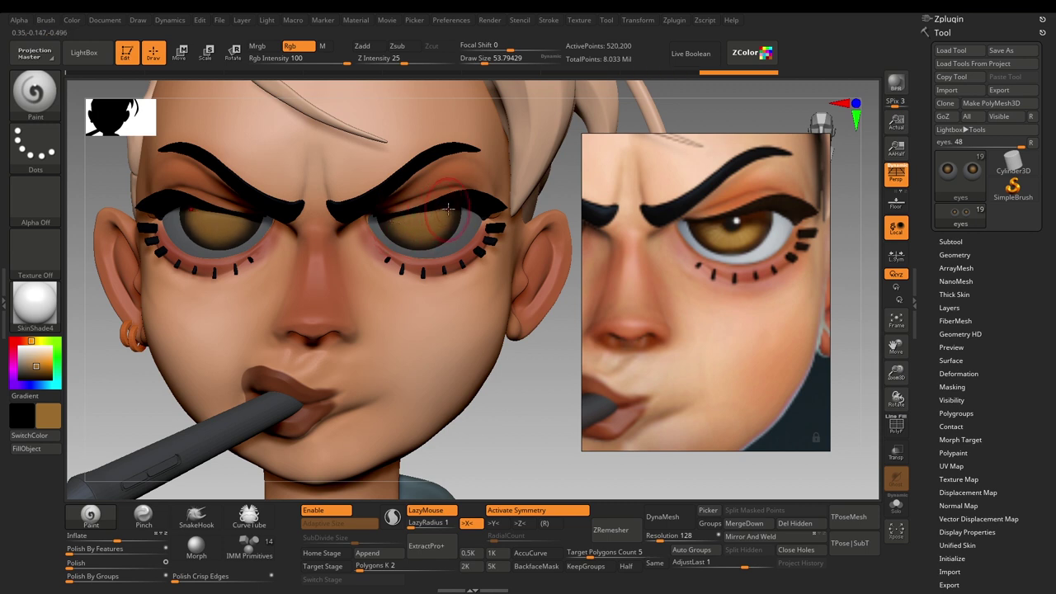
{"action": "key", "text": "ctrl+z"}
{"action": "key", "text": "bracketleft"}
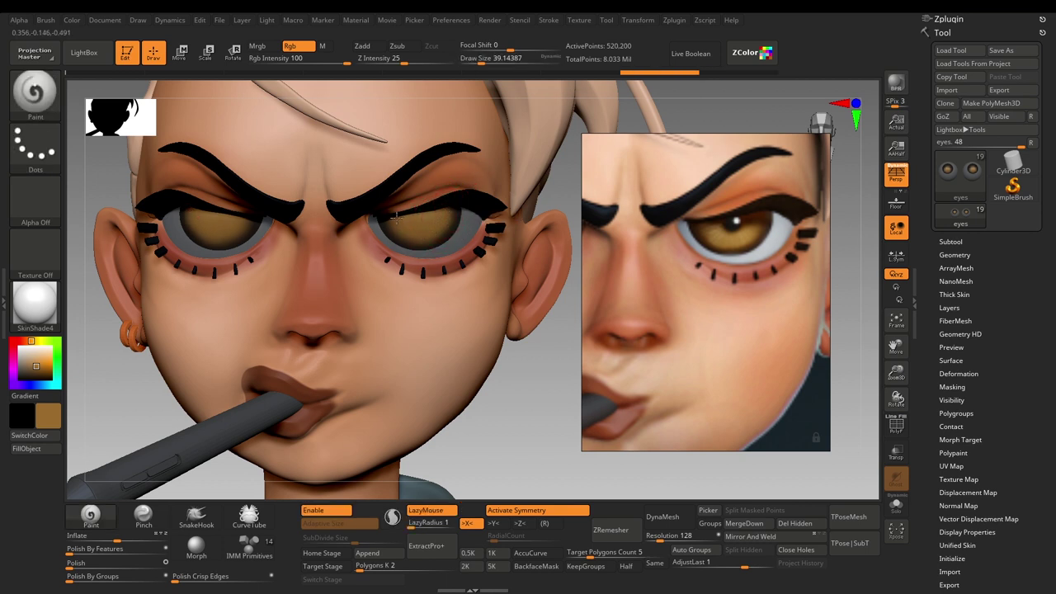
{"action": "left_click_drag", "start_coordinate": [393, 222], "coordinate": [417, 224]}
Pick up the dark brown from the iris rim and paint soft pupils in both eyes with a draw size of about 44
{"action": "mouse_move", "coordinate": [479, 447]}
{"action": "left_mouse_down", "text": "alt"}
{"action": "mouse_move", "coordinate": [466, 376]}
{"action": "mouse_move", "coordinate": [483, 444]}
{"action": "left_mouse_up", "text": "alt"}
{"action": "key", "text": "c"}
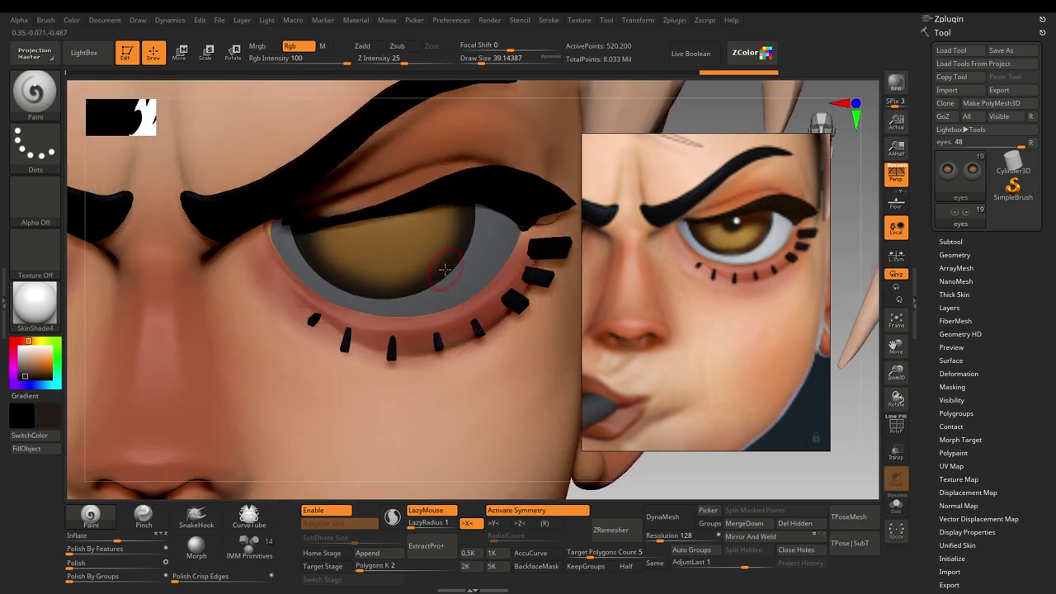
{"action": "left_click_drag", "start_coordinate": [475, 484], "coordinate": [501, 389], "text": "alt"}
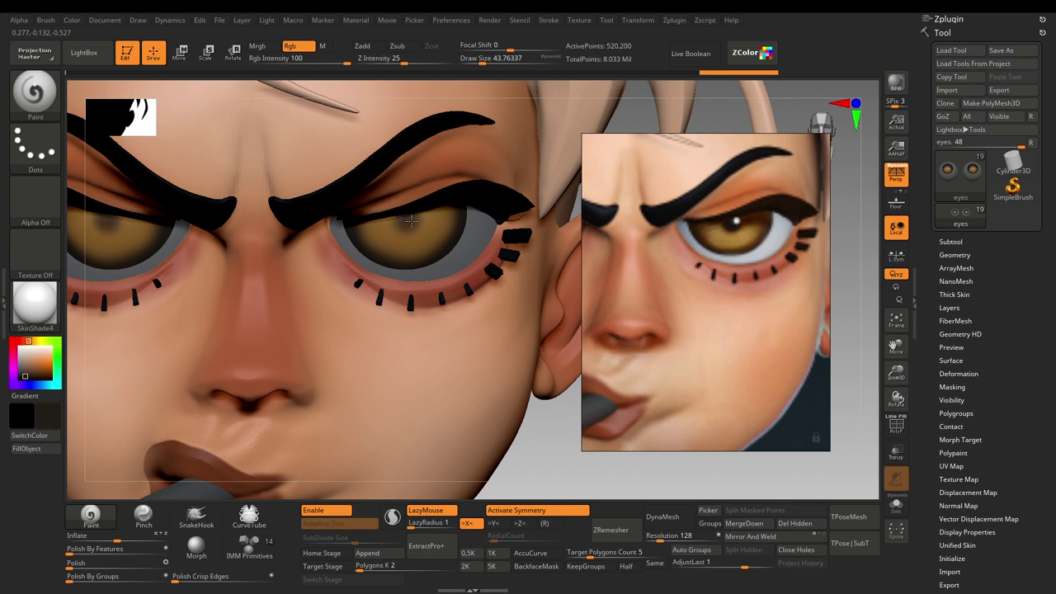
{"action": "mouse_move", "coordinate": [405, 223]}
{"action": "left_mouse_down"}
{"action": "mouse_move", "coordinate": [408, 215]}
{"action": "mouse_move", "coordinate": [410, 224]}
{"action": "left_mouse_up"}
{"action": "mouse_move", "coordinate": [540, 472]}
{"action": "left_mouse_down", "text": "alt"}
{"action": "mouse_move", "coordinate": [535, 346]}
{"action": "mouse_move", "coordinate": [506, 349]}
{"action": "mouse_move", "coordinate": [523, 274]}
{"action": "mouse_move", "coordinate": [507, 415]}
{"action": "left_mouse_up", "text": "alt"}
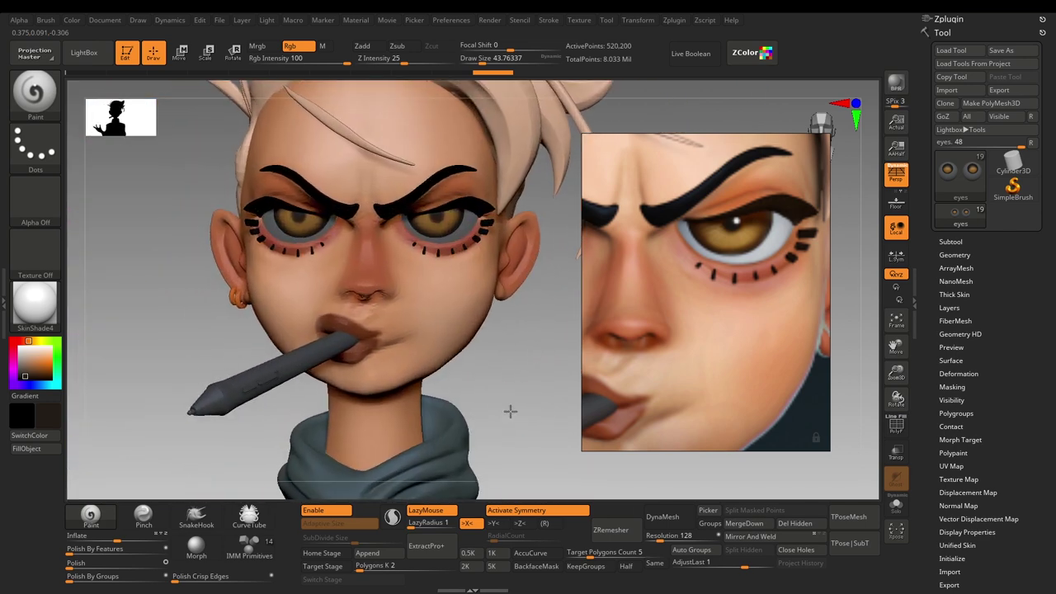
Undo the last two pupil strokes, reduce the draw size to about 33 and repaint smaller dark pupils in both eyes
{"action": "left_click_drag", "start_coordinate": [533, 350], "coordinate": [520, 434], "text": "alt"}
{"action": "key", "text": "ctrl+z"}
{"action": "key", "text": "ctrl+z"}
{"action": "key", "text": "["}
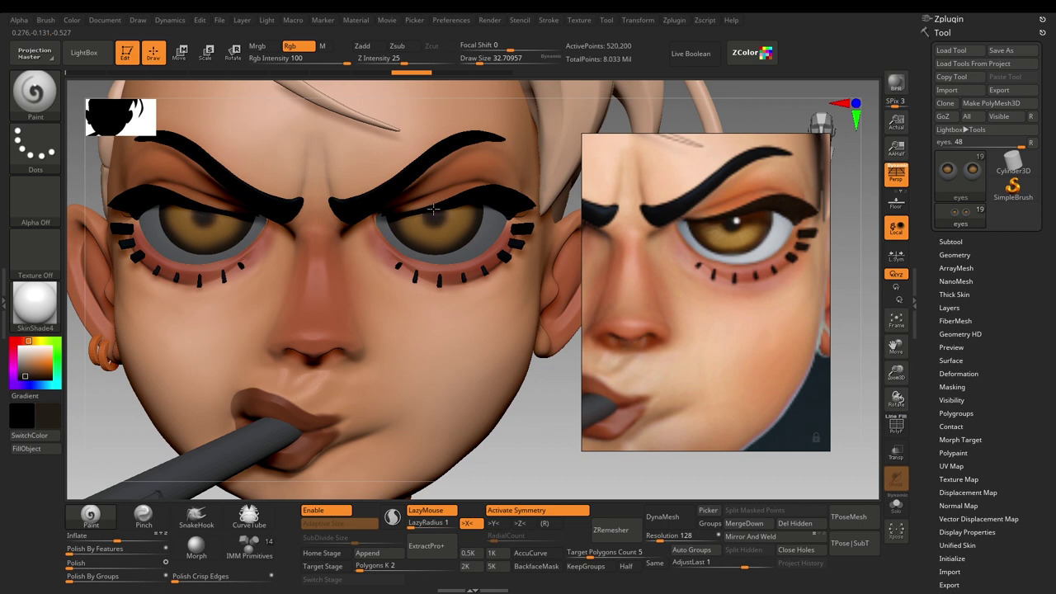
{"action": "left_click", "coordinate": [437, 221]}
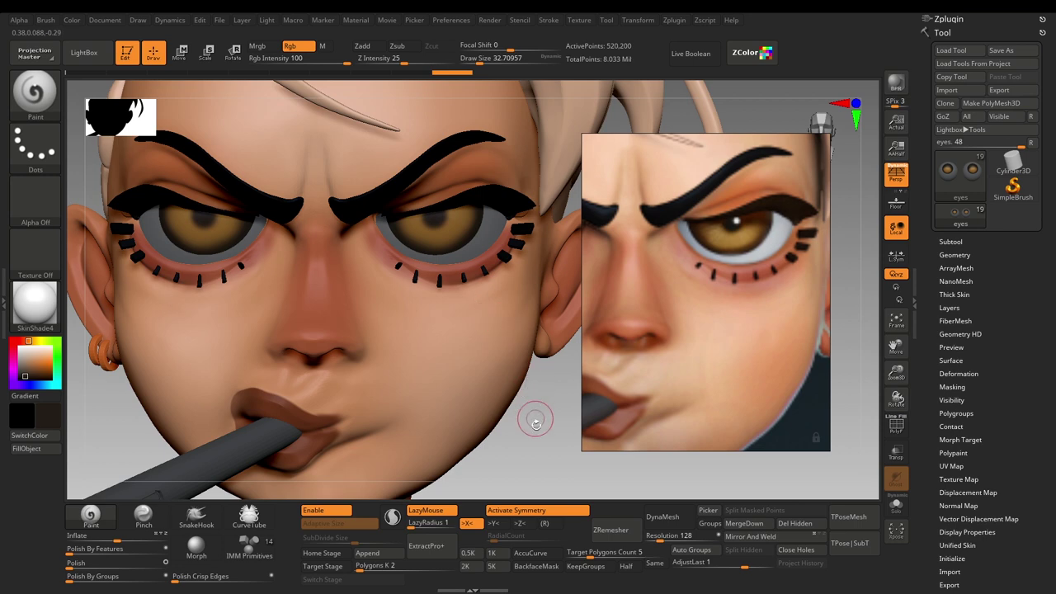
{"action": "left_click_drag", "start_coordinate": [535, 416], "coordinate": [533, 279], "text": "alt"}
{"action": "left_click_drag", "start_coordinate": [541, 335], "coordinate": [528, 377], "text": "alt"}
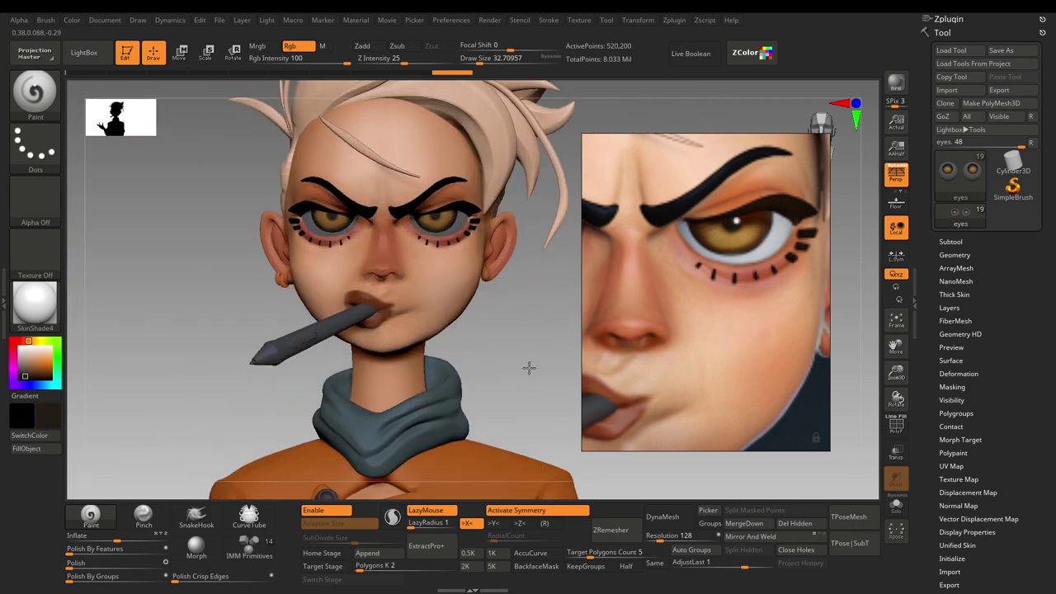
{"action": "left_click_drag", "start_coordinate": [531, 298], "coordinate": [523, 339], "text": "alt"}
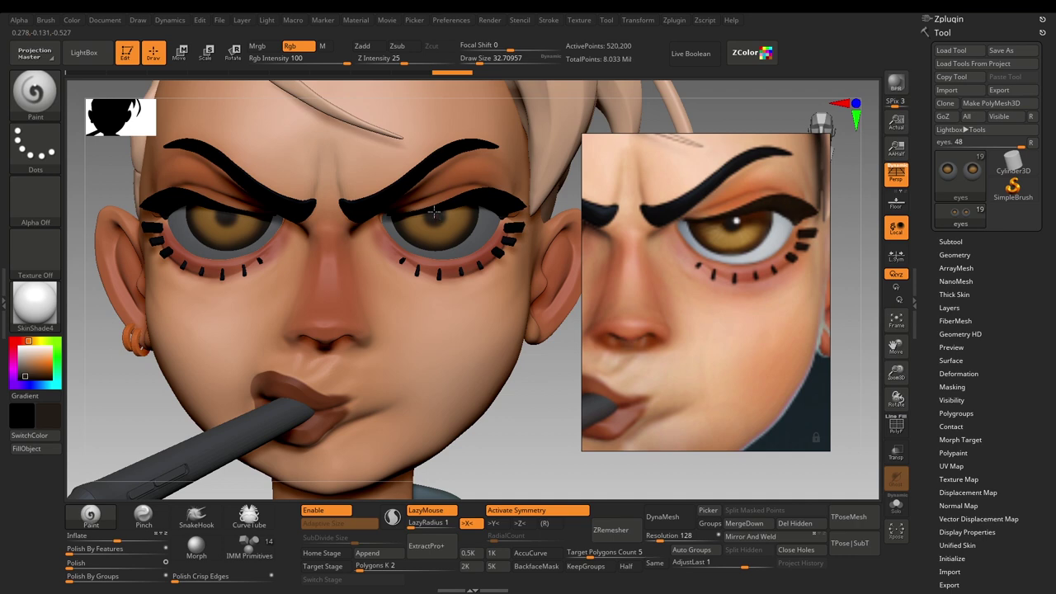
{"action": "left_click", "coordinate": [438, 216]}
{"action": "mouse_move", "coordinate": [498, 435]}
{"action": "left_mouse_down", "text": "alt"}
{"action": "mouse_move", "coordinate": [514, 356]}
{"action": "mouse_move", "coordinate": [528, 392]}
{"action": "left_mouse_up", "text": "alt"}
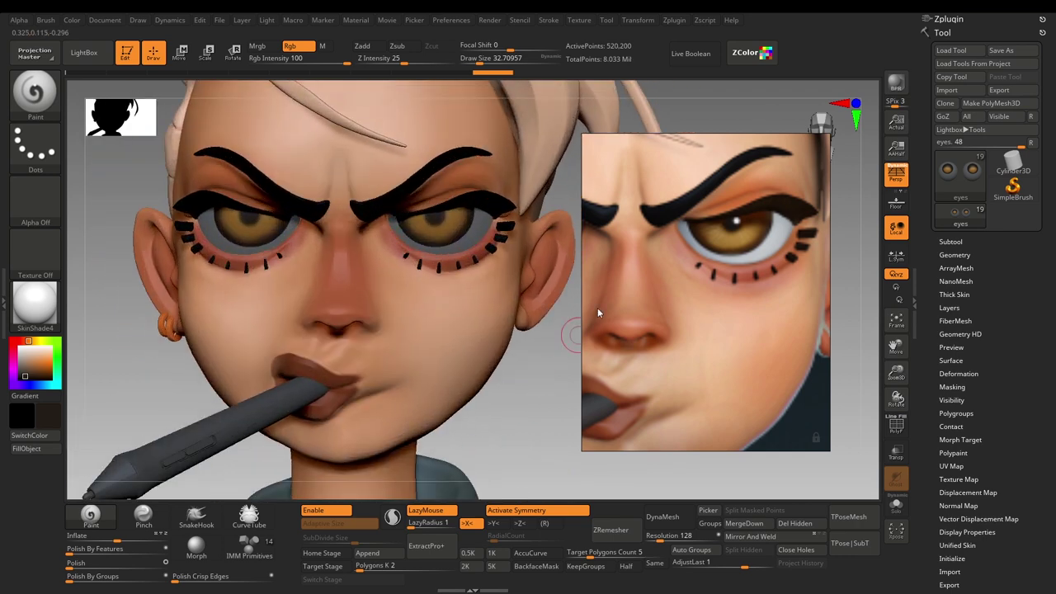
Sample a lighter golden brown from the lower iris in the reference with ZColor and set it as the current colour
{"action": "left_click", "coordinate": [749, 52]}
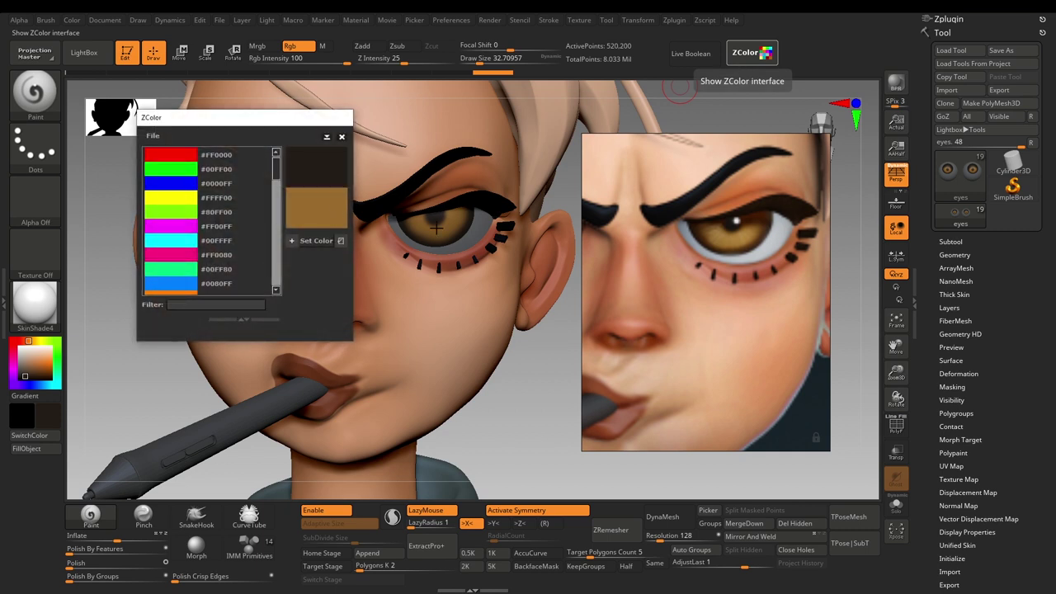
{"action": "left_click_drag", "start_coordinate": [720, 241], "coordinate": [720, 234]}
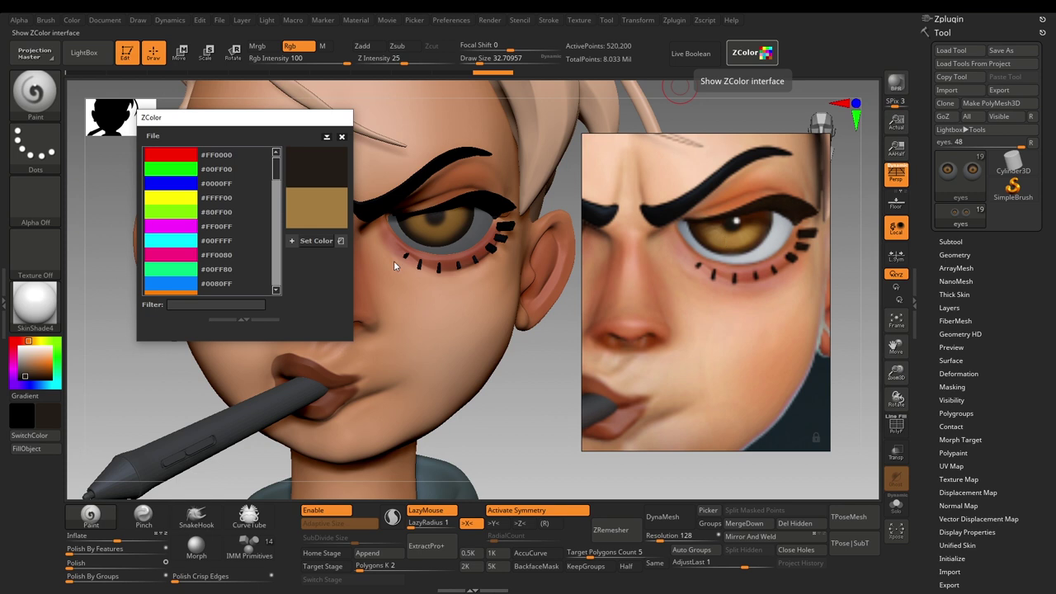
{"action": "left_click", "coordinate": [323, 243]}
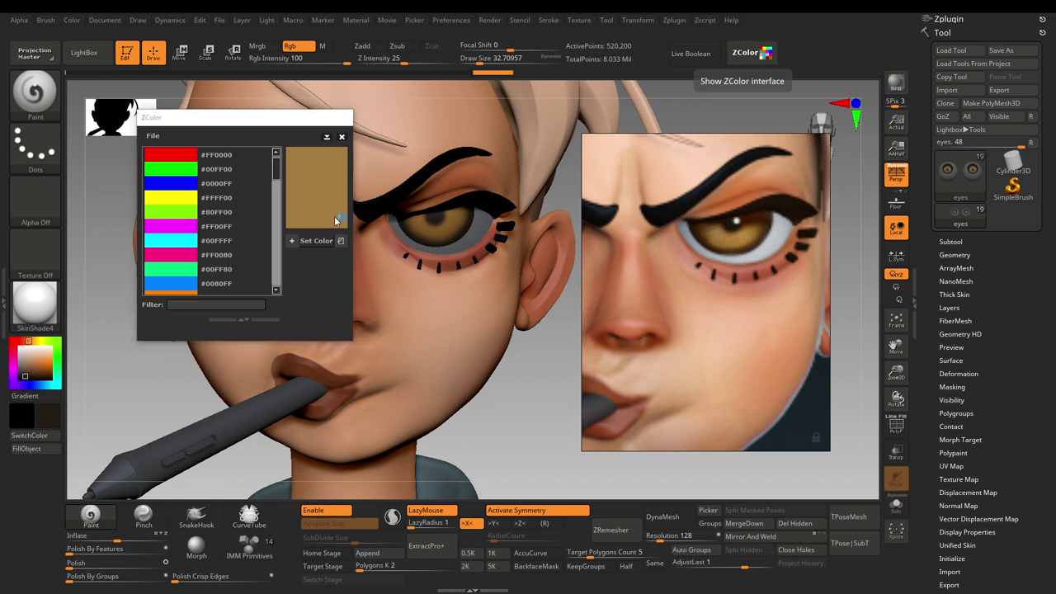
{"action": "left_click", "coordinate": [342, 137]}
{"action": "key", "text": "v"}
{"action": "key", "text": "c"}
{"action": "key", "text": "v"}
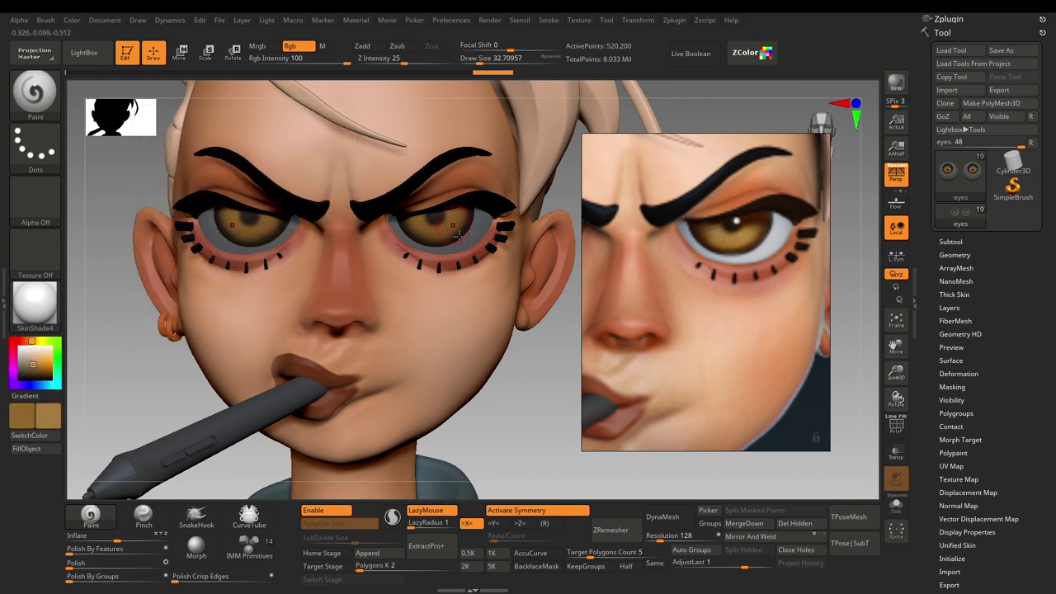
Reduce the draw size to about 29, paint golden highlights around the lower irises and lighten the colour to a golden tan for brighter highlights
{"action": "left_click_drag", "start_coordinate": [517, 415], "coordinate": [518, 449], "text": "alt"}
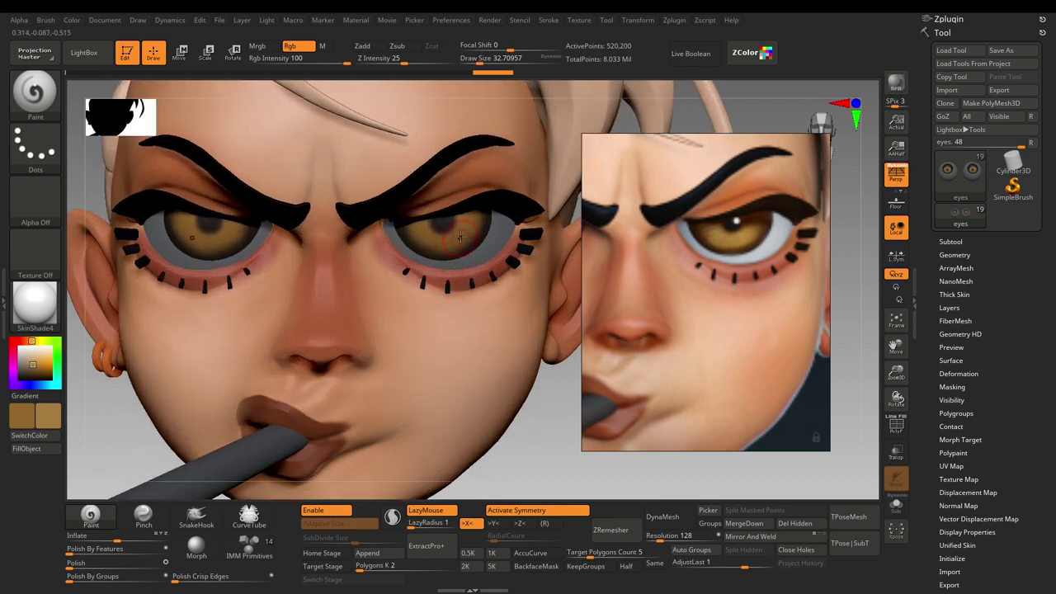
{"action": "key", "text": "bracketleft"}
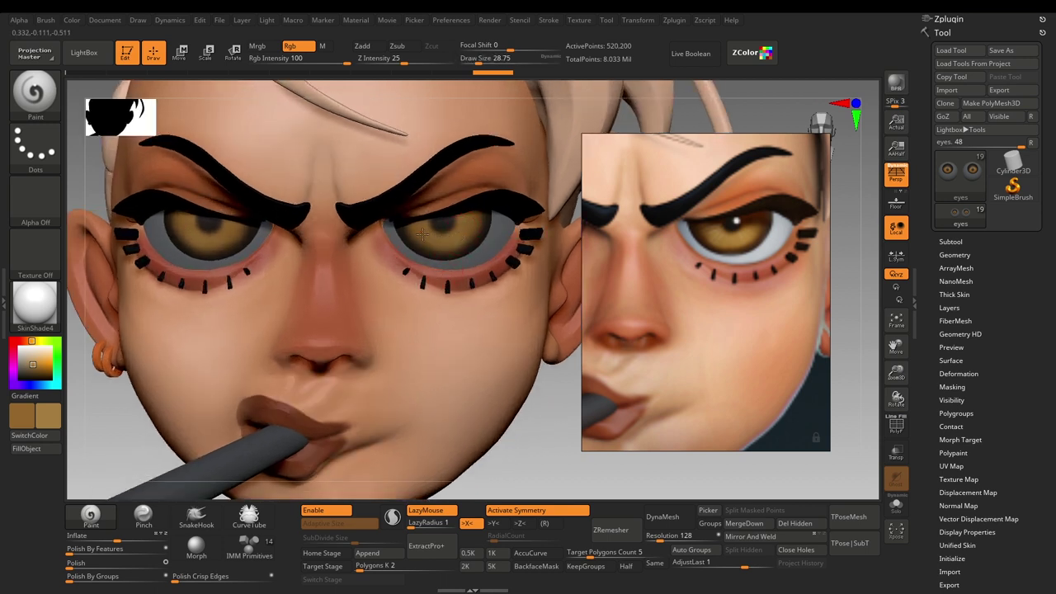
{"action": "left_click_drag", "start_coordinate": [449, 237], "coordinate": [464, 237]}
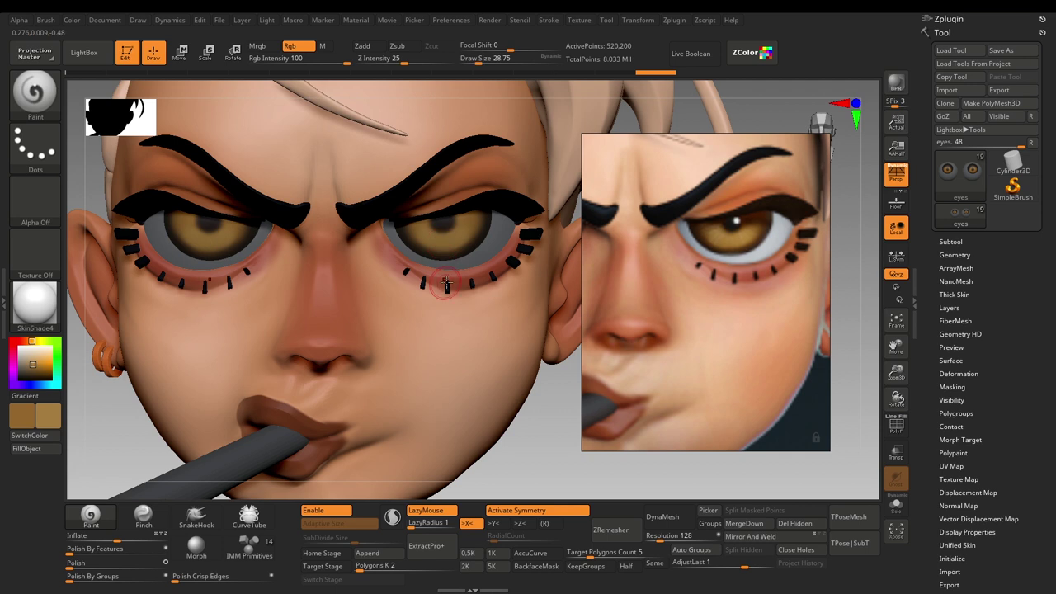
{"action": "key", "text": "space"}
{"action": "left_click_drag", "start_coordinate": [307, 333], "coordinate": [316, 331]}
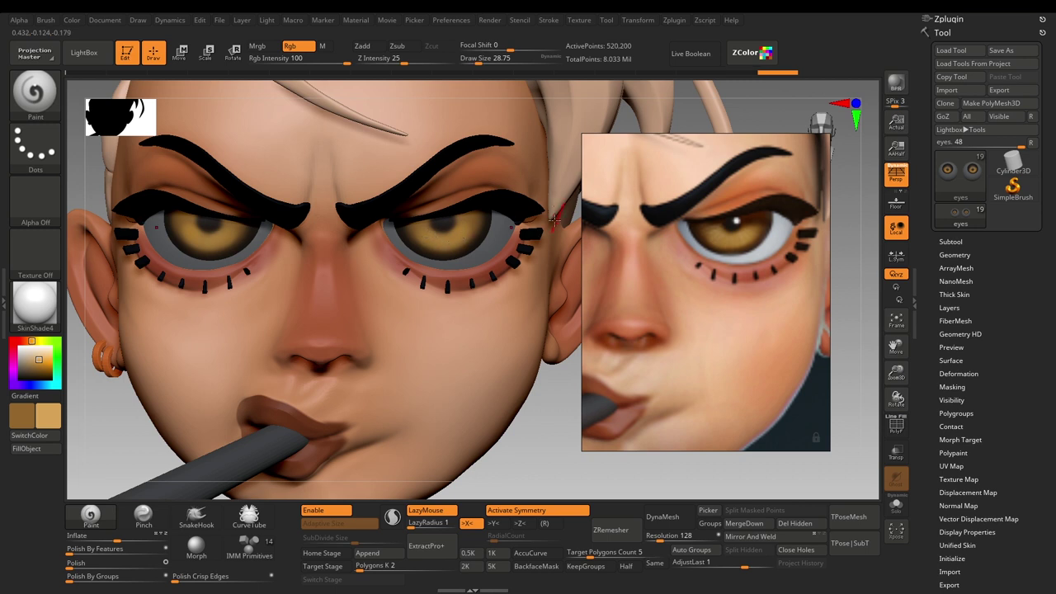
Sample the dark brown from the reference's upper iris and paint shading across the upper irises below the eyelids
{"action": "left_click", "coordinate": [755, 53]}
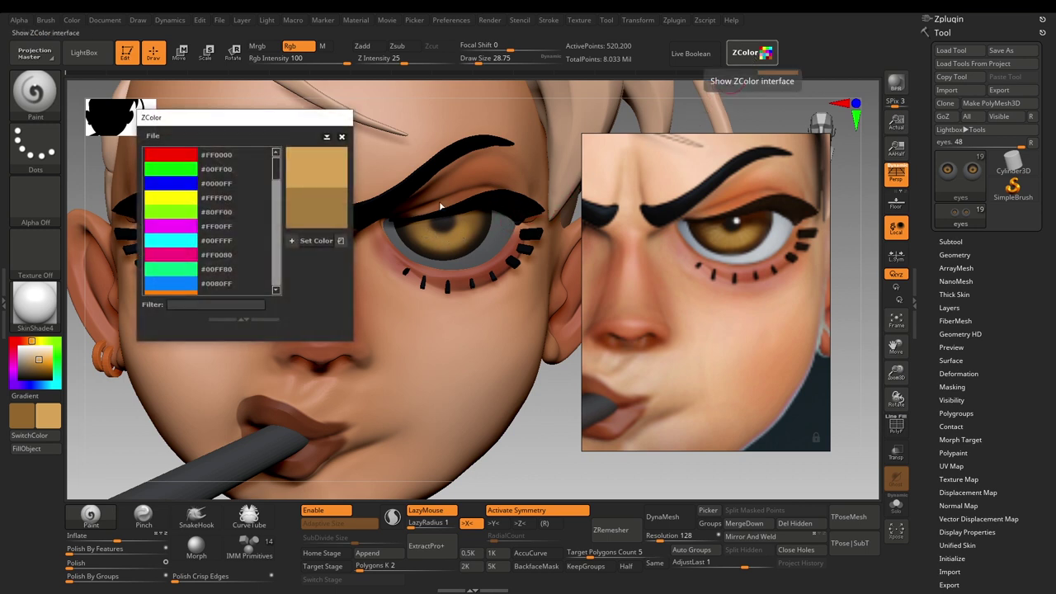
{"action": "left_click_drag", "start_coordinate": [324, 171], "coordinate": [752, 221]}
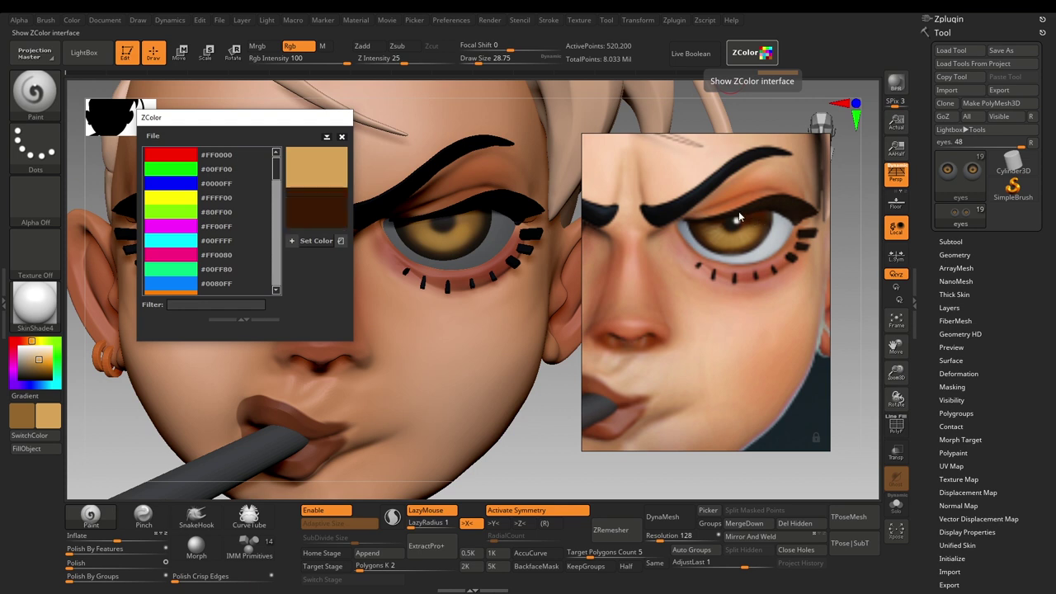
{"action": "left_click", "coordinate": [318, 241]}
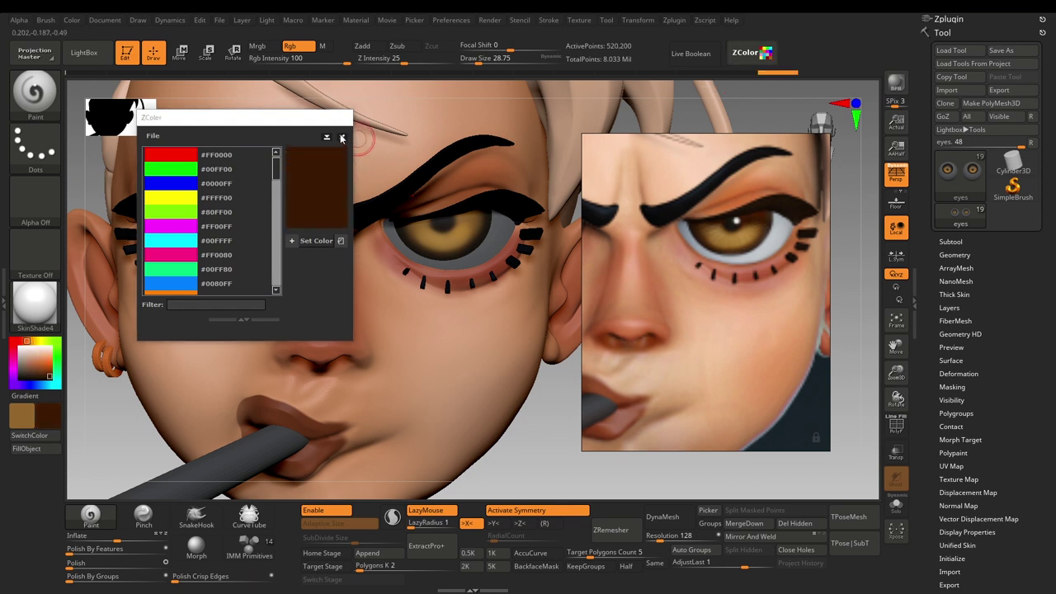
{"action": "left_click", "coordinate": [341, 137]}
{"action": "mouse_move", "coordinate": [470, 215]}
{"action": "left_mouse_down"}
{"action": "mouse_move", "coordinate": [460, 216]}
{"action": "mouse_move", "coordinate": [479, 213]}
{"action": "mouse_move", "coordinate": [405, 229]}
{"action": "mouse_move", "coordinate": [454, 217]}
{"action": "mouse_move", "coordinate": [426, 230]}
{"action": "left_mouse_up"}
{"action": "key", "text": "c"}
{"action": "left_click_drag", "start_coordinate": [485, 213], "coordinate": [464, 222]}
{"action": "key", "text": "c"}
Sample the near-black of the pupil and paint the pupils darker
{"action": "left_click_drag", "start_coordinate": [545, 479], "coordinate": [537, 529], "text": "alt"}
{"action": "key", "text": "c"}
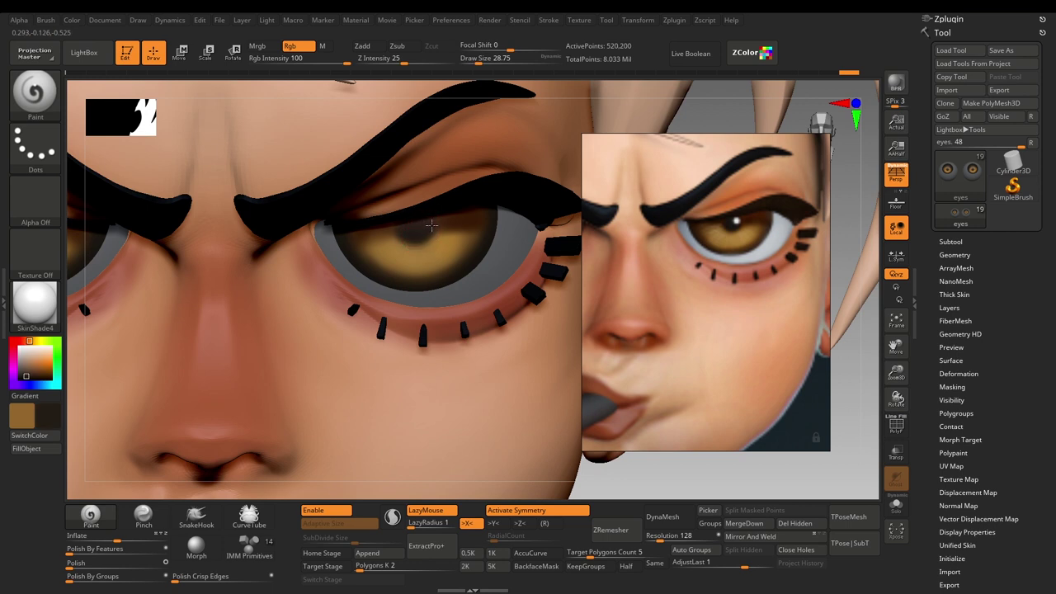
{"action": "left_click_drag", "start_coordinate": [424, 227], "coordinate": [417, 226]}
{"action": "left_click", "coordinate": [422, 230]}
{"action": "mouse_move", "coordinate": [432, 205]}
{"action": "left_mouse_down"}
{"action": "mouse_move", "coordinate": [456, 205]}
{"action": "mouse_move", "coordinate": [441, 211]}
{"action": "left_mouse_up"}
Mix a deeper dark brown and shade the upper irises beneath the lids with a draw size of about 41
{"action": "key", "text": "c"}
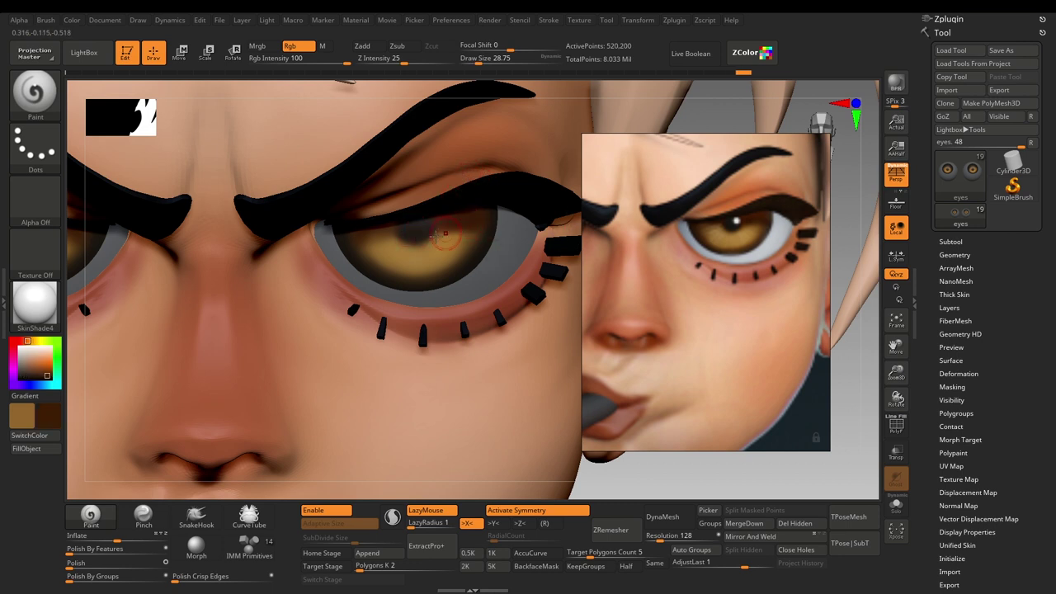
{"action": "key", "text": "space"}
{"action": "left_click", "coordinate": [227, 345]}
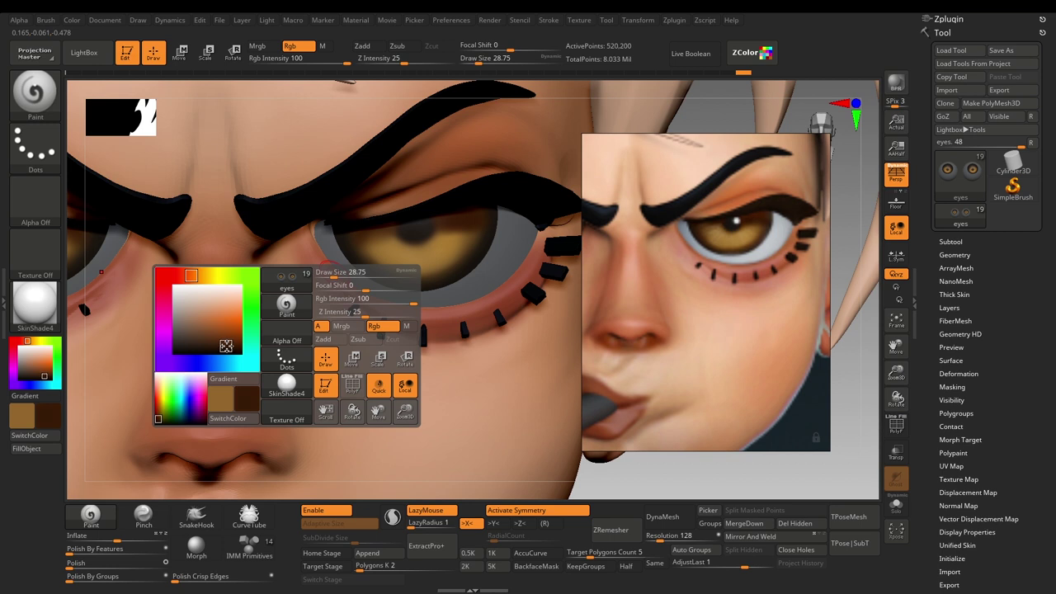
{"action": "key", "text": "space"}
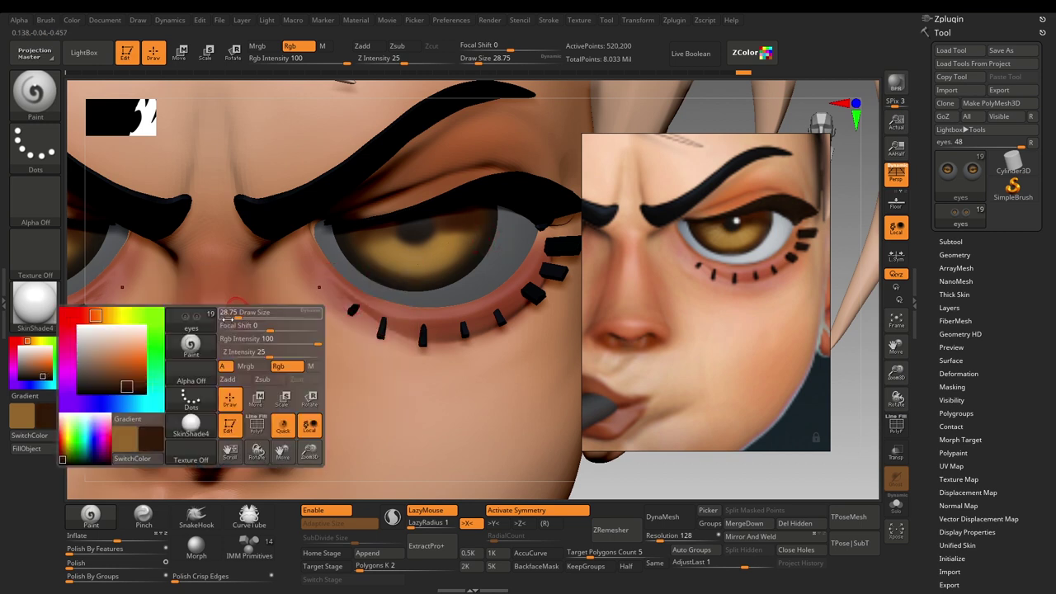
{"action": "left_click", "coordinate": [120, 389]}
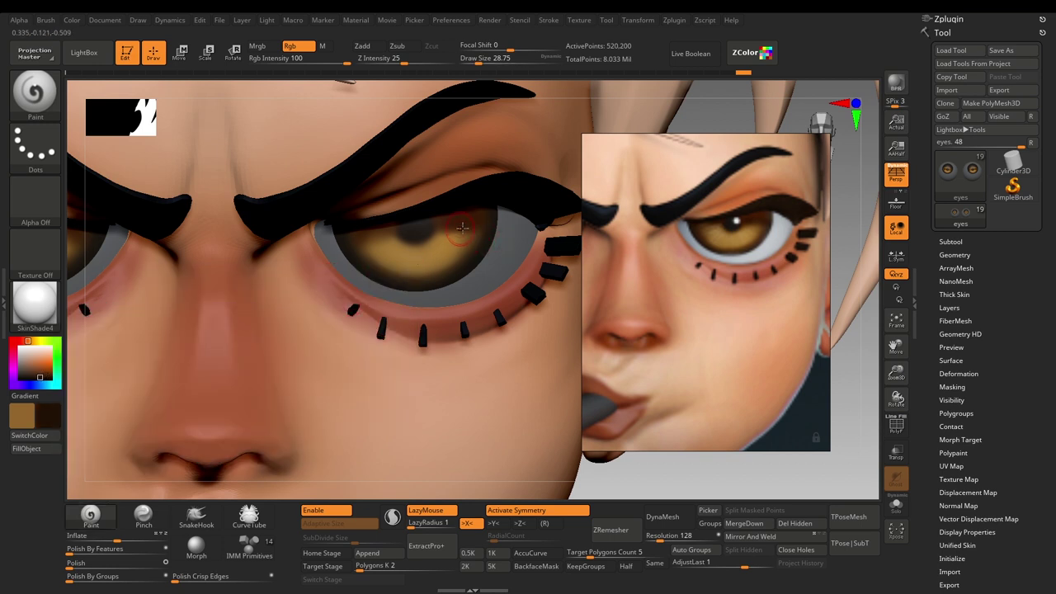
{"action": "key", "text": "bracketright"}
{"action": "key", "text": "bracketright"}
{"action": "mouse_move", "coordinate": [481, 217]}
{"action": "left_mouse_down"}
{"action": "mouse_move", "coordinate": [449, 218]}
{"action": "mouse_move", "coordinate": [481, 219]}
{"action": "mouse_move", "coordinate": [465, 216]}
{"action": "left_mouse_up"}
{"action": "left_click_drag", "start_coordinate": [449, 221], "coordinate": [383, 226]}
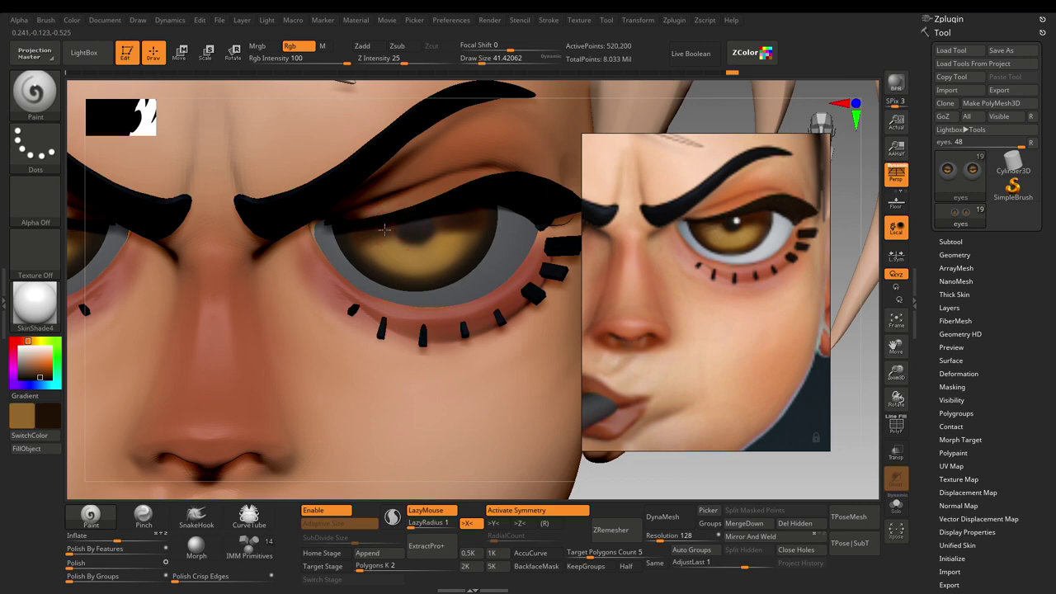
Sample the golden tone of the iris and brighten the lower part of the irises with it
{"action": "left_click_drag", "start_coordinate": [521, 479], "coordinate": [503, 373], "text": "alt"}
{"action": "left_click_drag", "start_coordinate": [542, 288], "coordinate": [508, 417], "text": "alt"}
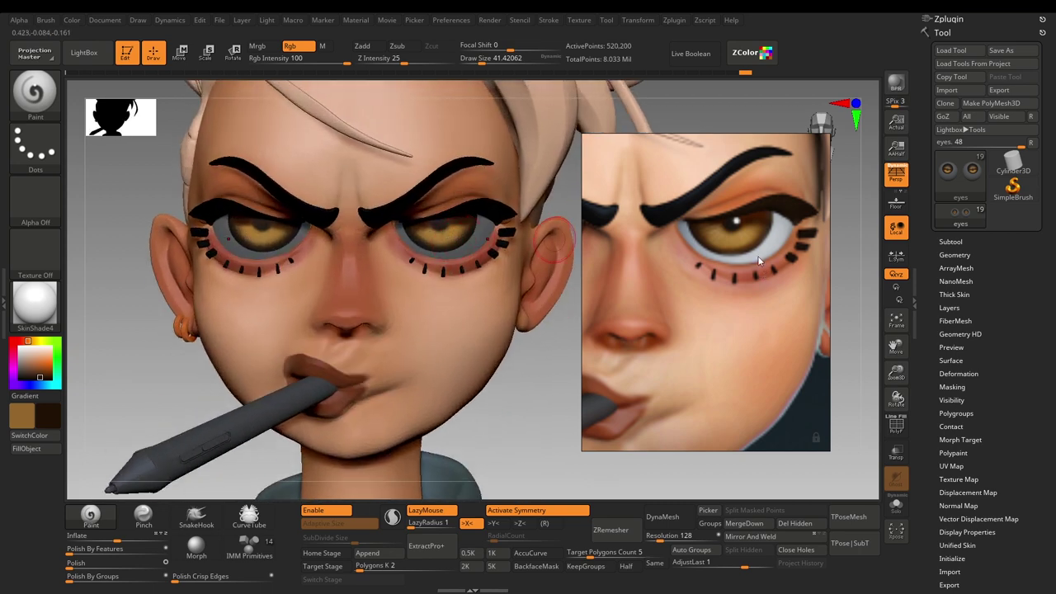
{"action": "left_click_drag", "start_coordinate": [507, 396], "coordinate": [522, 489], "text": "alt"}
{"action": "key", "text": "c"}
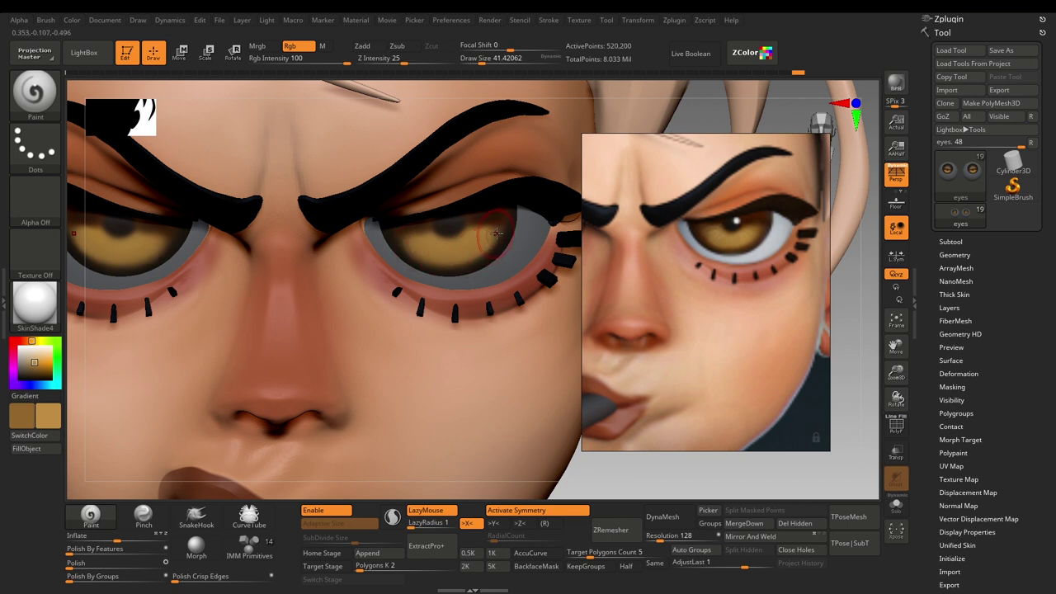
{"action": "left_click_drag", "start_coordinate": [482, 241], "coordinate": [438, 251]}
{"action": "right_click_drag", "start_coordinate": [522, 389], "coordinate": [524, 256], "text": "alt"}
{"action": "right_click_drag", "start_coordinate": [527, 209], "coordinate": [528, 161], "text": "alt"}
{"action": "right_click_drag", "start_coordinate": [526, 372], "coordinate": [512, 465], "text": "alt"}
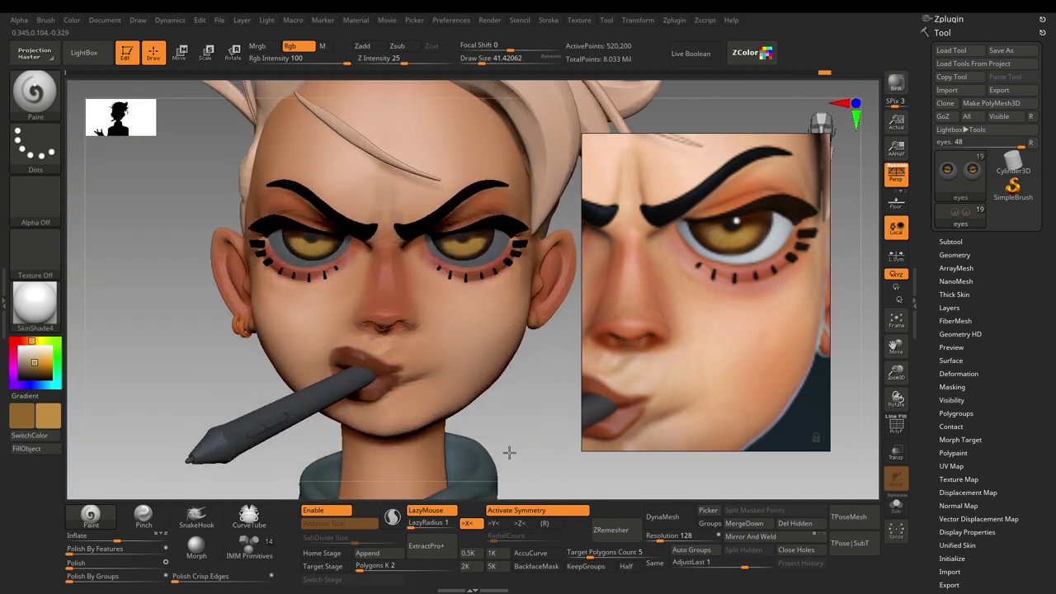
{"action": "right_click_drag", "start_coordinate": [501, 424], "coordinate": [513, 437], "text": "alt"}
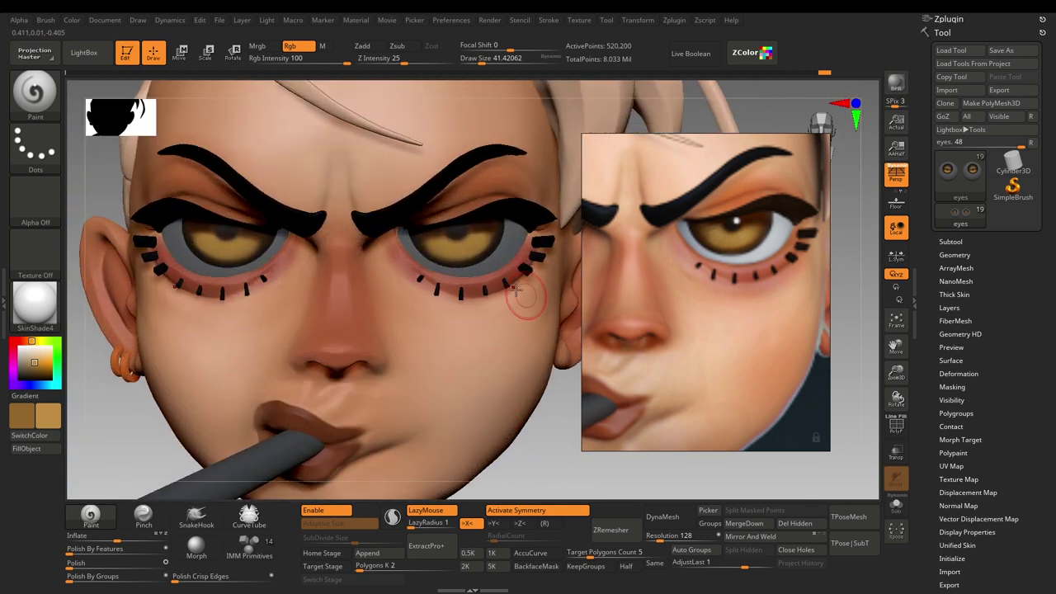
Sample the golden iris colour from the reference image and lighten it to a pale warm beige for painting
{"action": "left_click", "coordinate": [748, 52]}
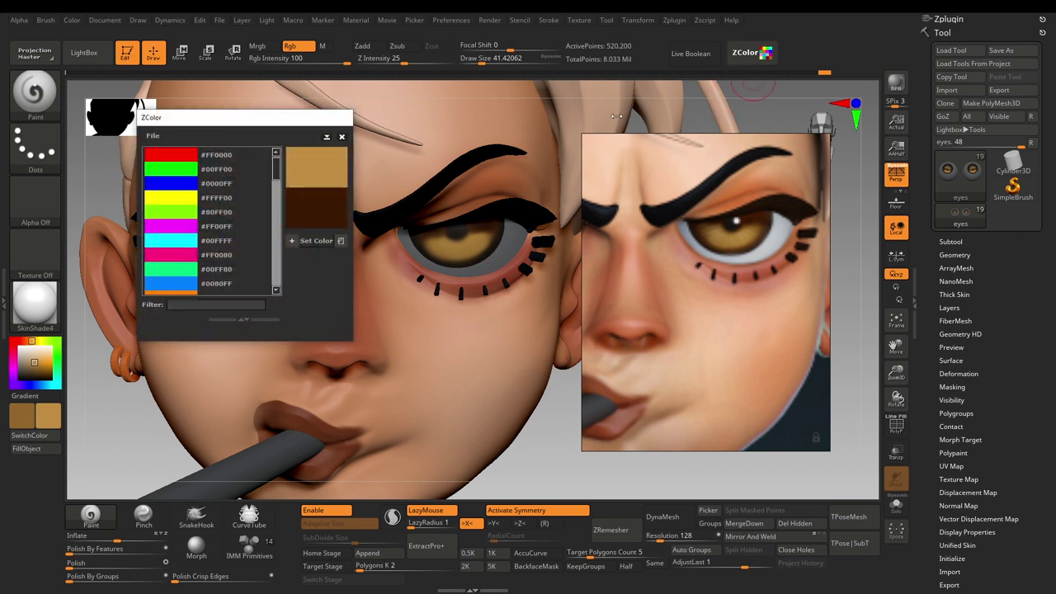
{"action": "left_click_drag", "start_coordinate": [741, 265], "coordinate": [741, 238]}
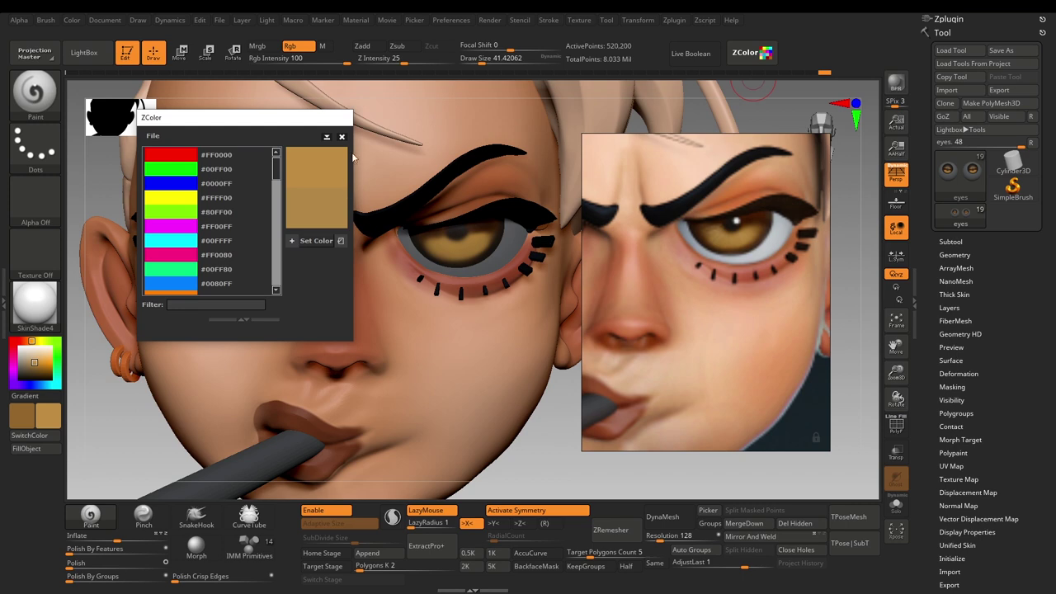
{"action": "left_click", "coordinate": [317, 242]}
{"action": "left_click", "coordinate": [342, 139]}
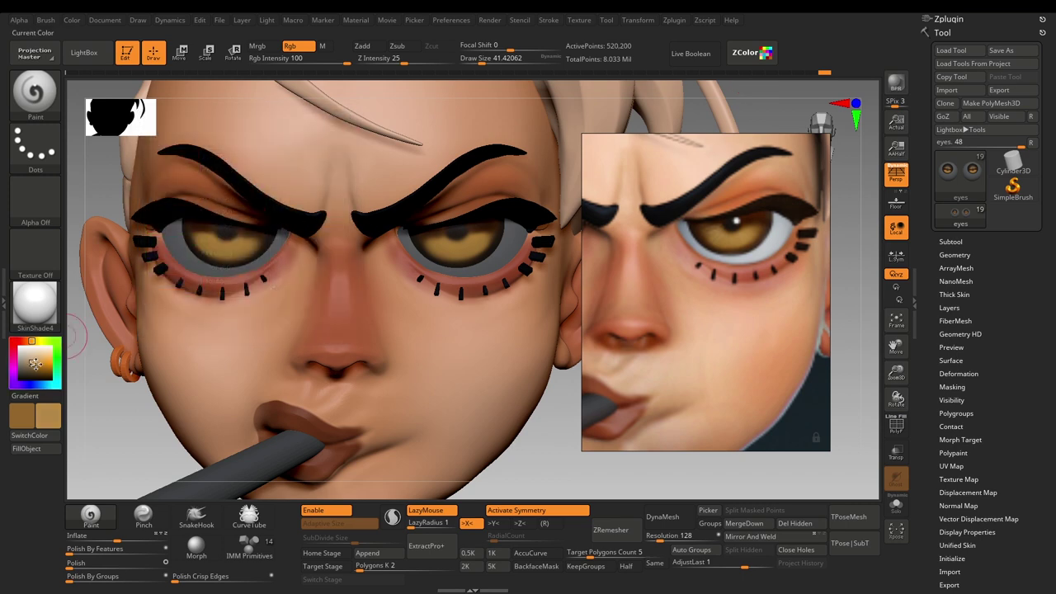
{"action": "key", "text": "space"}
{"action": "left_click_drag", "start_coordinate": [85, 388], "coordinate": [86, 374]}
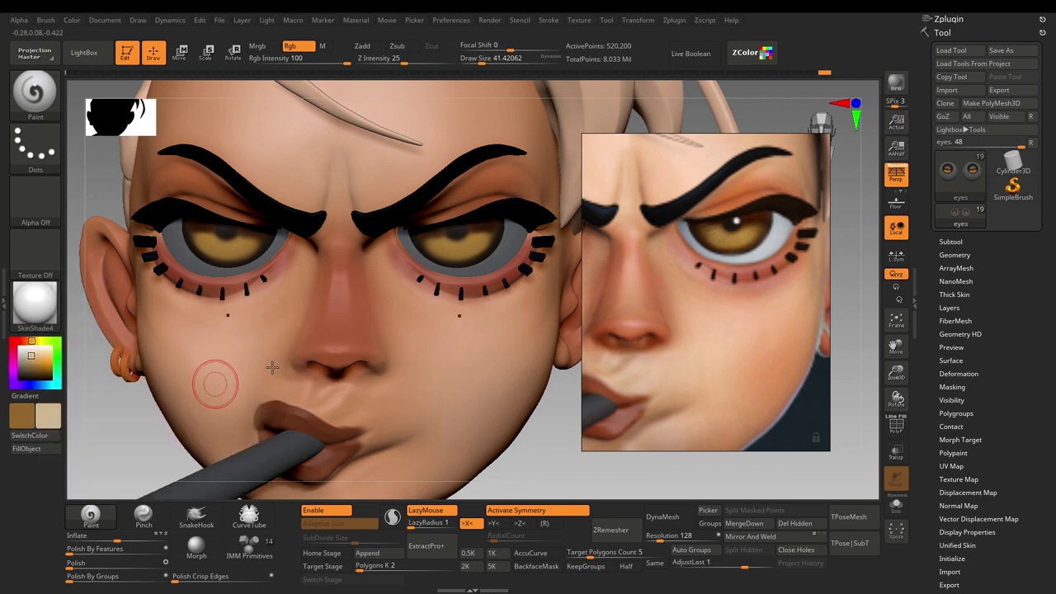
{"action": "key", "text": "space"}
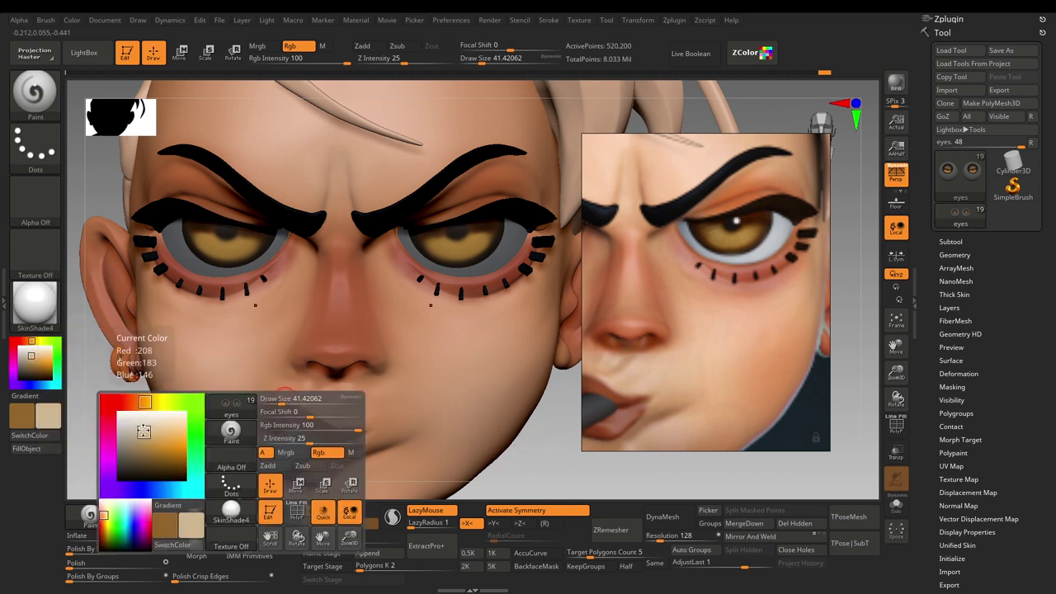
{"action": "mouse_move", "coordinate": [149, 433]}
{"action": "left_mouse_down"}
{"action": "mouse_move", "coordinate": [166, 431]}
{"action": "mouse_move", "coordinate": [122, 428]}
{"action": "mouse_move", "coordinate": [139, 430]}
{"action": "left_mouse_up"}
{"action": "key", "text": "space"}
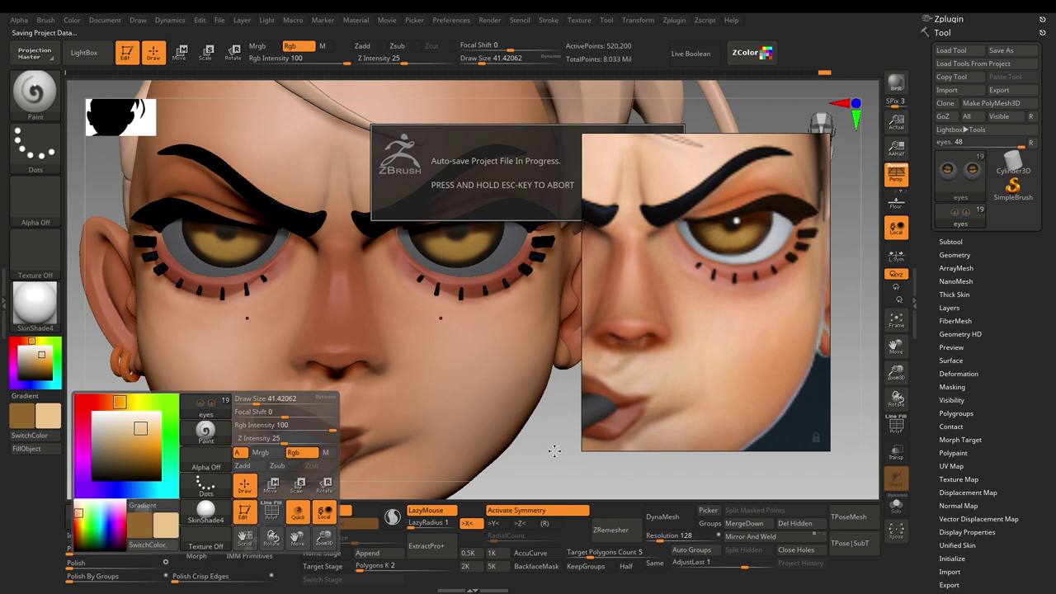
Paint fine pale radial streaks around the pupils in the irises with a draw size of about 13
{"action": "left_click_drag", "start_coordinate": [545, 457], "coordinate": [493, 375], "text": "alt"}
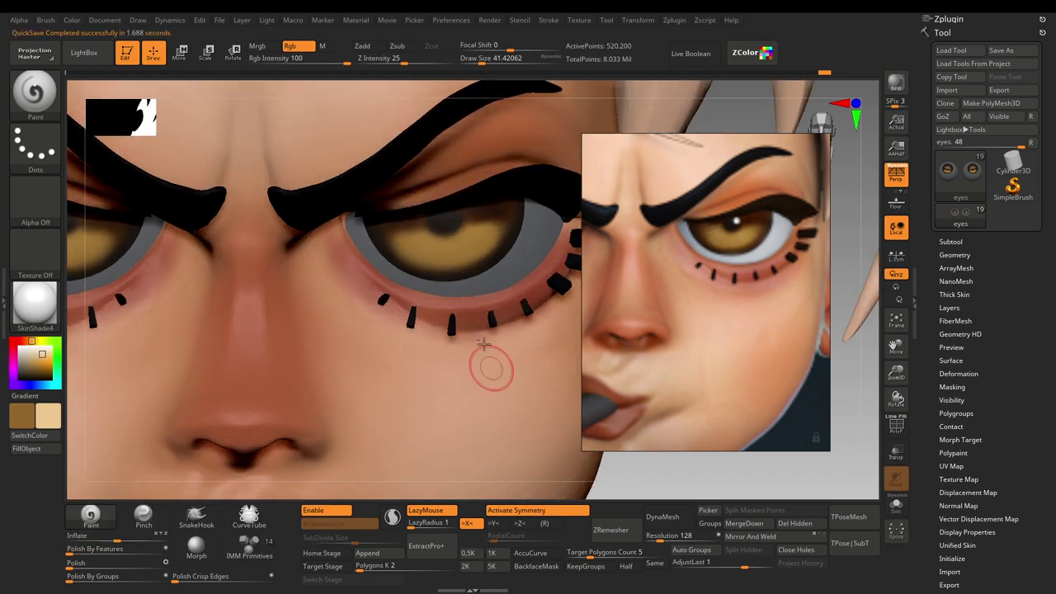
{"action": "key", "text": "bracketleft"}
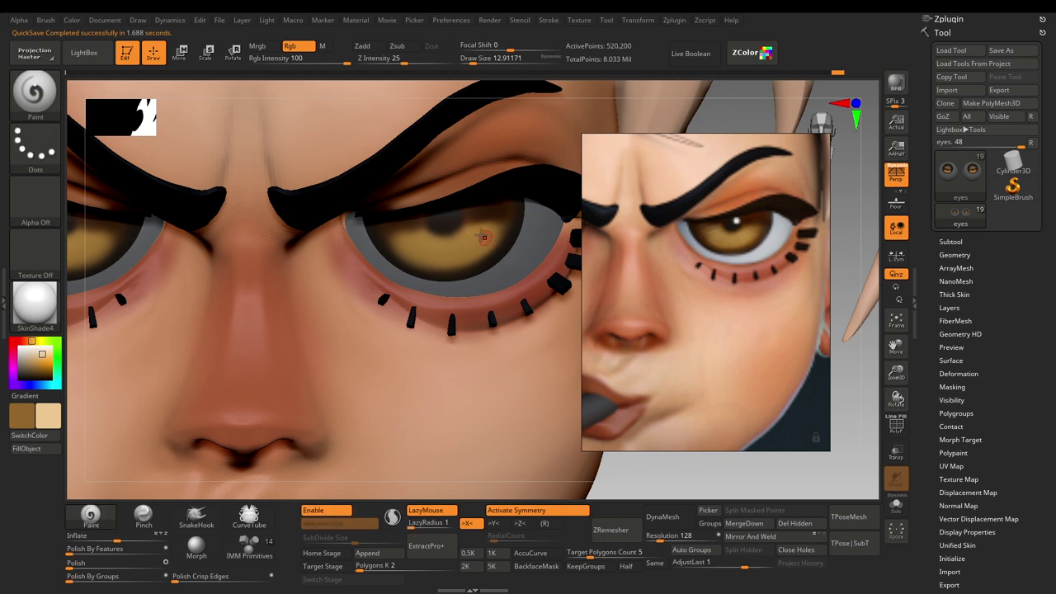
{"action": "key", "text": "ctrl+z"}
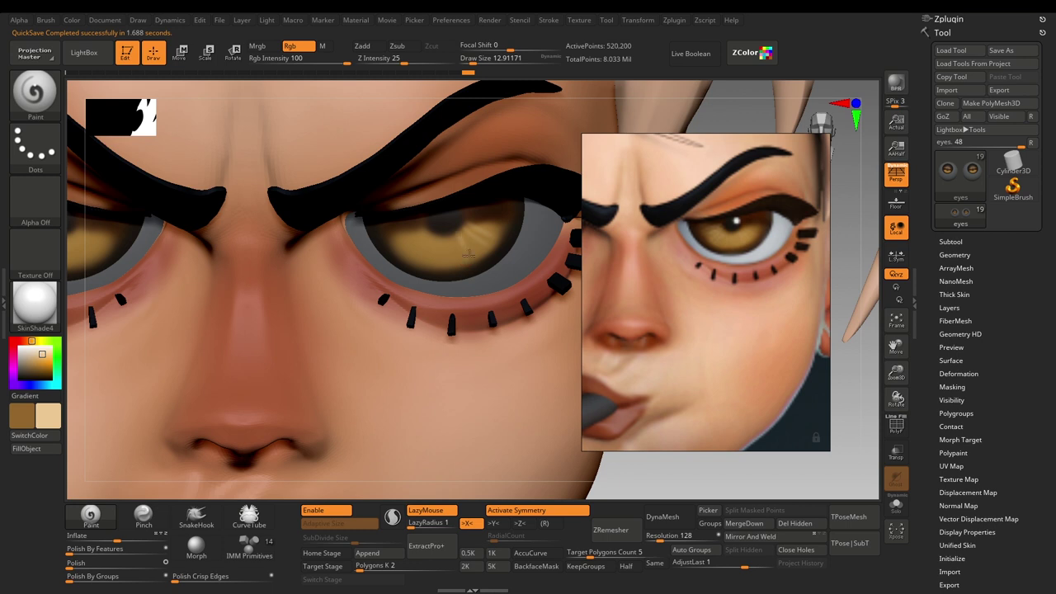
{"action": "left_click_drag", "start_coordinate": [451, 258], "coordinate": [429, 260]}
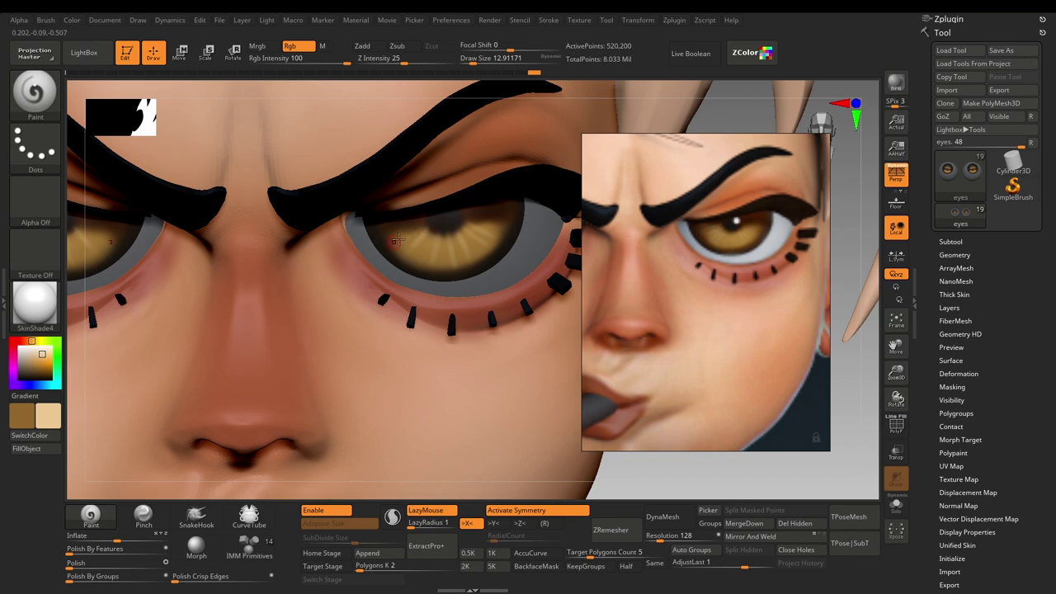
{"action": "key", "text": "c"}
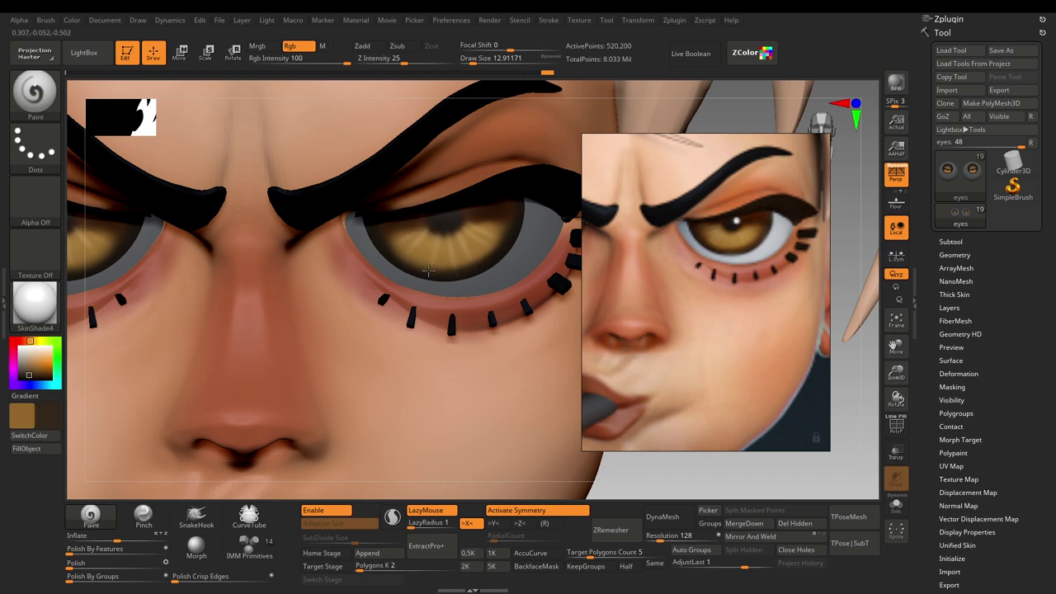
Clear the mask on the eyes subtool
{"action": "right_click_drag", "start_coordinate": [519, 373], "coordinate": [520, 280], "text": "alt"}
{"action": "mouse_move", "coordinate": [537, 427]}
{"action": "right_mouse_down", "text": "ctrl"}
{"action": "mouse_move", "coordinate": [509, 375]}
{"action": "mouse_move", "coordinate": [521, 355]}
{"action": "mouse_move", "coordinate": [514, 390]}
{"action": "mouse_move", "coordinate": [497, 282]}
{"action": "right_mouse_up", "text": "ctrl"}
{"action": "left_click_drag", "start_coordinate": [524, 422], "coordinate": [530, 432], "text": "ctrl"}
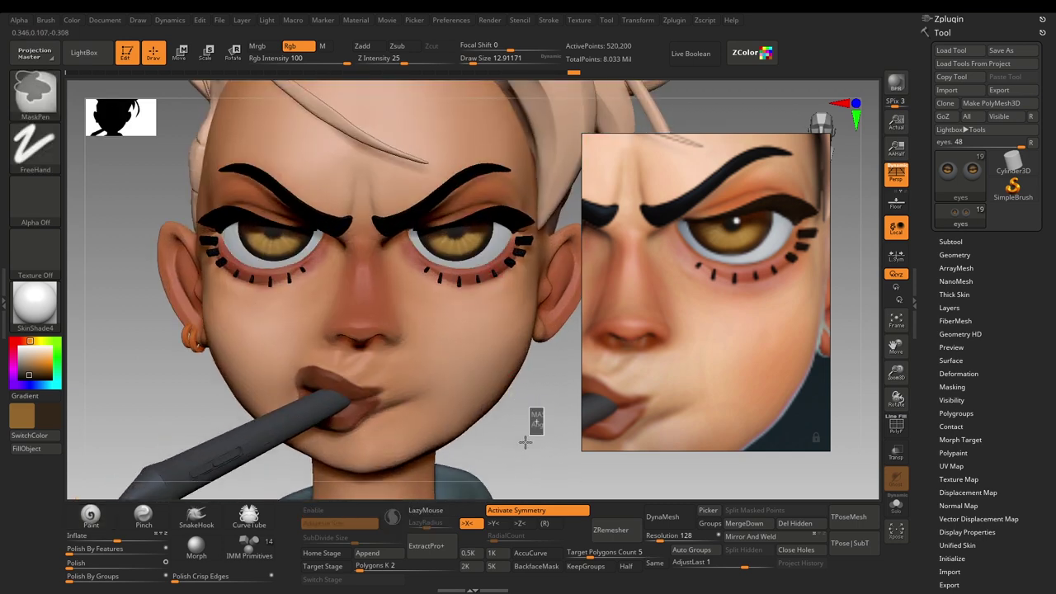
{"action": "right_click_drag", "start_coordinate": [529, 427], "coordinate": [547, 363], "text": "ctrl"}
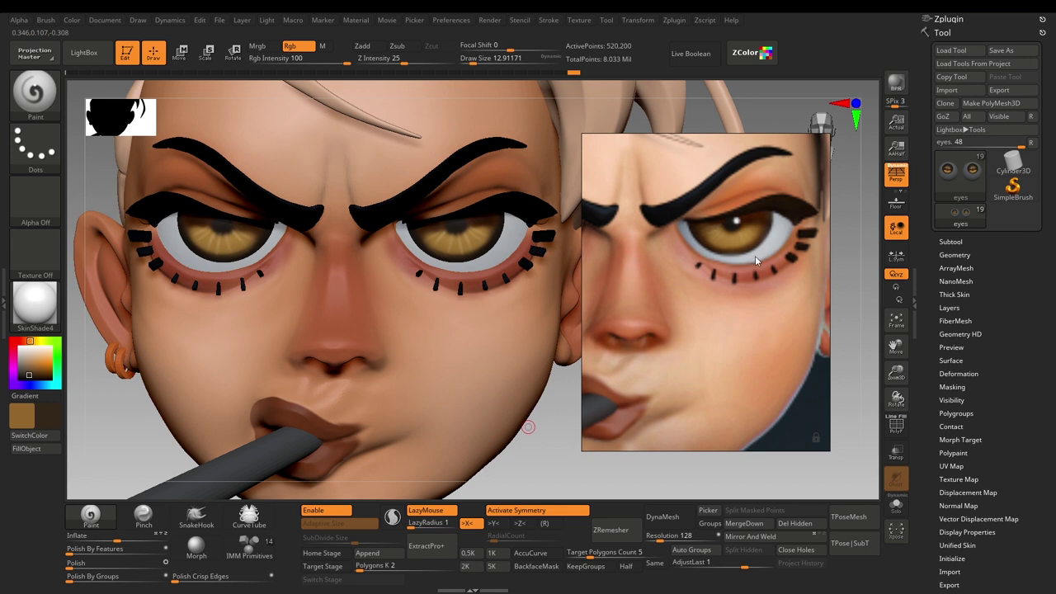
Pick a light bluish grey and paint it along the lower whites of the eyes with a draw size of about 25
{"action": "key", "text": "c"}
{"action": "key", "text": "space"}
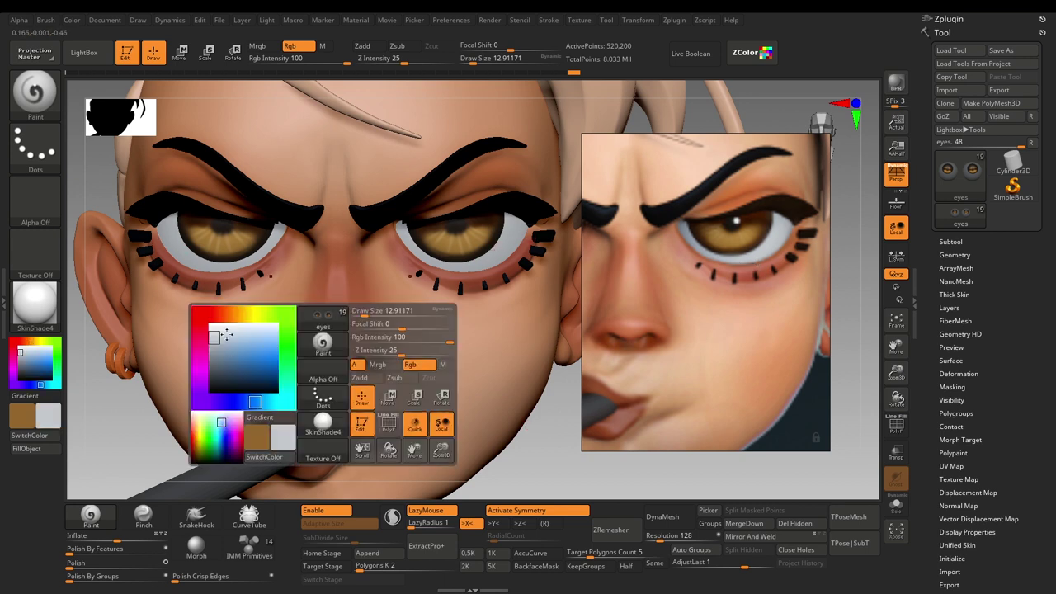
{"action": "left_click_drag", "start_coordinate": [216, 338], "coordinate": [221, 334]}
{"action": "key", "text": "s"}
{"action": "mouse_move", "coordinate": [493, 260]}
{"action": "left_mouse_down"}
{"action": "mouse_move", "coordinate": [506, 246]}
{"action": "mouse_move", "coordinate": [446, 264]}
{"action": "mouse_move", "coordinate": [484, 264]}
{"action": "mouse_move", "coordinate": [438, 264]}
{"action": "left_mouse_up"}
Darken the bluish grey slightly and shade the inner and outer corners of the eye whites, enlarging the draw size to about 51
{"action": "key", "text": "space"}
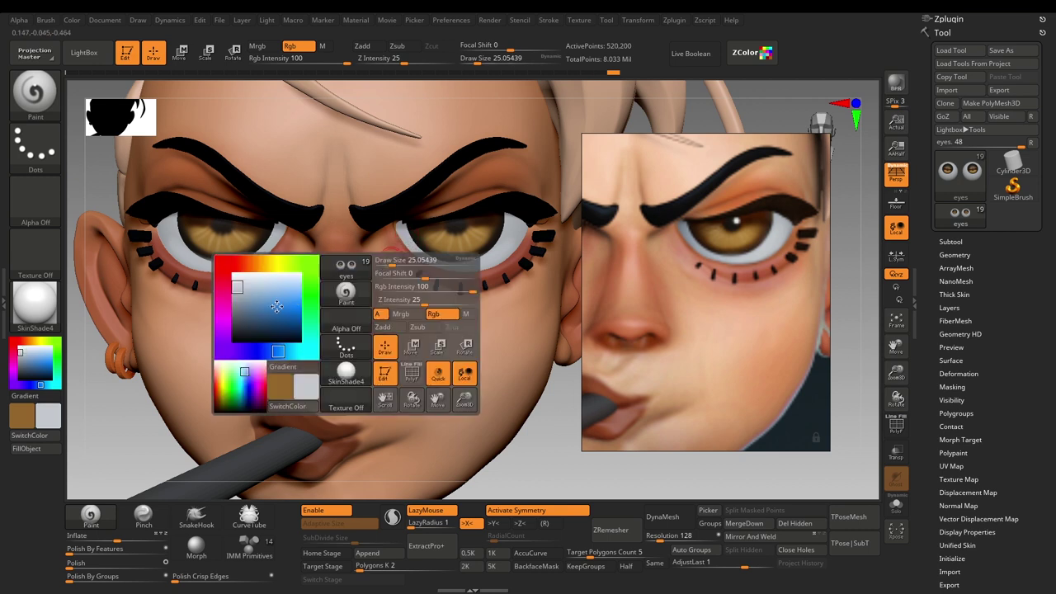
{"action": "left_click", "coordinate": [237, 290]}
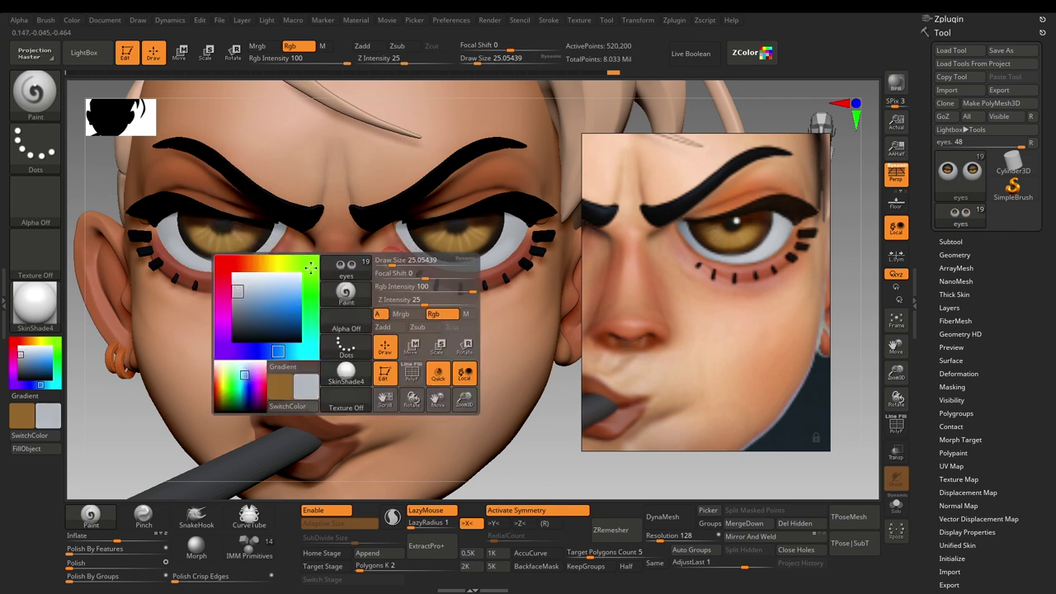
{"action": "left_click_drag", "start_coordinate": [401, 225], "coordinate": [412, 252]}
{"action": "key", "text": "s"}
{"action": "left_click", "coordinate": [518, 222]}
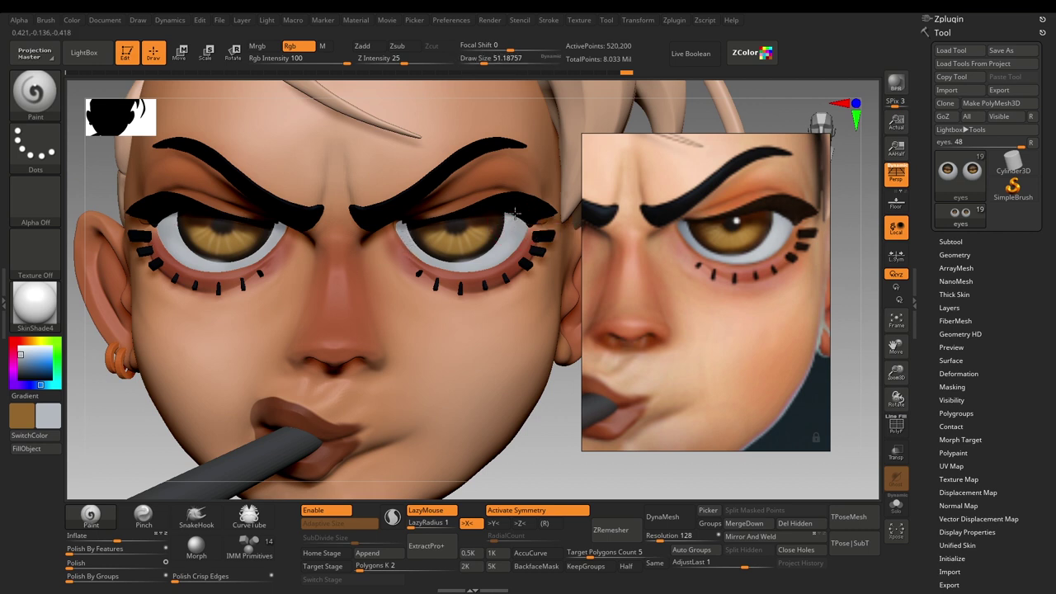
{"action": "left_click_drag", "start_coordinate": [515, 229], "coordinate": [518, 229]}
Reframe the reference image to include the pen and upper body, and make the Wacom Pen the active subtool
{"action": "mouse_move", "coordinate": [537, 464]}
{"action": "left_mouse_down", "text": "alt"}
{"action": "mouse_move", "coordinate": [526, 383]}
{"action": "mouse_move", "coordinate": [550, 351]}
{"action": "left_mouse_up", "text": "alt"}
{"action": "scroll", "coordinate": [672, 307], "scroll_direction": "down", "scroll_amount": 10}
{"action": "middle_click_drag", "start_coordinate": [698, 299], "coordinate": [662, 316]}
{"action": "scroll", "coordinate": [723, 330], "scroll_direction": "up", "scroll_amount": 9}
{"action": "middle_click_drag", "start_coordinate": [725, 337], "coordinate": [691, 292]}
{"action": "scroll", "coordinate": [680, 338], "scroll_direction": "down", "scroll_amount": 7}
{"action": "left_click_drag", "start_coordinate": [184, 347], "coordinate": [226, 306], "text": "alt"}
{"action": "left_click", "coordinate": [281, 341], "text": "alt"}
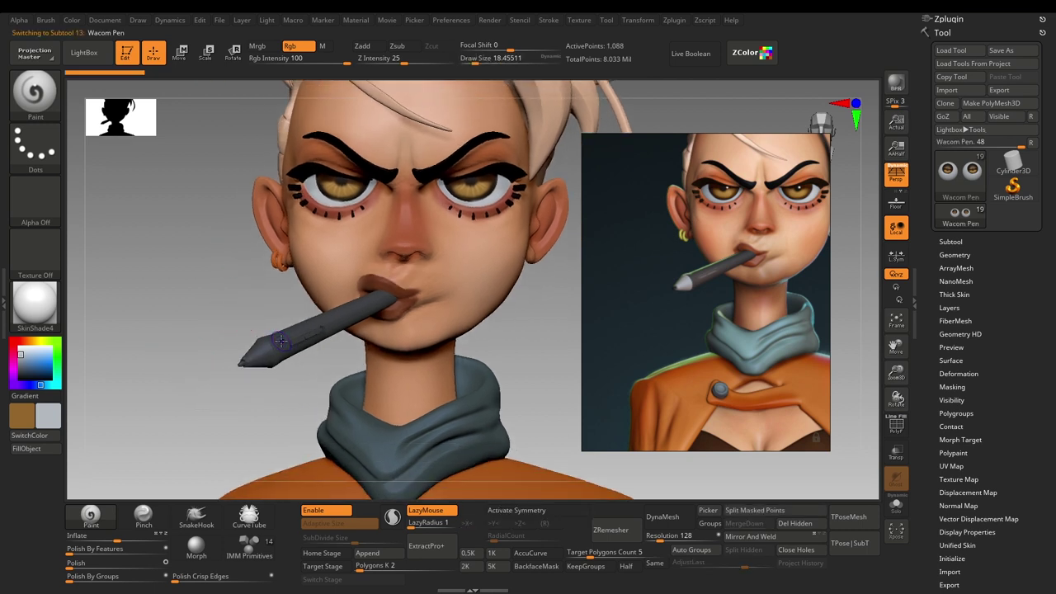
Mask the whole Wacom Pen except its tip polygroup and return to drawing mode
{"action": "key", "text": "w"}
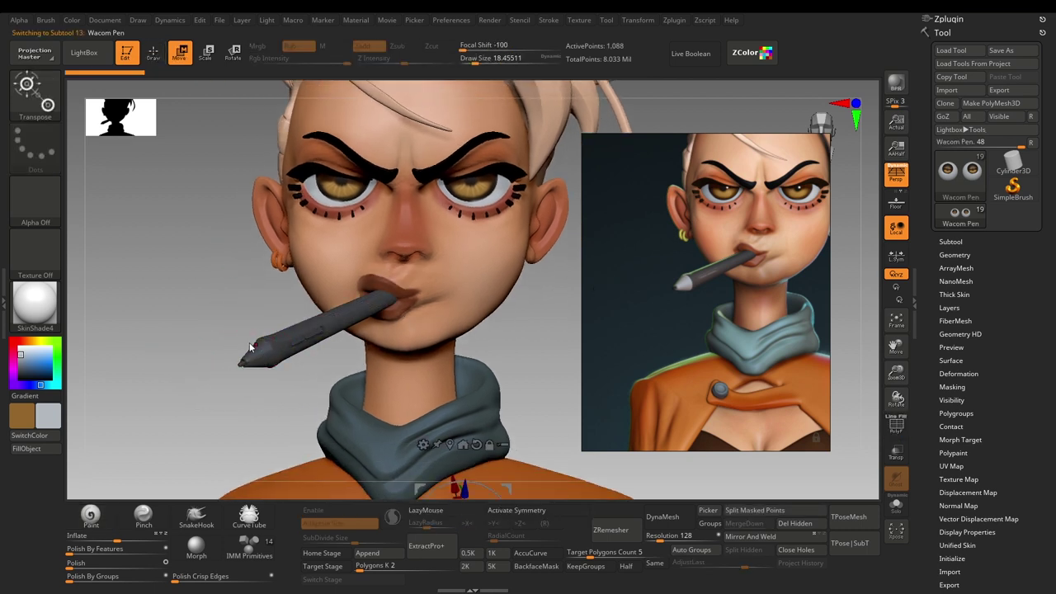
{"action": "key", "text": "q"}
{"action": "key", "text": "w"}
{"action": "left_click", "coordinate": [257, 360], "text": "ctrl"}
{"action": "key", "text": "q"}
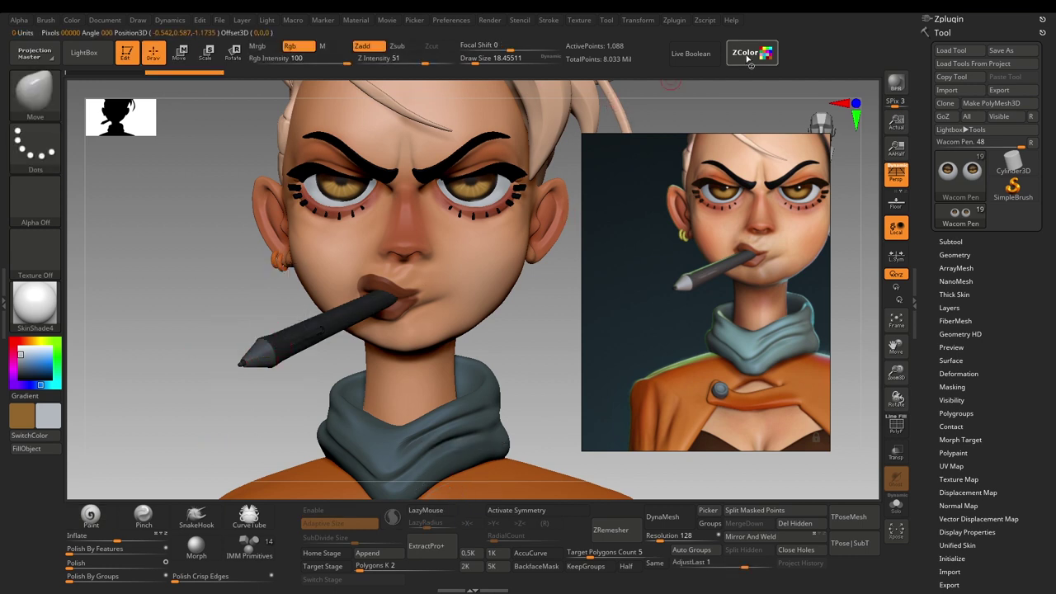
Sample the light grey of the pen tip from the reference image and fill the unmasked pen tip with it
{"action": "left_click", "coordinate": [747, 53]}
{"action": "left_click_drag", "start_coordinate": [626, 280], "coordinate": [685, 281]}
{"action": "left_click", "coordinate": [324, 241]}
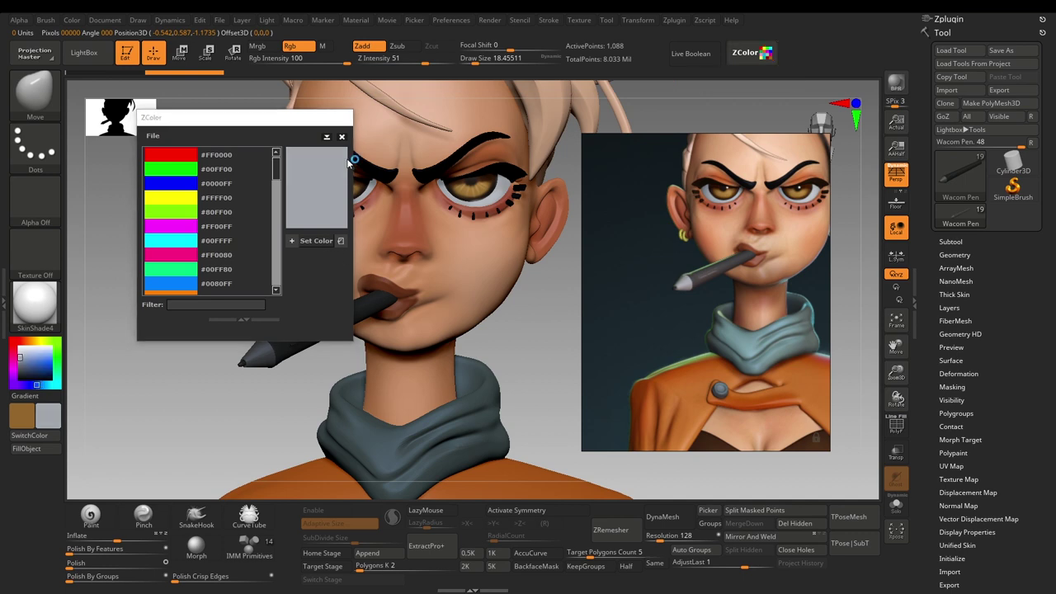
{"action": "left_click", "coordinate": [342, 138]}
{"action": "left_click", "coordinate": [39, 448]}
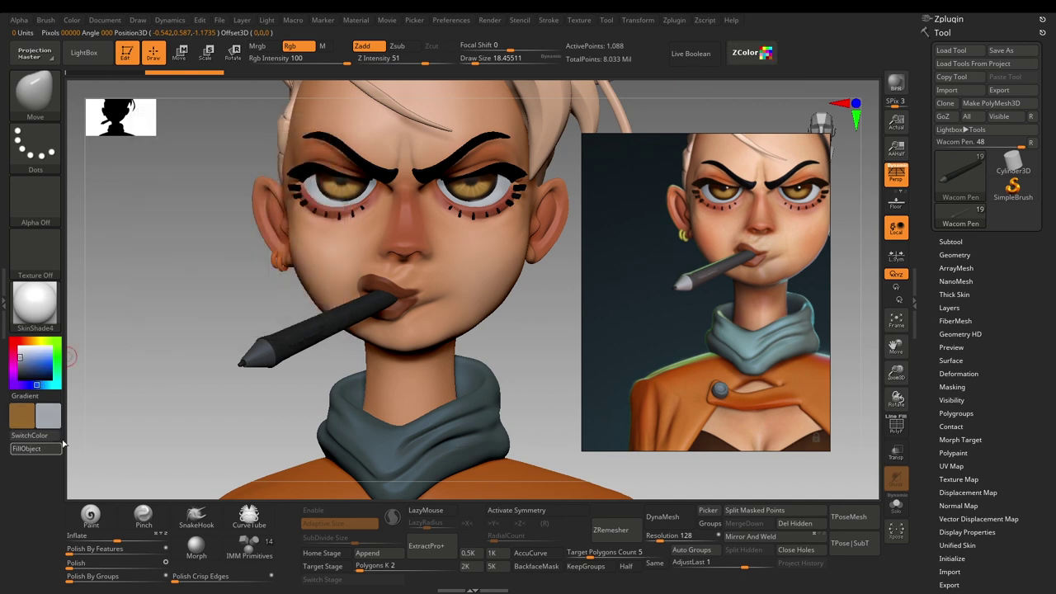
Clear the mask from the Wacom Pen and check its polygroups around the side buttons
{"action": "left_click_drag", "start_coordinate": [202, 318], "coordinate": [227, 342], "text": "alt"}
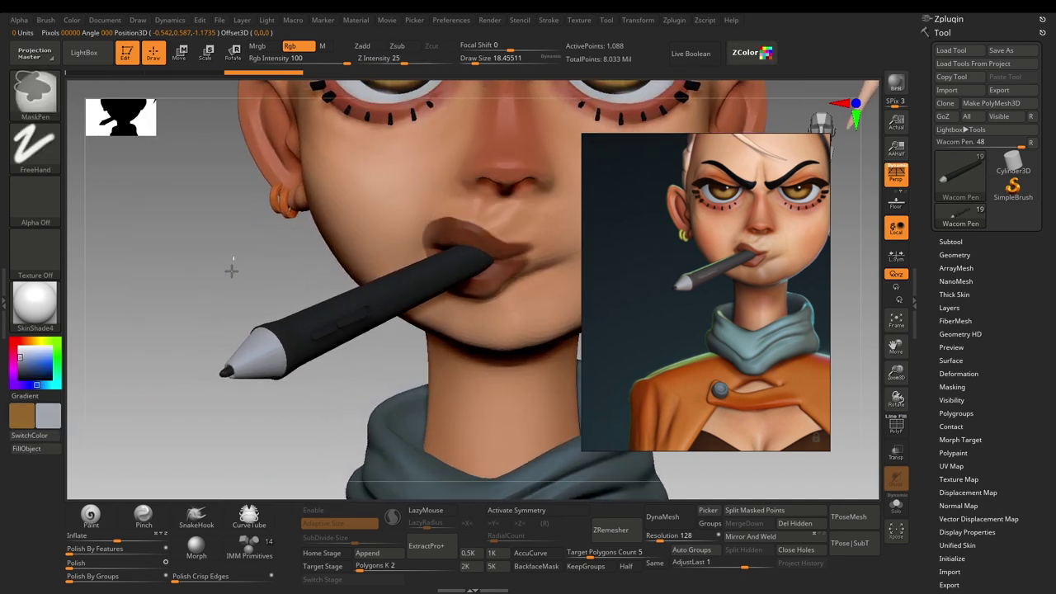
{"action": "left_click_drag", "start_coordinate": [232, 259], "coordinate": [246, 292], "text": "ctrl"}
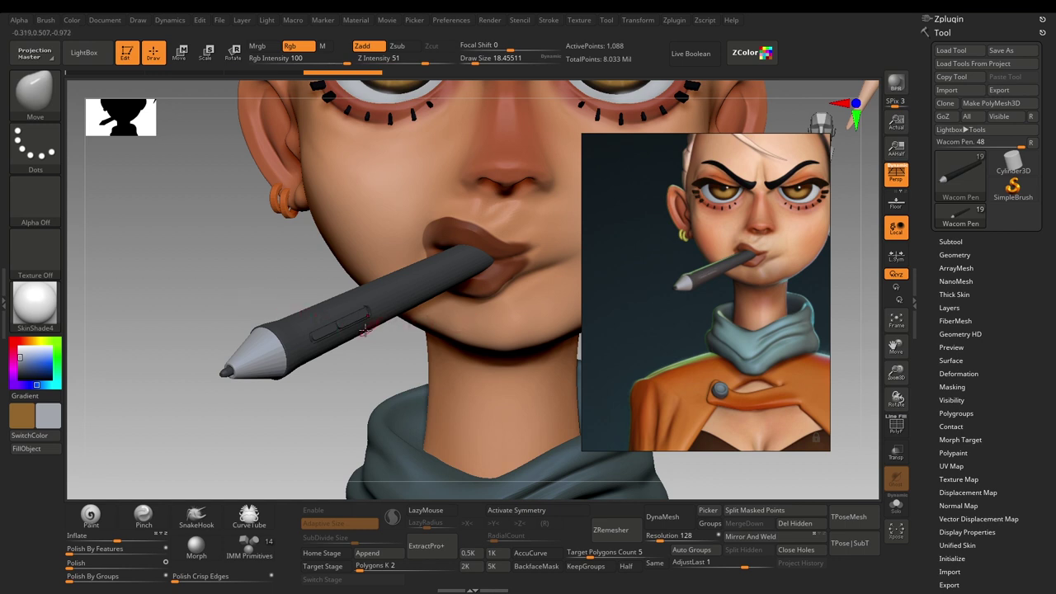
{"action": "key", "text": "shift+f"}
{"action": "key", "text": "shift+f"}
{"action": "key", "text": "w"}
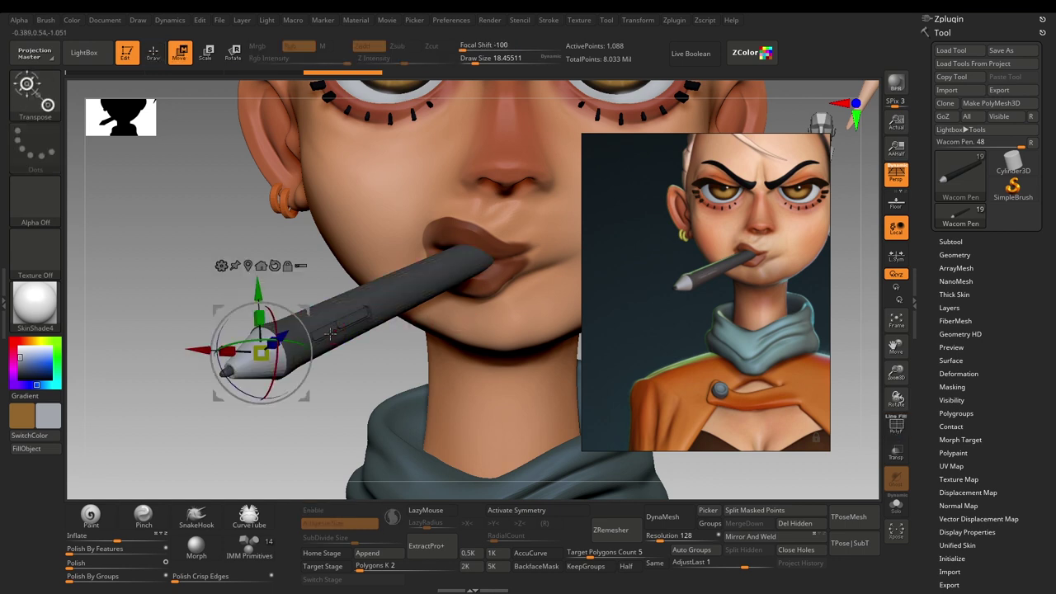
{"action": "left_click", "coordinate": [332, 329], "text": "ctrl"}
{"action": "key", "text": "q"}
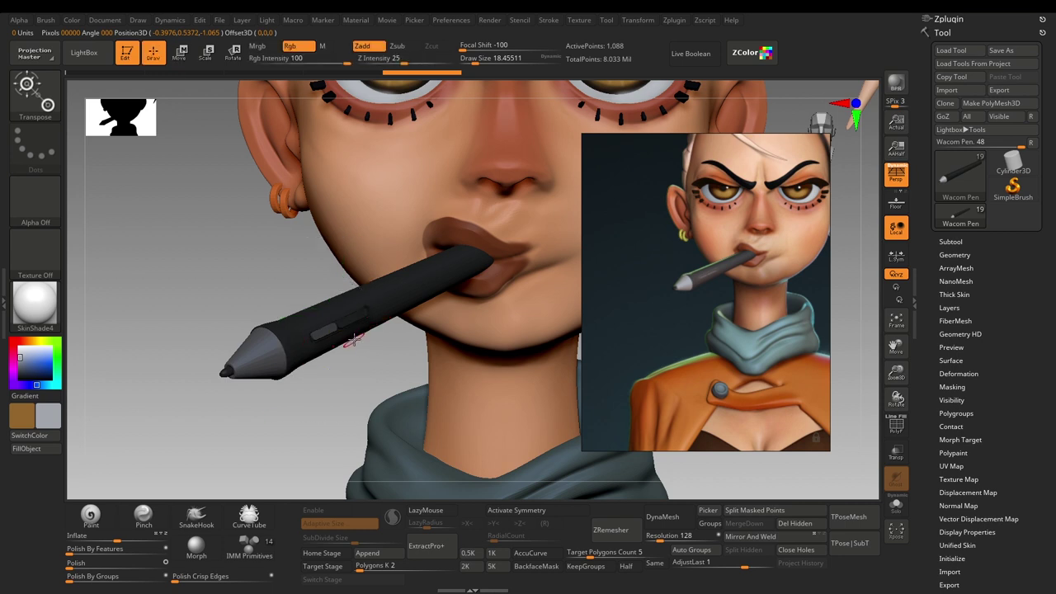
Isolate the two side-button polygroups of the Wacom Pen by hiding the rest of the pen
{"action": "left_click", "coordinate": [354, 323], "text": "ctrl+shift"}
{"action": "left_click", "coordinate": [340, 327], "text": "ctrl+shift"}
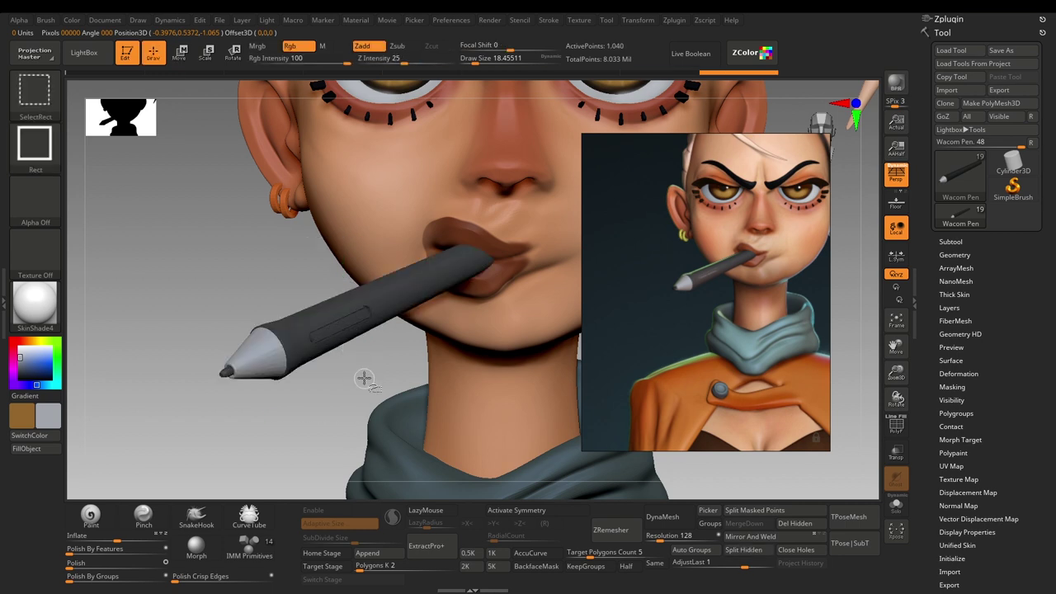
{"action": "left_click_drag", "start_coordinate": [364, 378], "coordinate": [380, 383], "text": "ctrl+shift"}
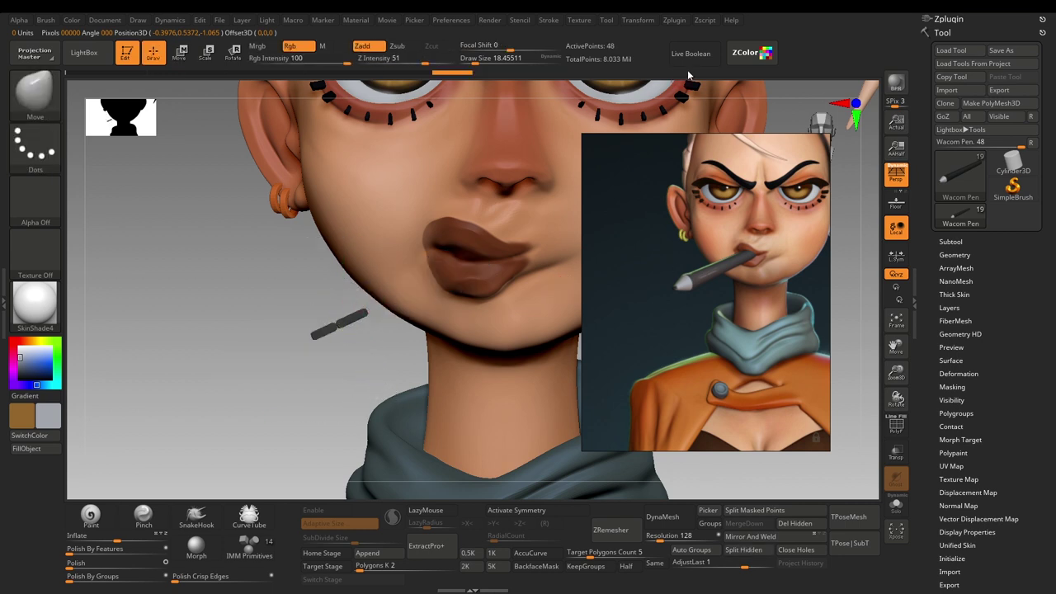
Sample the warm dark grey of the pen barrel from the enlarged reference image and fill the isolated side buttons with it
{"action": "left_click", "coordinate": [746, 54]}
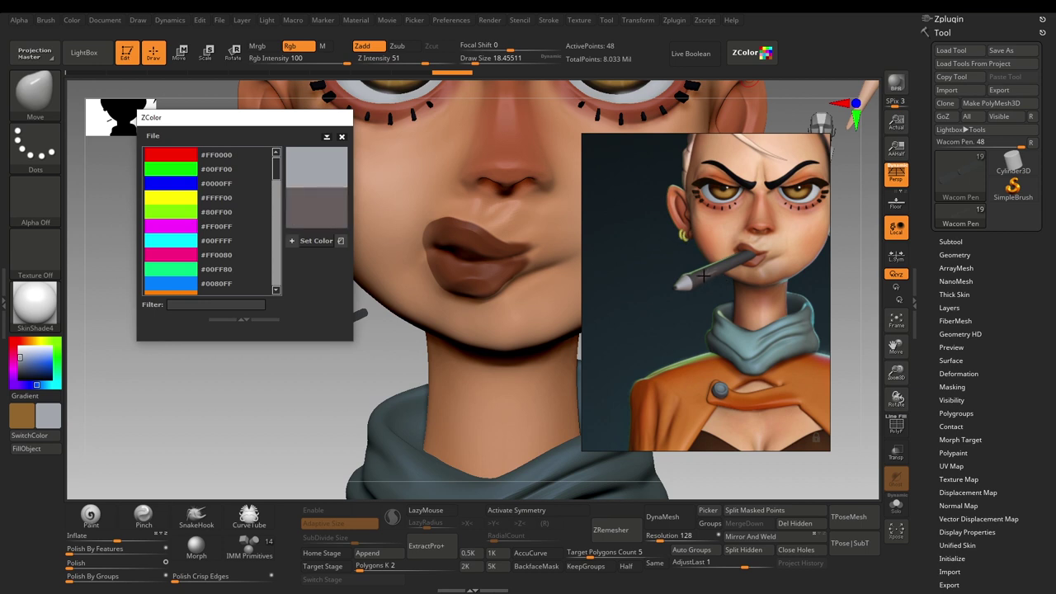
{"action": "scroll", "coordinate": [704, 278], "scroll_direction": "down", "scroll_amount": 5}
{"action": "scroll", "coordinate": [702, 264], "scroll_direction": "up", "scroll_amount": 7}
{"action": "middle_click_drag", "start_coordinate": [809, 285], "coordinate": [710, 285]}
{"action": "scroll", "coordinate": [713, 275], "scroll_direction": "up", "scroll_amount": 3}
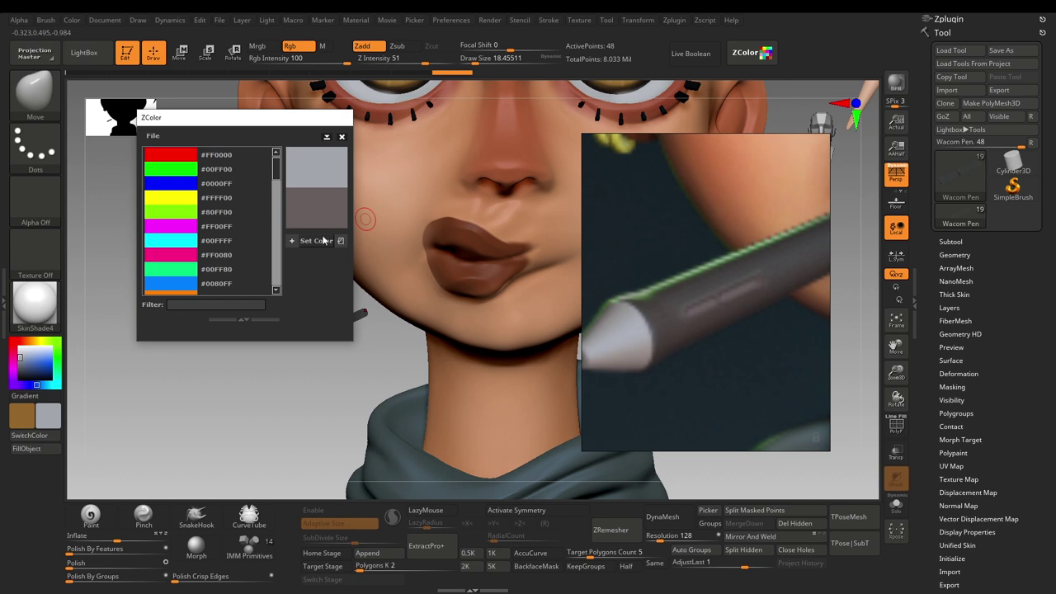
{"action": "left_click", "coordinate": [329, 199]}
{"action": "left_click", "coordinate": [343, 137]}
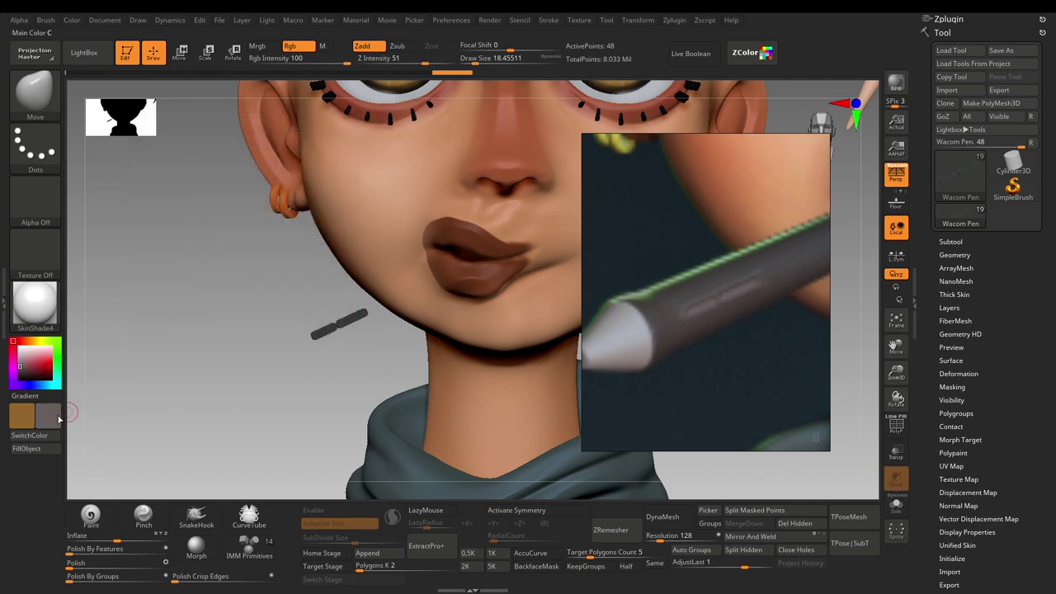
{"action": "left_click", "coordinate": [44, 450]}
Unhide the whole Wacom Pen and reframe the reference image to show the entire figure
{"action": "mouse_move", "coordinate": [208, 397]}
{"action": "left_mouse_down", "text": "alt"}
{"action": "mouse_move", "coordinate": [226, 365]}
{"action": "mouse_move", "coordinate": [193, 367]}
{"action": "left_mouse_up", "text": "alt"}
{"action": "left_click", "coordinate": [194, 368], "text": "ctrl+shift"}
{"action": "mouse_move", "coordinate": [203, 407]}
{"action": "left_mouse_down", "text": "alt"}
{"action": "mouse_move", "coordinate": [196, 333]}
{"action": "mouse_move", "coordinate": [205, 344]}
{"action": "mouse_move", "coordinate": [220, 314]}
{"action": "left_mouse_up", "text": "alt"}
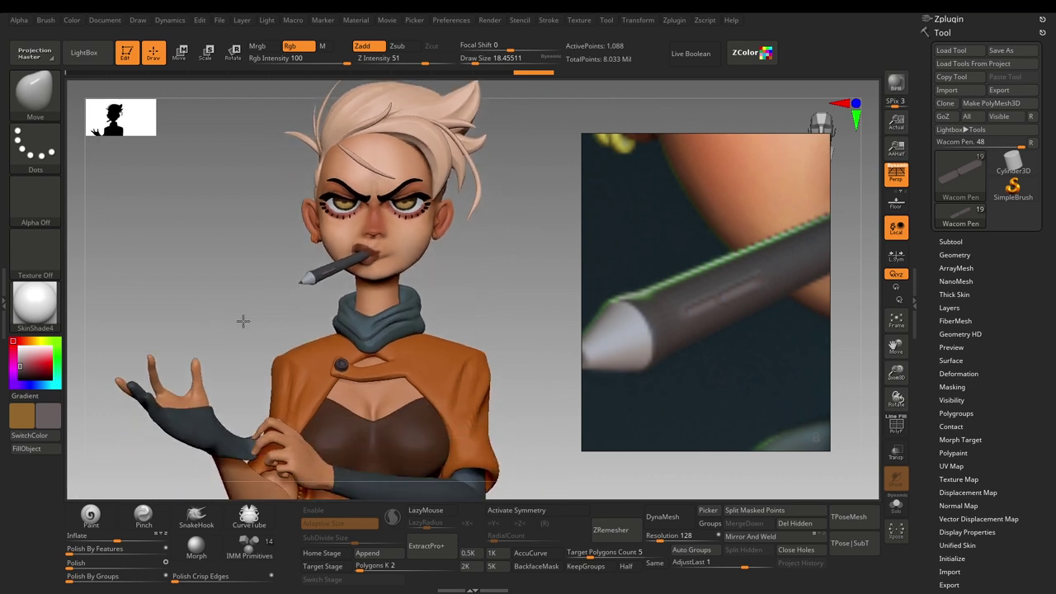
{"action": "scroll", "coordinate": [661, 304], "scroll_direction": "down", "scroll_amount": 12}
{"action": "scroll", "coordinate": [689, 337], "scroll_direction": "up", "scroll_amount": 4}
{"action": "mouse_move", "coordinate": [694, 296]}
{"action": "middle_mouse_down"}
{"action": "mouse_move", "coordinate": [775, 317]}
{"action": "mouse_move", "coordinate": [741, 317]}
{"action": "mouse_move", "coordinate": [691, 290]}
{"action": "middle_mouse_up"}
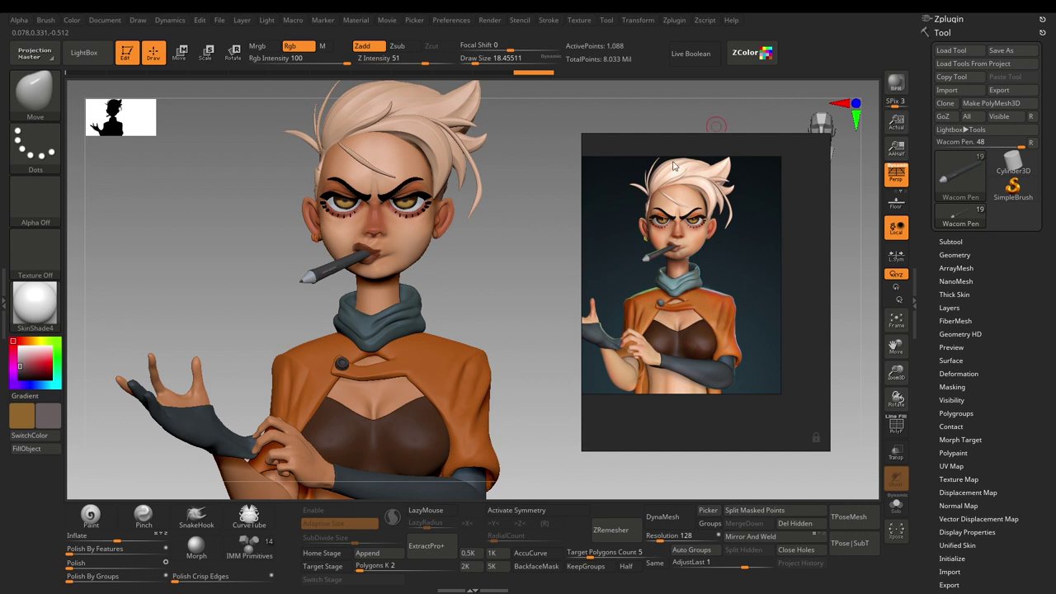
Sample the light teal of the scarf from the reference image as the main colour and activate the Paint brush
{"action": "left_click", "coordinate": [747, 52]}
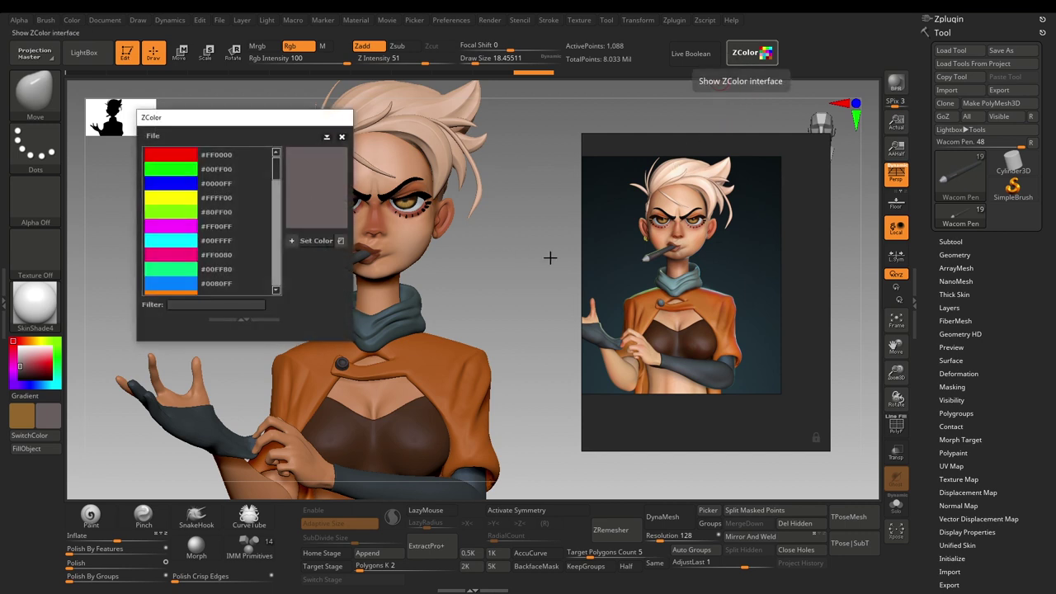
{"action": "left_click", "coordinate": [669, 284]}
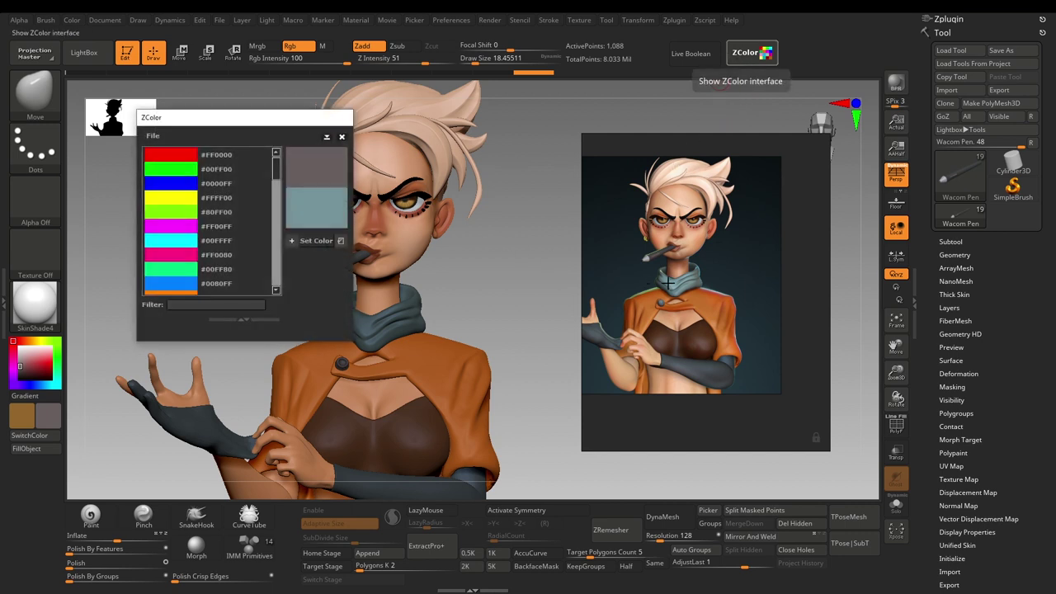
{"action": "left_click", "coordinate": [321, 243]}
{"action": "left_click", "coordinate": [342, 138]}
{"action": "left_click_drag", "start_coordinate": [469, 271], "coordinate": [498, 361], "text": "alt"}
{"action": "left_click", "coordinate": [91, 514]}
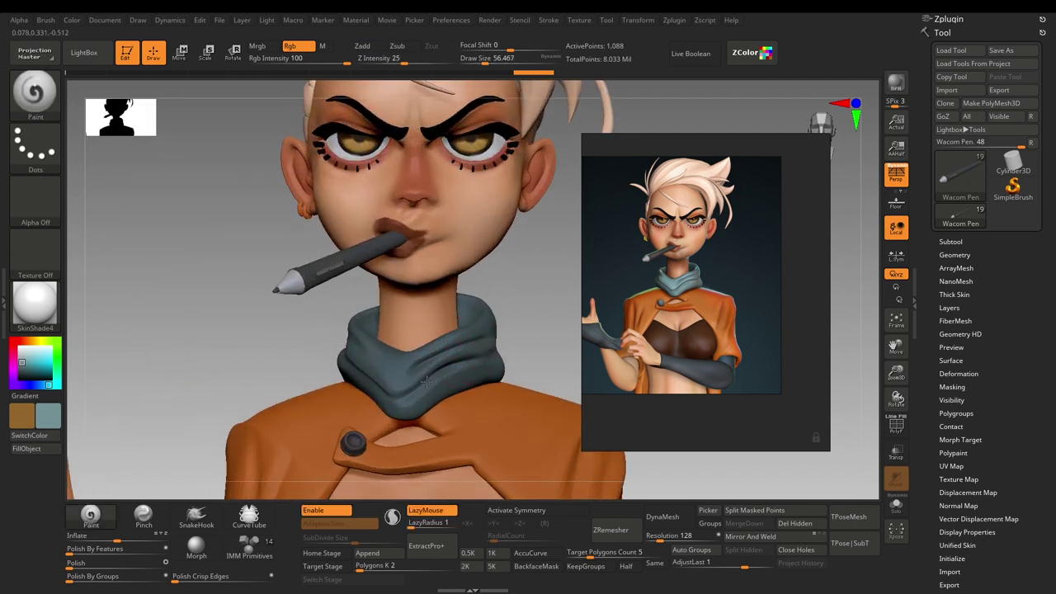
Make the scarf the active subtool and paint light teal highlights along its front folds
{"action": "left_click", "coordinate": [432, 374], "text": "alt"}
{"action": "left_click_drag", "start_coordinate": [437, 375], "coordinate": [476, 365]}
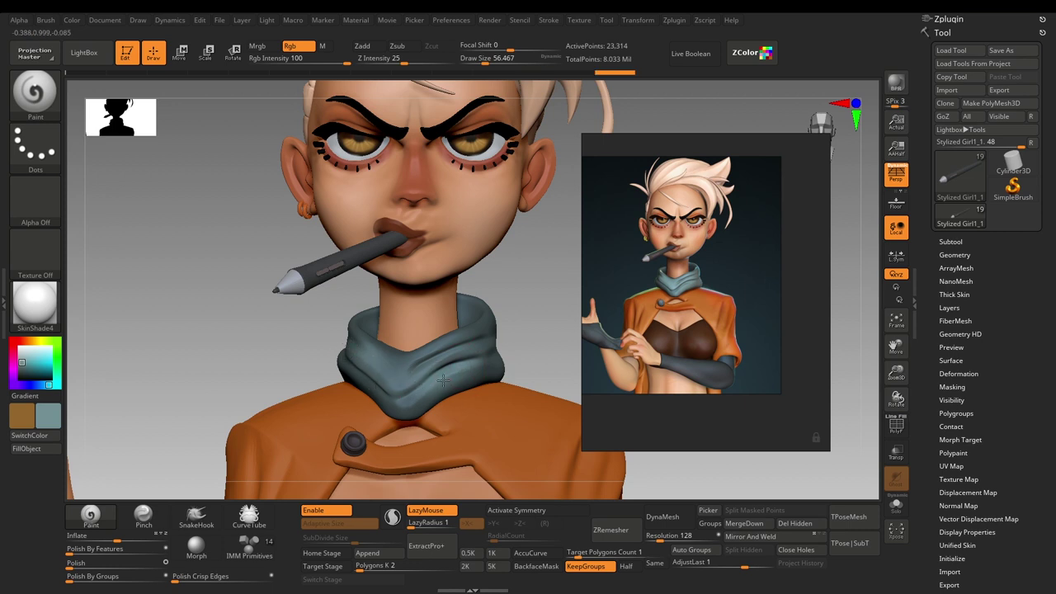
{"action": "left_click_drag", "start_coordinate": [461, 362], "coordinate": [460, 361]}
Make the head and neck subtool active, sample the neck's skin colour and darken it to a muted brown
{"action": "key", "text": "c"}
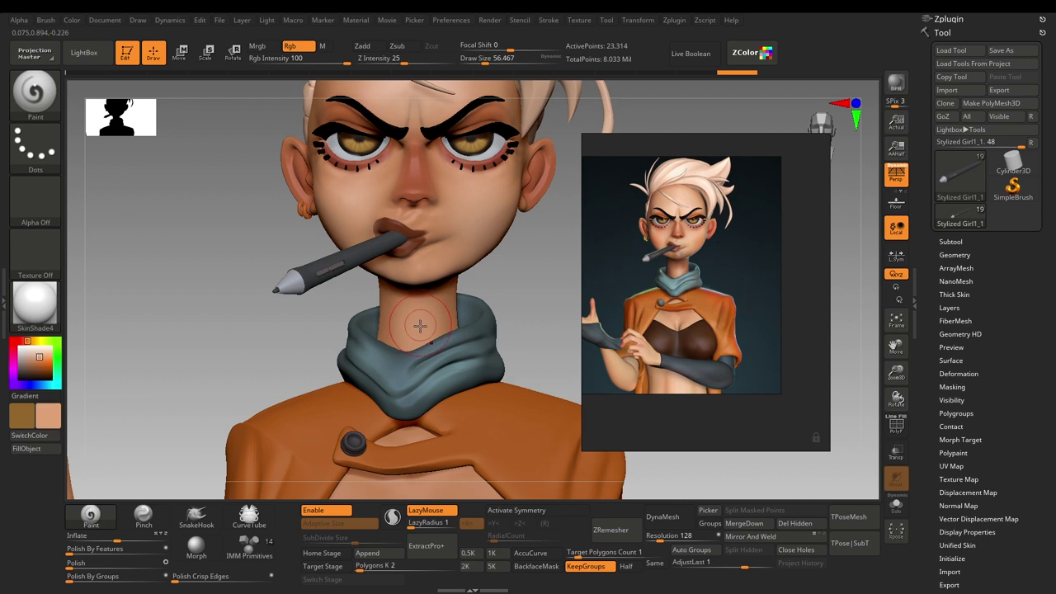
{"action": "left_click", "coordinate": [420, 327], "text": "alt"}
{"action": "key", "text": "c"}
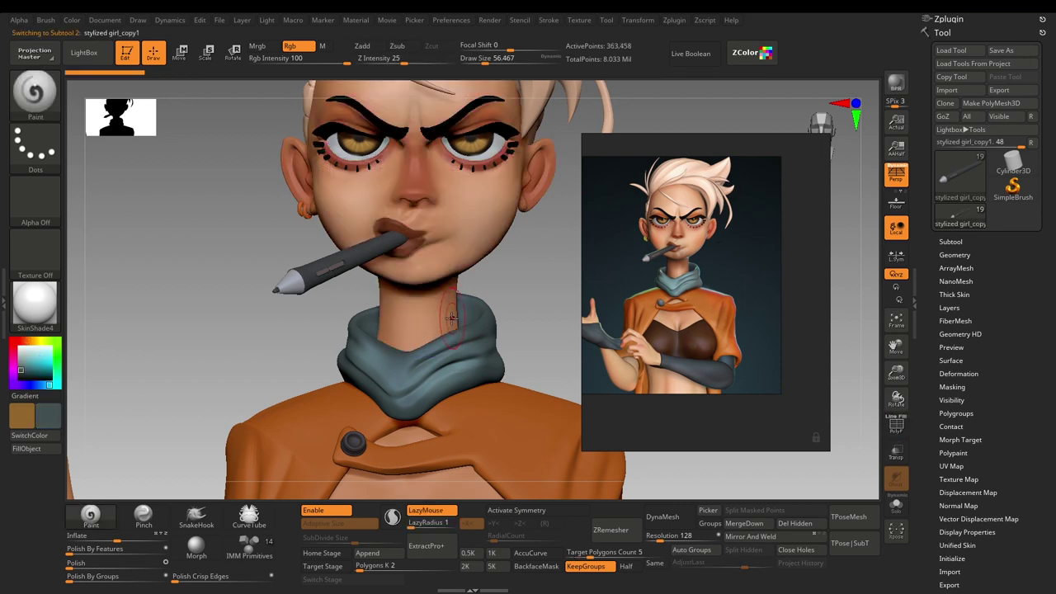
{"action": "right_click", "coordinate": [414, 320]}
{"action": "key", "text": "c"}
{"action": "right_click", "coordinate": [320, 345]}
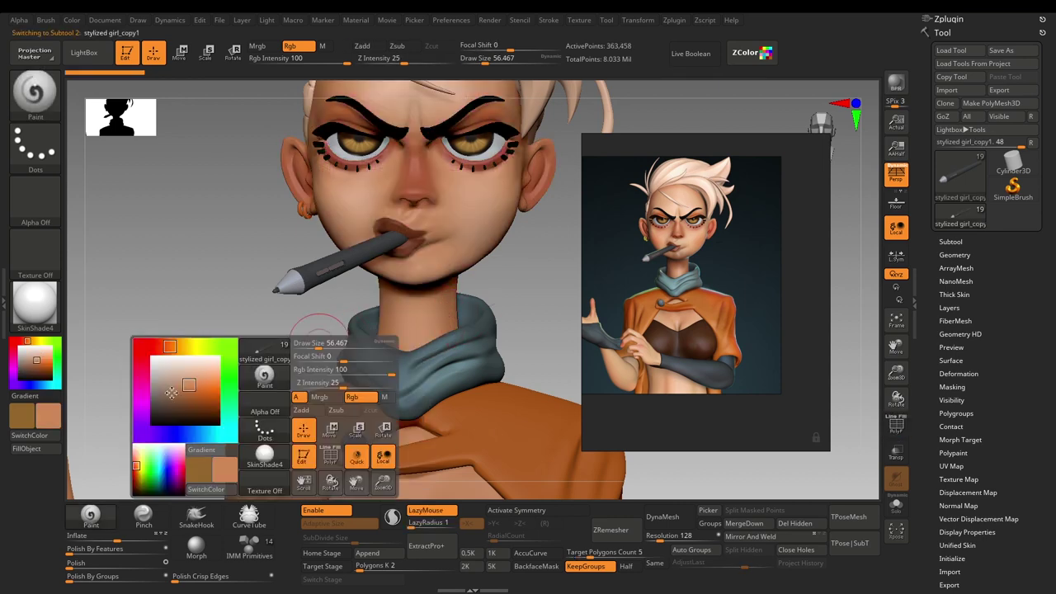
{"action": "left_click_drag", "start_coordinate": [188, 385], "coordinate": [177, 396]}
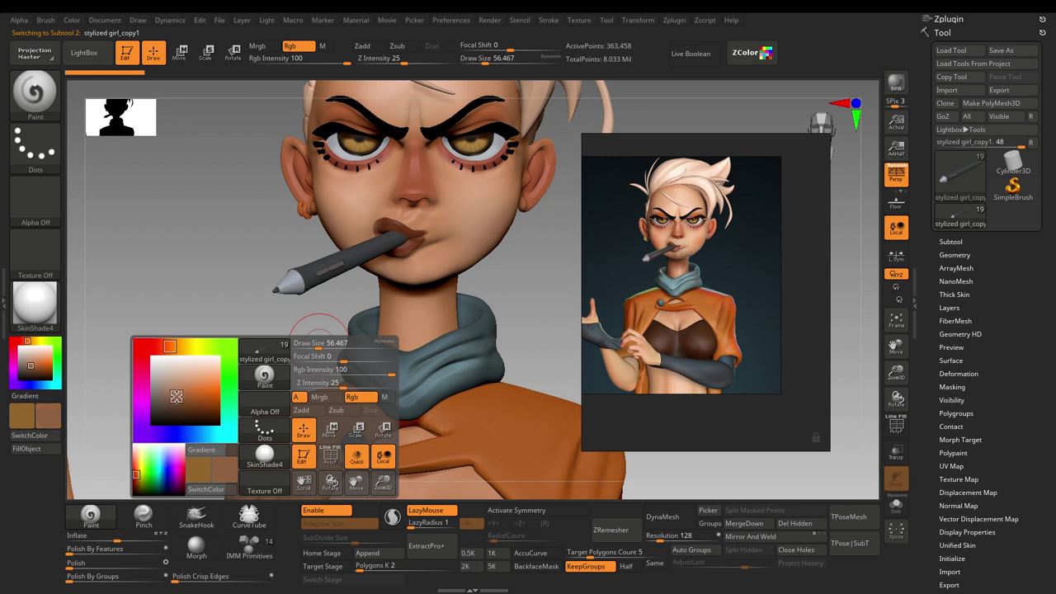
Enlarge the draw size to about 94 and shade the sides and base of the neck with the muted brown
{"action": "key", "text": "s"}
{"action": "left_click_drag", "start_coordinate": [443, 323], "coordinate": [455, 317]}
{"action": "key", "text": "s"}
{"action": "mouse_move", "coordinate": [390, 326]}
{"action": "left_mouse_down"}
{"action": "mouse_move", "coordinate": [391, 310]}
{"action": "mouse_move", "coordinate": [385, 337]}
{"action": "mouse_move", "coordinate": [387, 324]}
{"action": "left_mouse_up"}
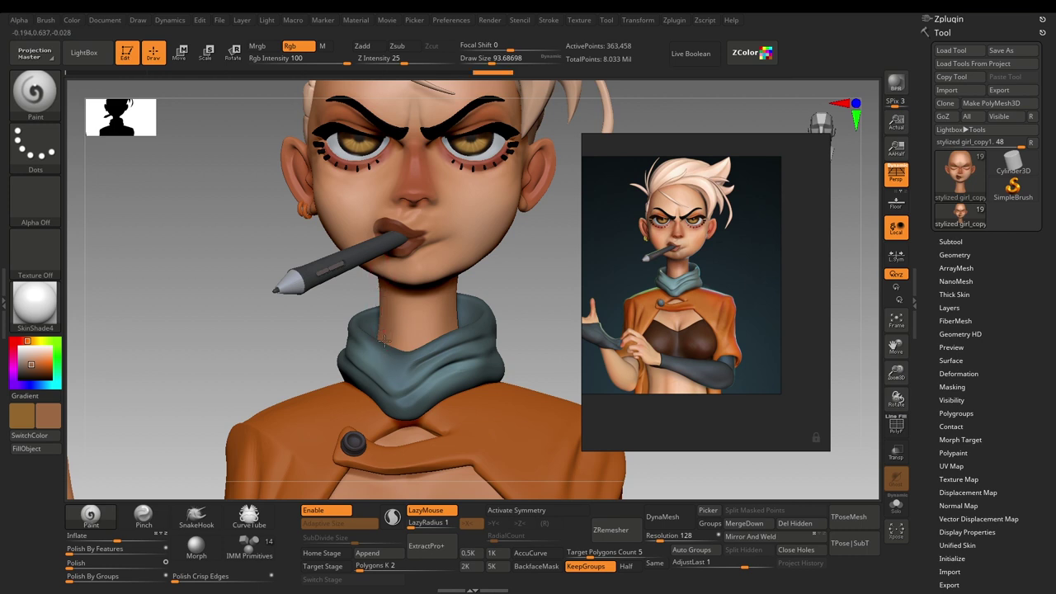
{"action": "left_click_drag", "start_coordinate": [316, 364], "coordinate": [275, 340], "text": "alt"}
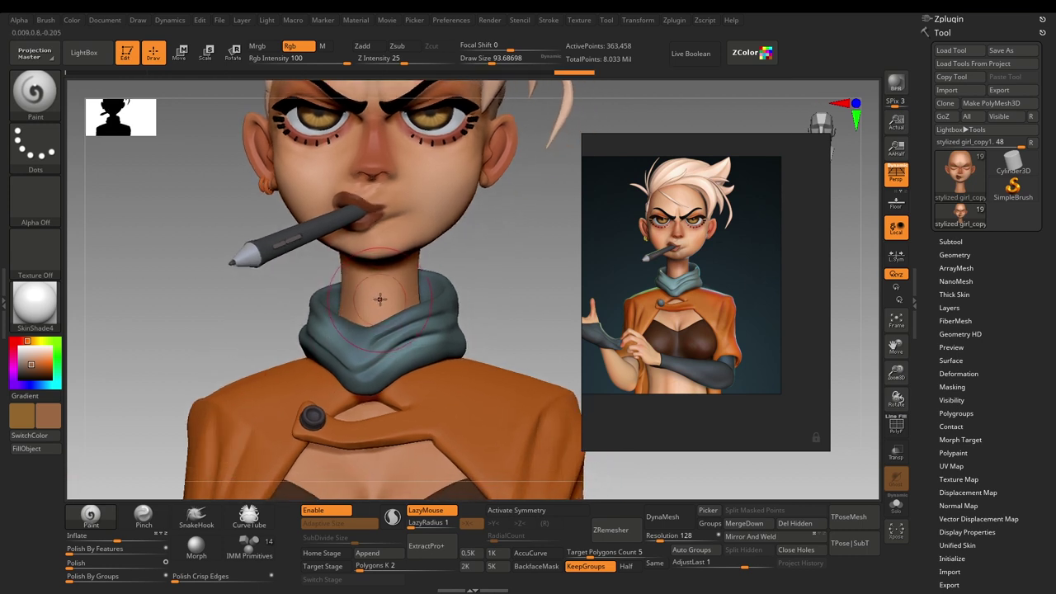
Pick a light peach skin tone and highlight the centre of the neck, reducing the draw size to about 65
{"action": "key", "text": "space"}
{"action": "left_click_drag", "start_coordinate": [100, 405], "coordinate": [97, 400]}
{"action": "key", "text": "bracketleft"}
{"action": "left_click_drag", "start_coordinate": [372, 292], "coordinate": [381, 317]}
{"action": "key", "text": "bracketleft"}
{"action": "key", "text": "bracketleft"}
{"action": "mouse_move", "coordinate": [539, 296]}
{"action": "left_mouse_down", "text": "alt"}
{"action": "mouse_move", "coordinate": [528, 256]}
{"action": "mouse_move", "coordinate": [512, 274]}
{"action": "mouse_move", "coordinate": [531, 215]}
{"action": "mouse_move", "coordinate": [515, 274]}
{"action": "left_mouse_up", "text": "alt"}
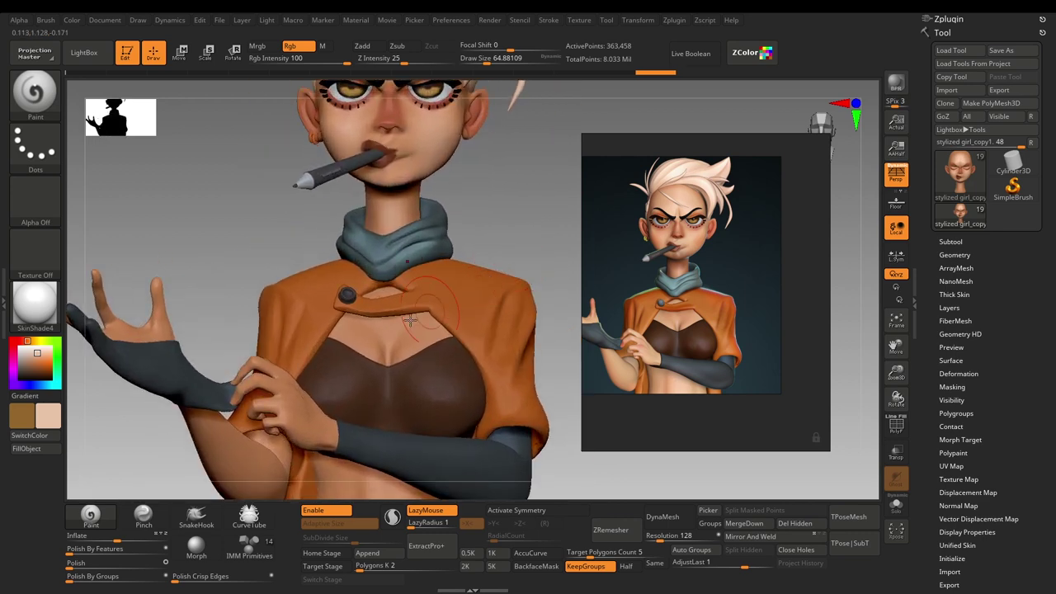
Enlarge the draw size to about 97, make the Body subtool active and lighten the upper chest with light peach
{"action": "key", "text": "bracketright"}
{"action": "key", "text": "bracketright"}
{"action": "key", "text": "bracketright"}
{"action": "left_click_drag", "start_coordinate": [412, 334], "coordinate": [397, 346]}
{"action": "left_click", "coordinate": [411, 343], "text": "alt"}
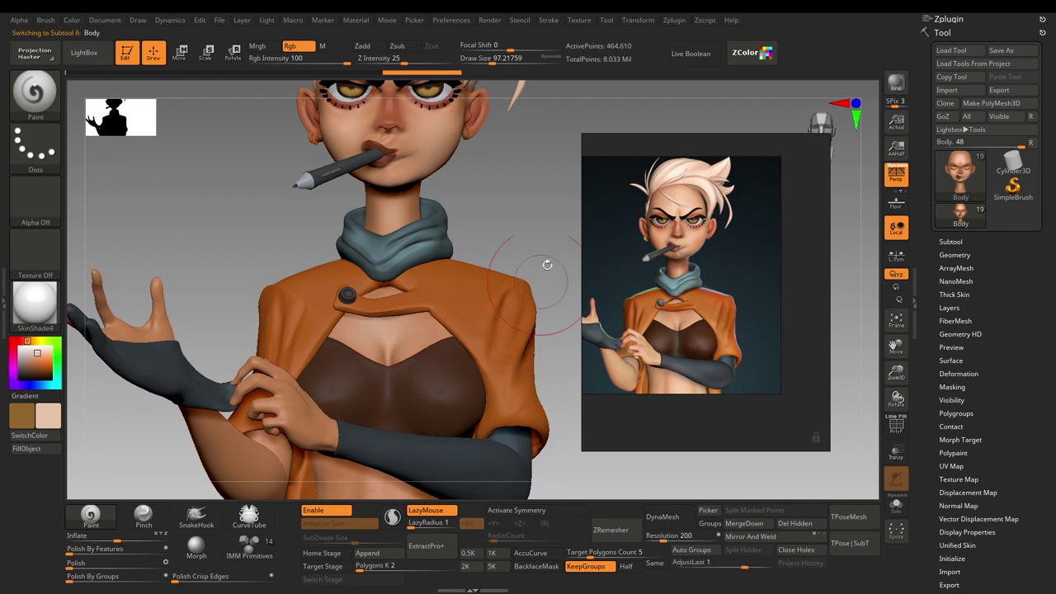
Set the draw size to about 108 and lighten the middle of the belly with the light peach
{"action": "right_click_drag", "start_coordinate": [514, 306], "coordinate": [514, 245], "text": "ctrl"}
{"action": "right_click_drag", "start_coordinate": [461, 371], "coordinate": [495, 285], "text": "alt"}
{"action": "key", "text": "s"}
{"action": "left_click", "coordinate": [427, 355]}
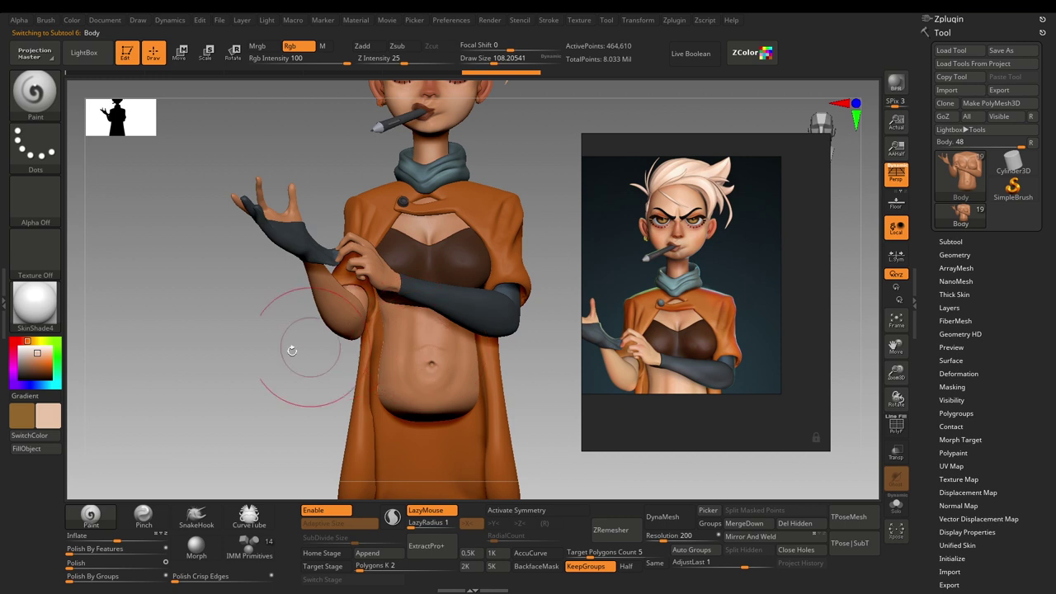
Reduce the draw size to about 59, sample the arm's skin colour and lighten it to a soft peach
{"action": "right_click_drag", "start_coordinate": [308, 346], "coordinate": [316, 363], "text": "ctrl"}
{"action": "key", "text": "s"}
{"action": "left_click", "coordinate": [340, 303]}
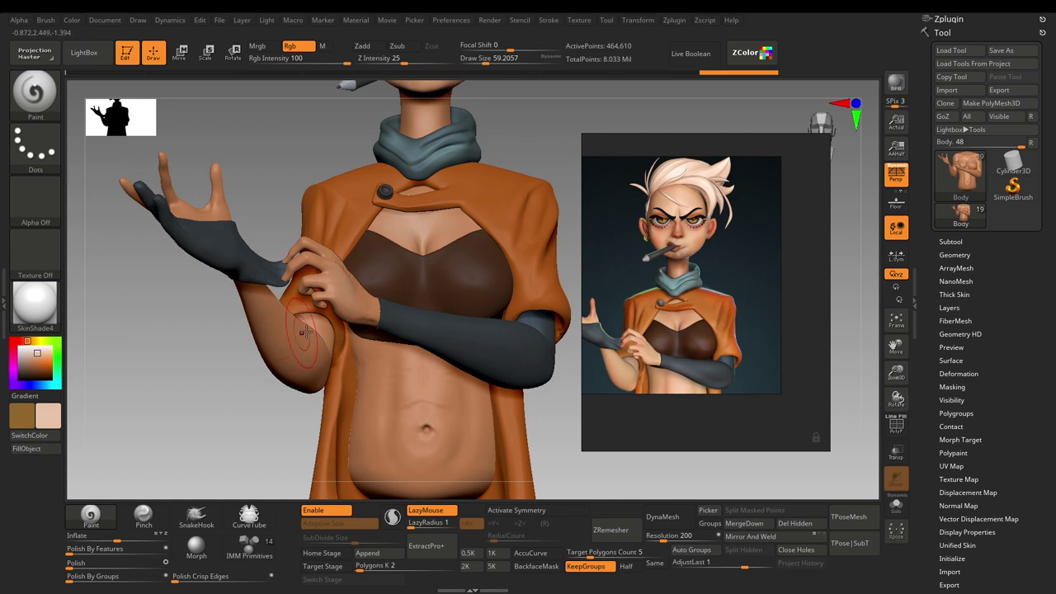
{"action": "right_click", "coordinate": [259, 347]}
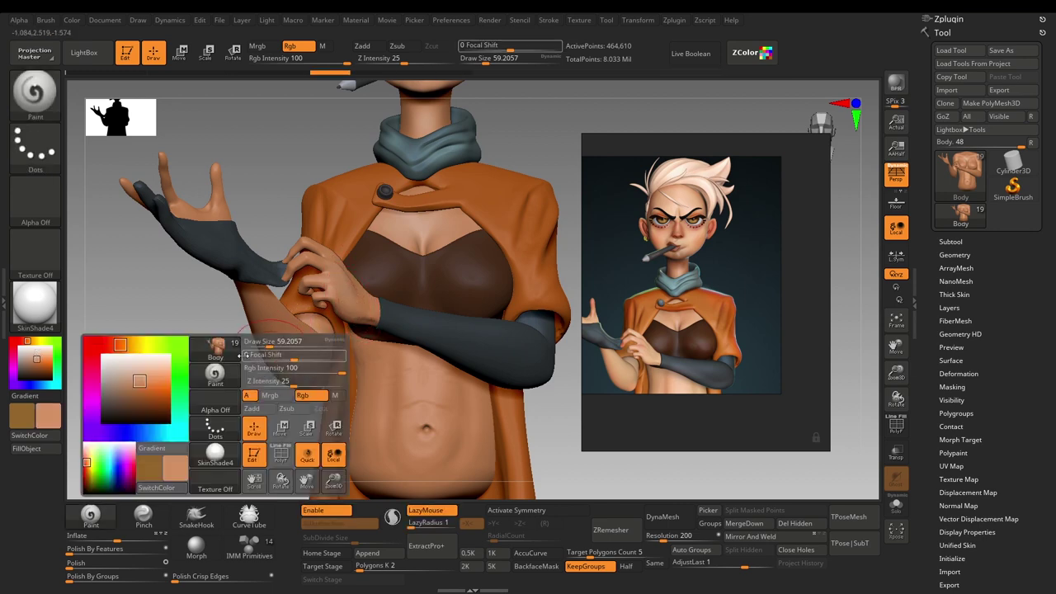
{"action": "left_click_drag", "start_coordinate": [139, 382], "coordinate": [137, 376]}
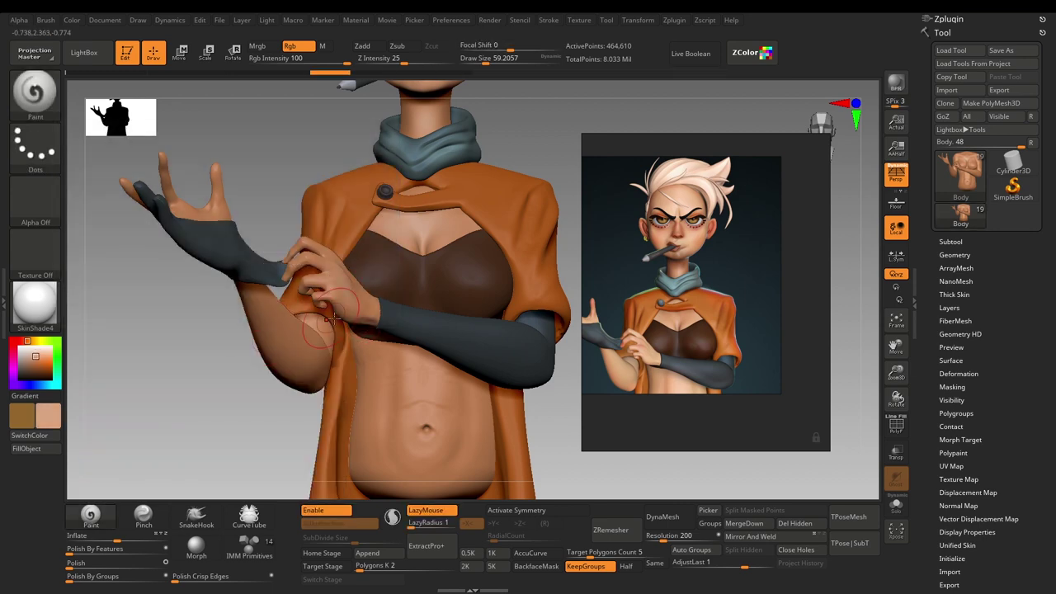
Paint soft peach highlights on the gripping hand and the bare forearm of the raised arm
{"action": "mouse_move", "coordinate": [354, 311]}
{"action": "left_mouse_down"}
{"action": "mouse_move", "coordinate": [357, 293]}
{"action": "mouse_move", "coordinate": [325, 299]}
{"action": "left_mouse_up"}
{"action": "left_click_drag", "start_coordinate": [260, 396], "coordinate": [175, 396]}
{"action": "left_click_drag", "start_coordinate": [371, 291], "coordinate": [362, 272]}
{"action": "mouse_move", "coordinate": [304, 367]}
{"action": "left_mouse_down"}
{"action": "mouse_move", "coordinate": [386, 286]}
{"action": "mouse_move", "coordinate": [360, 290]}
{"action": "left_mouse_up"}
{"action": "mouse_move", "coordinate": [269, 377]}
{"action": "left_mouse_down"}
{"action": "mouse_move", "coordinate": [343, 373]}
{"action": "mouse_move", "coordinate": [311, 363]}
{"action": "left_mouse_up"}
Enlarge the draw size to about 68 and extend the soft peach highlights over the raised arm's forearm and elbow
{"action": "key", "text": "s"}
{"action": "mouse_move", "coordinate": [246, 395]}
{"action": "left_mouse_down"}
{"action": "mouse_move", "coordinate": [238, 410]}
{"action": "mouse_move", "coordinate": [236, 355]}
{"action": "mouse_move", "coordinate": [287, 374]}
{"action": "mouse_move", "coordinate": [300, 355]}
{"action": "mouse_move", "coordinate": [291, 335]}
{"action": "mouse_move", "coordinate": [297, 359]}
{"action": "left_mouse_up"}
{"action": "key", "text": "s"}
{"action": "key", "text": "s"}
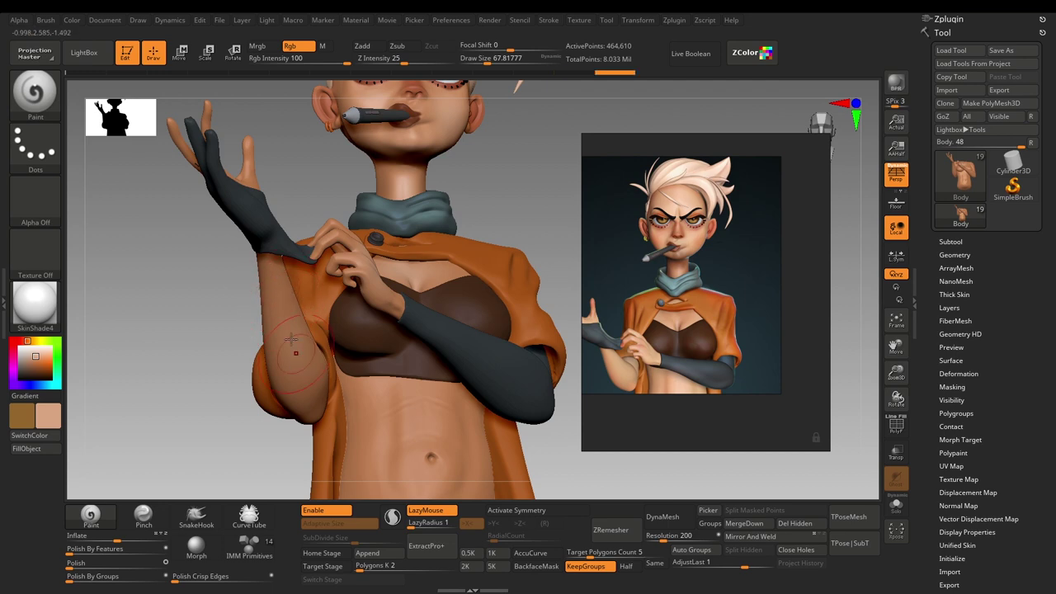
{"action": "left_click_drag", "start_coordinate": [256, 400], "coordinate": [187, 420]}
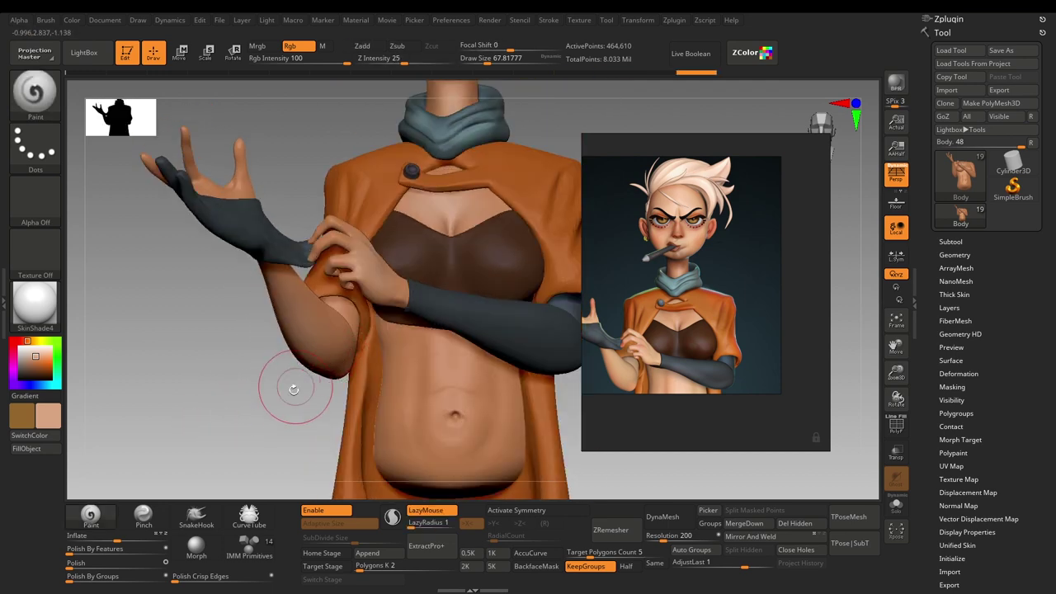
{"action": "left_click_drag", "start_coordinate": [289, 388], "coordinate": [247, 396]}
{"action": "left_click_drag", "start_coordinate": [346, 358], "coordinate": [403, 376]}
{"action": "left_click_drag", "start_coordinate": [396, 367], "coordinate": [287, 297]}
Return to the scarf subtool, sample its light teal and brighten the raised folds on its side
{"action": "left_click_drag", "start_coordinate": [314, 405], "coordinate": [264, 324], "text": "alt"}
{"action": "mouse_move", "coordinate": [262, 388]}
{"action": "left_mouse_down", "text": "alt"}
{"action": "mouse_move", "coordinate": [243, 342]}
{"action": "mouse_move", "coordinate": [241, 411]}
{"action": "mouse_move", "coordinate": [255, 404]}
{"action": "mouse_move", "coordinate": [238, 412]}
{"action": "mouse_move", "coordinate": [282, 421]}
{"action": "mouse_move", "coordinate": [220, 401]}
{"action": "mouse_move", "coordinate": [153, 435]}
{"action": "left_mouse_up", "text": "alt"}
{"action": "left_click_drag", "start_coordinate": [488, 251], "coordinate": [472, 236], "text": "alt"}
{"action": "key", "text": "c"}
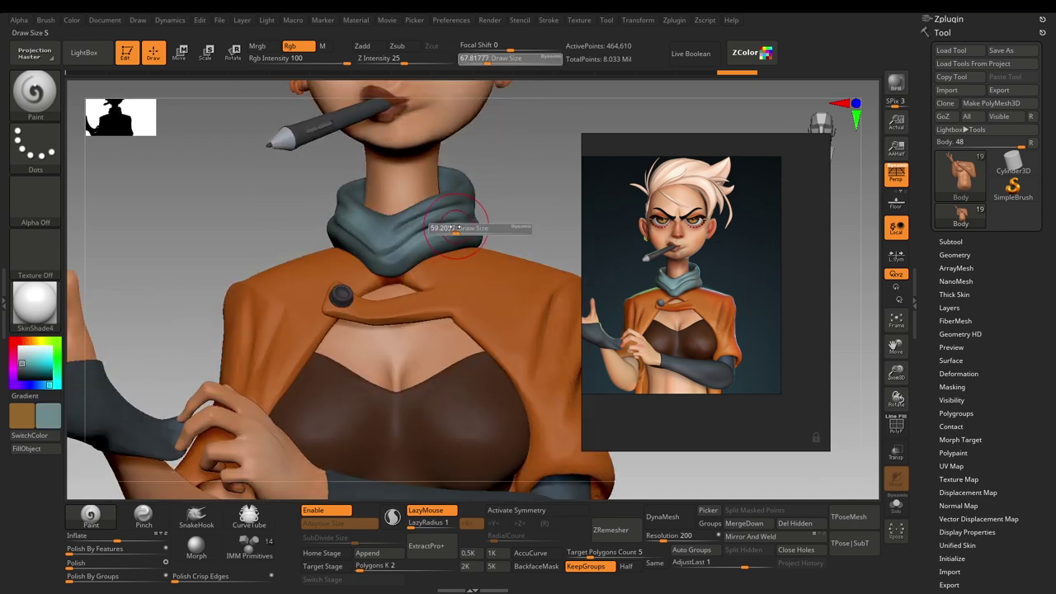
{"action": "left_click", "coordinate": [445, 234], "text": "alt"}
{"action": "left_click", "coordinate": [465, 231], "text": "alt"}
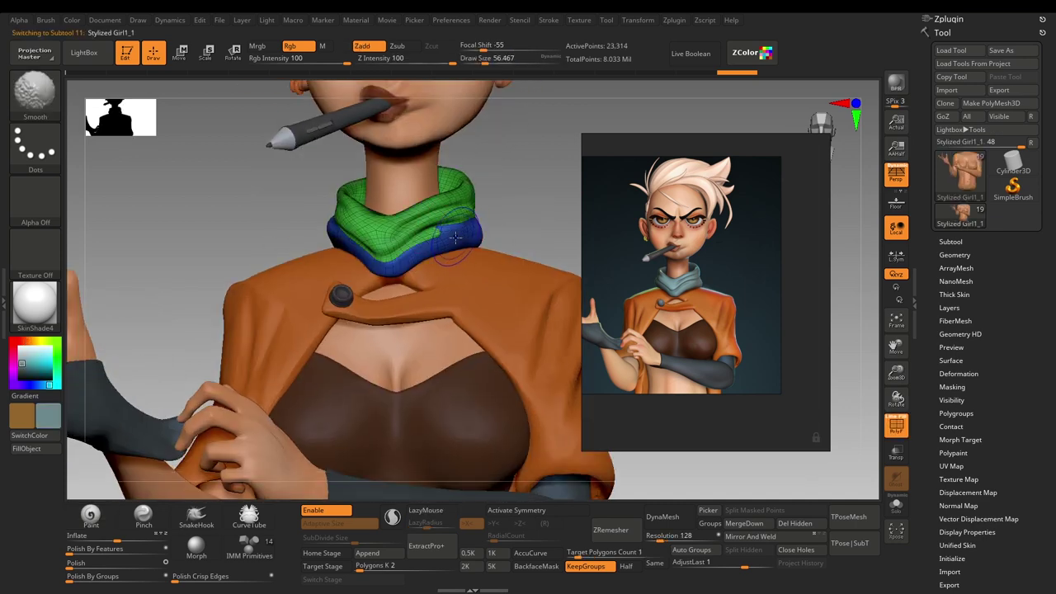
{"action": "left_click_drag", "start_coordinate": [448, 233], "coordinate": [459, 215]}
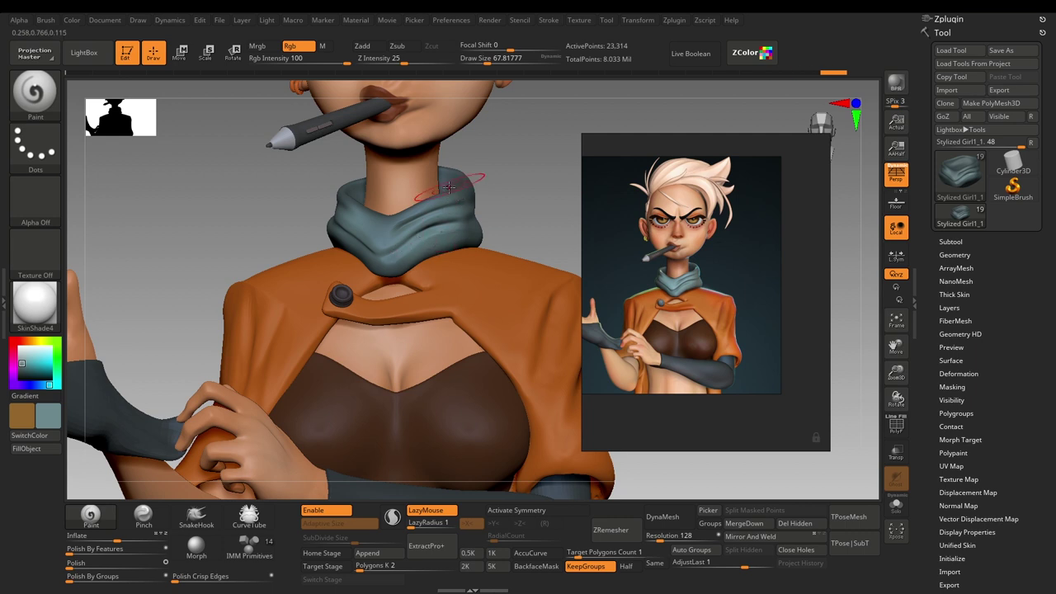
Darken the sampled teal, reduce the draw size to about 46 and shade the scarf's inner collar and creases
{"action": "key", "text": "c"}
{"action": "key", "text": "space"}
{"action": "left_click_drag", "start_coordinate": [239, 281], "coordinate": [241, 289]}
{"action": "key", "text": "s"}
{"action": "left_click_drag", "start_coordinate": [449, 178], "coordinate": [444, 179]}
{"action": "mouse_move", "coordinate": [506, 167]}
{"action": "left_mouse_down", "text": "alt"}
{"action": "mouse_move", "coordinate": [488, 252]}
{"action": "mouse_move", "coordinate": [523, 239]}
{"action": "left_mouse_up", "text": "alt"}
{"action": "left_click_drag", "start_coordinate": [549, 180], "coordinate": [541, 240]}
{"action": "mouse_move", "coordinate": [426, 292]}
{"action": "left_mouse_down"}
{"action": "mouse_move", "coordinate": [431, 276]}
{"action": "mouse_move", "coordinate": [421, 305]}
{"action": "left_mouse_up"}
Solo the scarf, enlarge the draw size to about 182 and darken its hollow interior with the dark teal
{"action": "left_click", "coordinate": [470, 251]}
{"action": "left_click_drag", "start_coordinate": [498, 245], "coordinate": [524, 299]}
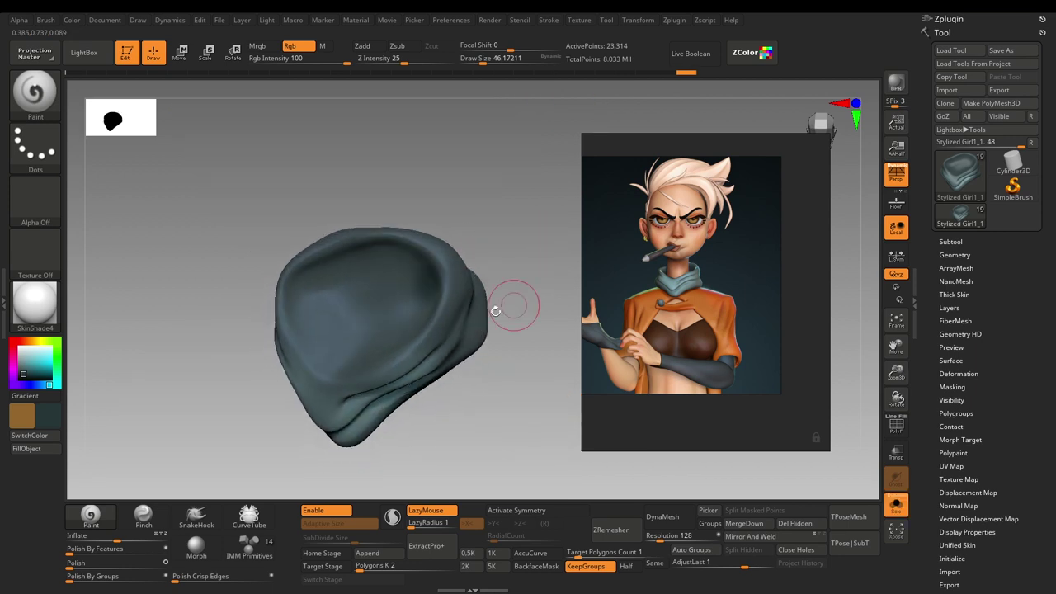
{"action": "right_click_drag", "start_coordinate": [357, 285], "coordinate": [353, 295]}
{"action": "key", "text": "s"}
{"action": "mouse_move", "coordinate": [345, 315]}
{"action": "left_mouse_down"}
{"action": "mouse_move", "coordinate": [374, 307]}
{"action": "mouse_move", "coordinate": [351, 336]}
{"action": "left_mouse_up"}
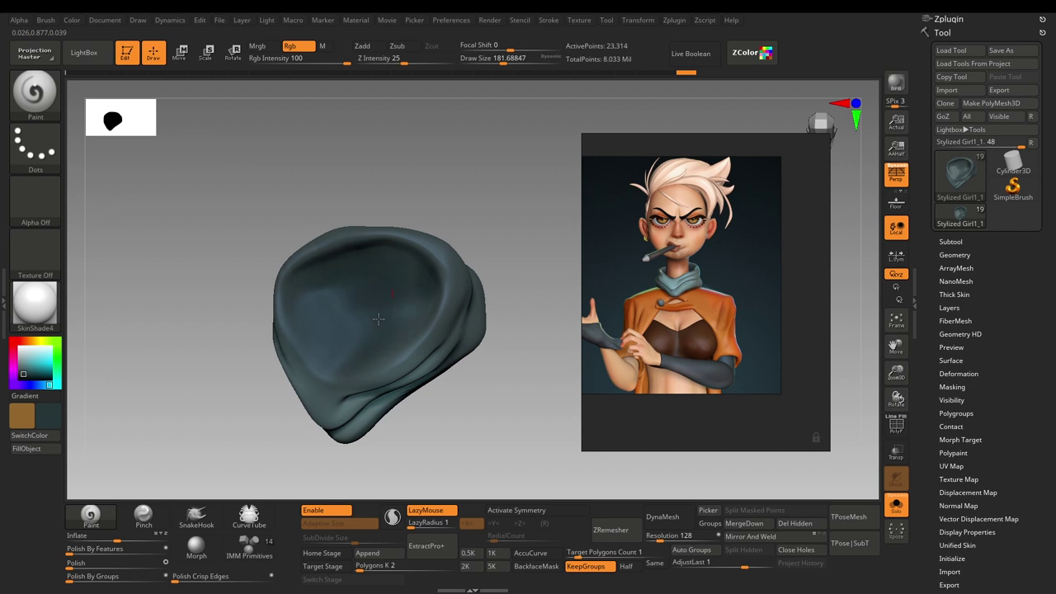
{"action": "left_click_drag", "start_coordinate": [333, 333], "coordinate": [333, 335]}
Reduce the draw size to about 94 and darken the opposite inner wall of the scarf
{"action": "left_click_drag", "start_coordinate": [422, 412], "coordinate": [489, 401]}
{"action": "key", "text": "s"}
{"action": "left_click_drag", "start_coordinate": [427, 317], "coordinate": [416, 317]}
{"action": "left_click_drag", "start_coordinate": [421, 324], "coordinate": [411, 341]}
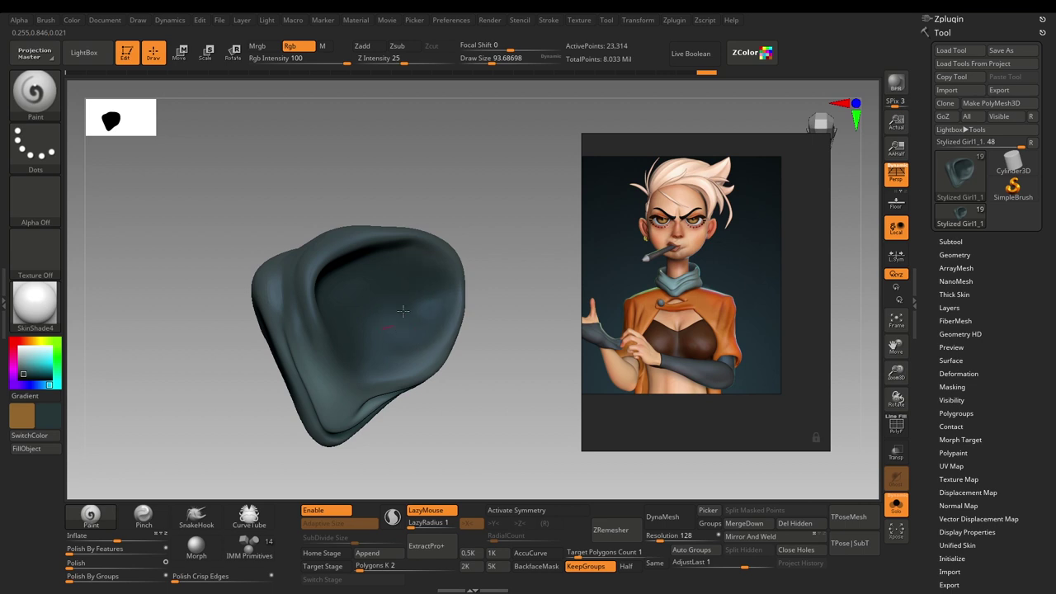
Touch up the dark shading on the scarf's inner wall and exit solo to compare it on the character
{"action": "right_click_drag", "start_coordinate": [452, 335], "coordinate": [379, 330]}
{"action": "left_click_drag", "start_coordinate": [376, 343], "coordinate": [383, 325]}
{"action": "left_click_drag", "start_coordinate": [468, 391], "coordinate": [491, 327]}
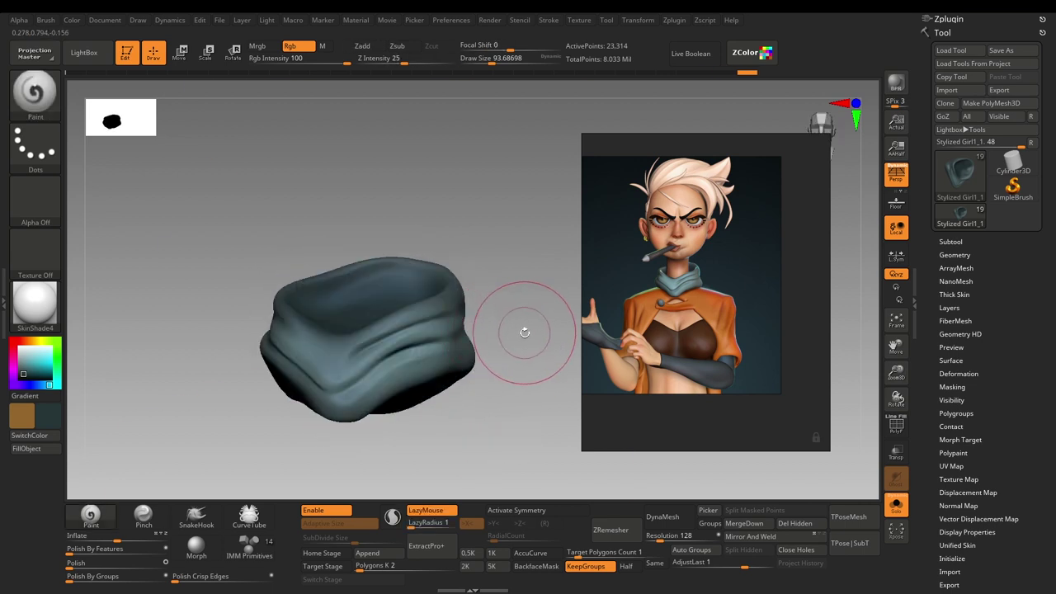
{"action": "key", "text": "alt+shift+s"}
{"action": "mouse_move", "coordinate": [542, 306]}
{"action": "left_mouse_down", "text": "alt"}
{"action": "mouse_move", "coordinate": [533, 217]}
{"action": "mouse_move", "coordinate": [530, 295]}
{"action": "left_mouse_up", "text": "alt"}
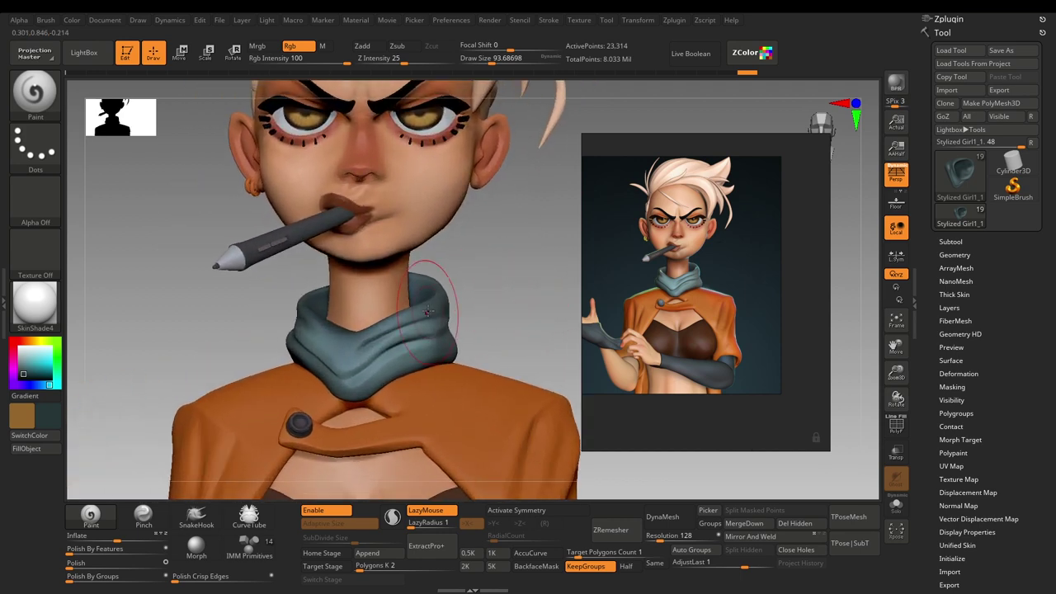
Solo the scarf again, darken the teal further and deepen its hollow interior with a draw size of about 116
{"action": "key", "text": "alt+shift+s"}
{"action": "left_click_drag", "start_coordinate": [488, 272], "coordinate": [275, 352]}
{"action": "key", "text": "space"}
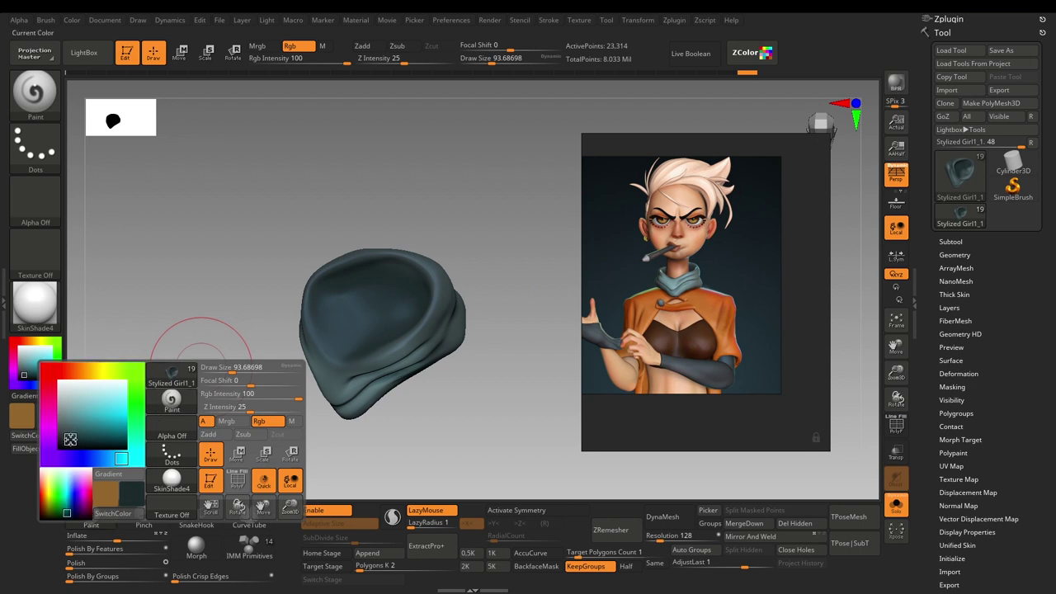
{"action": "left_click_drag", "start_coordinate": [510, 413], "coordinate": [498, 423]}
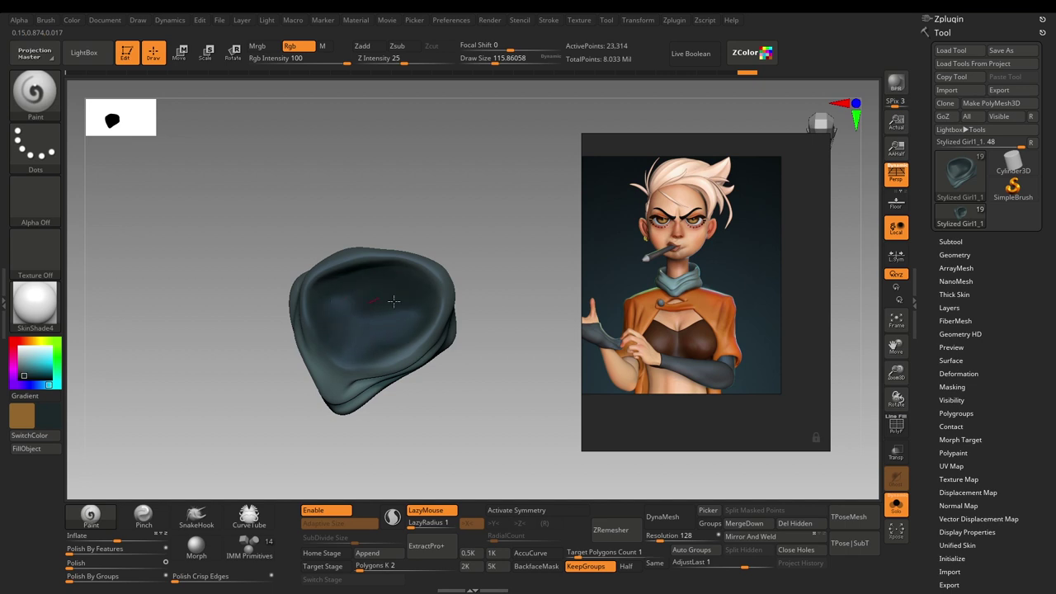
{"action": "left_click_drag", "start_coordinate": [457, 420], "coordinate": [478, 328]}
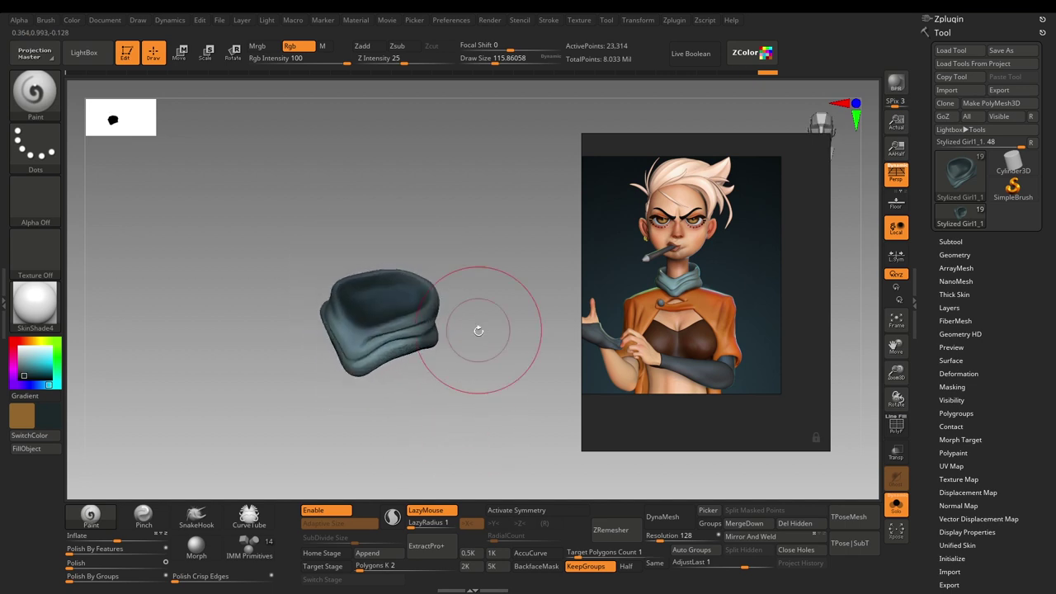
Show the full character, sample the scarf's light teal and paint its front folds with a draw size of about 68
{"action": "key", "text": "alt+s"}
{"action": "mouse_move", "coordinate": [536, 360]}
{"action": "left_mouse_down"}
{"action": "mouse_move", "coordinate": [531, 328]}
{"action": "mouse_move", "coordinate": [518, 381]}
{"action": "left_mouse_up"}
{"action": "key", "text": "c"}
{"action": "left_click_drag", "start_coordinate": [336, 335], "coordinate": [333, 350]}
{"action": "key", "text": "s"}
{"action": "left_click", "coordinate": [356, 352]}
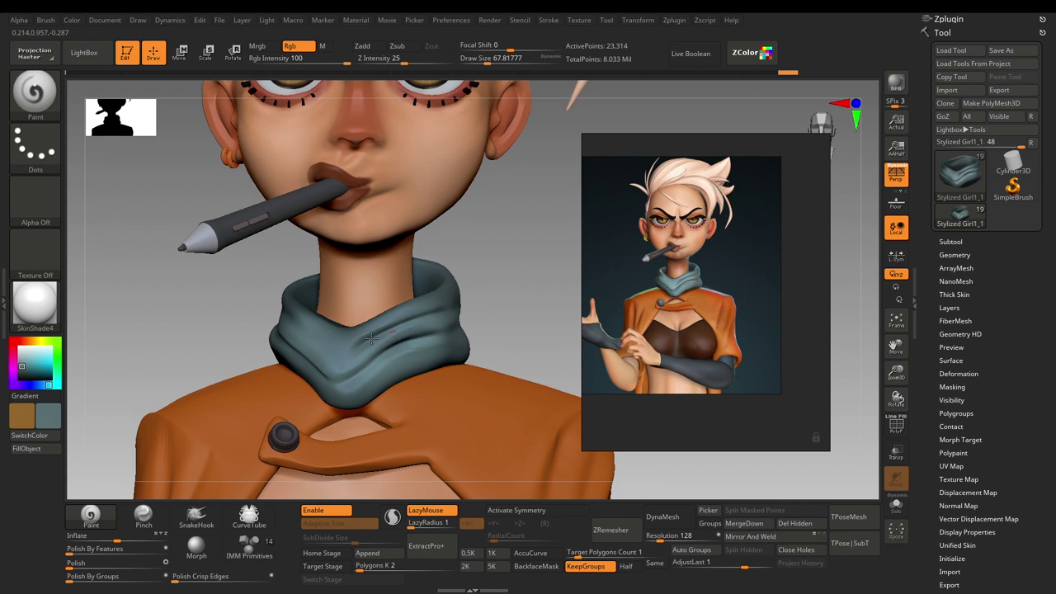
Brighten the teal slightly and paint the raised front and side folds of the scarf, resampling the scarf colour between strokes
{"action": "key", "text": "space"}
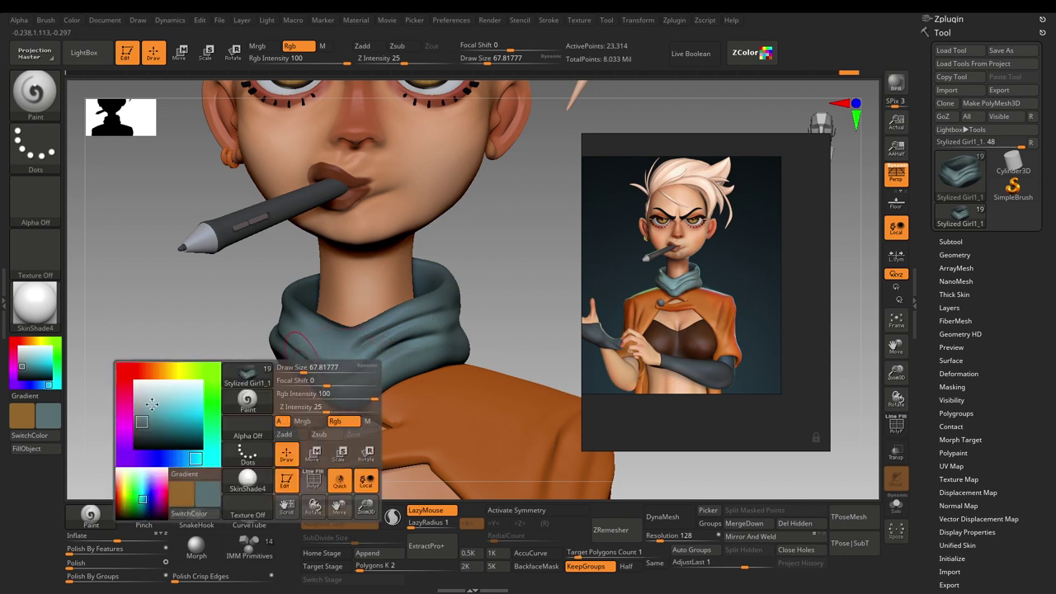
{"action": "left_click_drag", "start_coordinate": [140, 421], "coordinate": [139, 416]}
{"action": "key", "text": "s"}
{"action": "left_click", "coordinate": [341, 354]}
{"action": "mouse_move", "coordinate": [339, 362]}
{"action": "left_mouse_down"}
{"action": "mouse_move", "coordinate": [341, 346]}
{"action": "mouse_move", "coordinate": [311, 341]}
{"action": "mouse_move", "coordinate": [377, 365]}
{"action": "mouse_move", "coordinate": [429, 357]}
{"action": "left_mouse_up"}
{"action": "key", "text": "c"}
{"action": "key", "text": "s"}
{"action": "left_click_drag", "start_coordinate": [449, 350], "coordinate": [455, 350]}
{"action": "left_click_drag", "start_coordinate": [440, 357], "coordinate": [437, 360]}
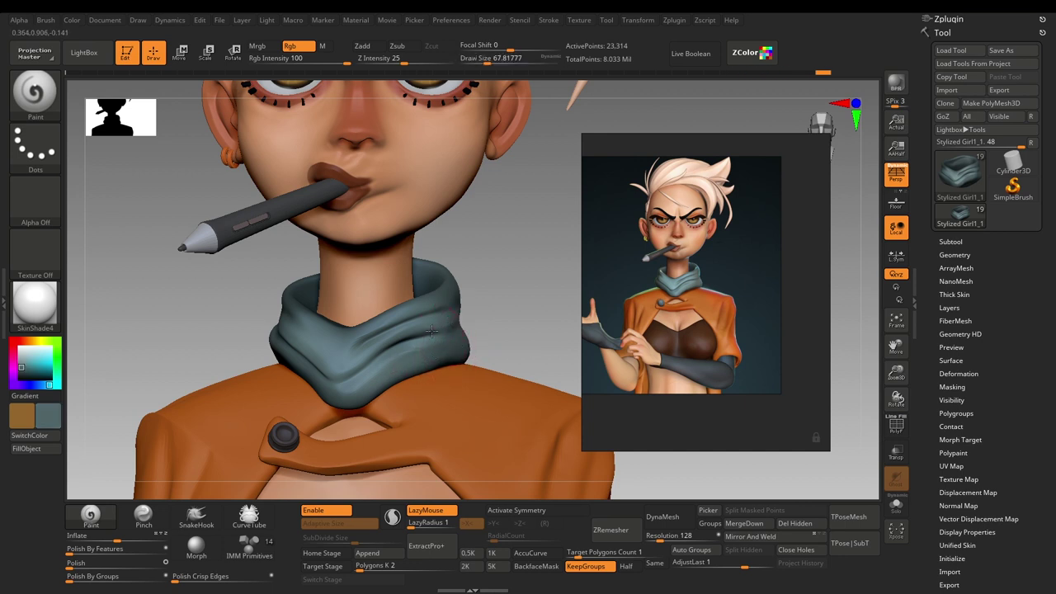
Sample the cape's light orange from the reference image with ZColor and set it as the paint colour
{"action": "left_click_drag", "start_coordinate": [515, 319], "coordinate": [461, 307], "text": "alt"}
{"action": "key", "text": "c"}
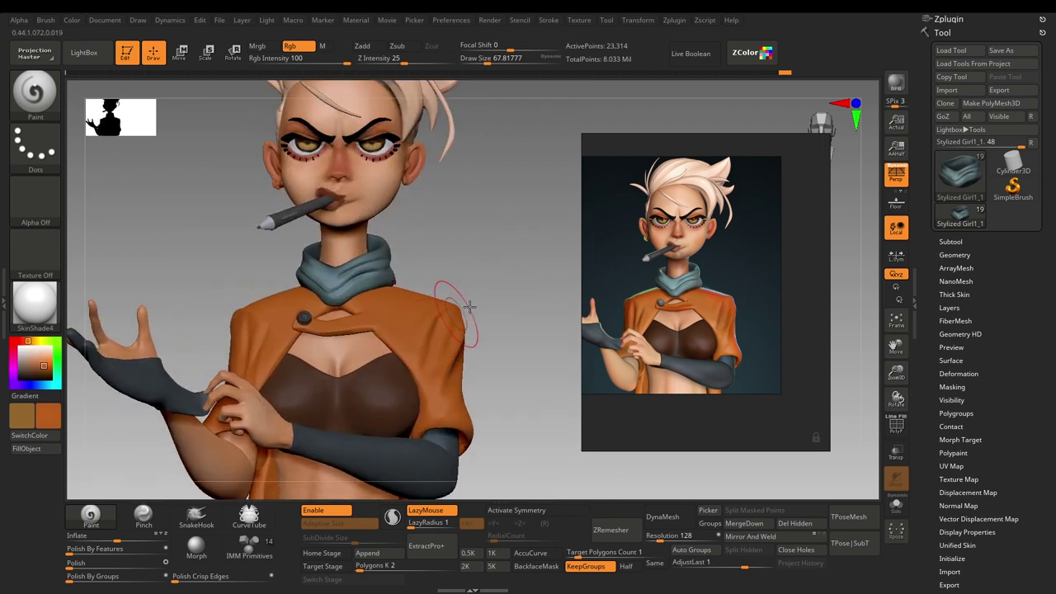
{"action": "key", "text": "space"}
{"action": "left_click", "coordinate": [752, 56]}
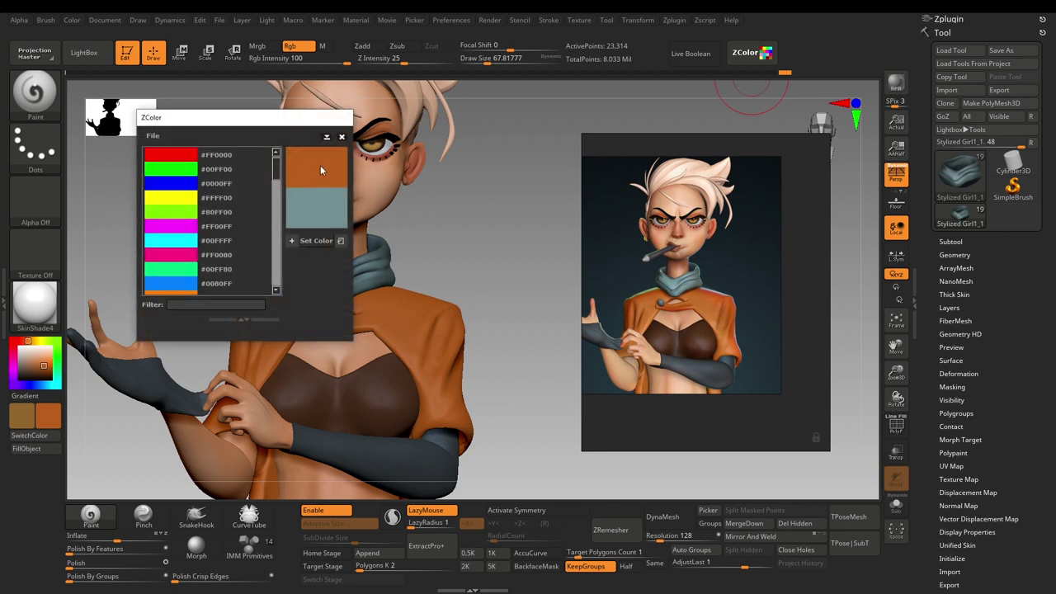
{"action": "key", "text": "c"}
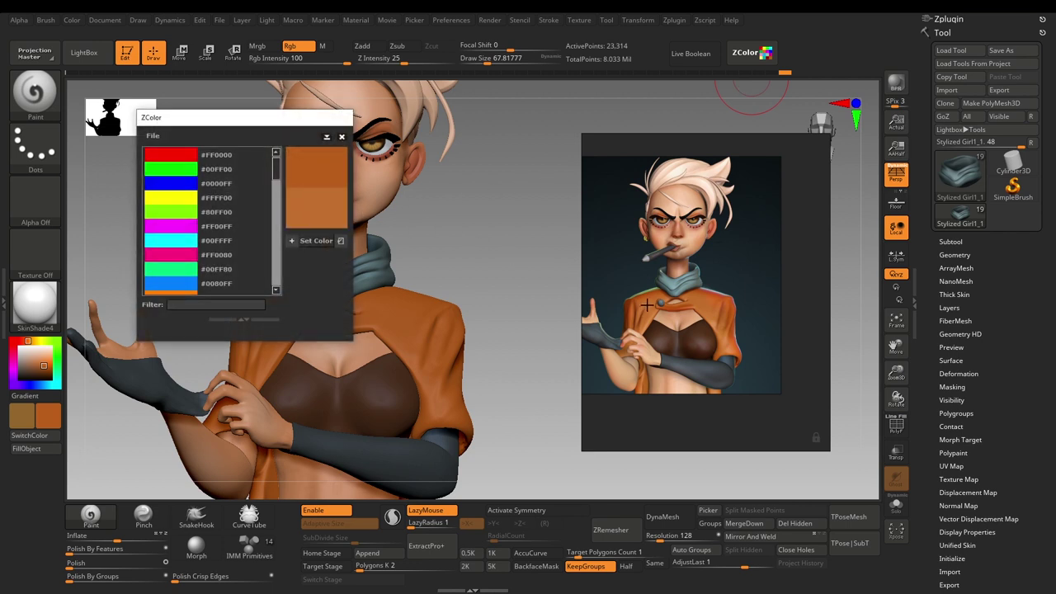
{"action": "left_click", "coordinate": [318, 240]}
{"action": "left_click", "coordinate": [342, 137]}
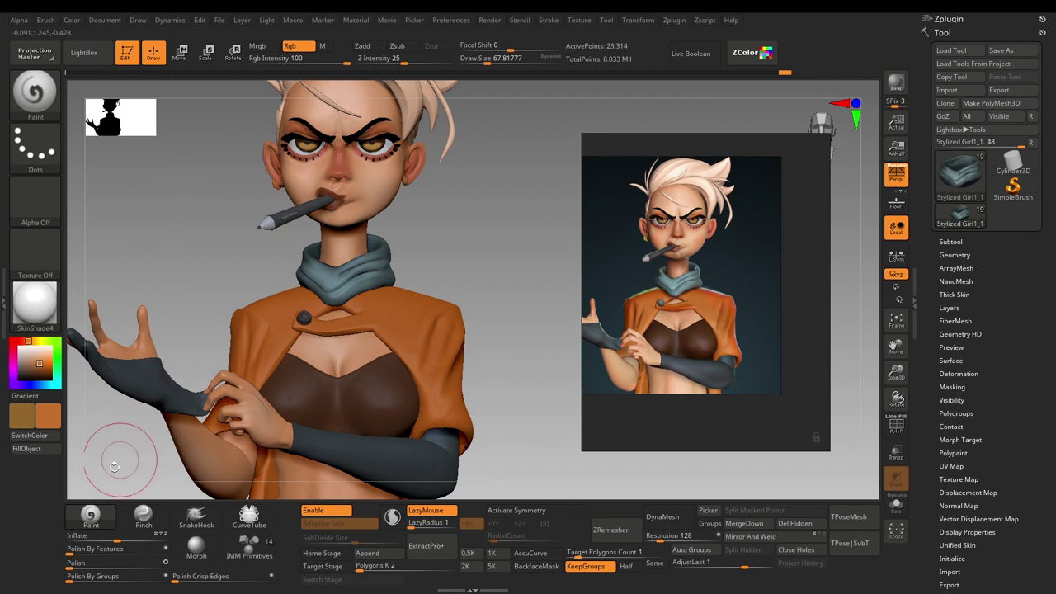
Switch to the orange Dress subtool and check its polygroups and wireframe
{"action": "left_click_drag", "start_coordinate": [505, 250], "coordinate": [502, 201], "text": "alt"}
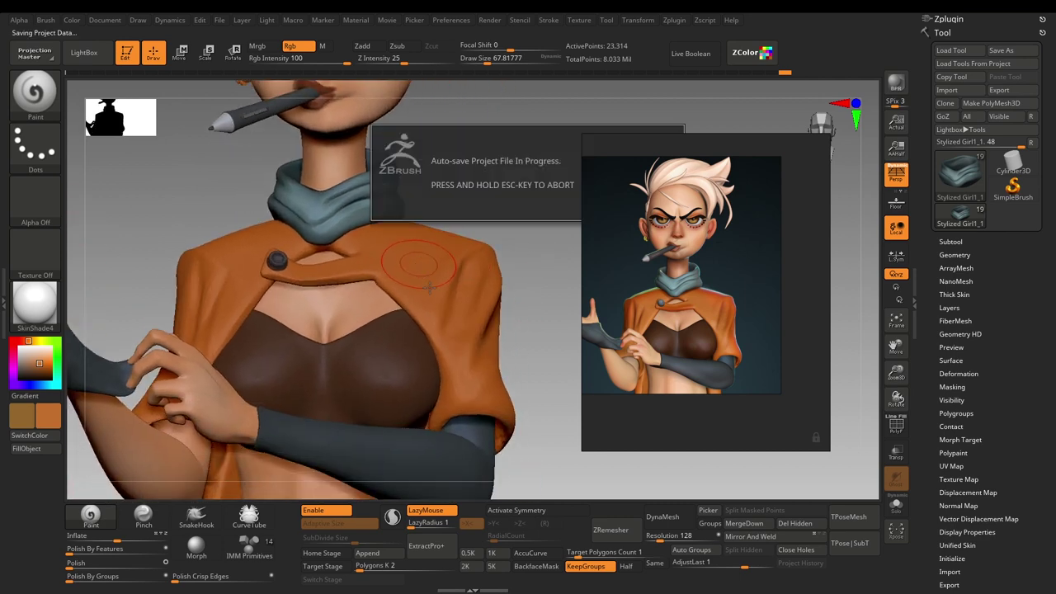
{"action": "key", "text": "s"}
{"action": "left_click_drag", "start_coordinate": [457, 310], "coordinate": [468, 312]}
{"action": "key", "text": "shift+f"}
{"action": "key", "text": "shift+f"}
{"action": "left_click", "coordinate": [470, 310], "text": "alt"}
{"action": "key", "text": "shift+f"}
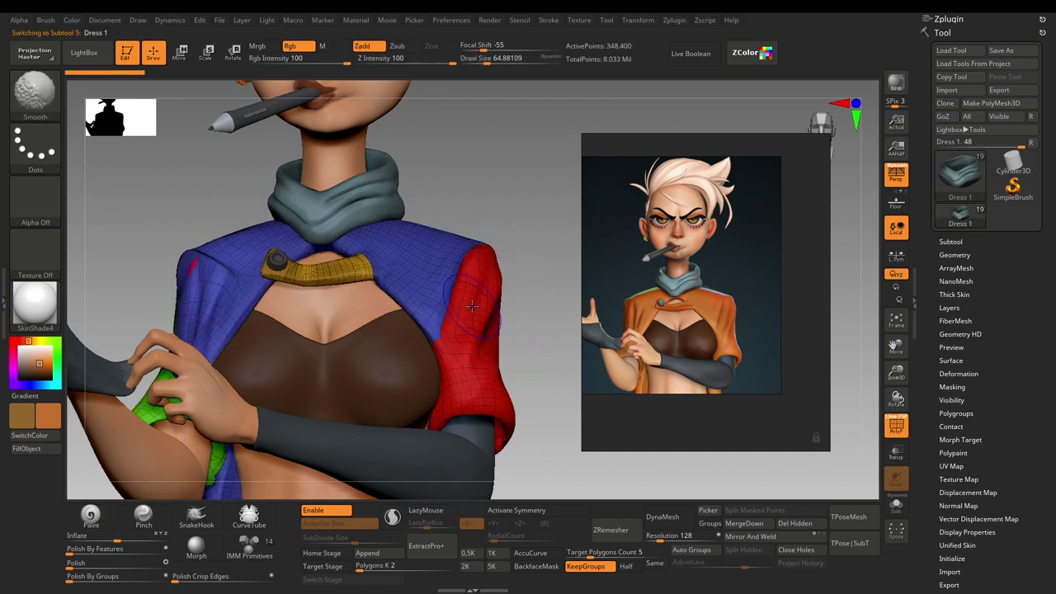
{"action": "key", "text": "shift+f"}
Set the draw size to 112 and paint light orange highlights on the cape's shoulder and sleeve beside the reference image
{"action": "key", "text": "ctrl+d"}
{"action": "key", "text": "s"}
{"action": "key", "text": "shift+d"}
{"action": "key", "text": "s"}
{"action": "left_click_drag", "start_coordinate": [440, 269], "coordinate": [435, 281]}
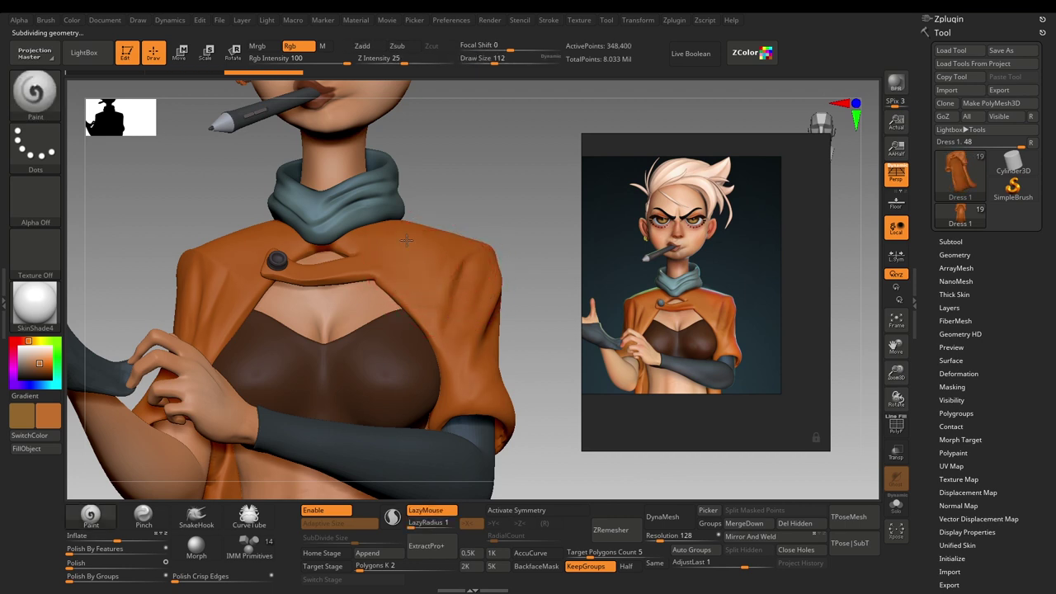
{"action": "mouse_move", "coordinate": [466, 338]}
{"action": "left_mouse_down"}
{"action": "mouse_move", "coordinate": [467, 363]}
{"action": "mouse_move", "coordinate": [470, 332]}
{"action": "left_mouse_up"}
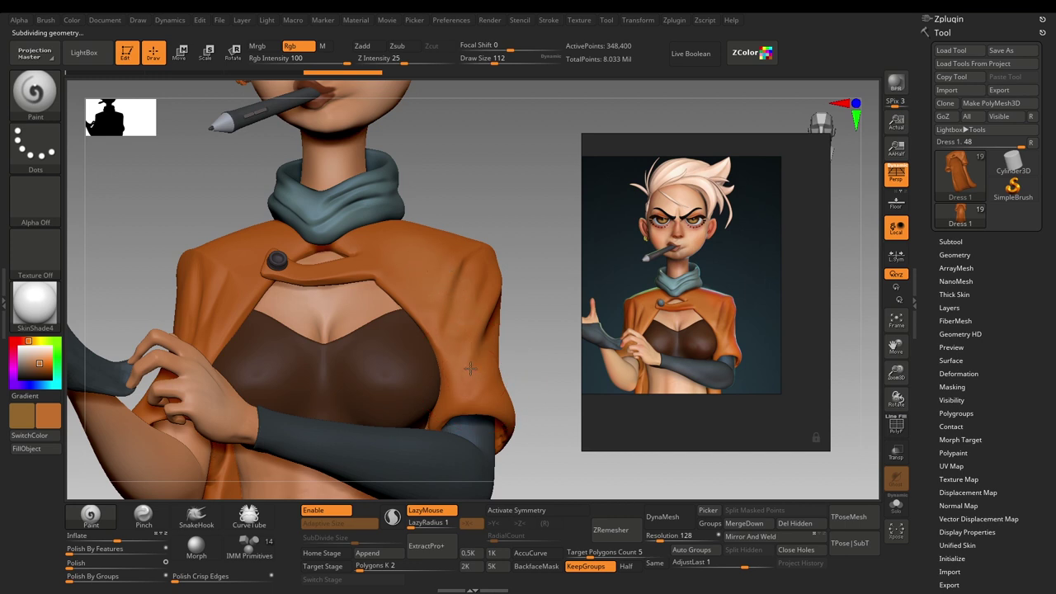
{"action": "left_click_drag", "start_coordinate": [467, 294], "coordinate": [441, 283]}
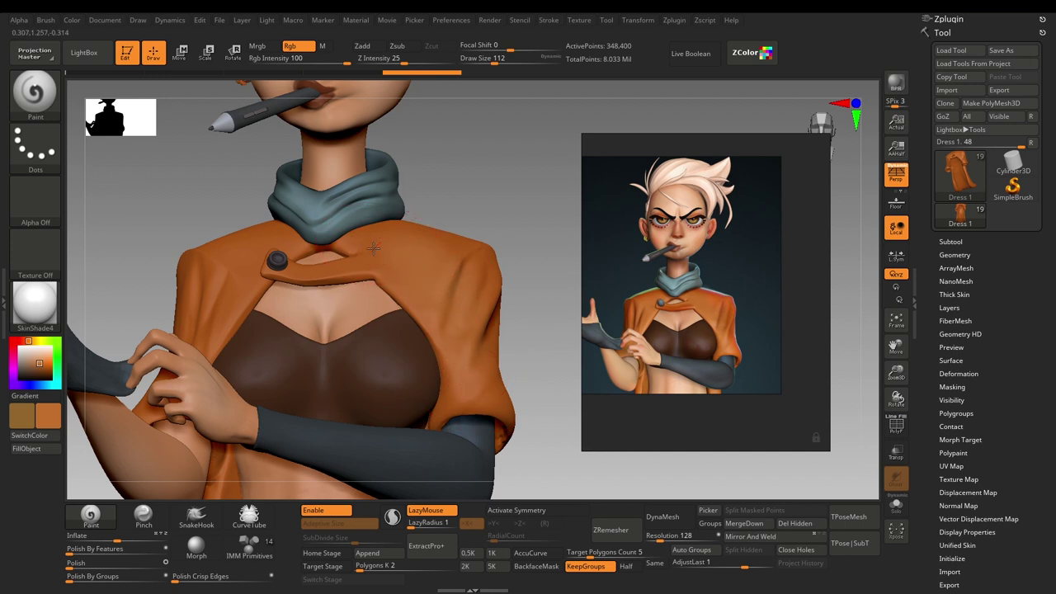
Reduce the draw size to about 97 and highlight the cape's collar area and opposite shoulder
{"action": "mouse_move", "coordinate": [374, 260]}
{"action": "left_mouse_down"}
{"action": "mouse_move", "coordinate": [250, 246]}
{"action": "mouse_move", "coordinate": [238, 296]}
{"action": "mouse_move", "coordinate": [227, 285]}
{"action": "mouse_move", "coordinate": [214, 307]}
{"action": "left_mouse_up"}
{"action": "key", "text": "s"}
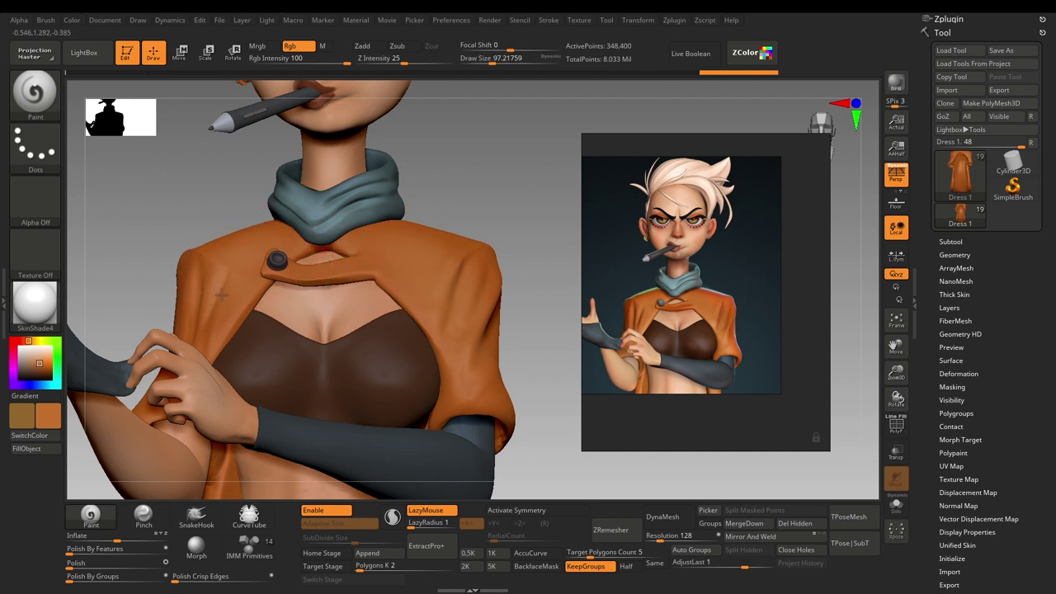
{"action": "left_click_drag", "start_coordinate": [248, 266], "coordinate": [225, 292]}
Continue brightening the raised folds of the cape's shoulder and sleeve with the light orange
{"action": "mouse_move", "coordinate": [552, 383]}
{"action": "left_mouse_down", "text": "alt"}
{"action": "mouse_move", "coordinate": [562, 316]}
{"action": "mouse_move", "coordinate": [512, 304]}
{"action": "mouse_move", "coordinate": [469, 326]}
{"action": "mouse_move", "coordinate": [502, 316]}
{"action": "left_mouse_up", "text": "alt"}
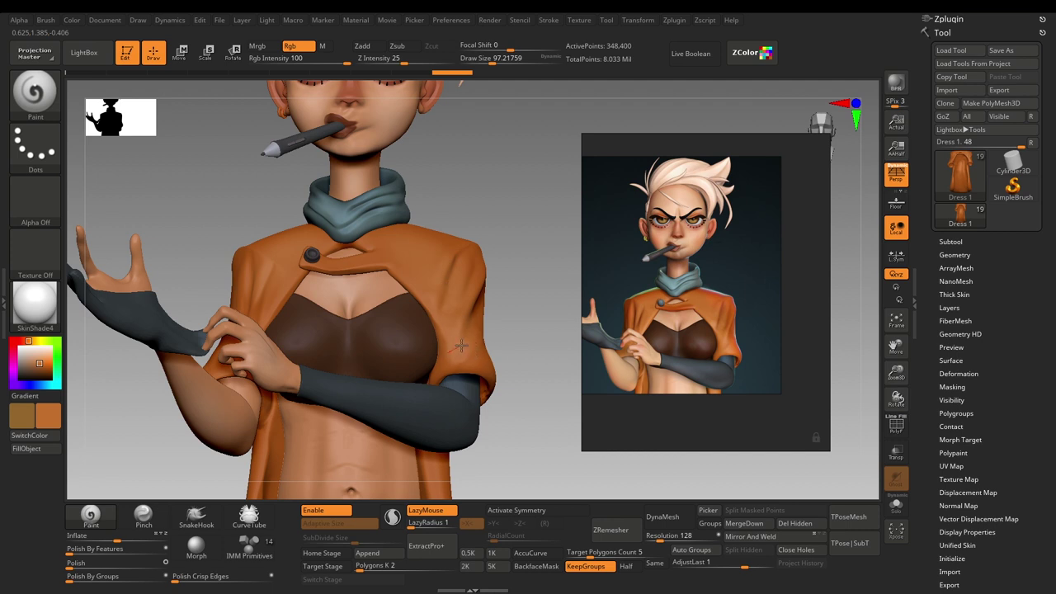
{"action": "left_click_drag", "start_coordinate": [399, 245], "coordinate": [406, 241]}
{"action": "left_click_drag", "start_coordinate": [468, 193], "coordinate": [477, 217], "text": "alt"}
{"action": "left_click_drag", "start_coordinate": [409, 246], "coordinate": [402, 254]}
{"action": "key", "text": "ctrl+shift+z"}
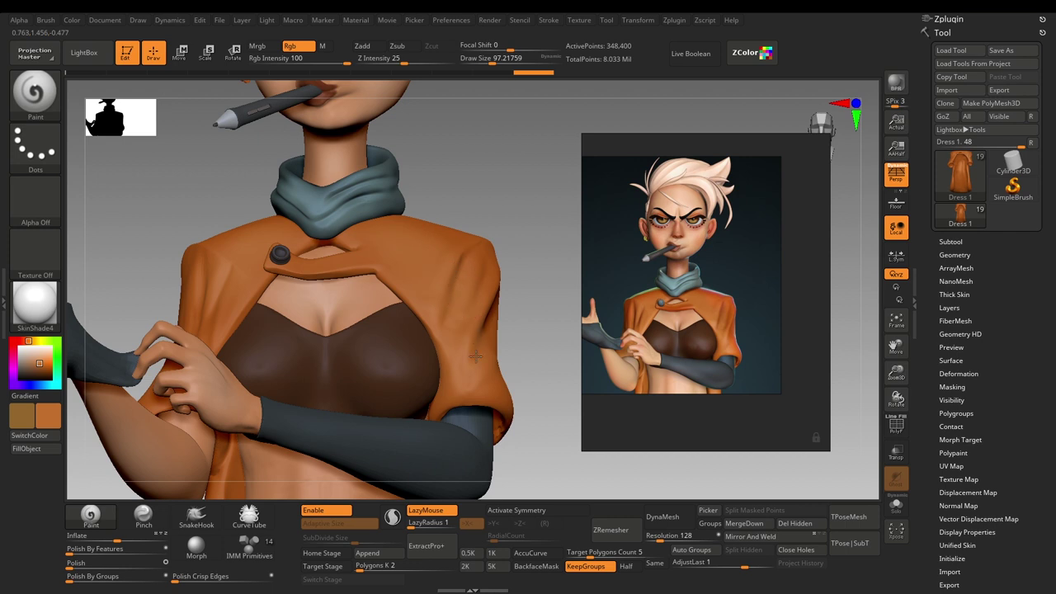
{"action": "key", "text": "ctrl+shift+z"}
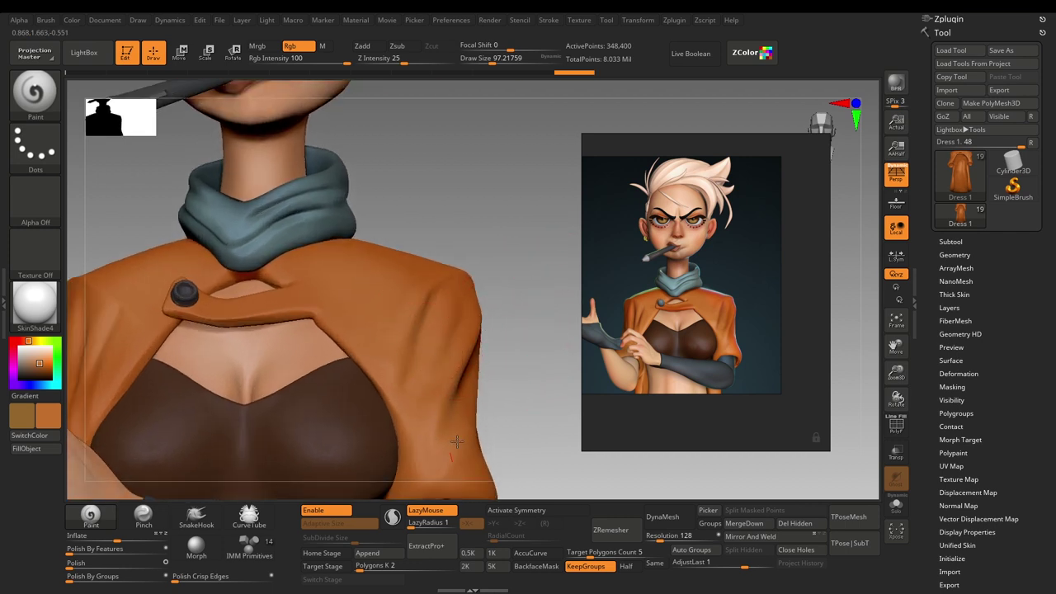
{"action": "key", "text": "ctrl+shift+z"}
{"action": "mouse_move", "coordinate": [411, 305]}
{"action": "left_mouse_down"}
{"action": "mouse_move", "coordinate": [363, 229]}
{"action": "mouse_move", "coordinate": [382, 236]}
{"action": "left_mouse_up"}
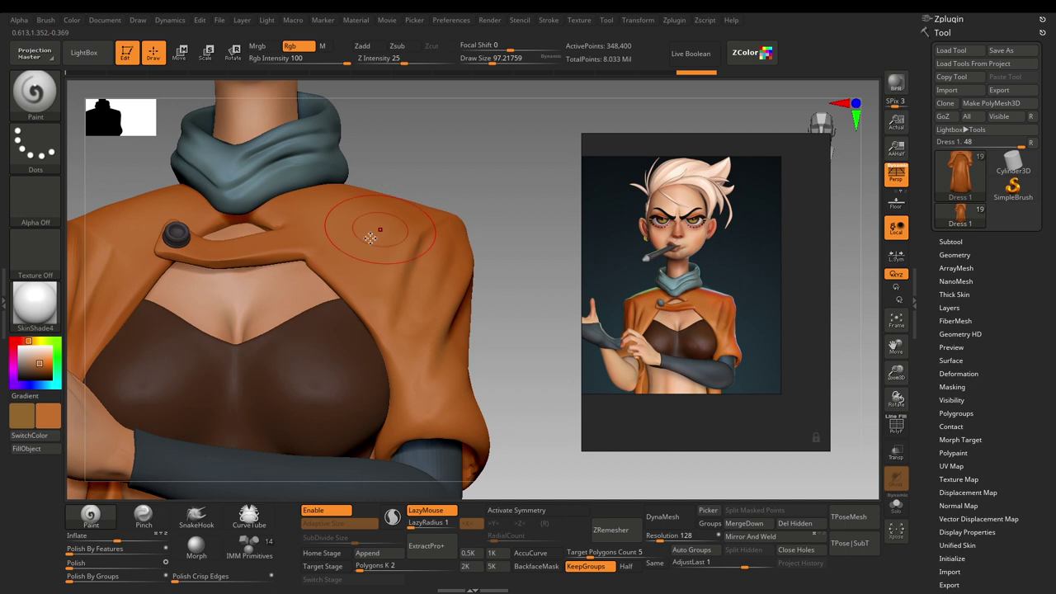
Try a more saturated orange along the top edge of the cape's shoulder
{"action": "key", "text": "space"}
{"action": "left_click", "coordinate": [243, 287]}
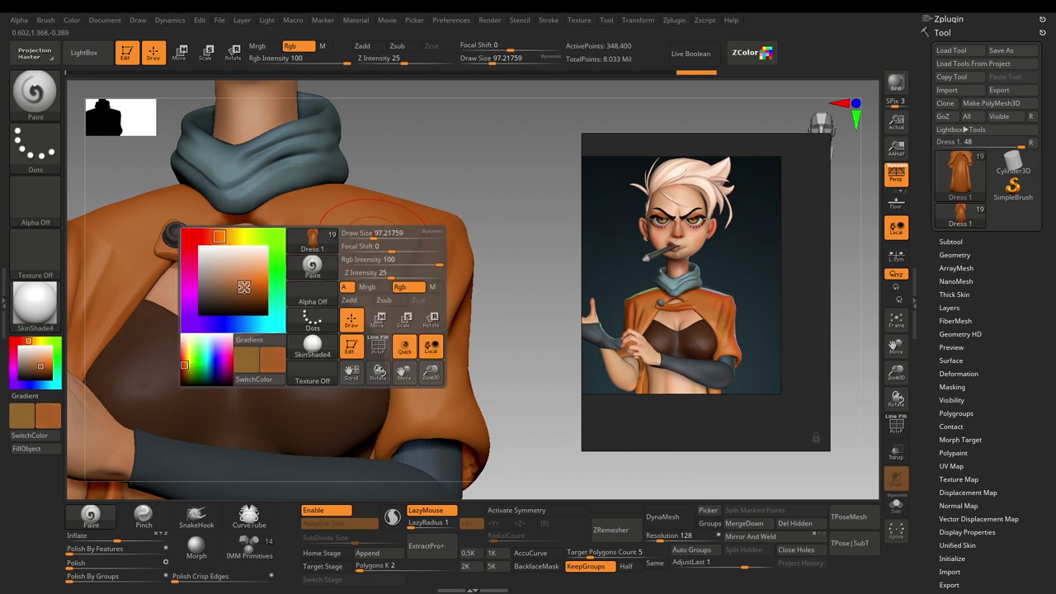
{"action": "left_click_drag", "start_coordinate": [247, 287], "coordinate": [250, 285]}
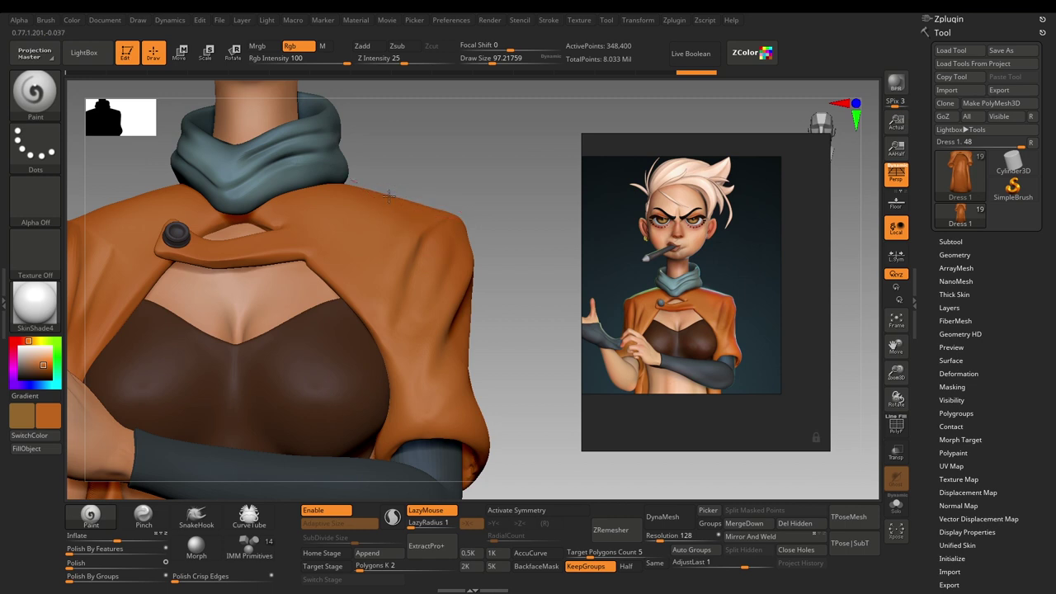
{"action": "left_click_drag", "start_coordinate": [342, 185], "coordinate": [444, 207]}
{"action": "key", "text": "ctrl+z"}
Choose a darker brown-orange and shade the cape's folds and recessed areas
{"action": "right_click", "coordinate": [357, 282]}
{"action": "left_click_drag", "start_coordinate": [233, 324], "coordinate": [236, 329]}
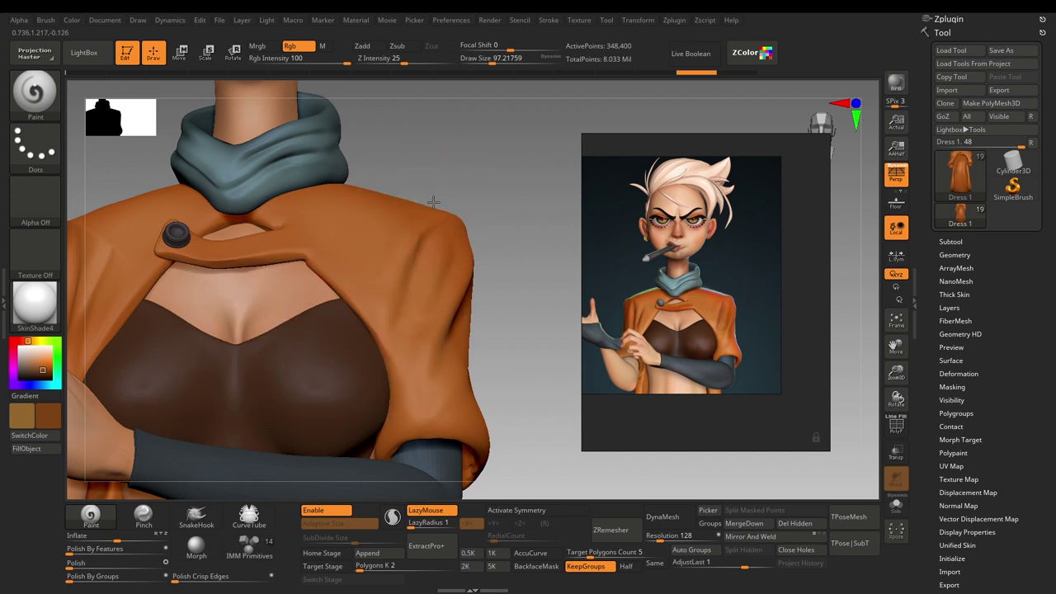
{"action": "left_click_drag", "start_coordinate": [505, 280], "coordinate": [471, 186], "text": "alt"}
{"action": "left_click_drag", "start_coordinate": [450, 318], "coordinate": [465, 272], "text": "alt"}
{"action": "mouse_move", "coordinate": [305, 205]}
{"action": "left_mouse_down", "text": "alt"}
{"action": "mouse_move", "coordinate": [305, 249]}
{"action": "mouse_move", "coordinate": [262, 245]}
{"action": "mouse_move", "coordinate": [241, 280]}
{"action": "left_mouse_up", "text": "alt"}
{"action": "mouse_move", "coordinate": [137, 325]}
{"action": "left_mouse_down"}
{"action": "mouse_move", "coordinate": [187, 323]}
{"action": "mouse_move", "coordinate": [285, 265]}
{"action": "left_mouse_up"}
{"action": "mouse_move", "coordinate": [389, 261]}
{"action": "left_mouse_down"}
{"action": "mouse_move", "coordinate": [289, 271]}
{"action": "mouse_move", "coordinate": [231, 322]}
{"action": "left_mouse_up"}
{"action": "left_click_drag", "start_coordinate": [212, 276], "coordinate": [209, 233], "text": "alt"}
{"action": "mouse_move", "coordinate": [264, 259]}
{"action": "left_mouse_down"}
{"action": "mouse_move", "coordinate": [248, 277]}
{"action": "mouse_move", "coordinate": [232, 275]}
{"action": "left_mouse_up"}
Enlarge the reference on the face, sample the pink of the lower lip with ZColor and set it as the paint colour
{"action": "mouse_move", "coordinate": [448, 209]}
{"action": "left_mouse_down", "text": "alt"}
{"action": "mouse_move", "coordinate": [493, 281]}
{"action": "mouse_move", "coordinate": [516, 276]}
{"action": "mouse_move", "coordinate": [543, 234]}
{"action": "mouse_move", "coordinate": [518, 339]}
{"action": "left_mouse_up", "text": "alt"}
{"action": "left_click_drag", "start_coordinate": [552, 193], "coordinate": [537, 270], "text": "alt"}
{"action": "scroll", "coordinate": [685, 258], "scroll_direction": "up", "scroll_amount": 10}
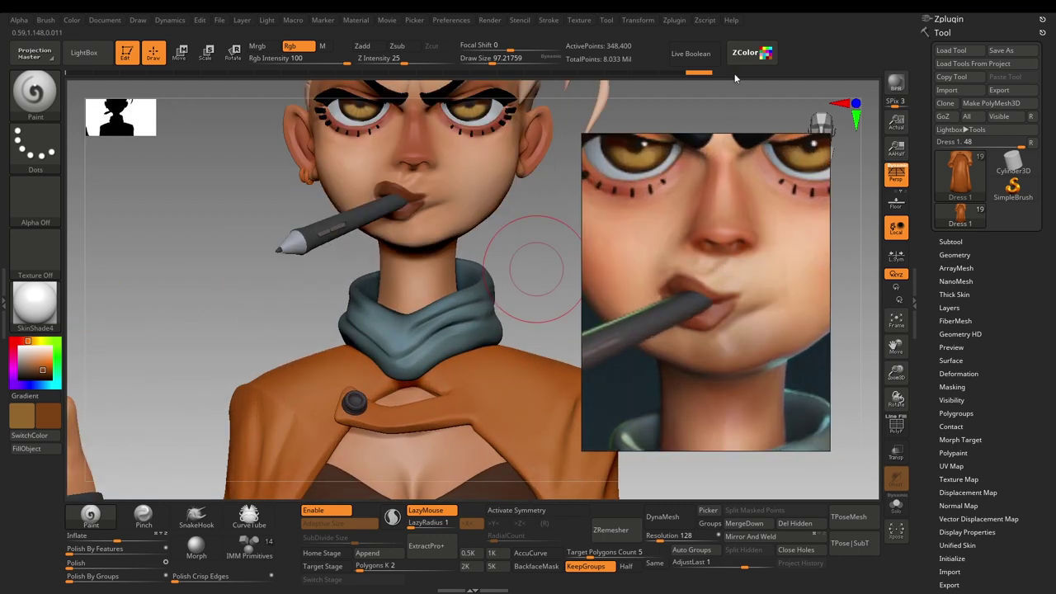
{"action": "left_click", "coordinate": [761, 54]}
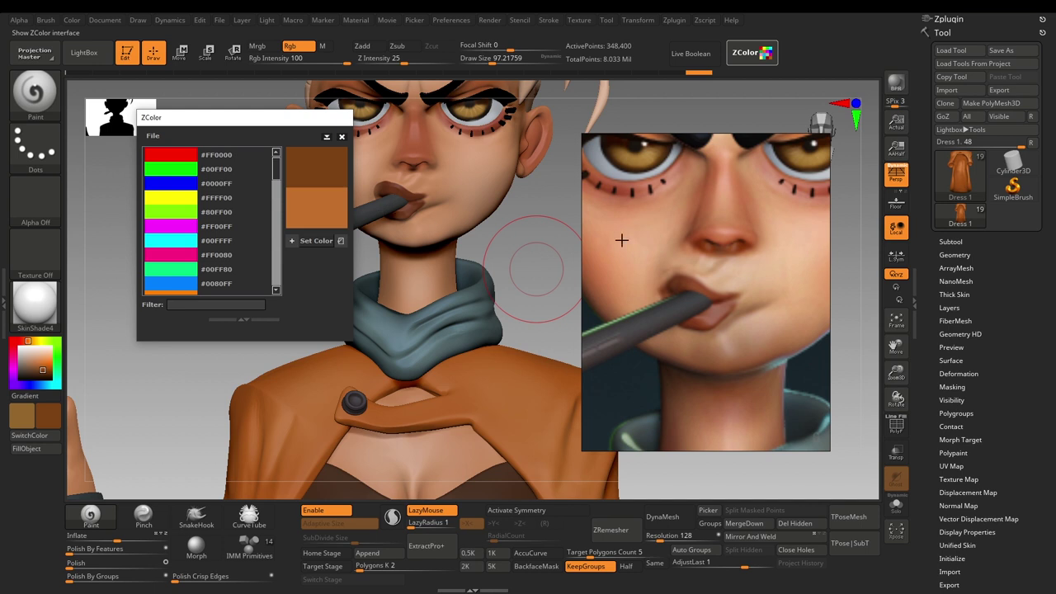
{"action": "left_click", "coordinate": [710, 312]}
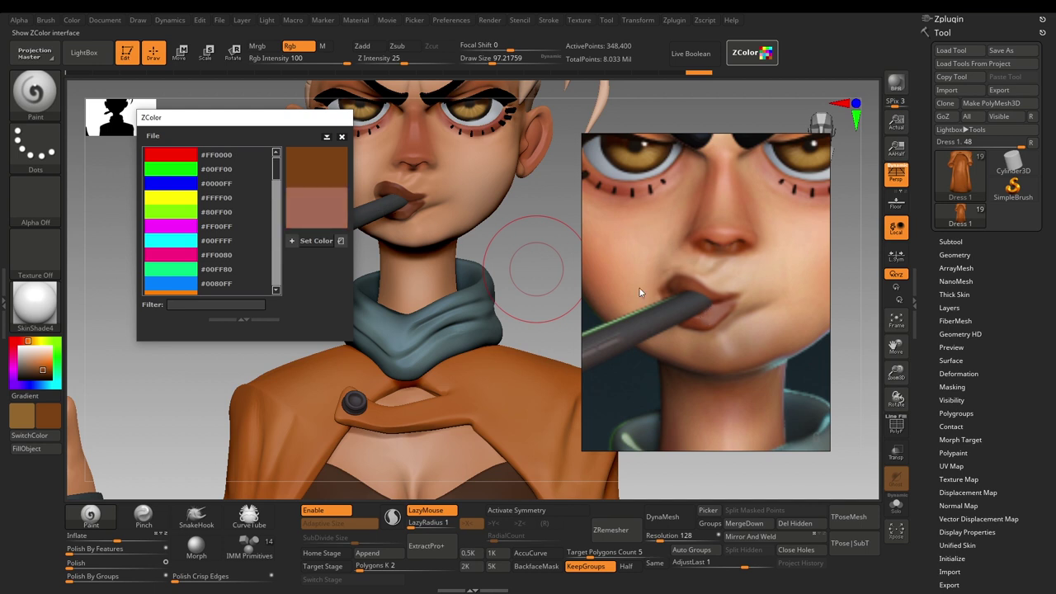
{"action": "left_click", "coordinate": [318, 239]}
{"action": "left_click", "coordinate": [341, 137]}
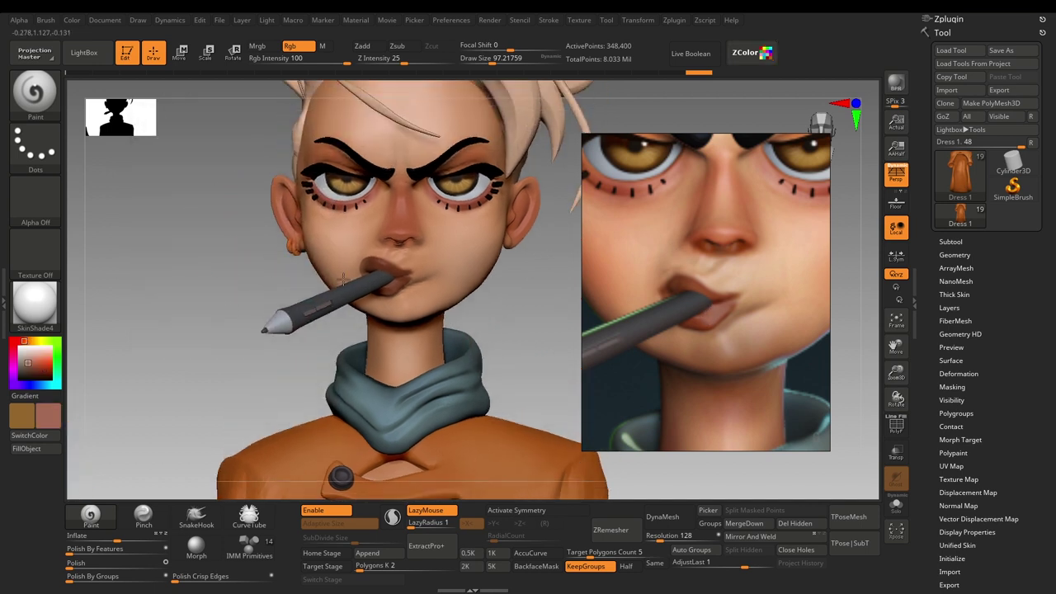
Switch to the head subtool and reduce the draw size to about 41
{"action": "left_click", "coordinate": [453, 278], "text": "alt"}
{"action": "left_click_drag", "start_coordinate": [230, 280], "coordinate": [236, 331], "text": "alt"}
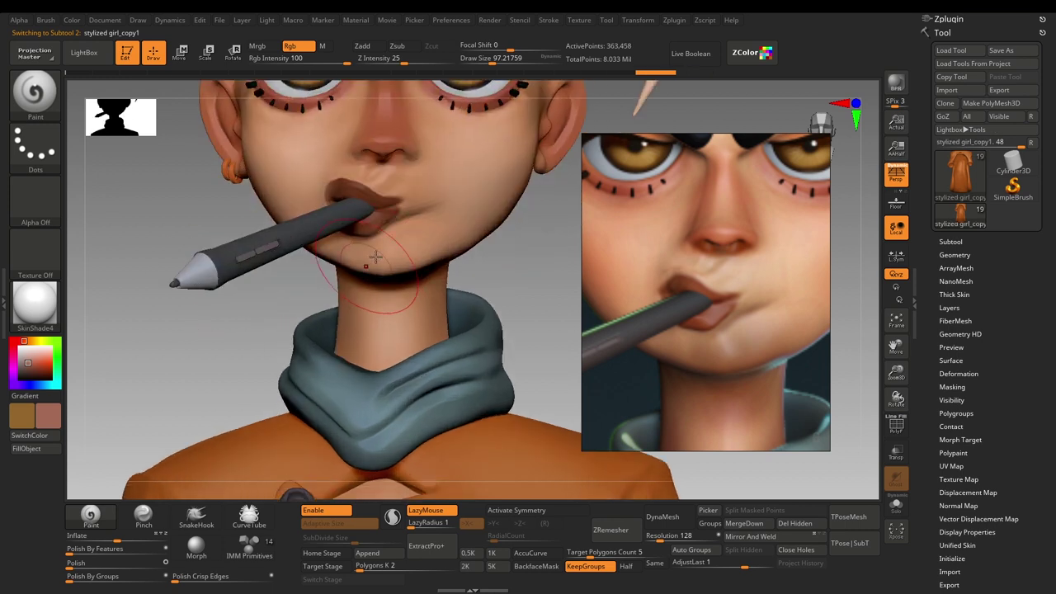
{"action": "key", "text": "["}
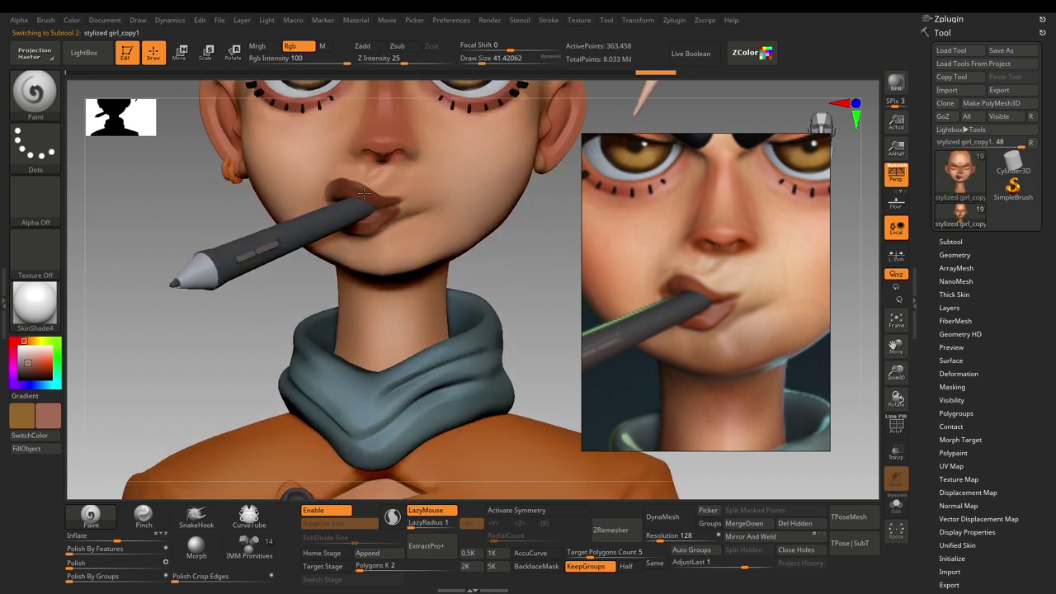
Try to highlight the upper and lower lips with the sampled pink, reducing the draw size to about 27
{"action": "mouse_move", "coordinate": [349, 189]}
{"action": "left_mouse_down"}
{"action": "mouse_move", "coordinate": [375, 195]}
{"action": "mouse_move", "coordinate": [341, 187]}
{"action": "left_mouse_up"}
{"action": "key", "text": "["}
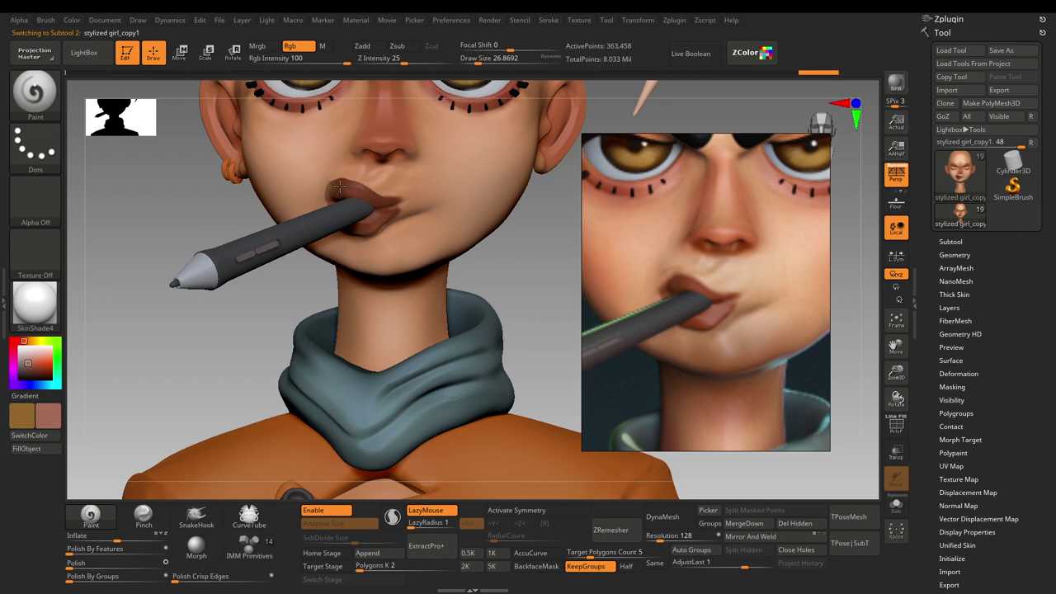
{"action": "left_click_drag", "start_coordinate": [379, 218], "coordinate": [390, 209]}
{"action": "left_click_drag", "start_coordinate": [232, 349], "coordinate": [252, 413], "text": "alt"}
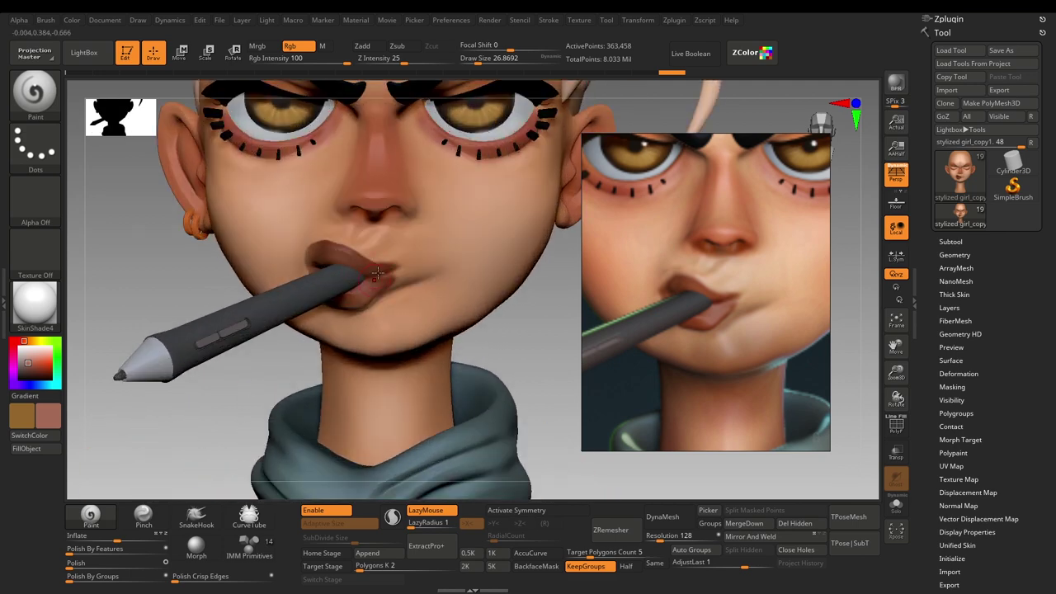
Add another pink stroke at the corner of the mouth and undo the recent lip strokes
{"action": "left_click_drag", "start_coordinate": [383, 283], "coordinate": [396, 275]}
{"action": "key", "text": "ctrl+z"}
{"action": "key", "text": "ctrl+z"}
{"action": "key", "text": "ctrl+z"}
{"action": "key", "text": "ctrl+z"}
{"action": "key", "text": "ctrl+z"}
{"action": "key", "text": "ctrl+z"}
Sample the reddish brown of the lower lip and adjust it slightly in the colour picker
{"action": "key", "text": "c"}
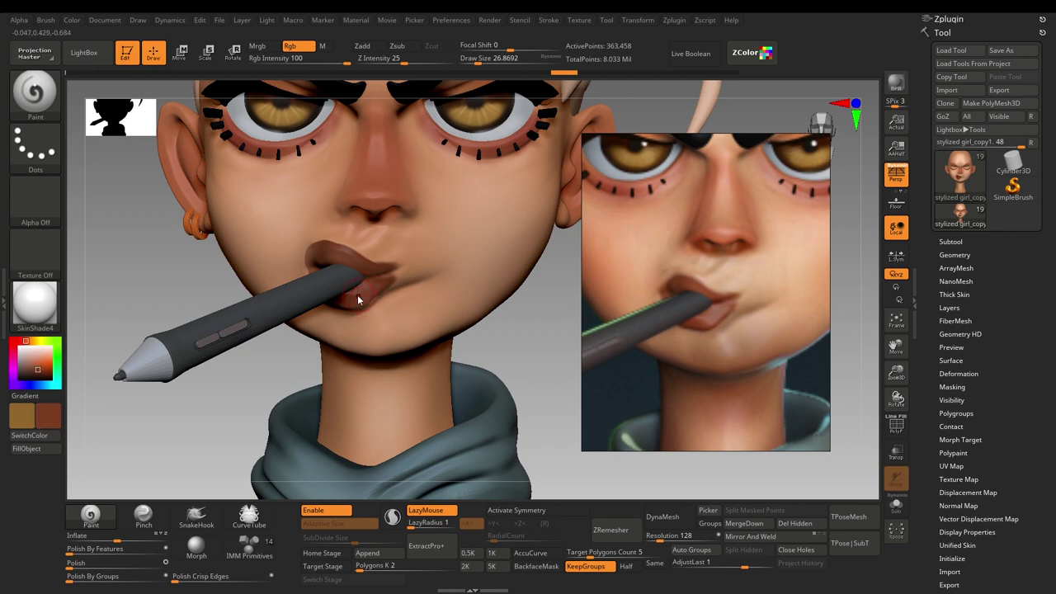
{"action": "key", "text": "space"}
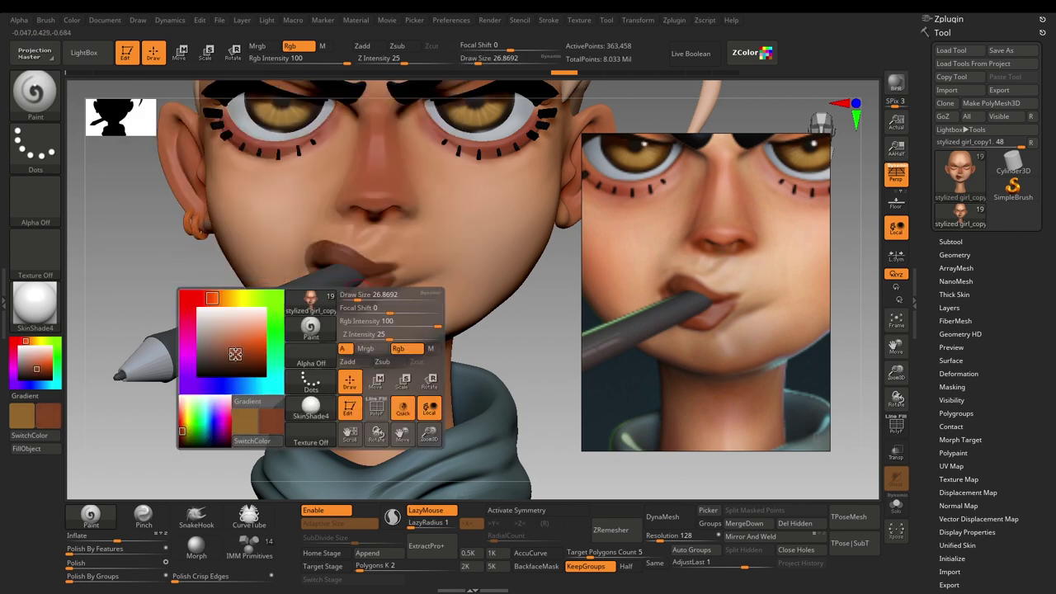
{"action": "left_click", "coordinate": [232, 353]}
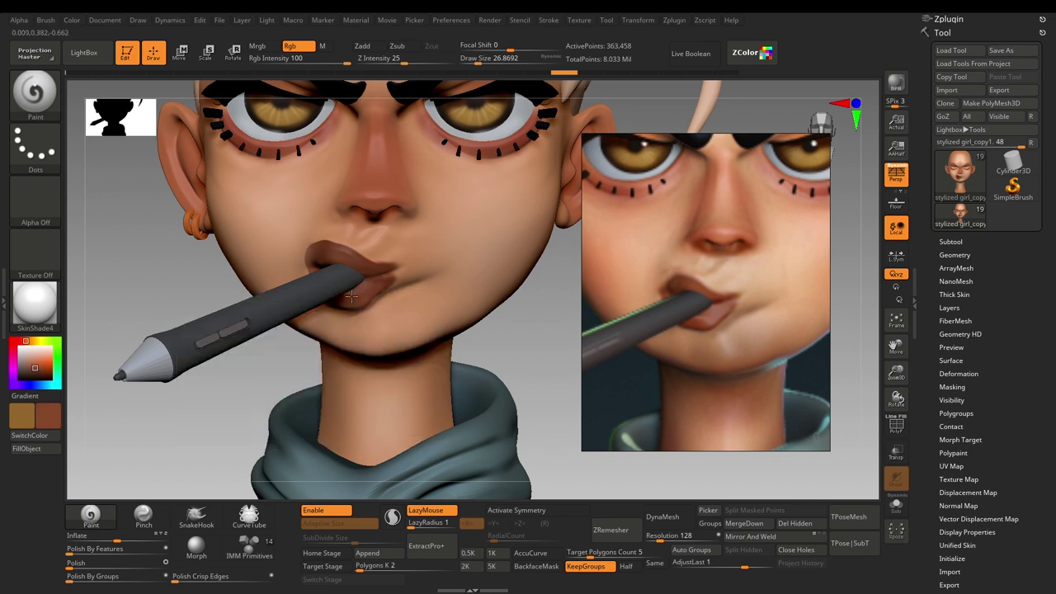
Try shading the lower and upper lips with the sampled brown, and undo the strokes
{"action": "left_click_drag", "start_coordinate": [371, 290], "coordinate": [368, 270]}
{"action": "key", "text": "s"}
{"action": "left_click", "coordinate": [369, 271]}
{"action": "left_click_drag", "start_coordinate": [346, 262], "coordinate": [338, 260]}
{"action": "mouse_move", "coordinate": [175, 295]}
{"action": "left_mouse_down"}
{"action": "mouse_move", "coordinate": [355, 256]}
{"action": "mouse_move", "coordinate": [227, 266]}
{"action": "left_mouse_up"}
{"action": "key", "text": "ctrl+z"}
{"action": "key", "text": "ctrl+z"}
{"action": "key", "text": "ctrl+z"}
{"action": "key", "text": "ctrl+z"}
Increase the draw size to about 37 and shade the lower lip with the brown
{"action": "key", "text": "s"}
{"action": "left_click", "coordinate": [405, 285]}
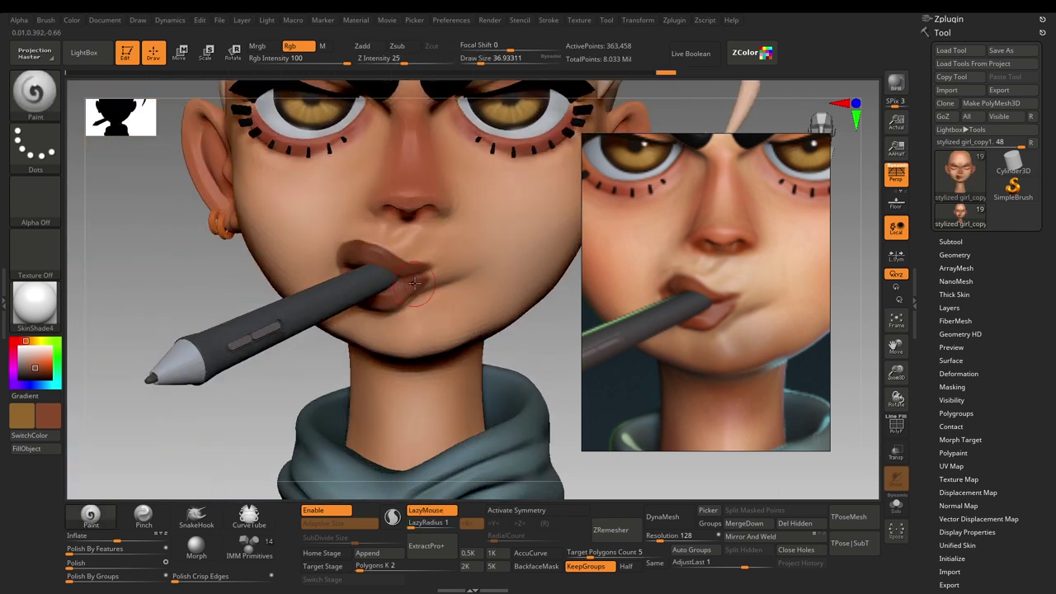
{"action": "left_click_drag", "start_coordinate": [393, 299], "coordinate": [390, 301]}
{"action": "mouse_move", "coordinate": [252, 429]}
{"action": "left_mouse_down", "text": "alt"}
{"action": "mouse_move", "coordinate": [213, 361]}
{"action": "mouse_move", "coordinate": [202, 394]}
{"action": "left_mouse_up", "text": "alt"}
Sample the reddish tone of the nose and lighten it to a salmon pink
{"action": "key", "text": "c"}
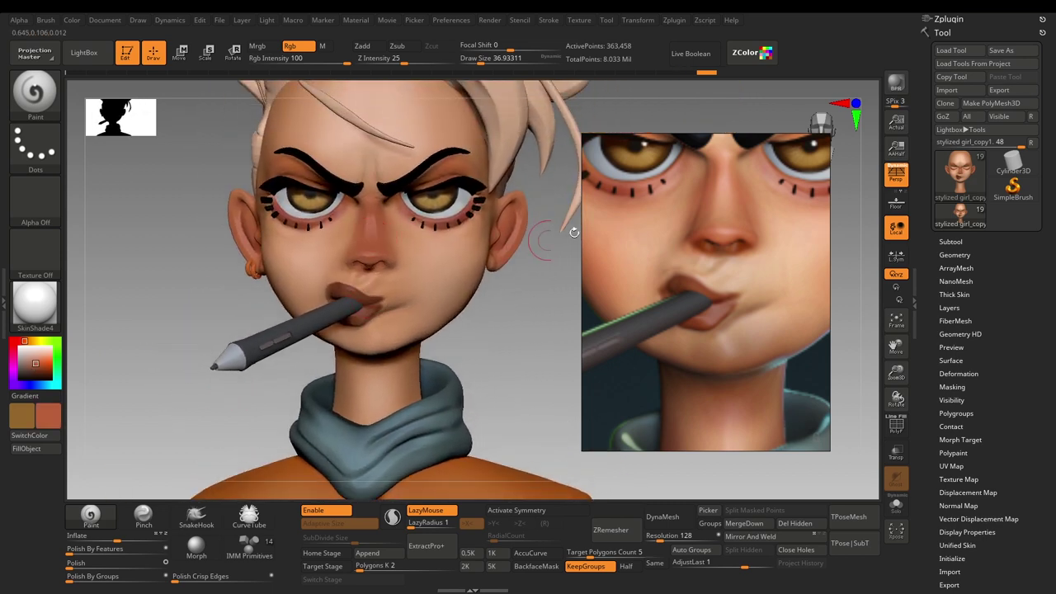
{"action": "key", "text": "c"}
{"action": "left_click_drag", "start_coordinate": [499, 324], "coordinate": [500, 361], "text": "alt"}
{"action": "key", "text": "c"}
{"action": "right_click", "coordinate": [385, 278]}
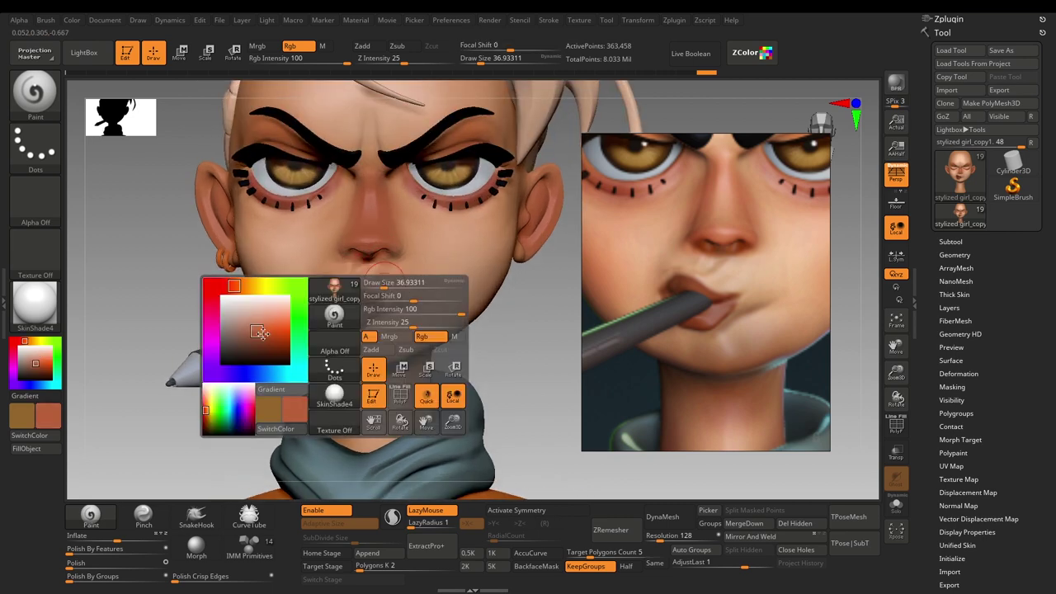
{"action": "left_click", "coordinate": [258, 324]}
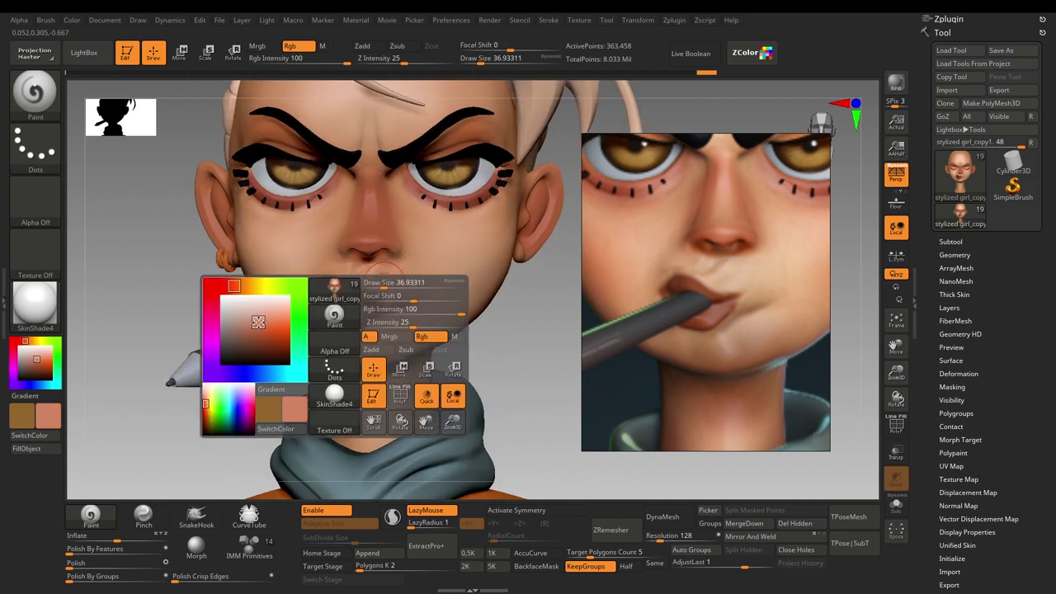
{"action": "left_click_drag", "start_coordinate": [521, 372], "coordinate": [519, 428], "text": "alt"}
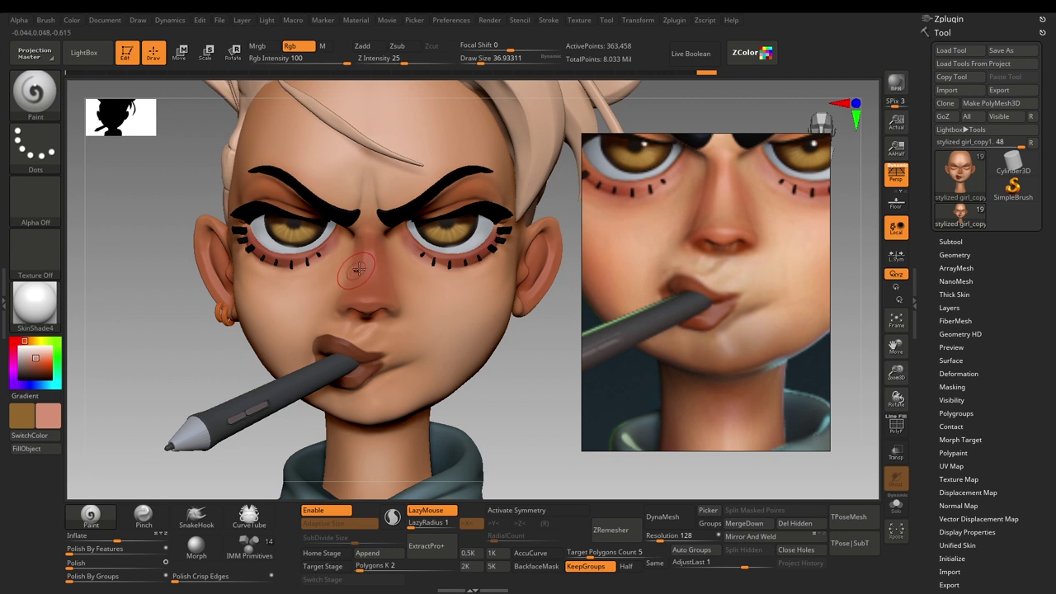
Paint a light highlight down the bridge and tip of the nose, increasing the draw size to about 46
{"action": "left_click_drag", "start_coordinate": [365, 292], "coordinate": [368, 248]}
{"action": "key", "text": "s"}
{"action": "left_click_drag", "start_coordinate": [366, 290], "coordinate": [362, 290]}
{"action": "key", "text": "s"}
{"action": "left_click_drag", "start_coordinate": [370, 254], "coordinate": [374, 295]}
{"action": "mouse_move", "coordinate": [510, 402]}
{"action": "left_mouse_down", "text": "alt"}
{"action": "mouse_move", "coordinate": [531, 332]}
{"action": "mouse_move", "coordinate": [523, 326]}
{"action": "mouse_move", "coordinate": [518, 408]}
{"action": "left_mouse_up", "text": "alt"}
{"action": "key", "text": "c"}
{"action": "left_click_drag", "start_coordinate": [372, 254], "coordinate": [369, 287]}
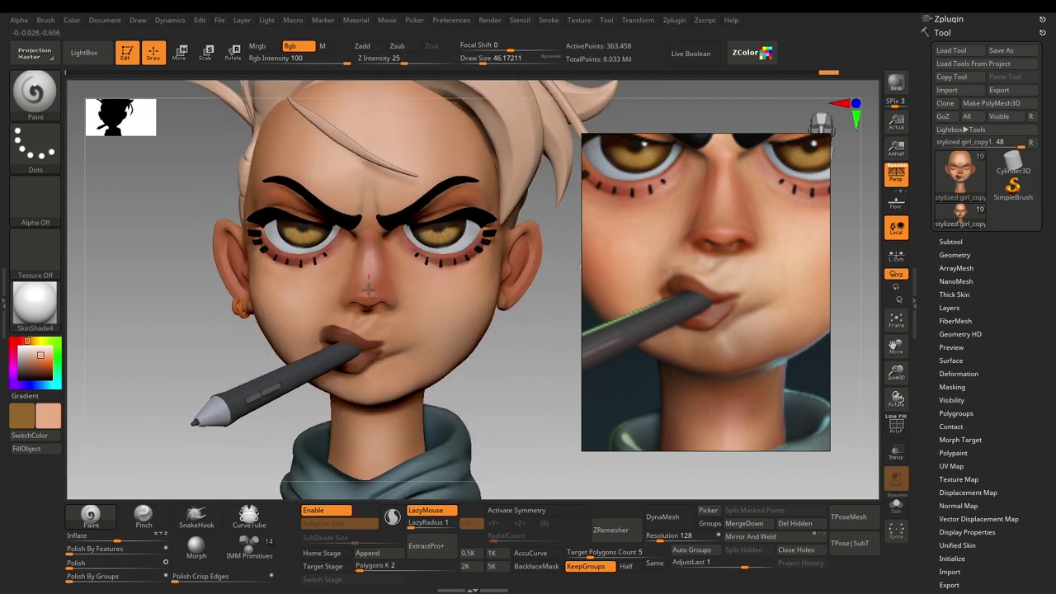
Check the nose highlight from both sides and subdivide the head mesh once
{"action": "left_click_drag", "start_coordinate": [198, 366], "coordinate": [356, 302]}
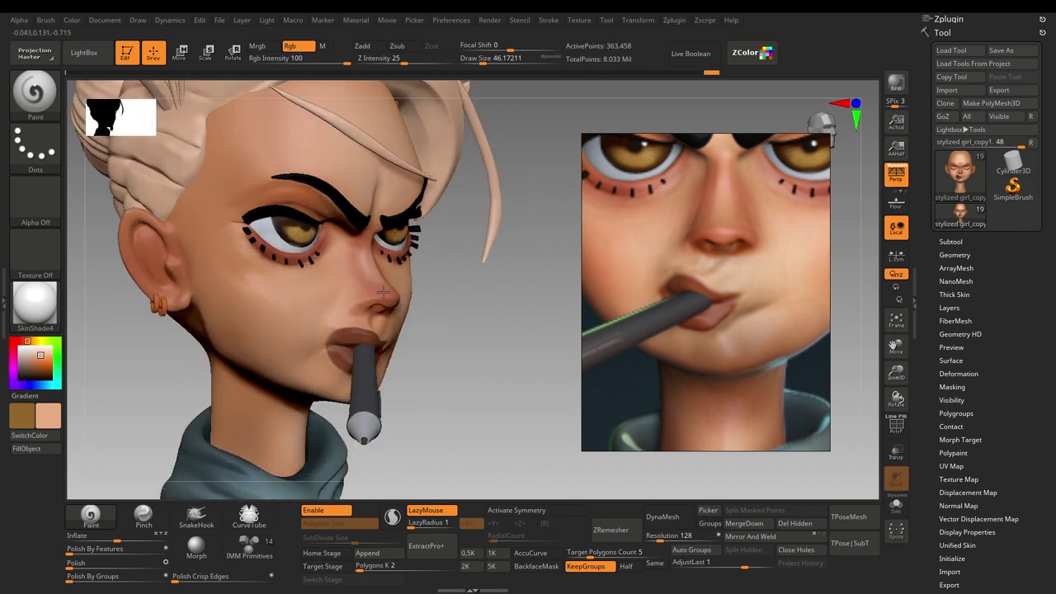
{"action": "left_click_drag", "start_coordinate": [528, 279], "coordinate": [372, 317]}
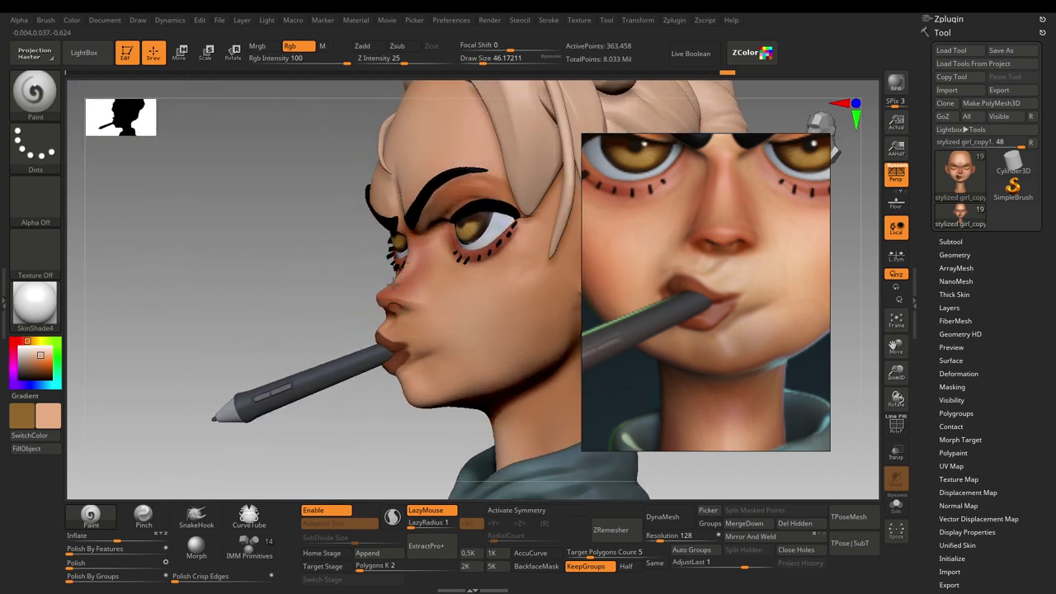
{"action": "left_click_drag", "start_coordinate": [245, 341], "coordinate": [388, 349], "text": "shift"}
{"action": "key", "text": "ctrl+d"}
{"action": "left_click_drag", "start_coordinate": [541, 418], "coordinate": [528, 373], "text": "alt"}
{"action": "left_click_drag", "start_coordinate": [541, 297], "coordinate": [524, 425], "text": "alt"}
Sample the red of the nose, turn on X symmetry and lighten the colour to a salmon pink
{"action": "key", "text": "c"}
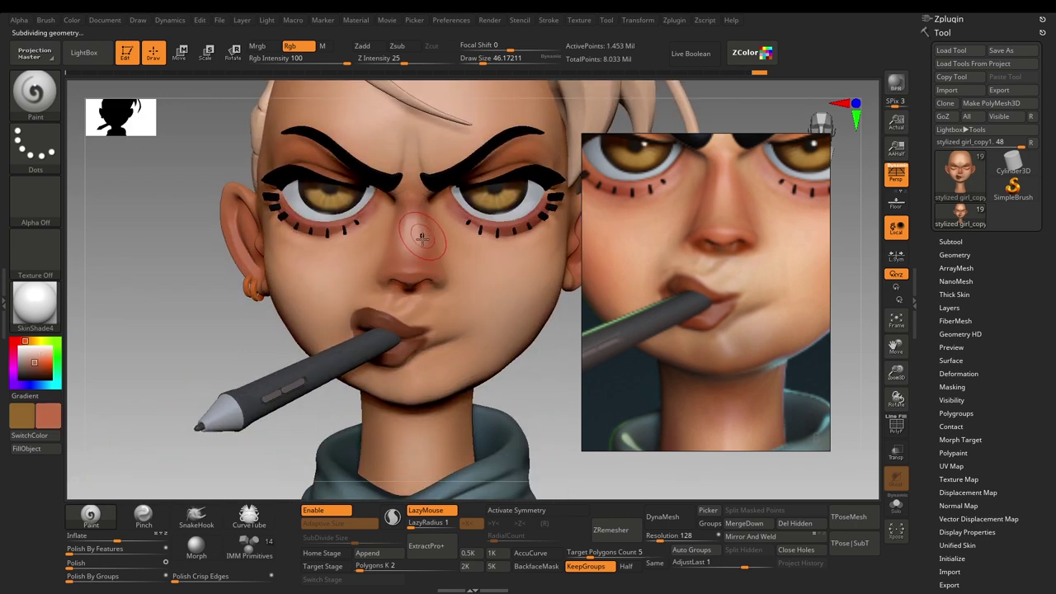
{"action": "key", "text": "x"}
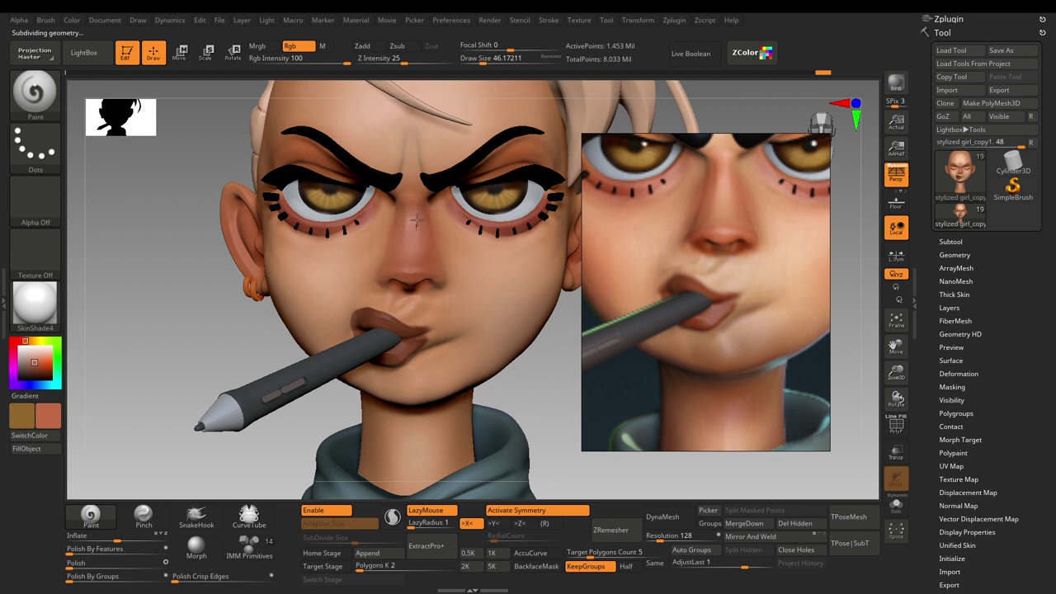
{"action": "key", "text": "space"}
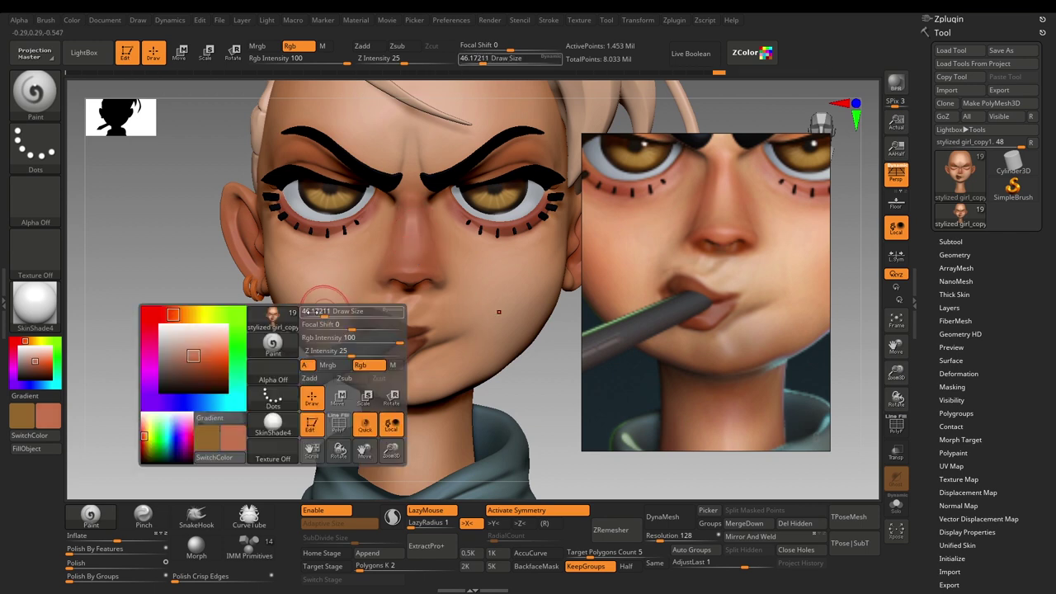
{"action": "left_click", "coordinate": [194, 353]}
Reduce the draw size to about 41 and paint a symmetrical highlight down the nose bridge
{"action": "key", "text": "s"}
{"action": "left_click_drag", "start_coordinate": [416, 221], "coordinate": [413, 220]}
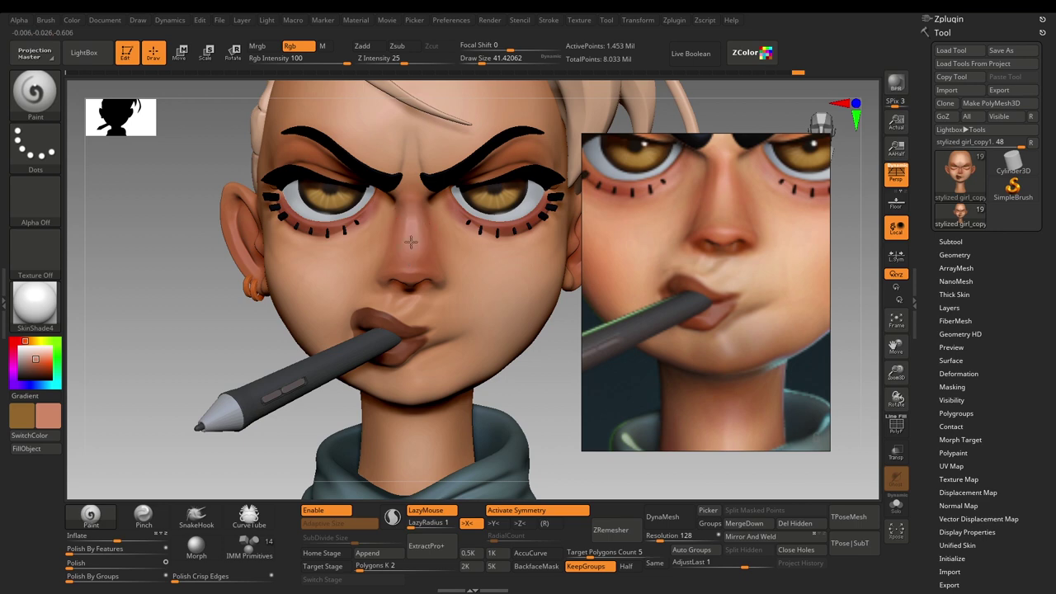
{"action": "mouse_move", "coordinate": [414, 236]}
{"action": "left_mouse_down"}
{"action": "mouse_move", "coordinate": [412, 225]}
{"action": "mouse_move", "coordinate": [411, 251]}
{"action": "left_mouse_up"}
{"action": "mouse_move", "coordinate": [545, 422]}
{"action": "left_mouse_down", "text": "alt"}
{"action": "mouse_move", "coordinate": [532, 273]}
{"action": "mouse_move", "coordinate": [532, 422]}
{"action": "left_mouse_up", "text": "alt"}
Sample the nose tone, darken it to a reddish brown and reduce the draw size to about 35
{"action": "key", "text": "c"}
{"action": "key", "text": "space"}
{"action": "left_click_drag", "start_coordinate": [244, 368], "coordinate": [245, 377]}
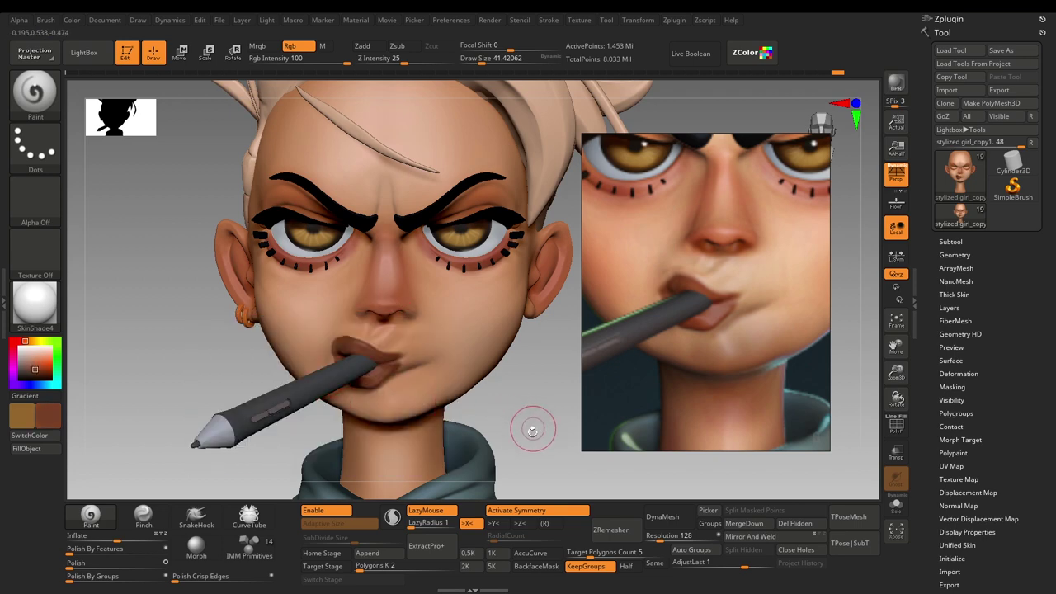
{"action": "left_click_drag", "start_coordinate": [533, 425], "coordinate": [403, 327]}
{"action": "key", "text": "s"}
{"action": "left_click", "coordinate": [388, 293]}
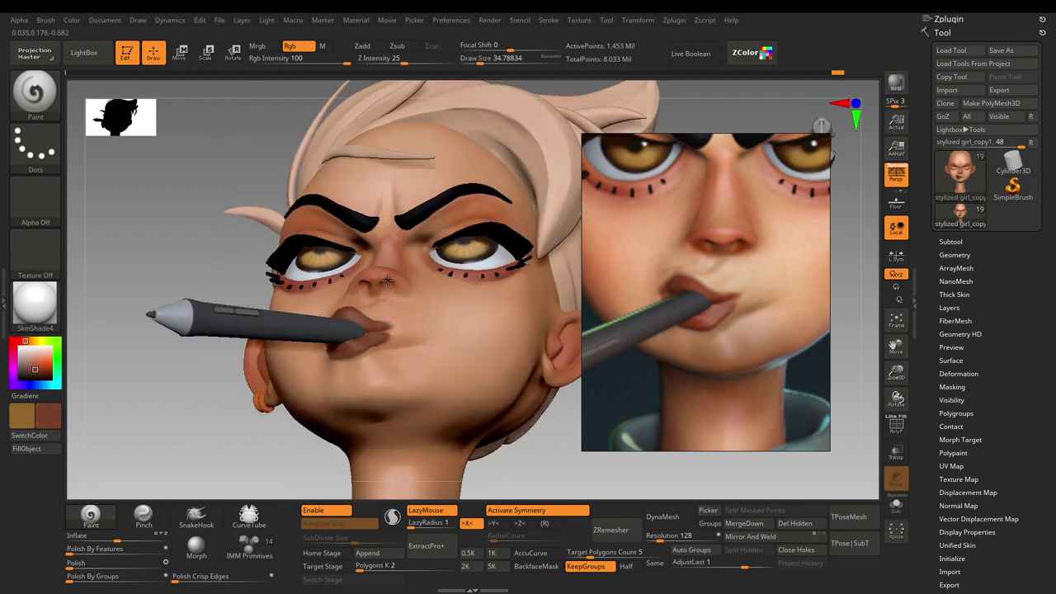
Shade the underside of the nose with the reddish brown, reducing the draw size to about 22
{"action": "left_click_drag", "start_coordinate": [388, 283], "coordinate": [369, 286]}
{"action": "key", "text": "s"}
{"action": "left_click", "coordinate": [386, 282]}
{"action": "left_click_drag", "start_coordinate": [132, 169], "coordinate": [211, 284]}
{"action": "key", "text": "shift+f"}
{"action": "key", "text": "shift+f"}
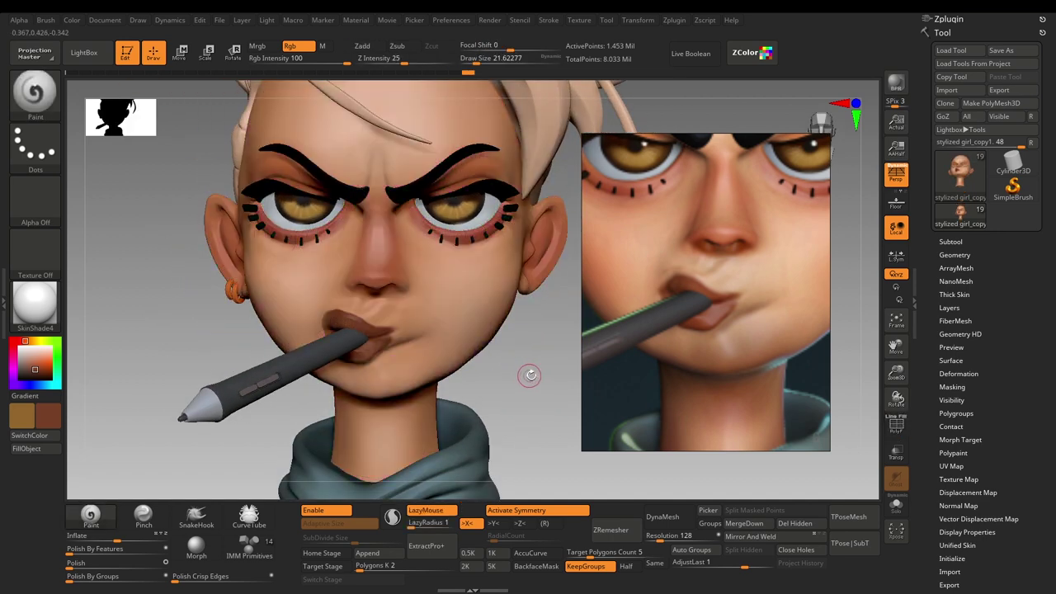
Fill the eyes subtool with the ToyPlastic material only, leaving its painted colour out of the fill
{"action": "left_click_drag", "start_coordinate": [535, 356], "coordinate": [477, 335], "text": "alt"}
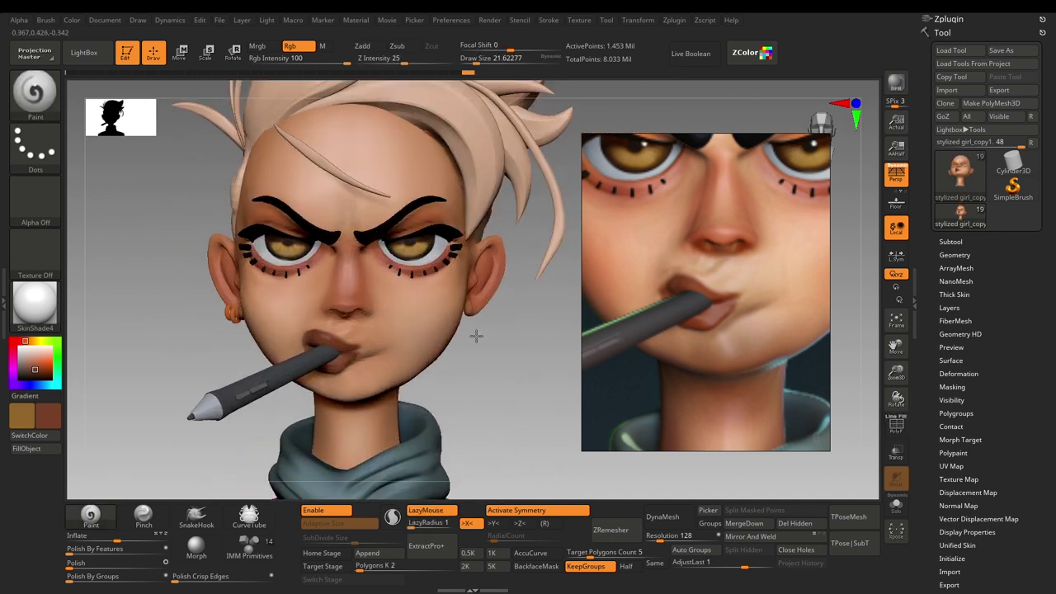
{"action": "left_click", "coordinate": [430, 252], "text": "alt"}
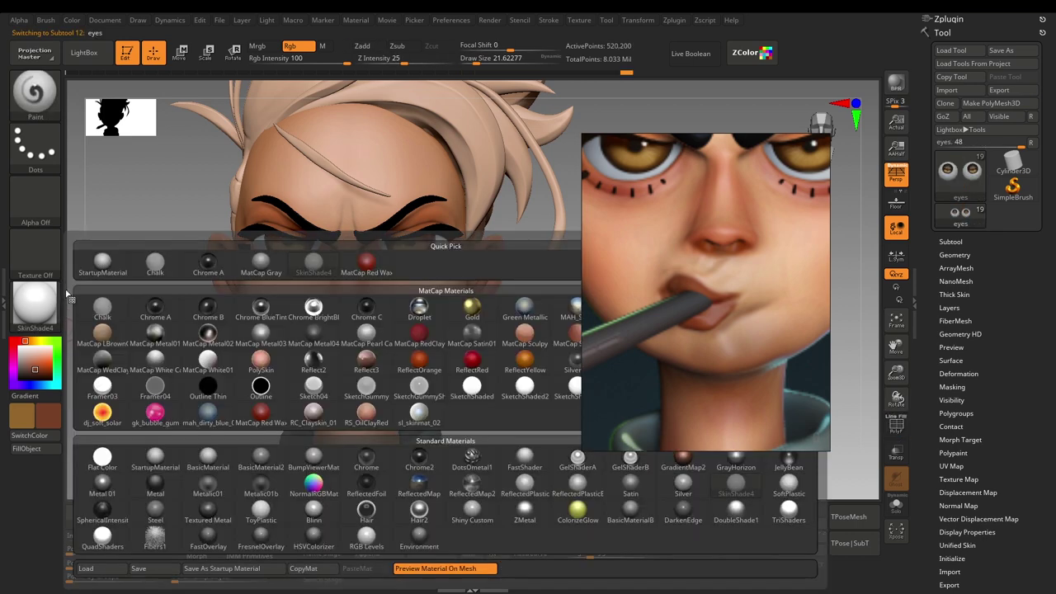
{"action": "left_click", "coordinate": [260, 513]}
{"action": "left_click", "coordinate": [300, 46]}
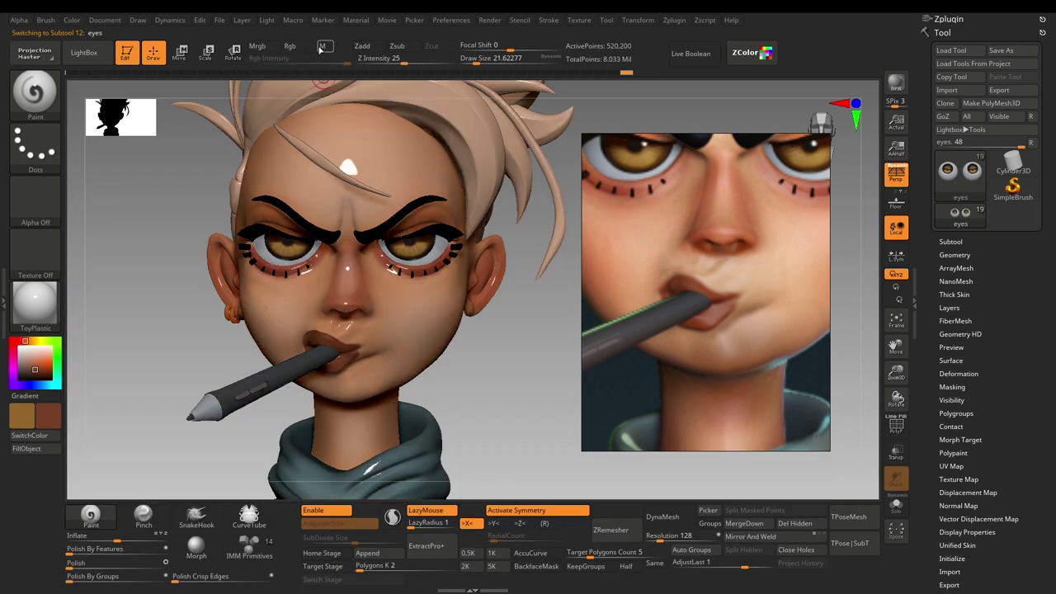
{"action": "left_click", "coordinate": [323, 46]}
{"action": "left_click", "coordinate": [40, 450]}
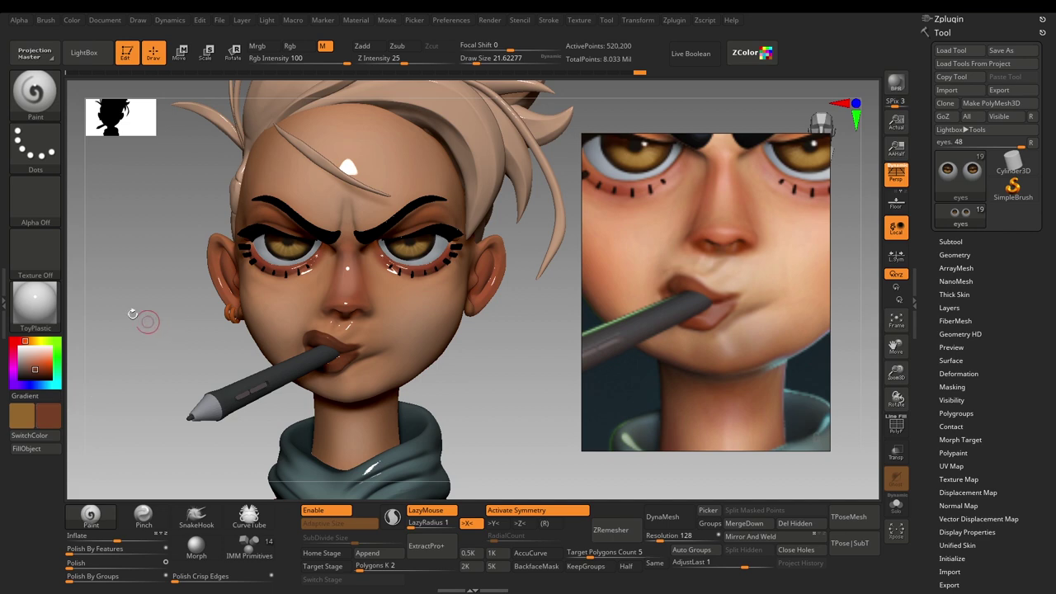
Set the active material back to SkinShade4 and check the glossy eyes from a low angle
{"action": "left_click", "coordinate": [35, 304]}
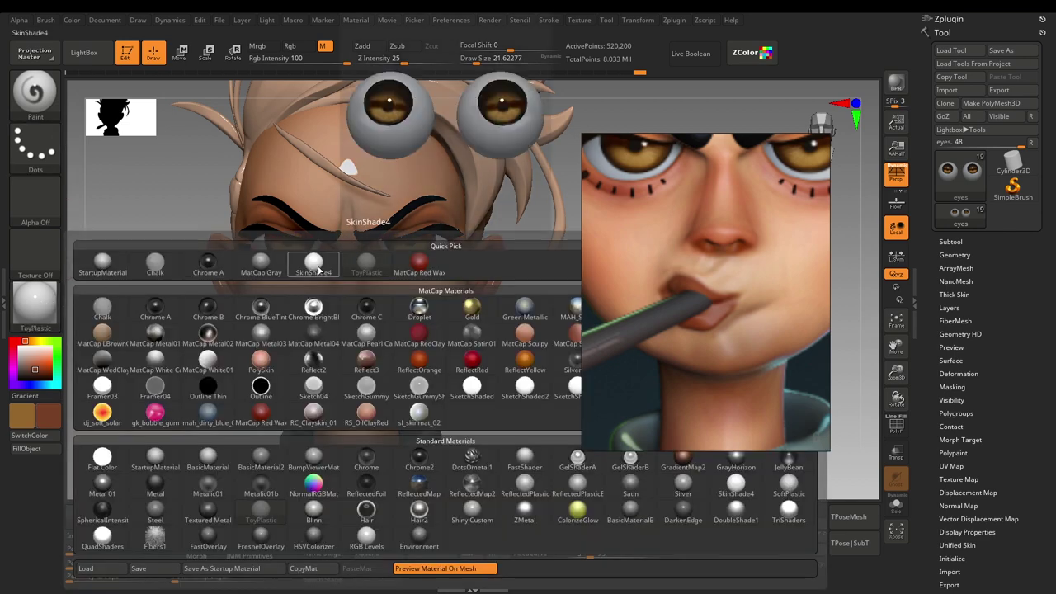
{"action": "left_click", "coordinate": [314, 260]}
{"action": "left_click_drag", "start_coordinate": [507, 340], "coordinate": [499, 276]}
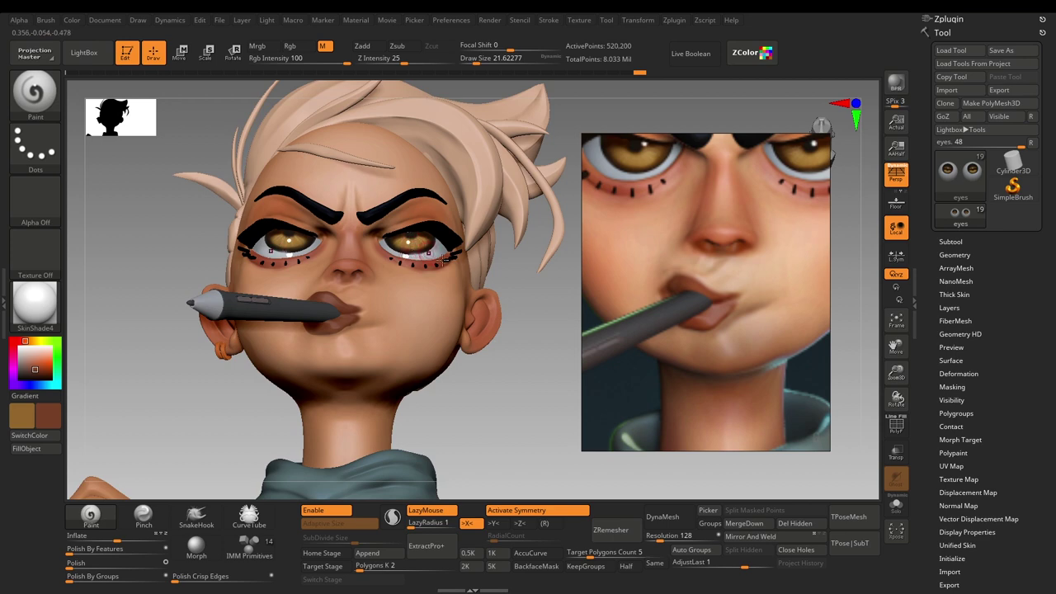
{"action": "left_click_drag", "start_coordinate": [553, 310], "coordinate": [539, 326]}
Enlarge the reference on the eye and ear, and switch to the head subtool
{"action": "scroll", "coordinate": [699, 297], "scroll_direction": "down", "scroll_amount": 7}
{"action": "scroll", "coordinate": [759, 270], "scroll_direction": "up", "scroll_amount": 5}
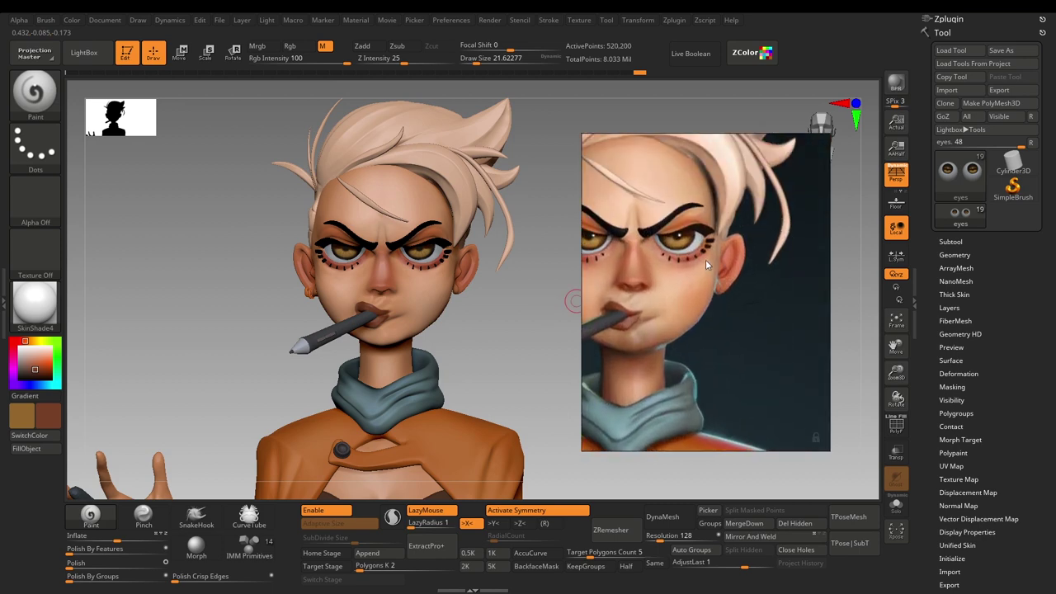
{"action": "scroll", "coordinate": [707, 266], "scroll_direction": "up", "scroll_amount": 3}
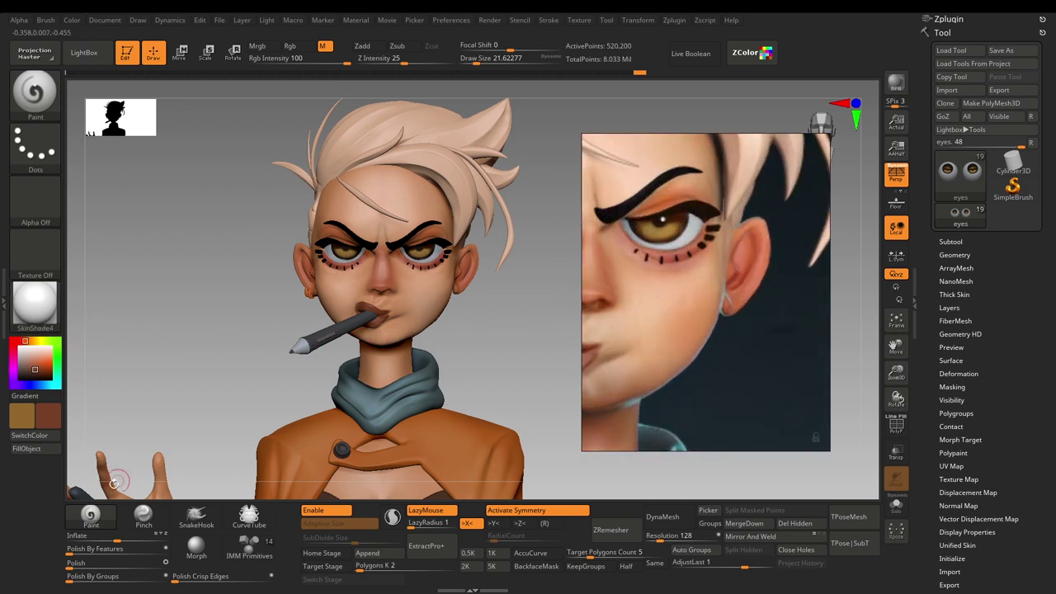
{"action": "key", "text": "c"}
{"action": "left_click_drag", "start_coordinate": [515, 293], "coordinate": [514, 310], "text": "alt"}
{"action": "mouse_move", "coordinate": [469, 279]}
{"action": "left_mouse_down", "text": "alt"}
{"action": "mouse_move", "coordinate": [486, 265]}
{"action": "mouse_move", "coordinate": [478, 272]}
{"action": "left_mouse_up", "text": "alt"}
{"action": "left_click", "coordinate": [484, 271], "text": "alt"}
Set the draw size to about 41 and lighten the sampled red to a salmon pink
{"action": "key", "text": "s"}
{"action": "key", "text": "space"}
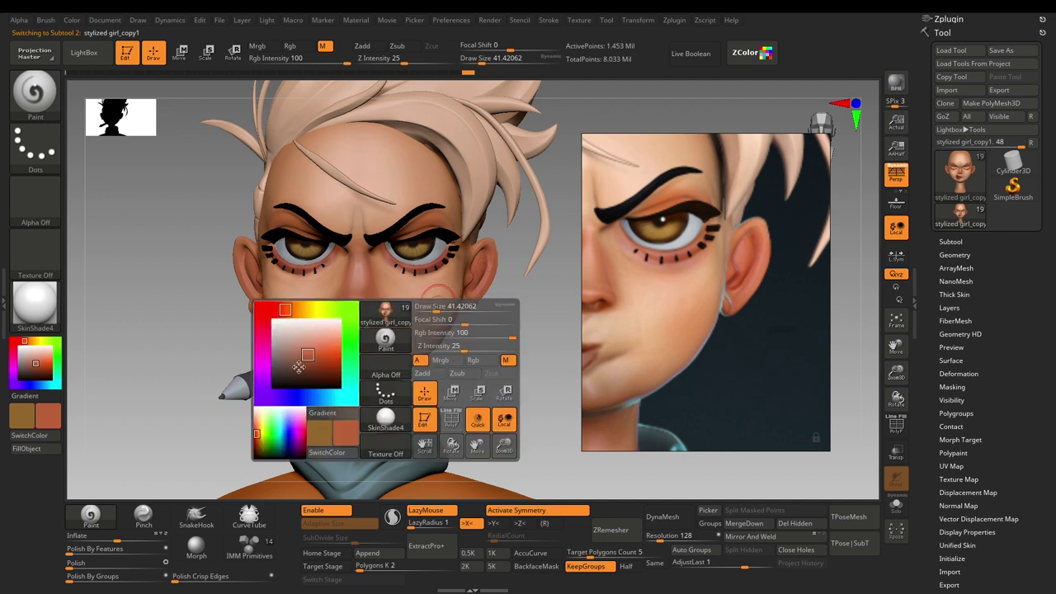
{"action": "left_click_drag", "start_coordinate": [310, 352], "coordinate": [305, 345]}
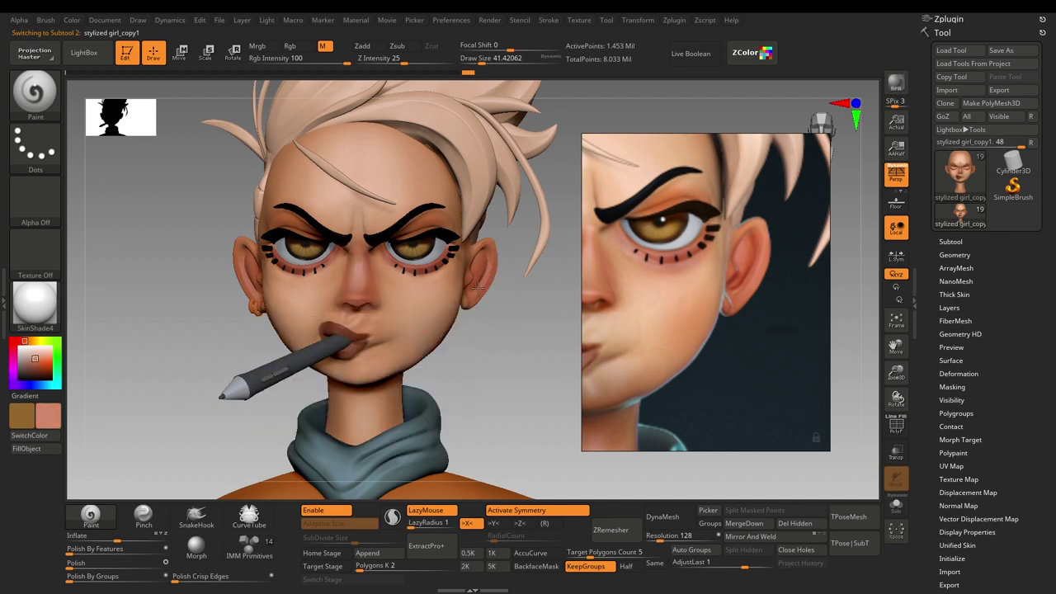
Sample the ear's skin tone from the side, lighten it to a paler pink and reduce the draw size to about 35
{"action": "mouse_move", "coordinate": [515, 322]}
{"action": "left_mouse_down"}
{"action": "mouse_move", "coordinate": [479, 318]}
{"action": "mouse_move", "coordinate": [492, 295]}
{"action": "mouse_move", "coordinate": [374, 296]}
{"action": "left_mouse_up"}
{"action": "key", "text": "s"}
{"action": "key", "text": "c"}
{"action": "key", "text": "space"}
{"action": "left_click_drag", "start_coordinate": [323, 340], "coordinate": [314, 333]}
{"action": "key", "text": "shift+f"}
{"action": "key", "text": "shift+f"}
{"action": "left_click_drag", "start_coordinate": [527, 380], "coordinate": [571, 399], "text": "alt"}
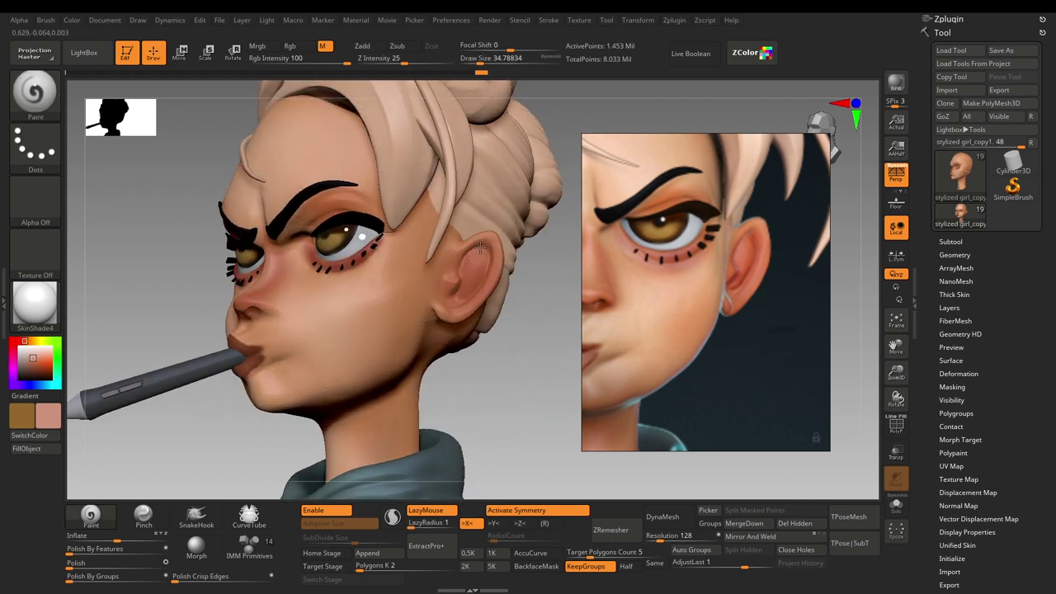
Sample the ear's red tone and darken it to a brownish red
{"action": "left_click_drag", "start_coordinate": [493, 404], "coordinate": [551, 401]}
{"action": "key", "text": "c"}
{"action": "key", "text": "space"}
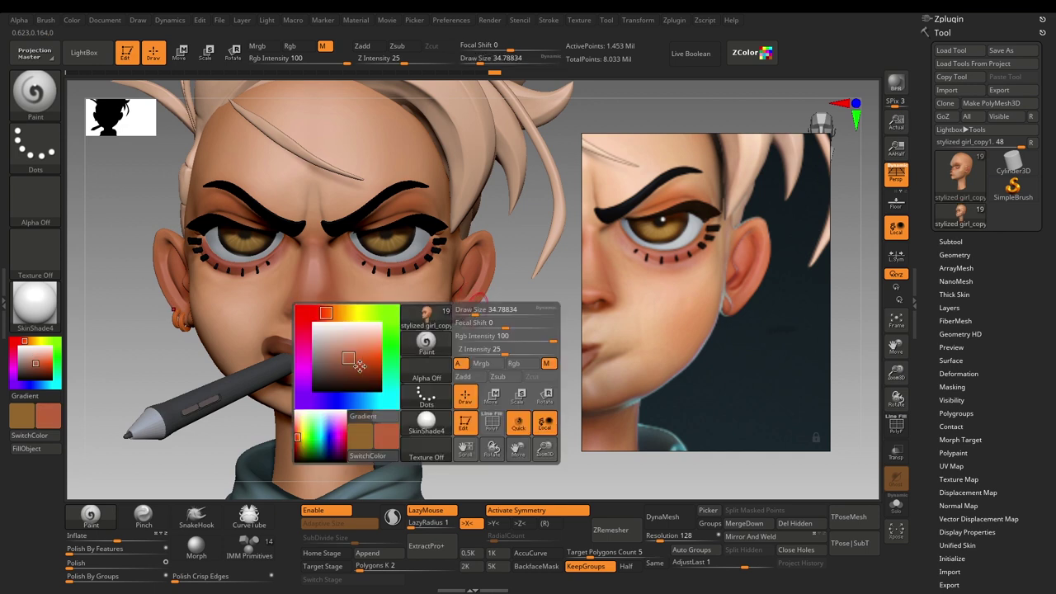
{"action": "left_click", "coordinate": [347, 364]}
Reduce the draw size to about 27, switch painting from material to Rgb and shade the inner ear
{"action": "left_click_drag", "start_coordinate": [509, 364], "coordinate": [476, 355]}
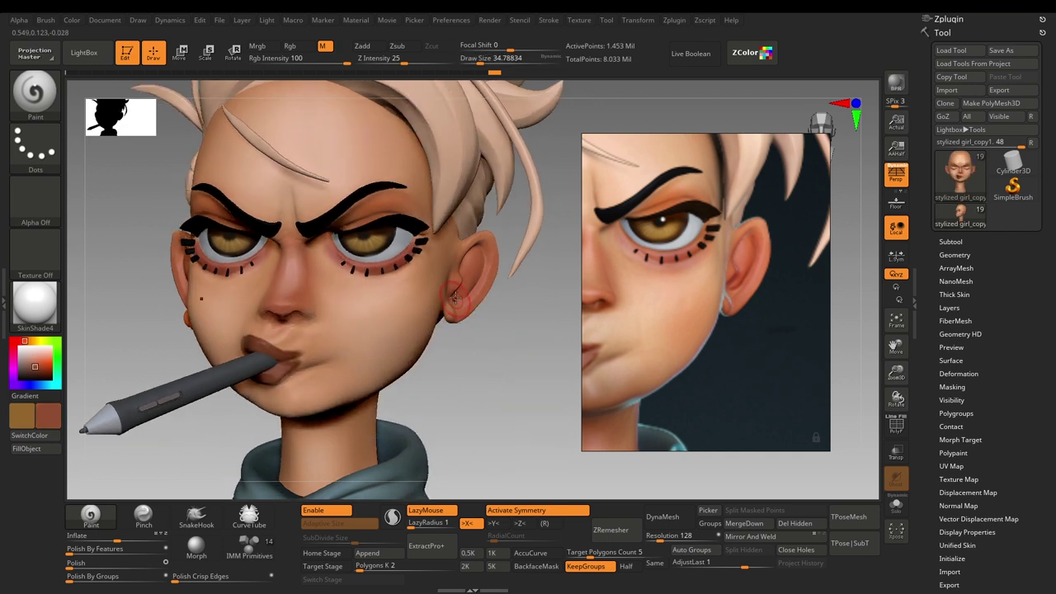
{"action": "left_click", "coordinate": [478, 60]}
{"action": "left_click_drag", "start_coordinate": [490, 243], "coordinate": [490, 289]}
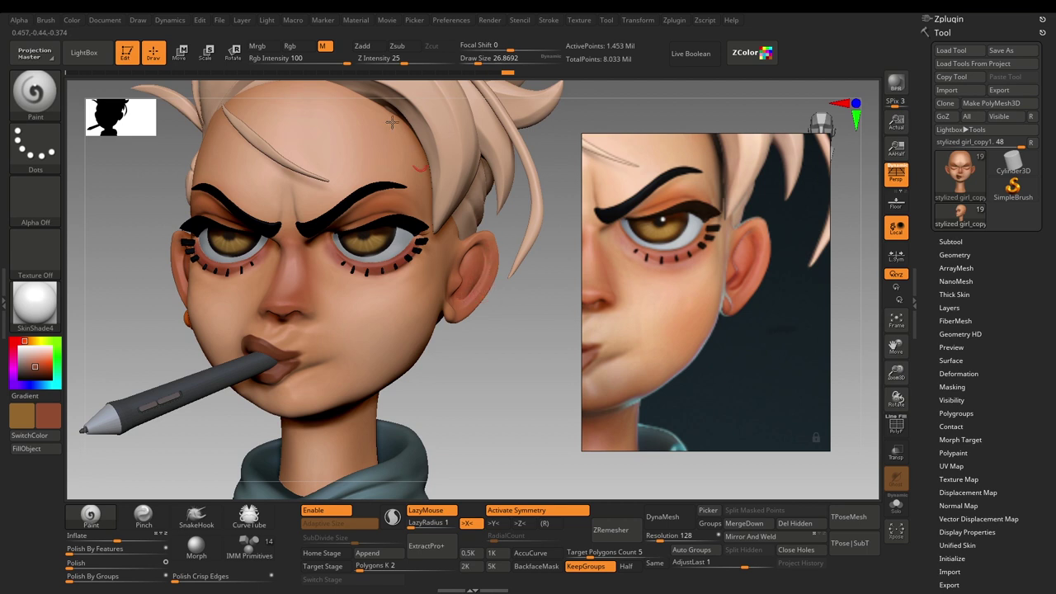
{"action": "left_click", "coordinate": [301, 46]}
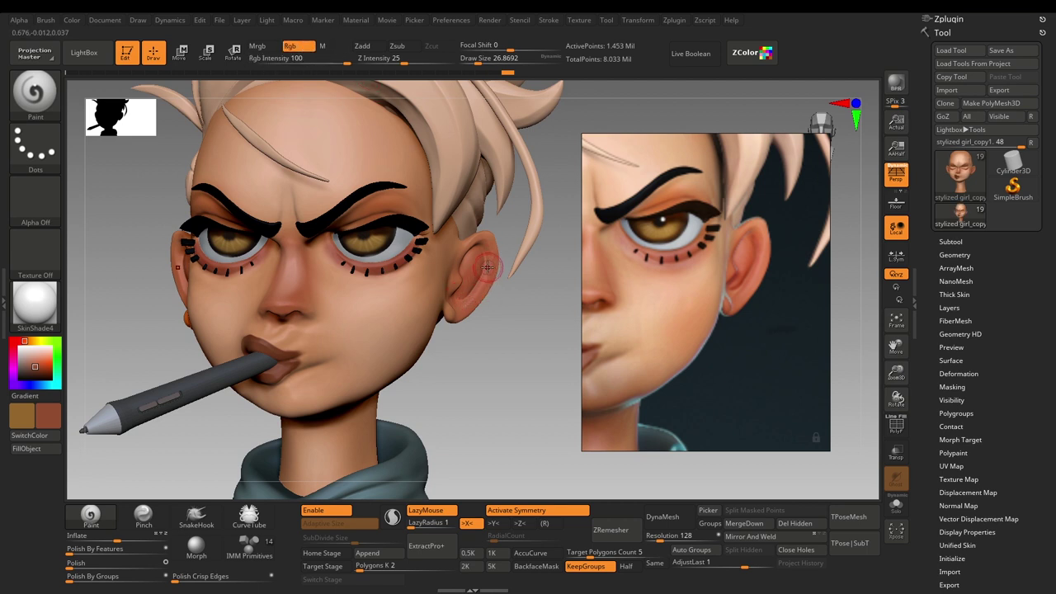
{"action": "left_click_drag", "start_coordinate": [460, 294], "coordinate": [475, 296]}
{"action": "mouse_move", "coordinate": [492, 314]}
{"action": "left_mouse_down"}
{"action": "mouse_move", "coordinate": [478, 297]}
{"action": "mouse_move", "coordinate": [506, 308]}
{"action": "left_mouse_up"}
Sample the ear's reddish skin tone and adjust it to a lighter salmon pink
{"action": "key", "text": "c"}
{"action": "key", "text": "c"}
{"action": "key", "text": "space"}
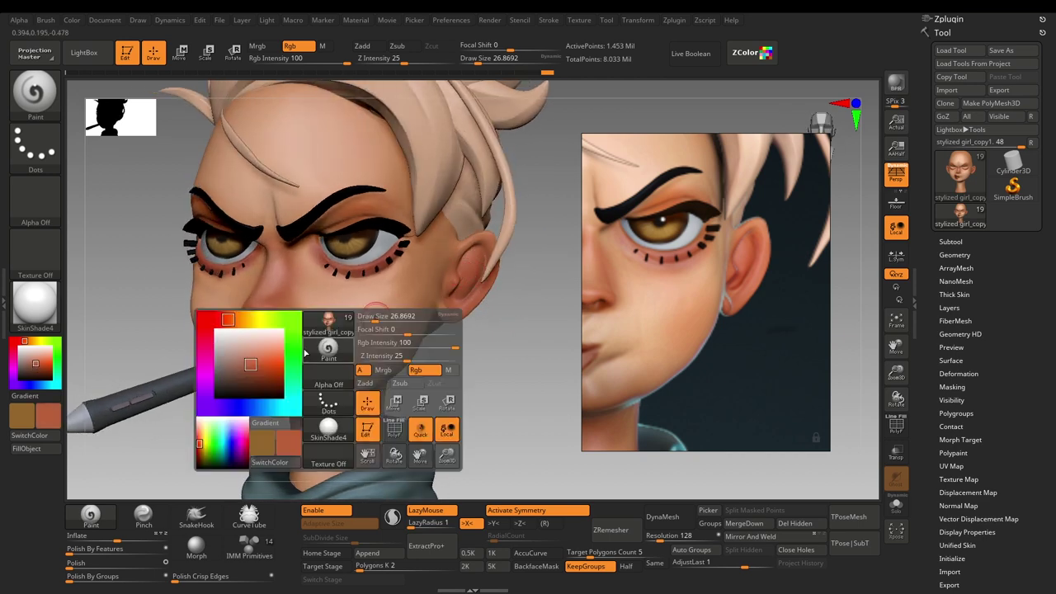
{"action": "left_click", "coordinate": [246, 356]}
{"action": "key", "text": "space"}
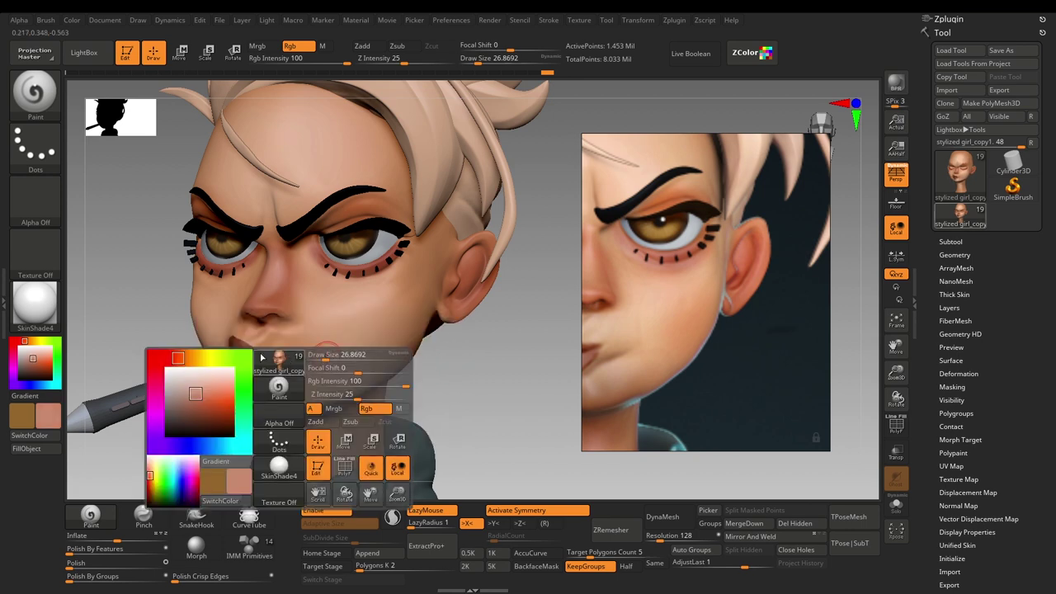
{"action": "left_click", "coordinate": [198, 398]}
Set the draw size to about 31 and blend salmon pink into the inner ear
{"action": "left_click_drag", "start_coordinate": [502, 413], "coordinate": [514, 411]}
{"action": "key", "text": "s"}
{"action": "left_click", "coordinate": [458, 279]}
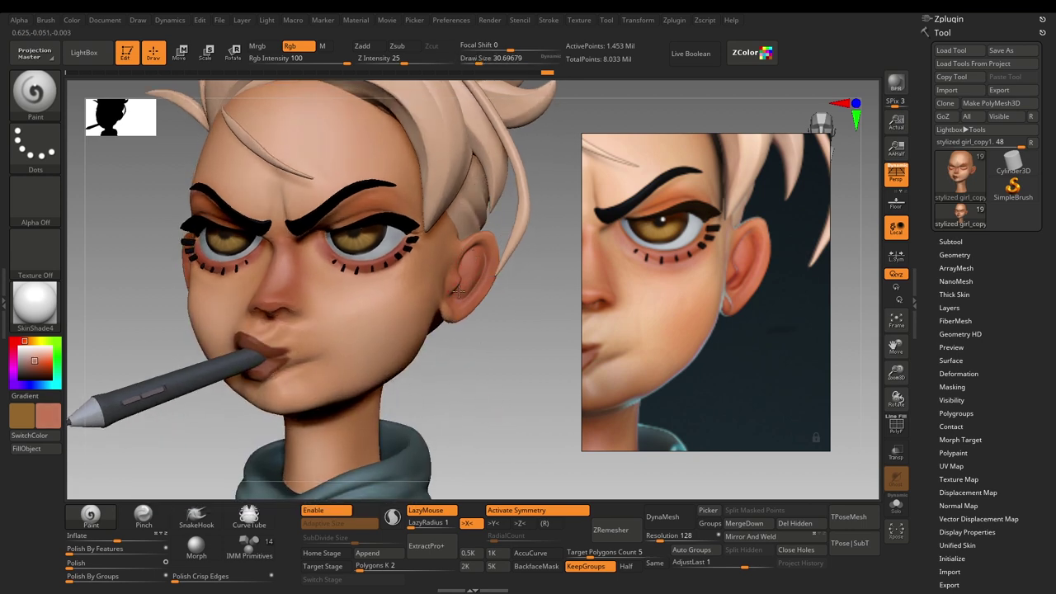
Make the Hair subtool active and show the whole head with hair in the reference image
{"action": "left_click_drag", "start_coordinate": [481, 367], "coordinate": [500, 388], "text": "alt"}
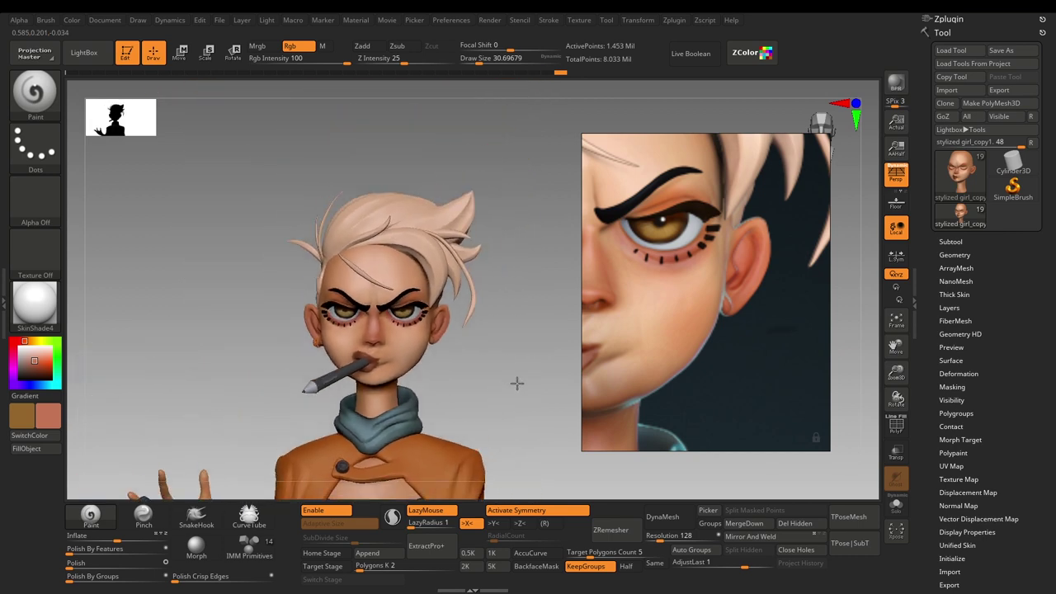
{"action": "left_click", "coordinate": [432, 247], "text": "alt"}
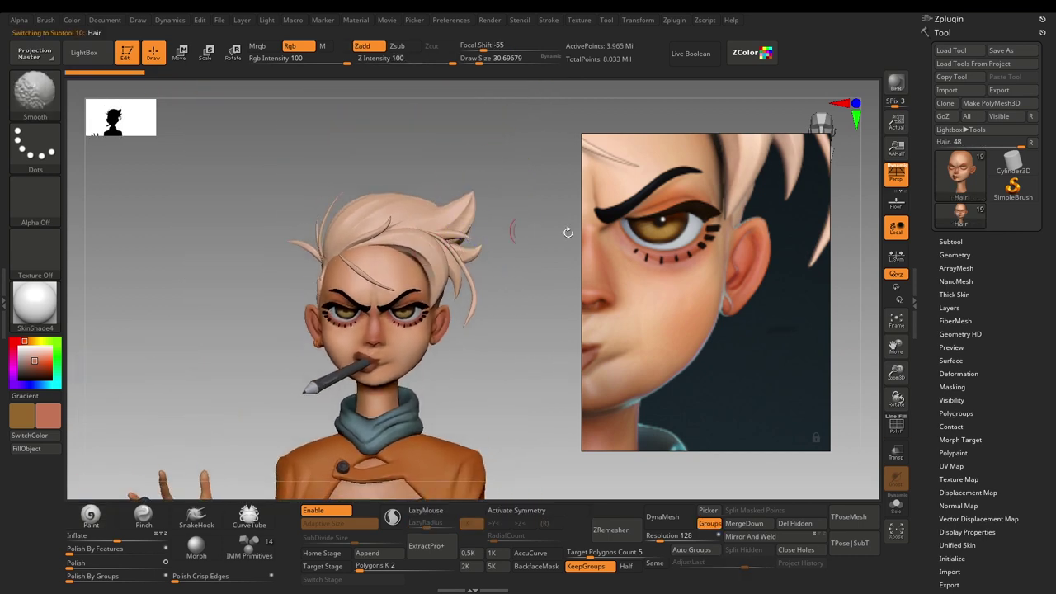
{"action": "scroll", "coordinate": [701, 257], "scroll_direction": "down", "scroll_amount": 6}
{"action": "middle_click_drag", "start_coordinate": [701, 257], "coordinate": [689, 279]}
{"action": "scroll", "coordinate": [692, 279], "scroll_direction": "up", "scroll_amount": 5}
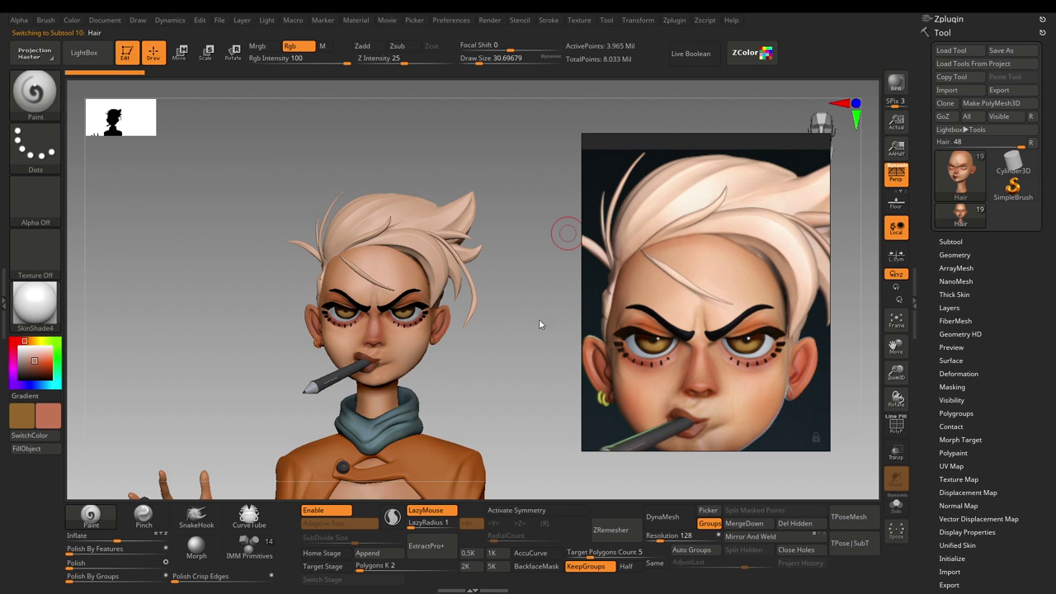
{"action": "left_click_drag", "start_coordinate": [550, 236], "coordinate": [533, 293], "text": "alt"}
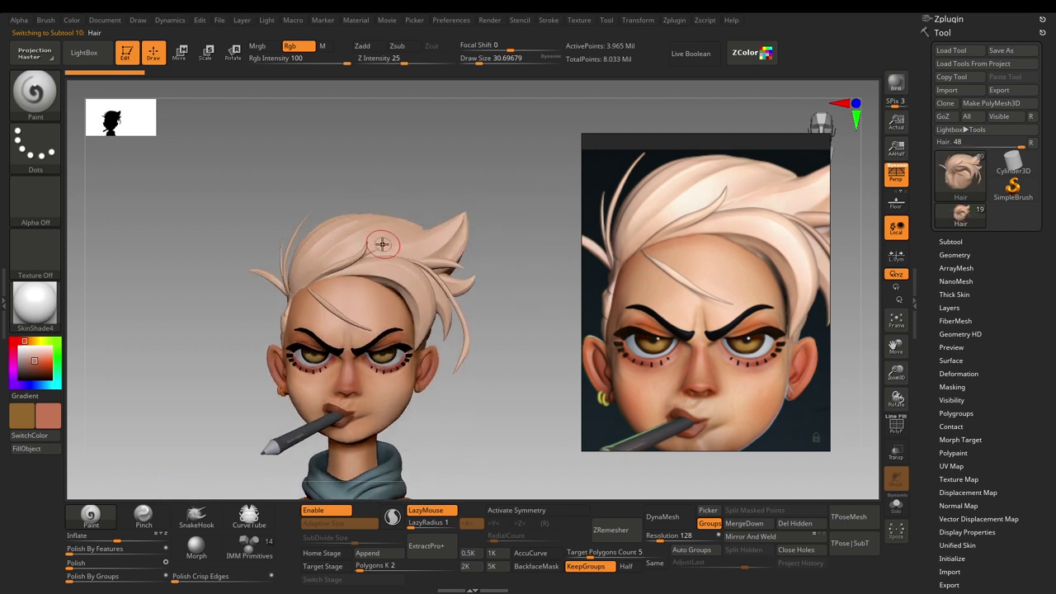
Pick the pale peach of the reference hair with ZColor and set it as the paint color
{"action": "key", "text": "c"}
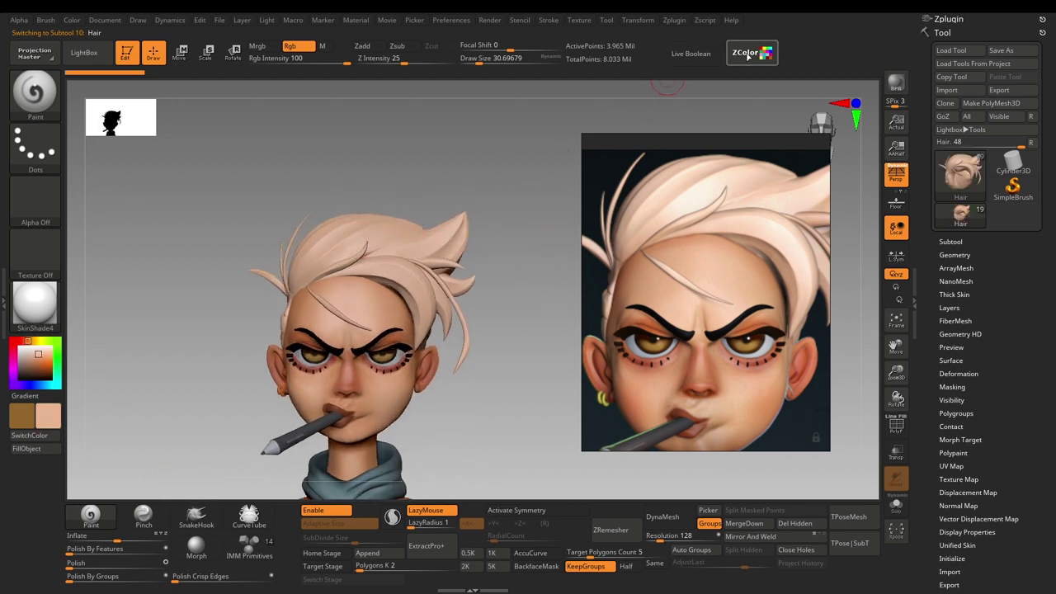
{"action": "left_click", "coordinate": [745, 53]}
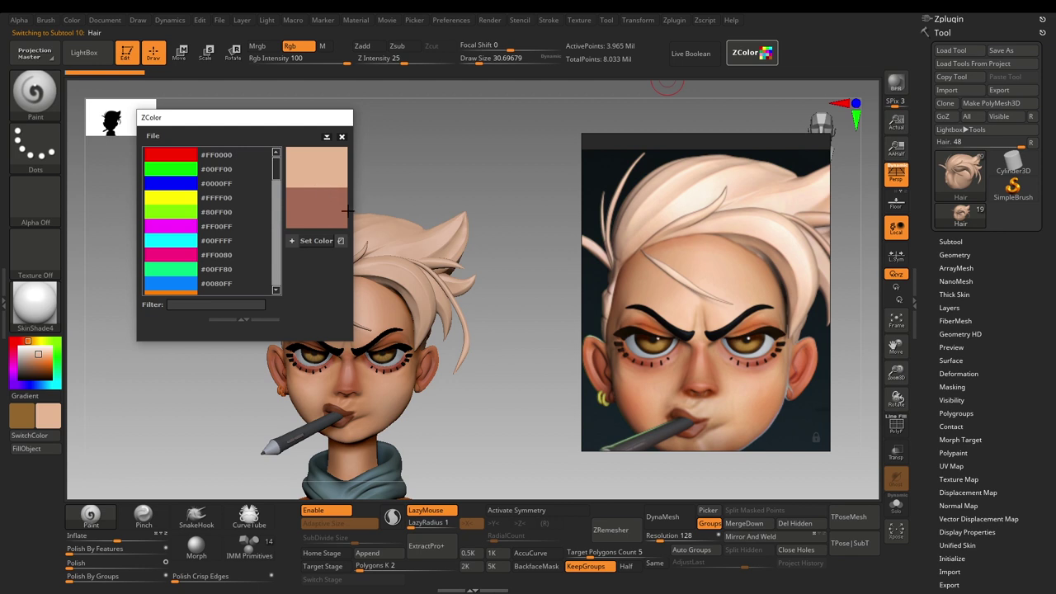
{"action": "left_click_drag", "start_coordinate": [711, 191], "coordinate": [717, 181]}
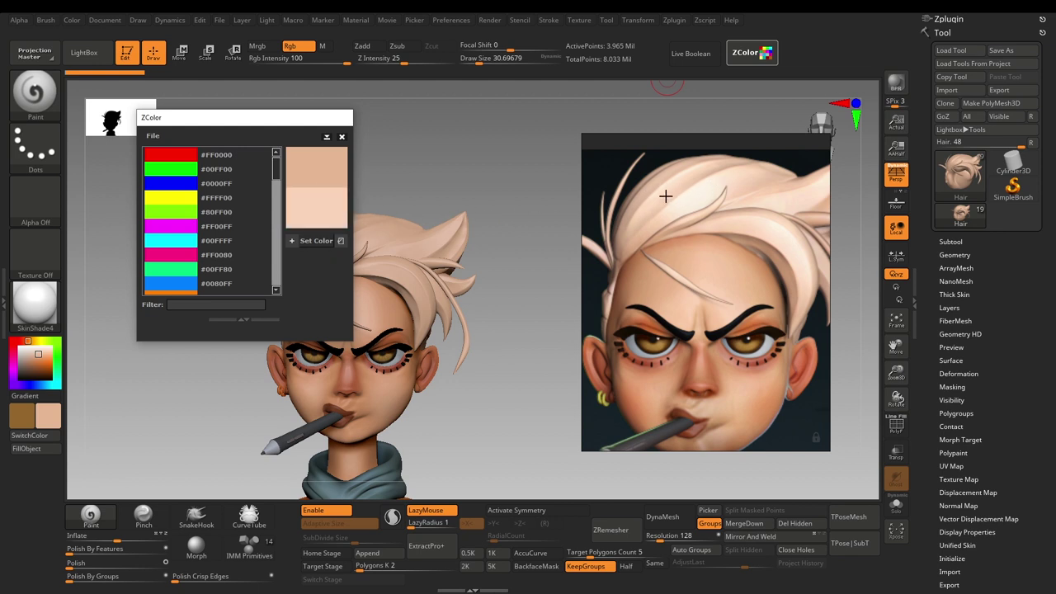
{"action": "left_click", "coordinate": [316, 242]}
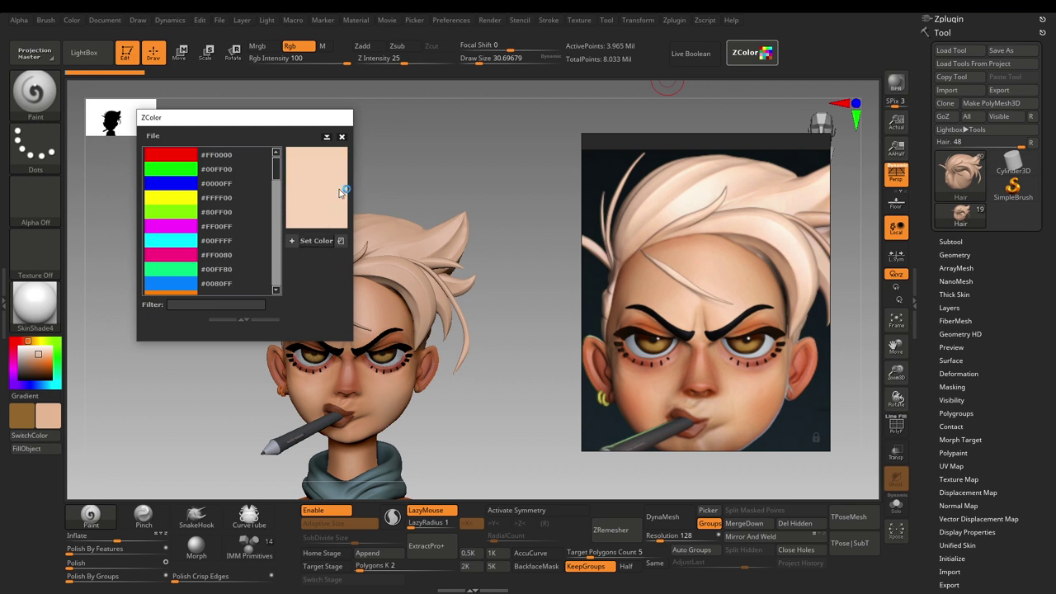
{"action": "left_click", "coordinate": [342, 137]}
Set the draw size to about 104 and paint pale peach highlights over the crown and back tuft of the hair
{"action": "right_click_drag", "start_coordinate": [468, 135], "coordinate": [405, 198], "text": "ctrl"}
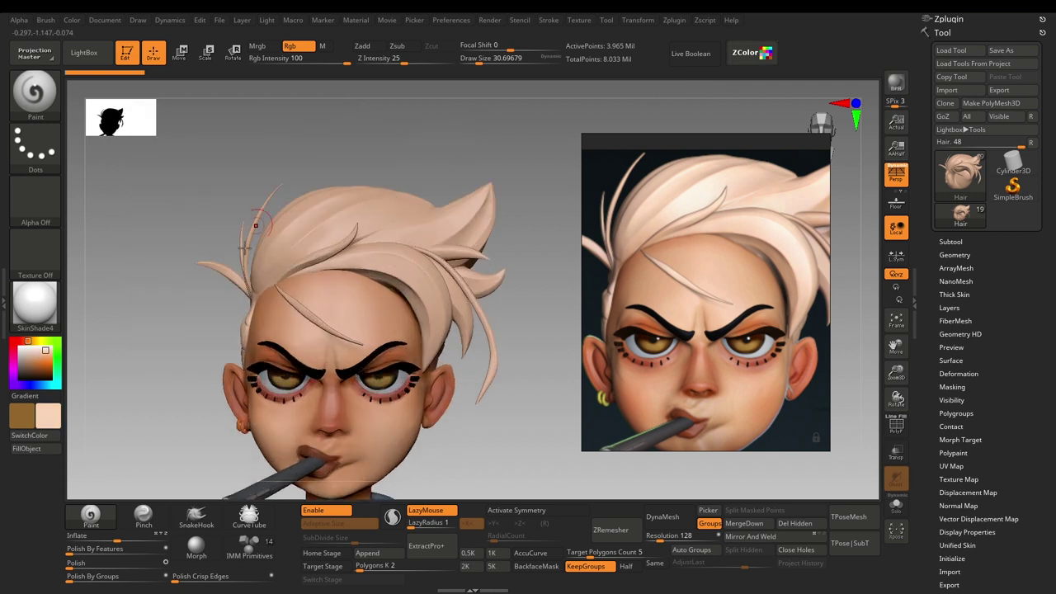
{"action": "key", "text": "s"}
{"action": "left_click_drag", "start_coordinate": [347, 241], "coordinate": [372, 243]}
{"action": "key", "text": "bracketleft"}
{"action": "key", "text": "bracketleft"}
{"action": "key", "text": "bracketleft"}
{"action": "left_click_drag", "start_coordinate": [423, 234], "coordinate": [464, 210]}
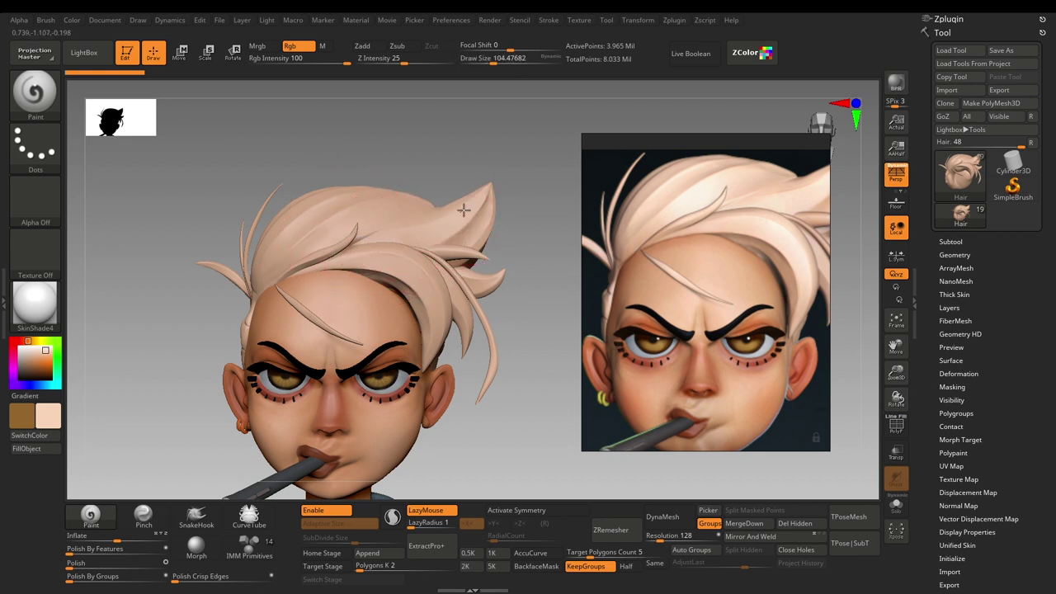
{"action": "mouse_move", "coordinate": [412, 237]}
{"action": "left_mouse_down"}
{"action": "mouse_move", "coordinate": [321, 223]}
{"action": "mouse_move", "coordinate": [355, 211]}
{"action": "left_mouse_up"}
Reduce the draw size to about 59 and lighten the swept top and front locks with pale peach
{"action": "key", "text": "bracketleft"}
{"action": "key", "text": "bracketleft"}
{"action": "mouse_move", "coordinate": [264, 280]}
{"action": "left_mouse_down"}
{"action": "mouse_move", "coordinate": [300, 232]}
{"action": "mouse_move", "coordinate": [330, 220]}
{"action": "left_mouse_up"}
{"action": "left_click_drag", "start_coordinate": [270, 264], "coordinate": [336, 222]}
{"action": "mouse_move", "coordinate": [399, 216]}
{"action": "left_mouse_down"}
{"action": "mouse_move", "coordinate": [379, 209]}
{"action": "mouse_move", "coordinate": [289, 232]}
{"action": "left_mouse_up"}
{"action": "mouse_move", "coordinate": [360, 265]}
{"action": "left_mouse_down"}
{"action": "mouse_move", "coordinate": [428, 280]}
{"action": "mouse_move", "coordinate": [440, 298]}
{"action": "mouse_move", "coordinate": [428, 350]}
{"action": "left_mouse_up"}
{"action": "key", "text": "bracketleft"}
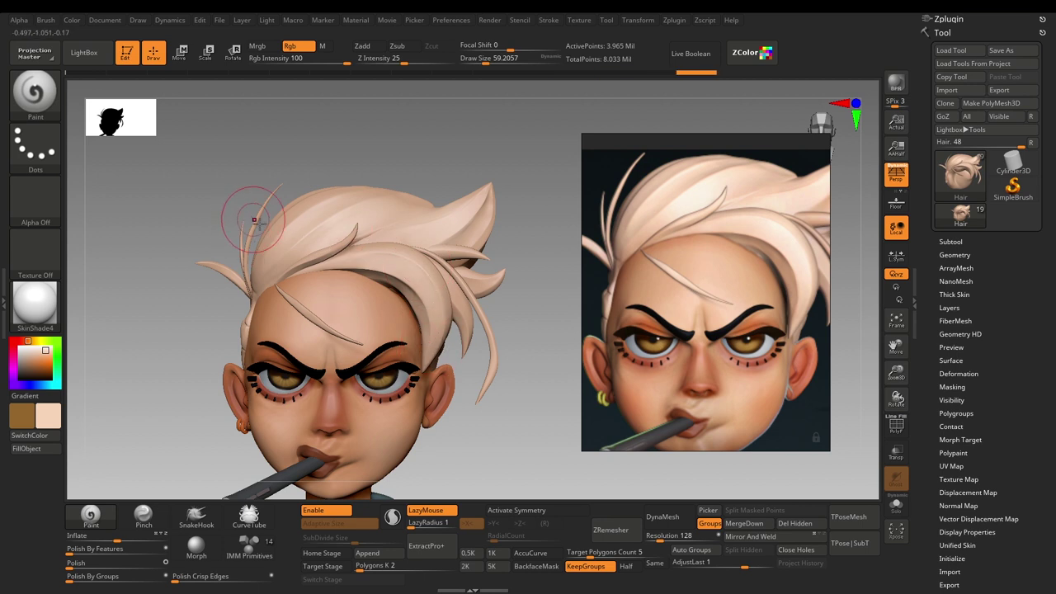
Set the draw size to about 23 and highlight the thin loose strands beside the temple with pale peach
{"action": "key", "text": "s"}
{"action": "left_click_drag", "start_coordinate": [230, 288], "coordinate": [215, 265]}
{"action": "left_click_drag", "start_coordinate": [253, 262], "coordinate": [259, 239]}
{"action": "left_click_drag", "start_coordinate": [272, 197], "coordinate": [248, 252]}
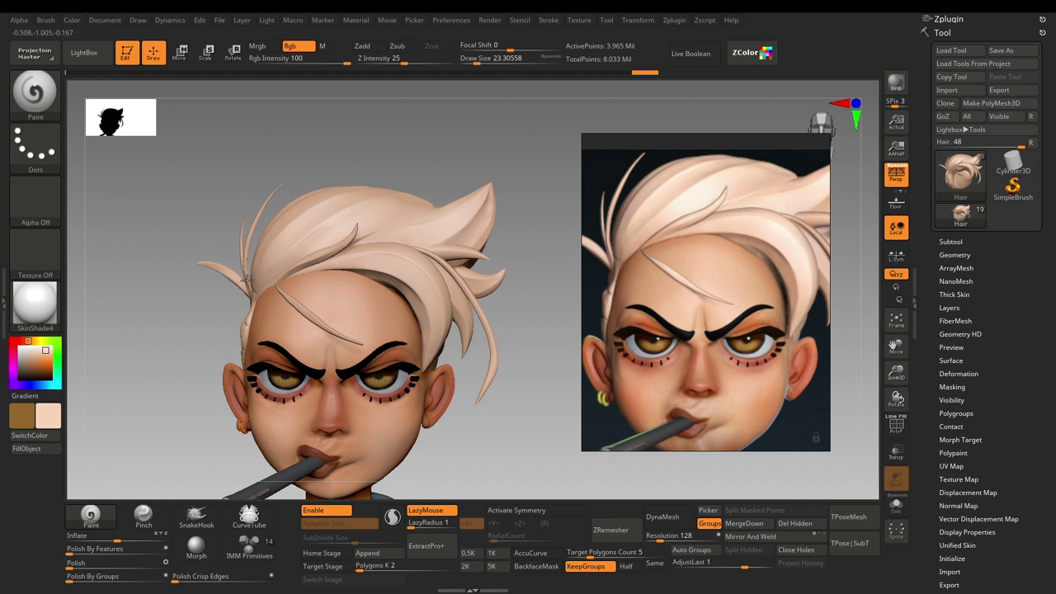
Raise the draw size to about 41 and lighten the hair beside the ears and the hanging side locks
{"action": "key", "text": "bracketright"}
{"action": "left_click_drag", "start_coordinate": [241, 334], "coordinate": [251, 310]}
{"action": "mouse_move", "coordinate": [464, 314]}
{"action": "left_mouse_down"}
{"action": "mouse_move", "coordinate": [446, 314]}
{"action": "mouse_move", "coordinate": [449, 297]}
{"action": "left_mouse_up"}
{"action": "key", "text": "s"}
{"action": "left_click_drag", "start_coordinate": [451, 285], "coordinate": [469, 315]}
{"action": "left_click_drag", "start_coordinate": [447, 268], "coordinate": [470, 299]}
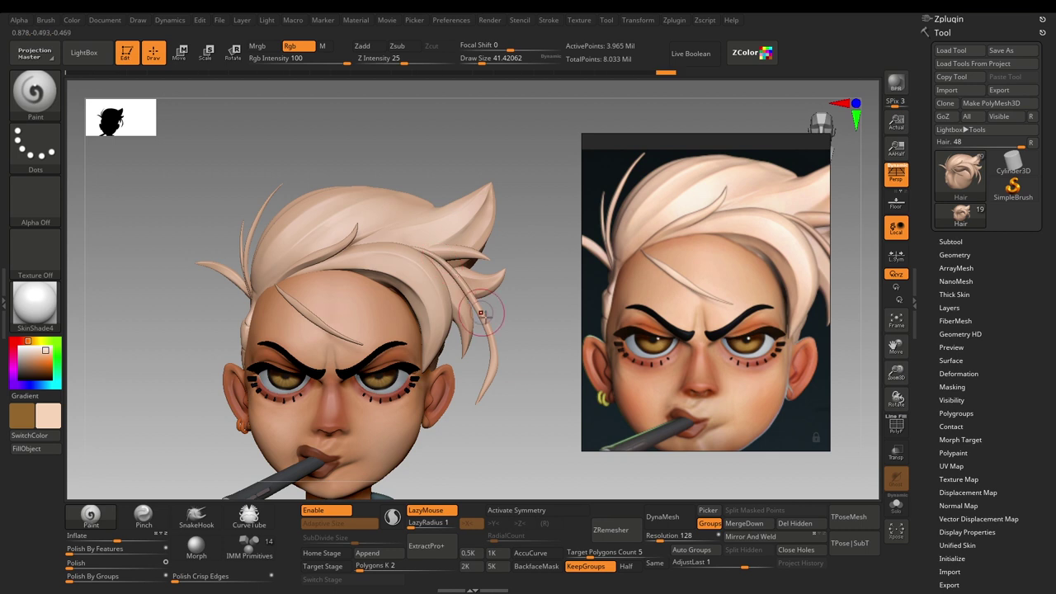
Pick the brown shadow color at the reference hairline with ZColor and set it as the paint color
{"action": "mouse_move", "coordinate": [488, 382]}
{"action": "left_mouse_down"}
{"action": "mouse_move", "coordinate": [481, 401]}
{"action": "mouse_move", "coordinate": [526, 360]}
{"action": "mouse_move", "coordinate": [526, 335]}
{"action": "mouse_move", "coordinate": [504, 423]}
{"action": "left_mouse_up"}
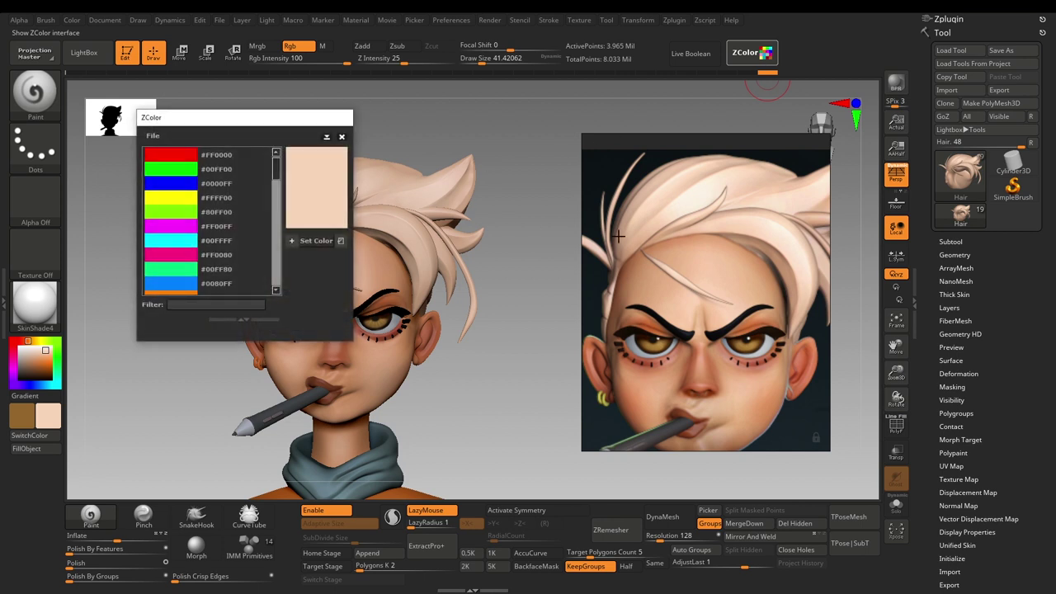
{"action": "left_click_drag", "start_coordinate": [746, 243], "coordinate": [742, 237]}
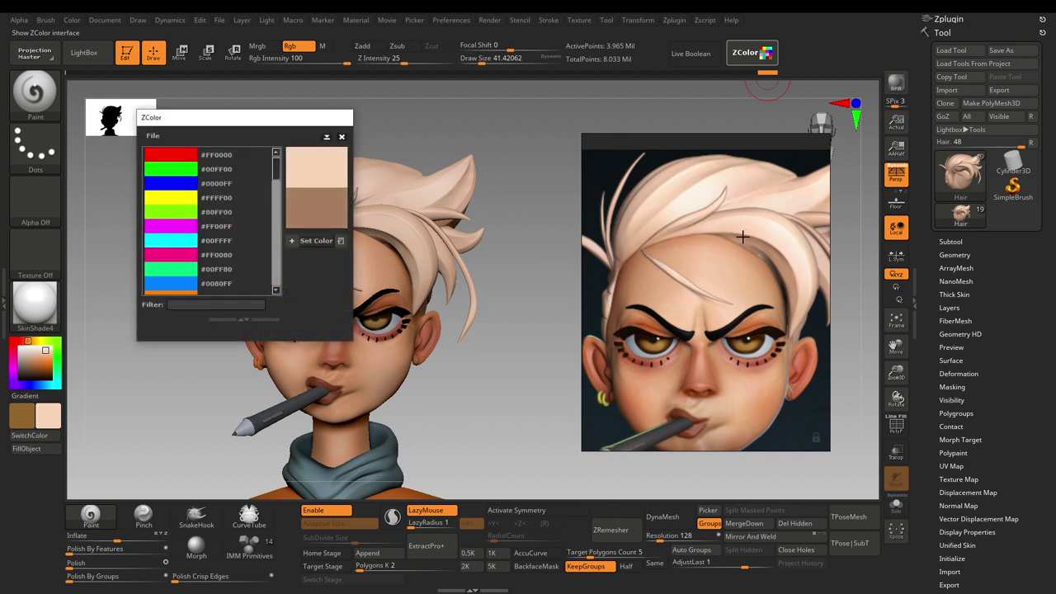
{"action": "left_click", "coordinate": [322, 240]}
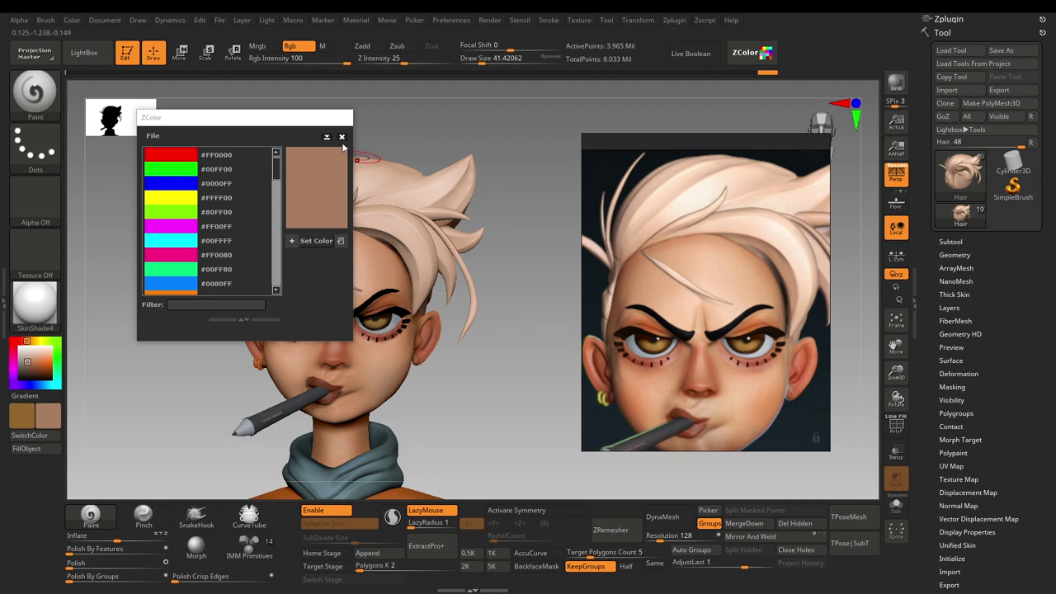
{"action": "left_click", "coordinate": [342, 137]}
Paint brown shadows along the hairline at the temple, reducing the draw size to about 23
{"action": "left_click_drag", "start_coordinate": [502, 223], "coordinate": [499, 324], "text": "alt"}
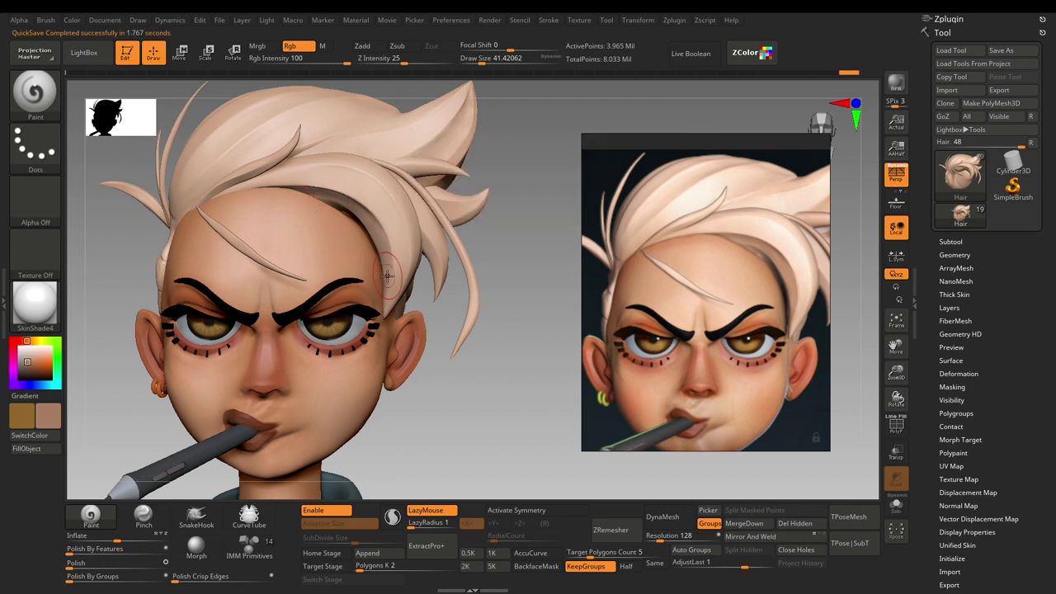
{"action": "left_click_drag", "start_coordinate": [557, 433], "coordinate": [557, 405], "text": "alt"}
{"action": "left_click_drag", "start_coordinate": [168, 315], "coordinate": [211, 303]}
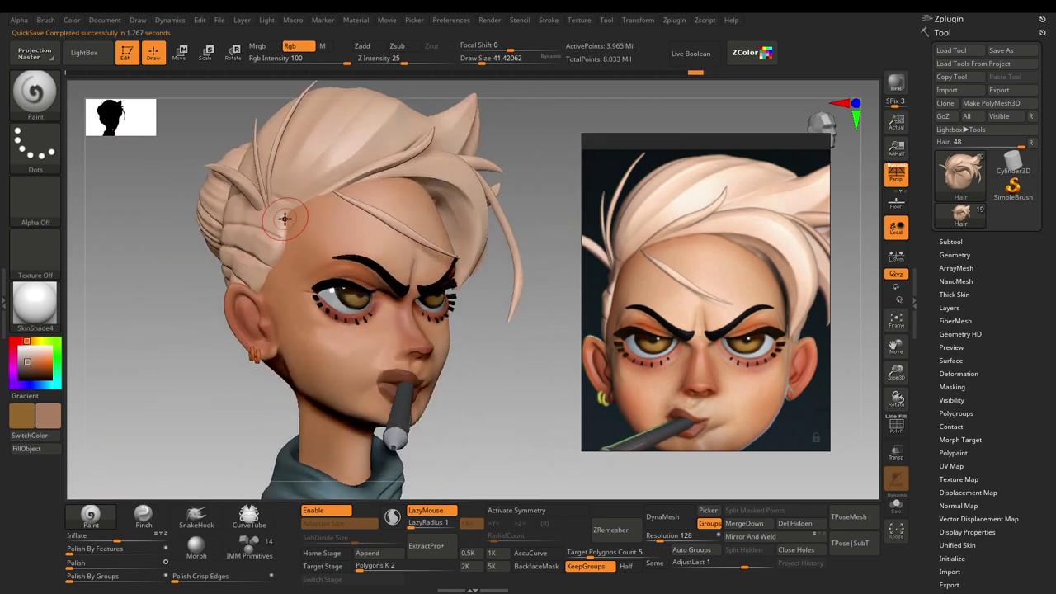
{"action": "key", "text": "bracketleft"}
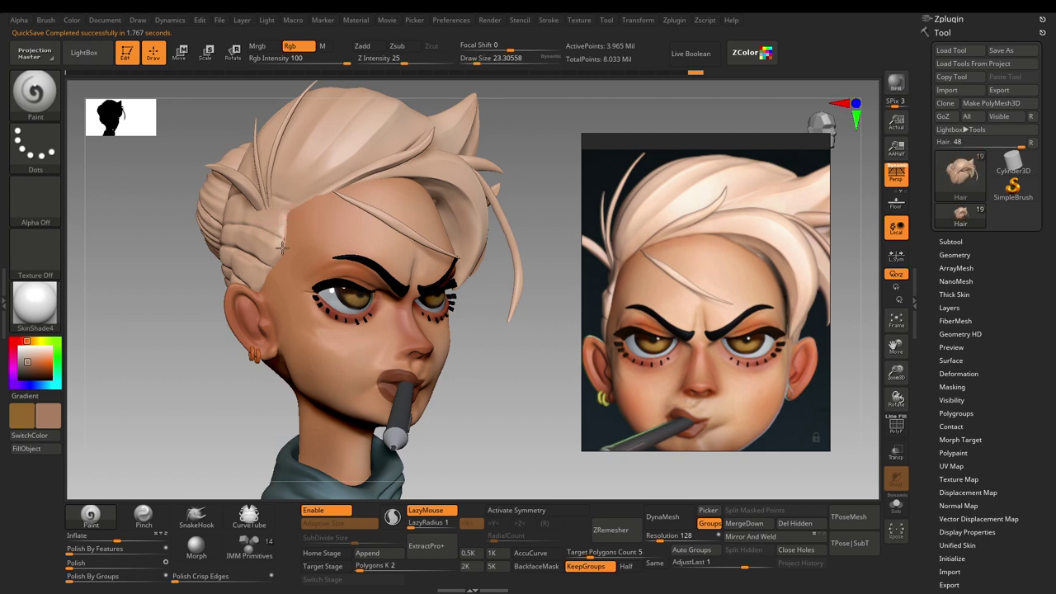
{"action": "left_click_drag", "start_coordinate": [177, 323], "coordinate": [176, 328]}
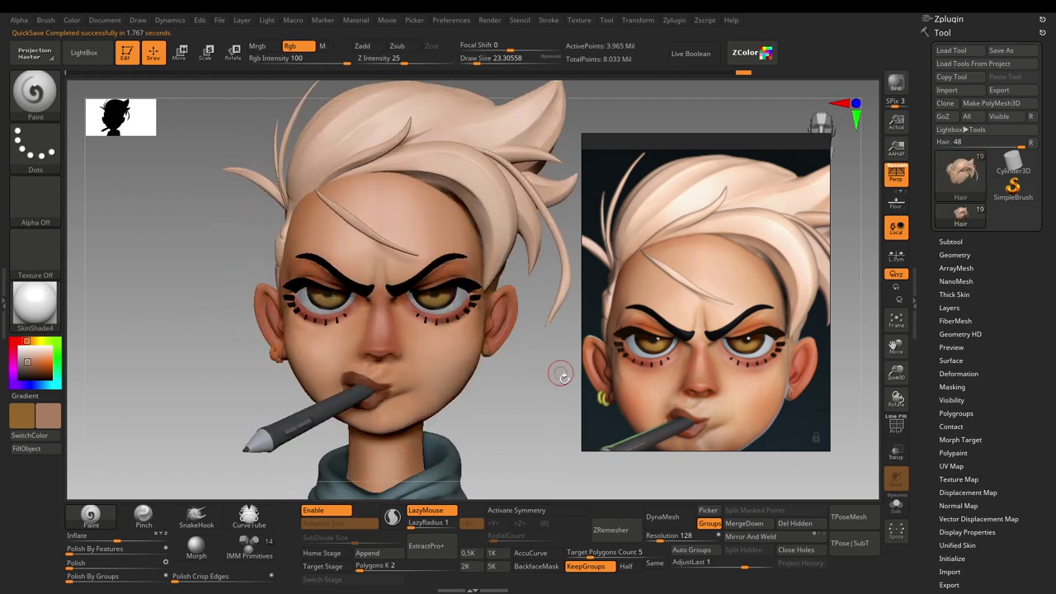
Shade the edges of the hair around the forehead and side locks with the brown shadow color
{"action": "left_click_drag", "start_coordinate": [559, 424], "coordinate": [550, 417]}
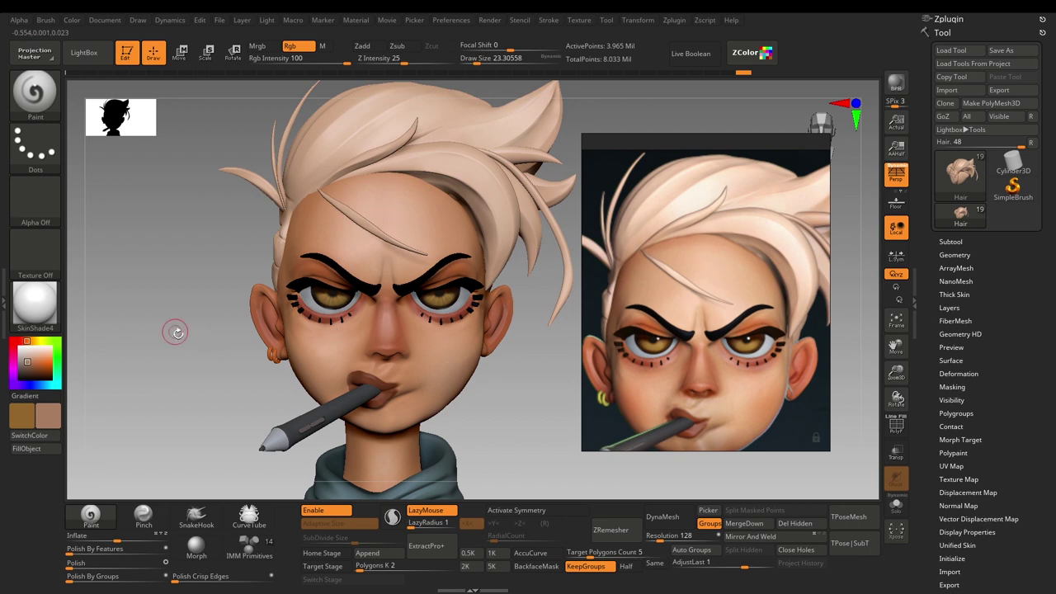
{"action": "left_click_drag", "start_coordinate": [195, 342], "coordinate": [184, 380], "text": "alt"}
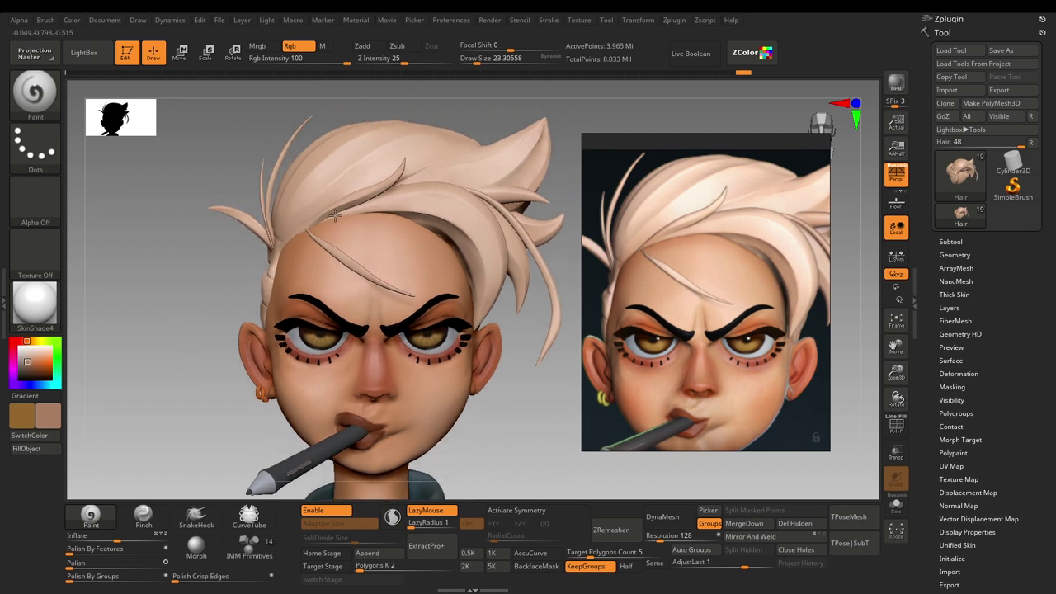
{"action": "left_click_drag", "start_coordinate": [465, 318], "coordinate": [468, 326]}
{"action": "mouse_move", "coordinate": [516, 442]}
{"action": "left_mouse_down", "text": "alt"}
{"action": "mouse_move", "coordinate": [526, 391]}
{"action": "mouse_move", "coordinate": [495, 370]}
{"action": "mouse_move", "coordinate": [505, 419]}
{"action": "left_mouse_up", "text": "alt"}
{"action": "mouse_move", "coordinate": [471, 295]}
{"action": "left_mouse_down"}
{"action": "mouse_move", "coordinate": [452, 232]}
{"action": "mouse_move", "coordinate": [413, 203]}
{"action": "left_mouse_up"}
{"action": "left_click_drag", "start_coordinate": [503, 377], "coordinate": [531, 401], "text": "alt"}
Raise the draw size to about 44 and shade the upraised back tuft of hair with brown
{"action": "left_click_drag", "start_coordinate": [561, 330], "coordinate": [541, 246]}
{"action": "key", "text": "]"}
{"action": "key", "text": "]"}
{"action": "left_click_drag", "start_coordinate": [538, 150], "coordinate": [504, 193]}
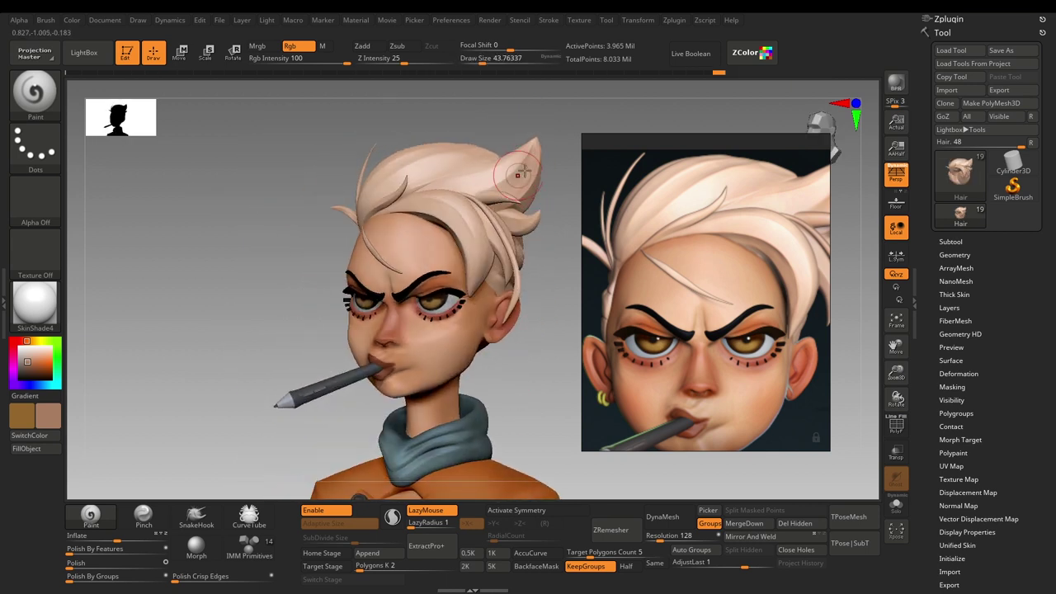
{"action": "left_click_drag", "start_coordinate": [236, 302], "coordinate": [346, 310]}
Compare the painted head with the reference image and examine the reference eye's iris colors up close
{"action": "left_click_drag", "start_coordinate": [493, 355], "coordinate": [533, 509], "text": "alt"}
{"action": "left_click_drag", "start_coordinate": [552, 407], "coordinate": [573, 290], "text": "alt"}
{"action": "left_click_drag", "start_coordinate": [531, 448], "coordinate": [496, 462], "text": "alt"}
{"action": "left_click_drag", "start_coordinate": [515, 415], "coordinate": [590, 354], "text": "alt"}
{"action": "left_click_drag", "start_coordinate": [566, 388], "coordinate": [566, 397], "text": "alt"}
{"action": "scroll", "coordinate": [713, 339], "scroll_direction": "down", "scroll_amount": 5}
{"action": "scroll", "coordinate": [713, 330], "scroll_direction": "up", "scroll_amount": 6}
{"action": "middle_click_drag", "start_coordinate": [726, 232], "coordinate": [678, 441]}
{"action": "scroll", "coordinate": [687, 182], "scroll_direction": "up", "scroll_amount": 3}
{"action": "middle_click_drag", "start_coordinate": [703, 179], "coordinate": [719, 231]}
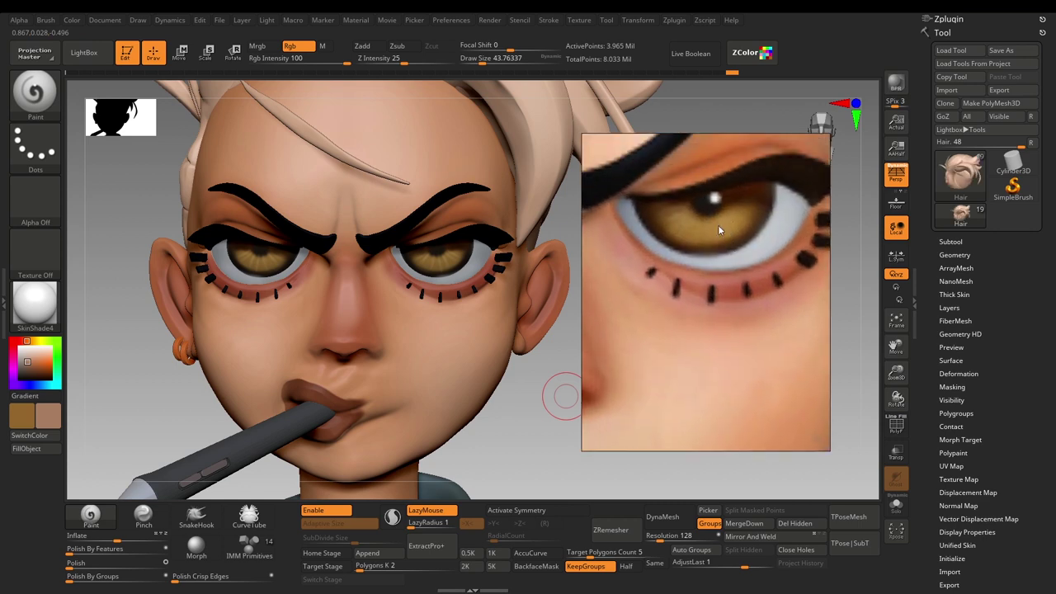
{"action": "left_click_drag", "start_coordinate": [537, 392], "coordinate": [608, 301], "text": "alt"}
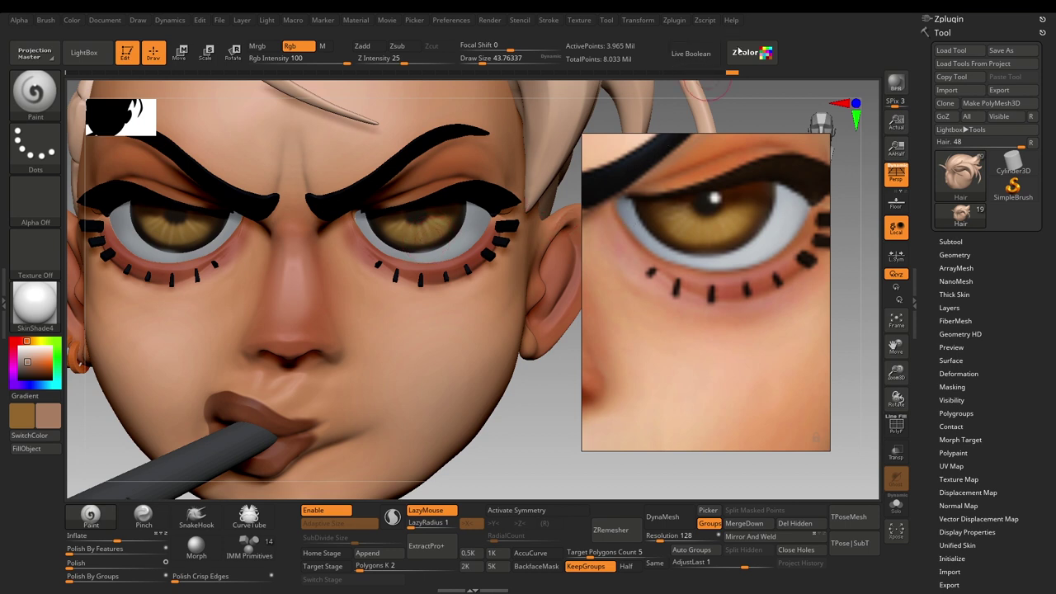
Take the golden iris color, shift its hue to an orange-brown and select the Paint brush
{"action": "key", "text": "space"}
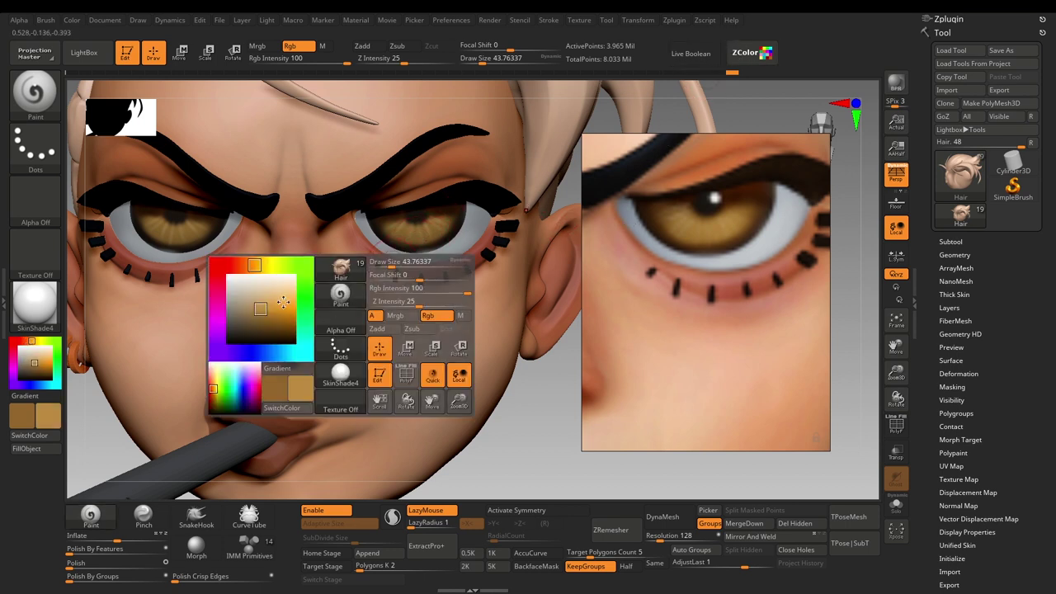
{"action": "left_click_drag", "start_coordinate": [255, 267], "coordinate": [246, 265]}
{"action": "left_click_drag", "start_coordinate": [507, 421], "coordinate": [513, 487], "text": "alt"}
{"action": "left_click", "coordinate": [96, 519]}
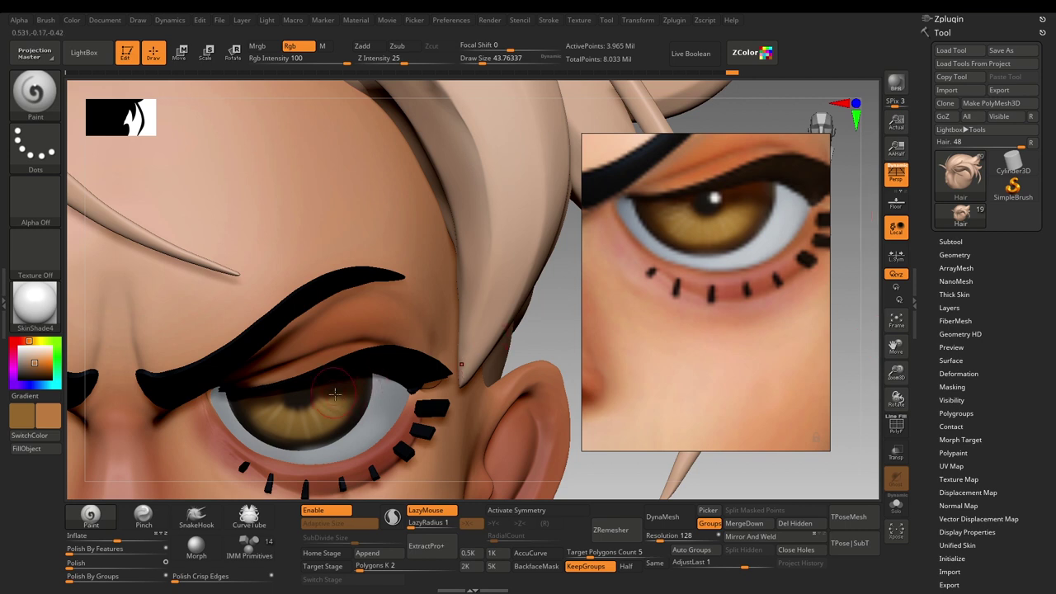
Make the eyes subtool active, undo the stray stroke, set the draw size to about 54 and tint the iris orange-brown
{"action": "left_click", "coordinate": [341, 417], "text": "alt"}
{"action": "key", "text": "s"}
{"action": "left_click_drag", "start_coordinate": [349, 404], "coordinate": [347, 404]}
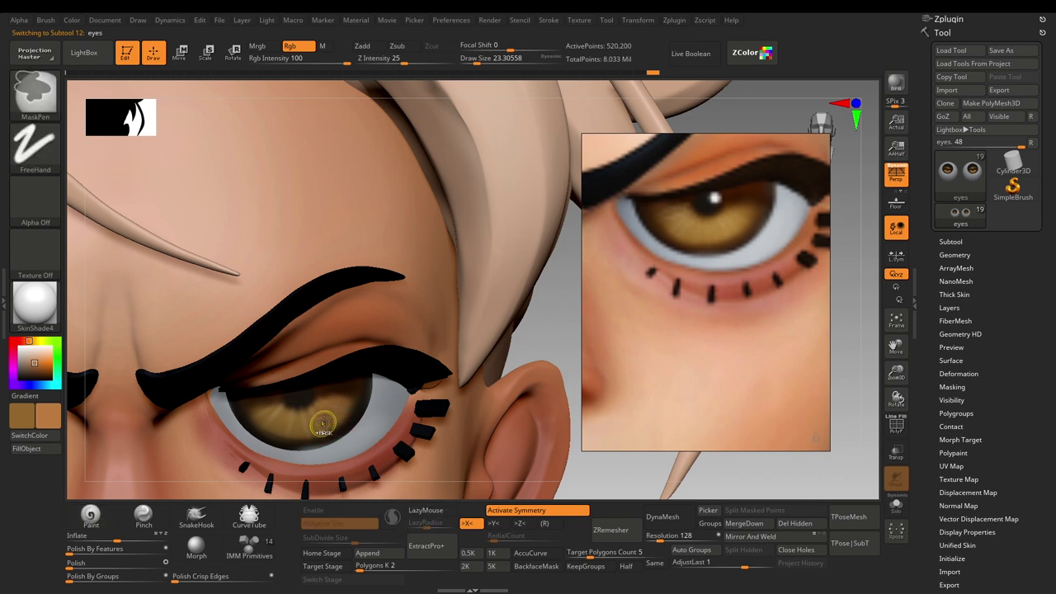
{"action": "key", "text": "ctrl+z"}
{"action": "key", "text": "s"}
{"action": "left_click_drag", "start_coordinate": [331, 411], "coordinate": [337, 410]}
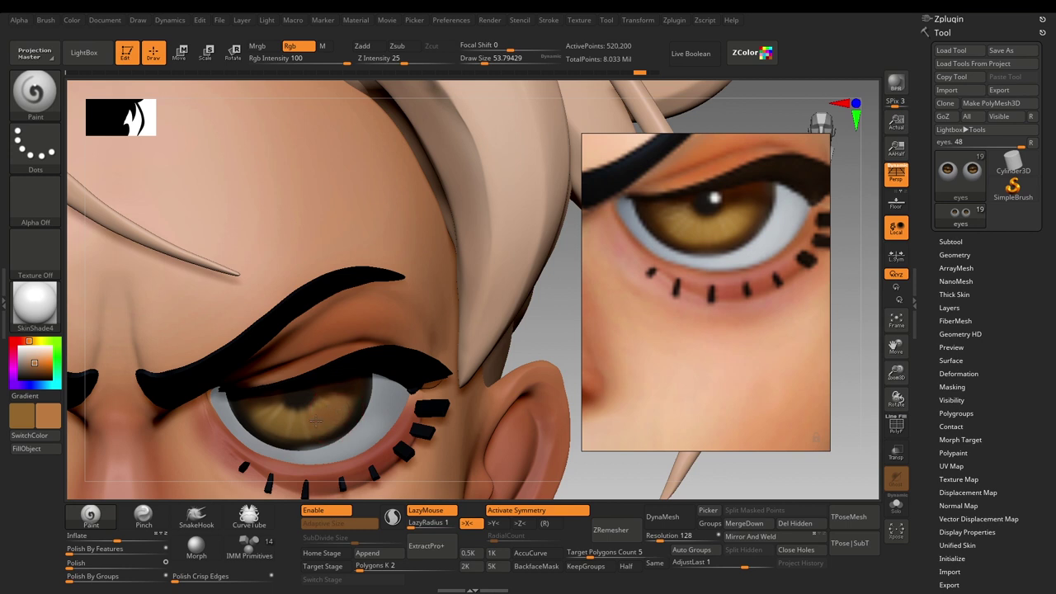
{"action": "left_click_drag", "start_coordinate": [262, 406], "coordinate": [331, 417]}
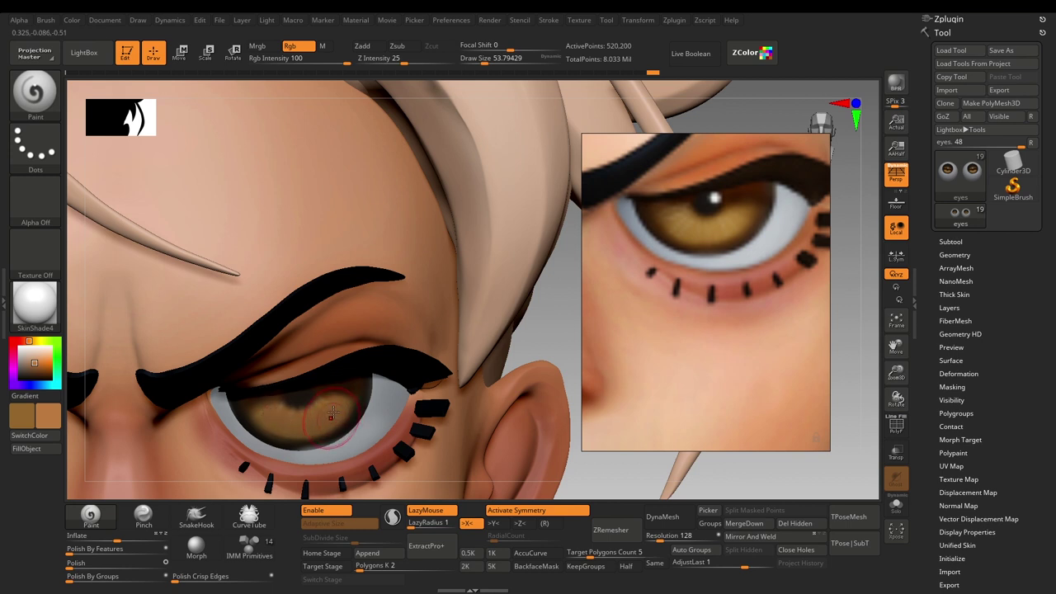
Reduce the draw size to about 39 and deepen the orange-brown tint on both irises symmetrically
{"action": "left_click_drag", "start_coordinate": [502, 501], "coordinate": [561, 351], "text": "alt"}
{"action": "left_click_drag", "start_coordinate": [536, 415], "coordinate": [525, 474], "text": "alt"}
{"action": "left_click_drag", "start_coordinate": [429, 298], "coordinate": [388, 296]}
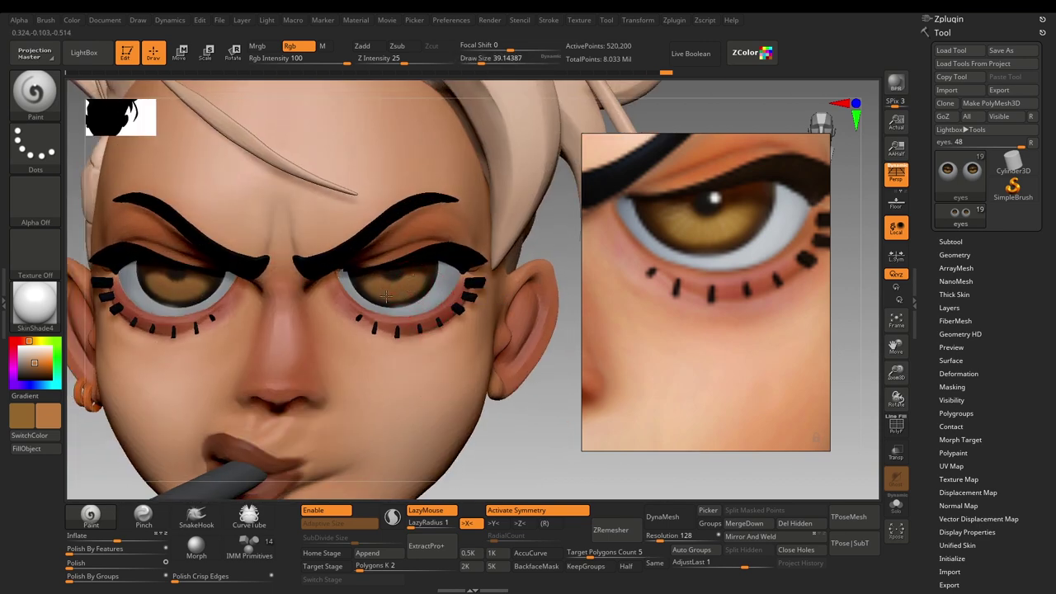
{"action": "left_click_drag", "start_coordinate": [390, 294], "coordinate": [399, 297]}
{"action": "mouse_move", "coordinate": [491, 417]}
{"action": "left_mouse_down", "text": "alt"}
{"action": "mouse_move", "coordinate": [519, 382]}
{"action": "mouse_move", "coordinate": [533, 424]}
{"action": "mouse_move", "coordinate": [478, 399]}
{"action": "left_mouse_up", "text": "alt"}
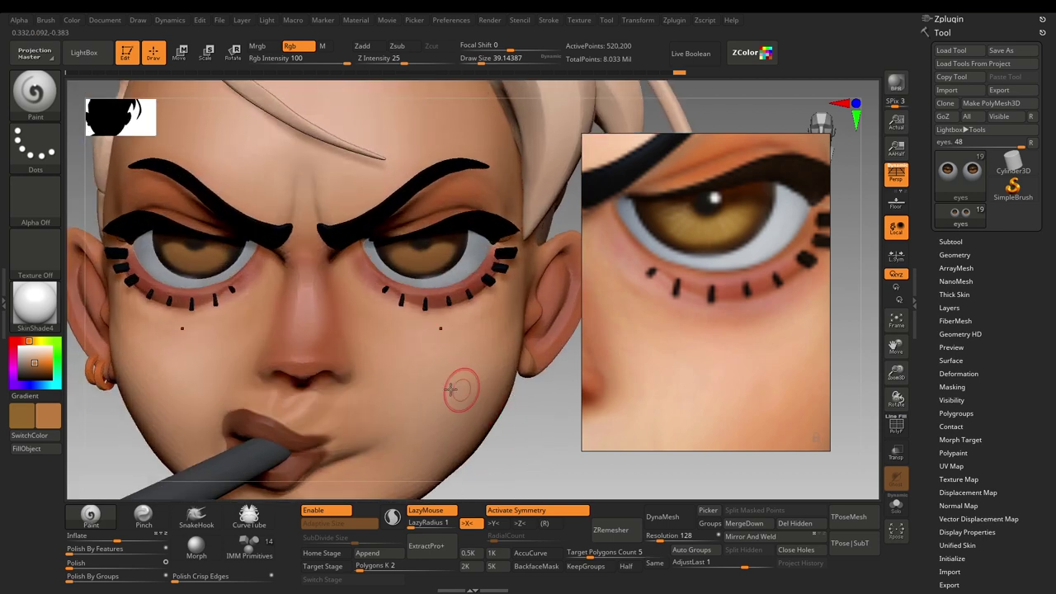
Choose a light beige, set the draw size to about 14 and paint fine light streaks into both irises
{"action": "key", "text": "space"}
{"action": "left_click_drag", "start_coordinate": [137, 395], "coordinate": [135, 381]}
{"action": "left_click_drag", "start_coordinate": [528, 441], "coordinate": [435, 337], "text": "alt"}
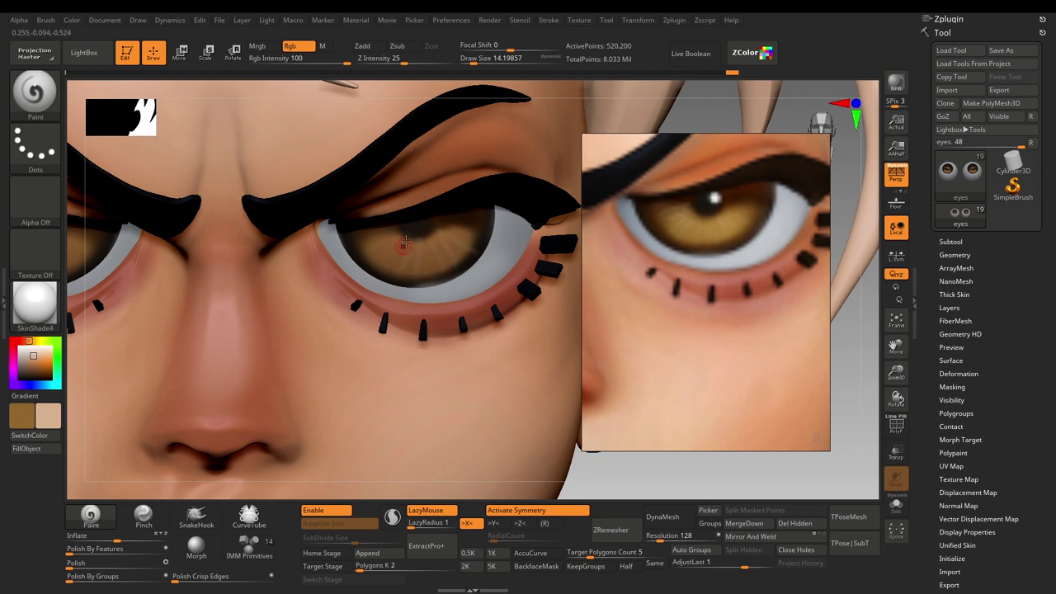
Make the Bra subtool active, turn on X symmetry and brush soft brown highlights onto it with a draw size of about 46
{"action": "right_click_drag", "start_coordinate": [526, 442], "coordinate": [530, 259]}
{"action": "right_click_drag", "start_coordinate": [505, 308], "coordinate": [574, 267], "text": "ctrl"}
{"action": "right_click_drag", "start_coordinate": [517, 353], "coordinate": [533, 325], "text": "ctrl"}
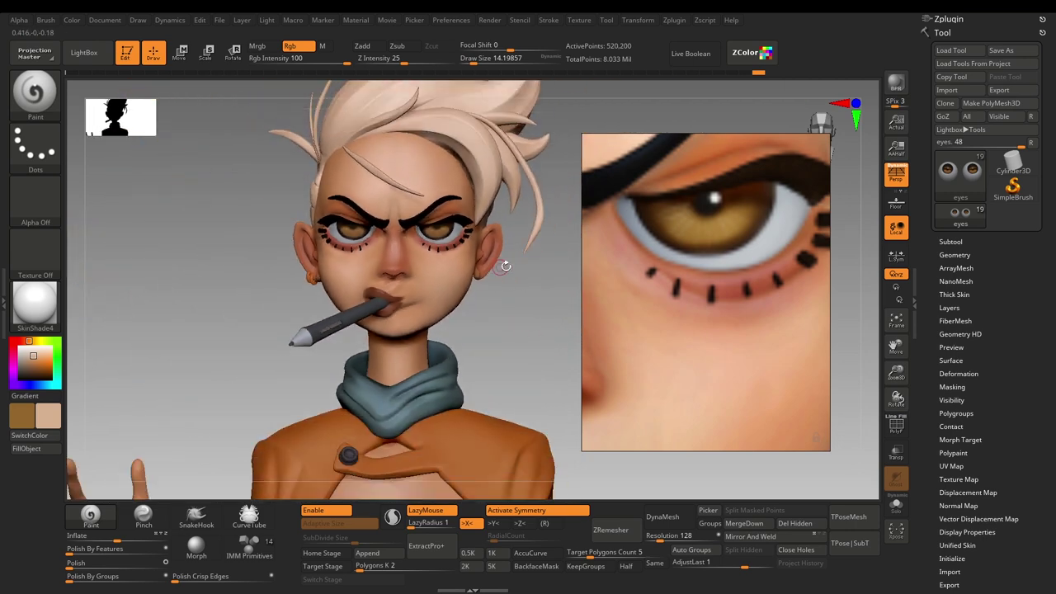
{"action": "right_click_drag", "start_coordinate": [521, 377], "coordinate": [537, 217], "text": "ctrl"}
{"action": "right_click_drag", "start_coordinate": [543, 279], "coordinate": [540, 395], "text": "alt"}
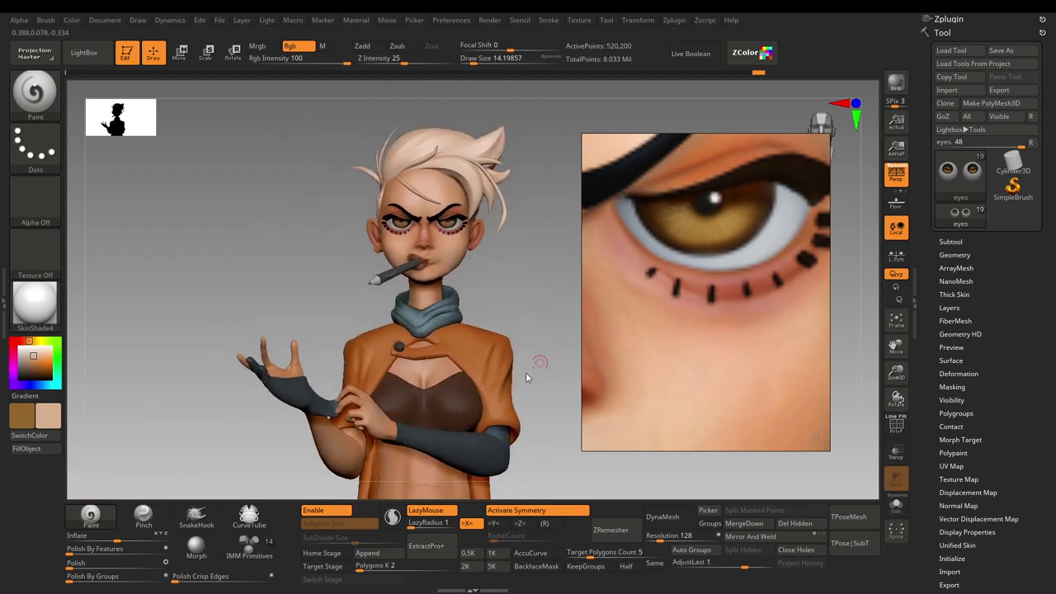
{"action": "key", "text": "space"}
{"action": "left_click_drag", "start_coordinate": [90, 456], "coordinate": [90, 453]}
{"action": "left_click", "coordinate": [454, 416], "text": "alt"}
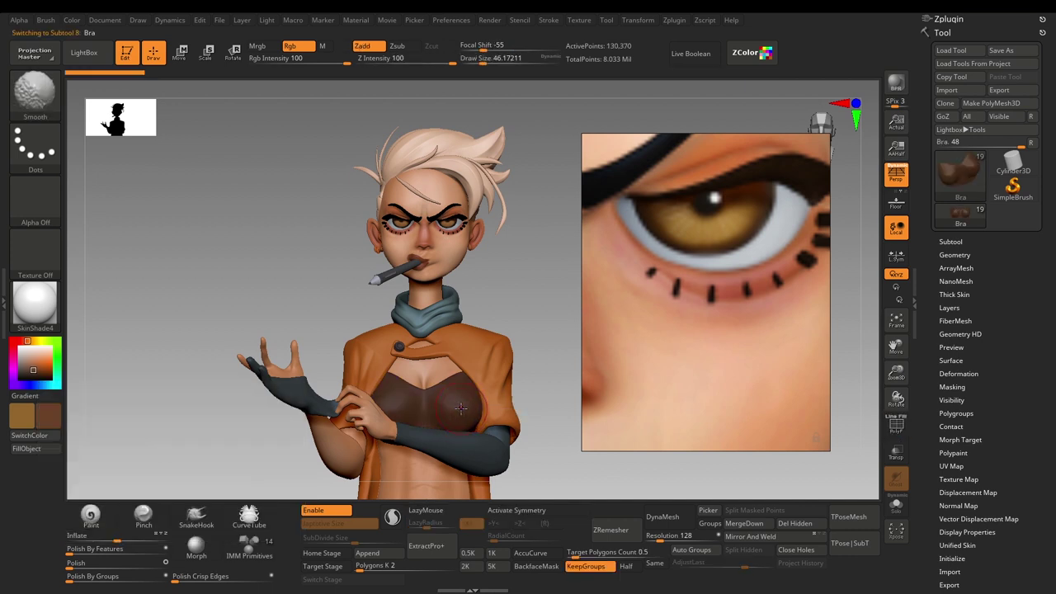
{"action": "key", "text": "x"}
{"action": "mouse_move", "coordinate": [460, 415]}
{"action": "left_mouse_down"}
{"action": "mouse_move", "coordinate": [468, 407]}
{"action": "mouse_move", "coordinate": [452, 402]}
{"action": "left_mouse_up"}
Sample the arm band's gray, lighten it to blue-gray, and brush highlights along the Arm band subtool with a draw size of about 65
{"action": "mouse_move", "coordinate": [550, 345]}
{"action": "left_mouse_down", "text": "alt"}
{"action": "mouse_move", "coordinate": [519, 292]}
{"action": "mouse_move", "coordinate": [498, 289]}
{"action": "left_mouse_up", "text": "alt"}
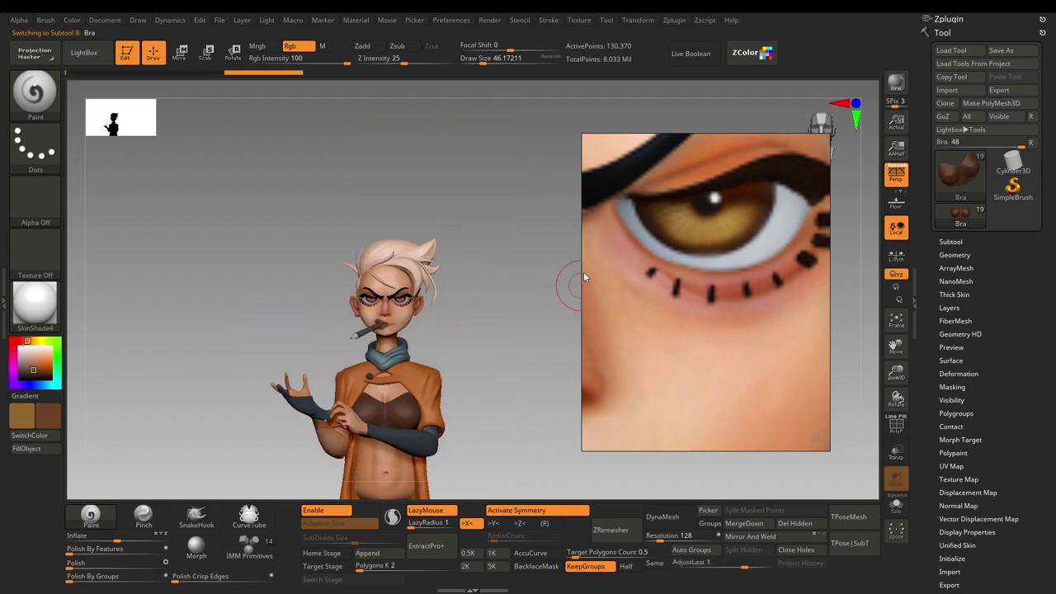
{"action": "mouse_move", "coordinate": [465, 324]}
{"action": "left_mouse_down", "text": "alt"}
{"action": "mouse_move", "coordinate": [501, 365]}
{"action": "mouse_move", "coordinate": [490, 271]}
{"action": "left_mouse_up", "text": "alt"}
{"action": "key", "text": "c"}
{"action": "key", "text": "space"}
{"action": "left_click_drag", "start_coordinate": [65, 452], "coordinate": [63, 443]}
{"action": "left_click_drag", "start_coordinate": [492, 381], "coordinate": [489, 413], "text": "alt"}
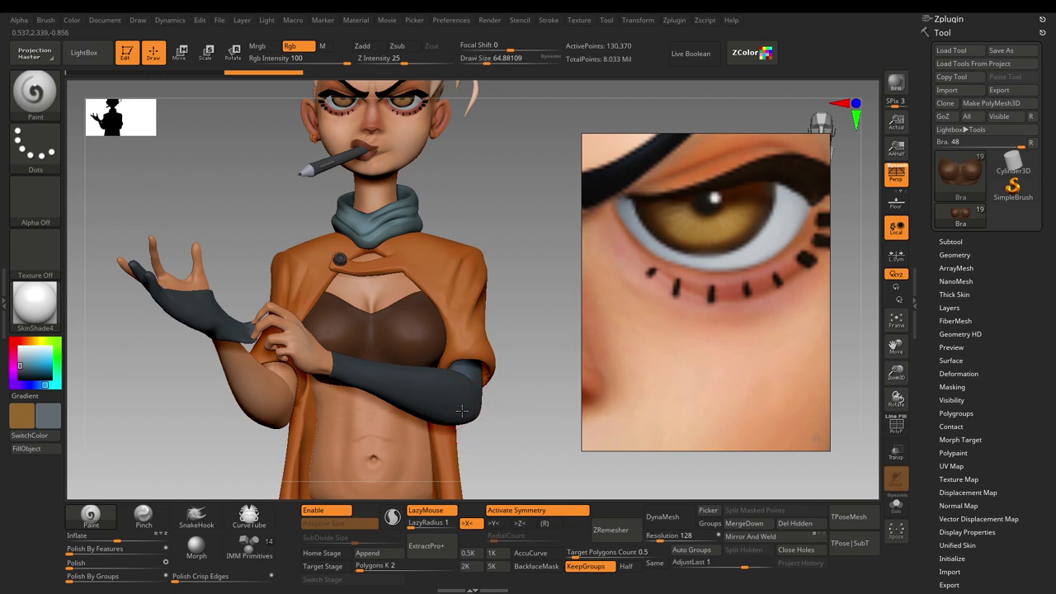
{"action": "left_click", "coordinate": [463, 413], "text": "alt"}
{"action": "left_click_drag", "start_coordinate": [384, 387], "coordinate": [412, 404]}
{"action": "mouse_move", "coordinate": [350, 376]}
{"action": "left_mouse_down"}
{"action": "mouse_move", "coordinate": [475, 411]}
{"action": "mouse_move", "coordinate": [453, 416]}
{"action": "mouse_move", "coordinate": [387, 398]}
{"action": "mouse_move", "coordinate": [430, 407]}
{"action": "left_mouse_up"}
Make the Gloves subtool active, set the draw size to about 46 and brush the glove with blue-gray, undoing the last stroke
{"action": "mouse_move", "coordinate": [157, 373]}
{"action": "left_mouse_down", "text": "alt"}
{"action": "mouse_move", "coordinate": [168, 387]}
{"action": "mouse_move", "coordinate": [193, 356]}
{"action": "left_mouse_up", "text": "alt"}
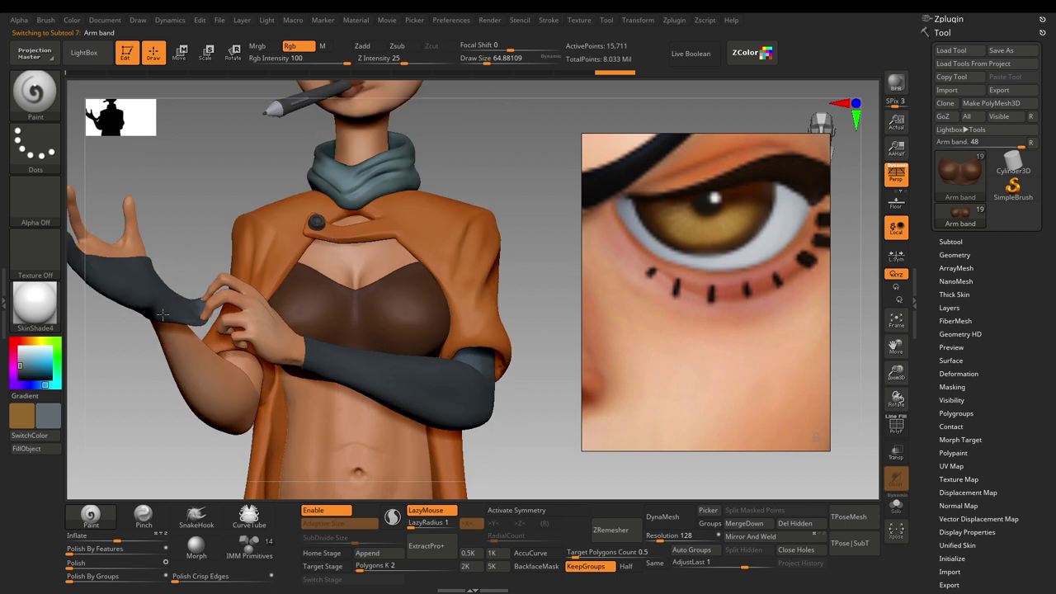
{"action": "left_click_drag", "start_coordinate": [116, 388], "coordinate": [163, 410], "text": "alt"}
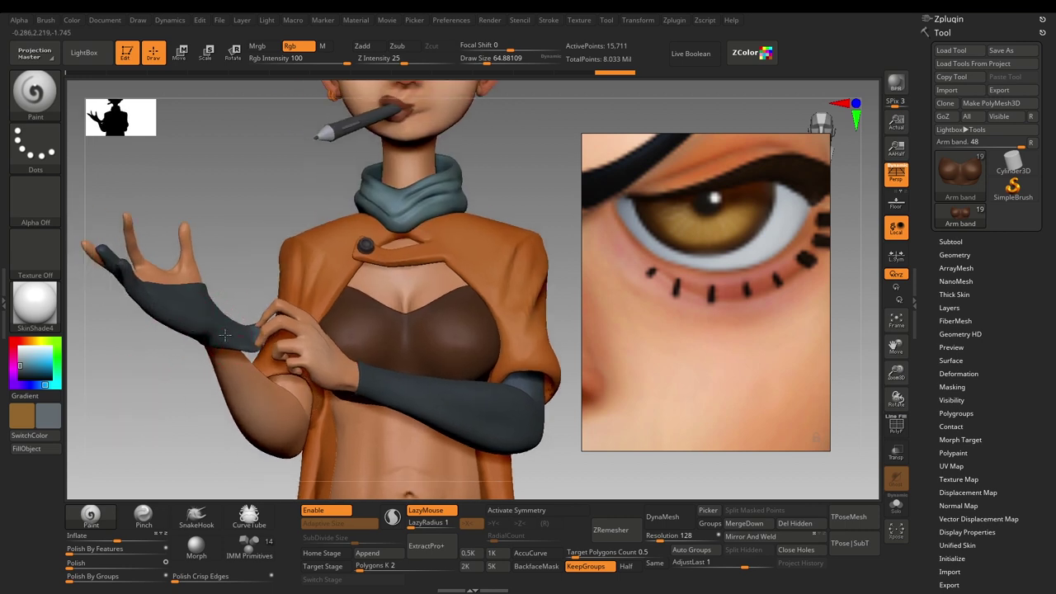
{"action": "left_click_drag", "start_coordinate": [154, 426], "coordinate": [136, 375], "text": "alt"}
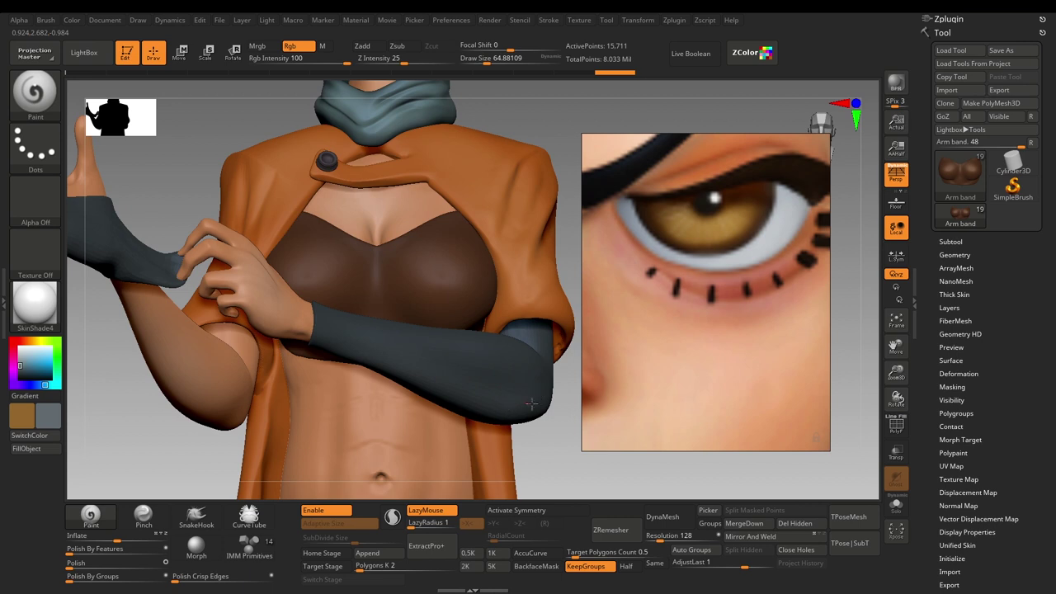
{"action": "left_click_drag", "start_coordinate": [566, 471], "coordinate": [367, 398], "text": "alt"}
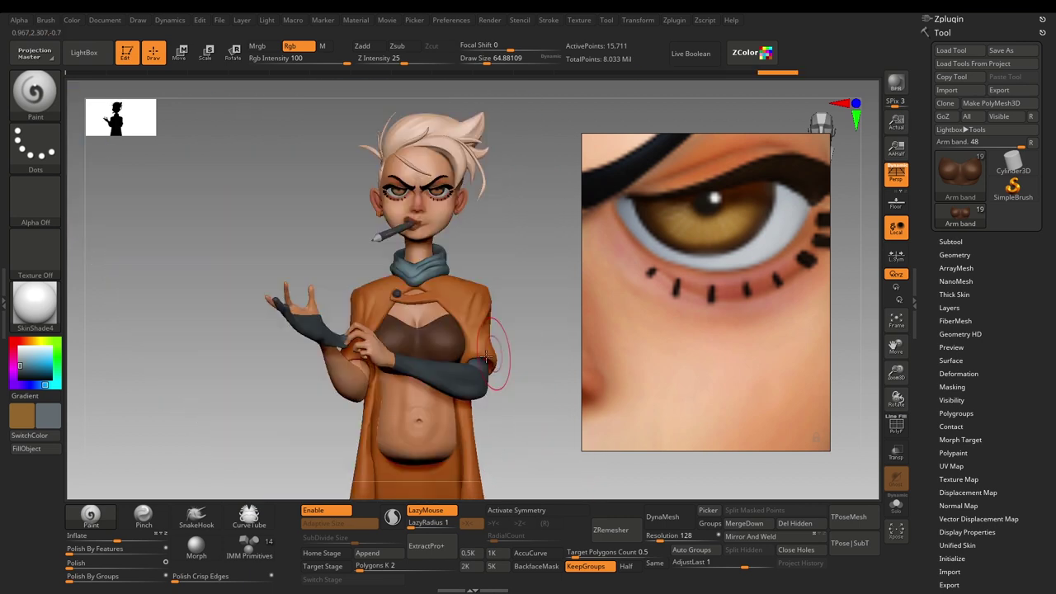
{"action": "left_click_drag", "start_coordinate": [539, 249], "coordinate": [520, 317], "text": "alt"}
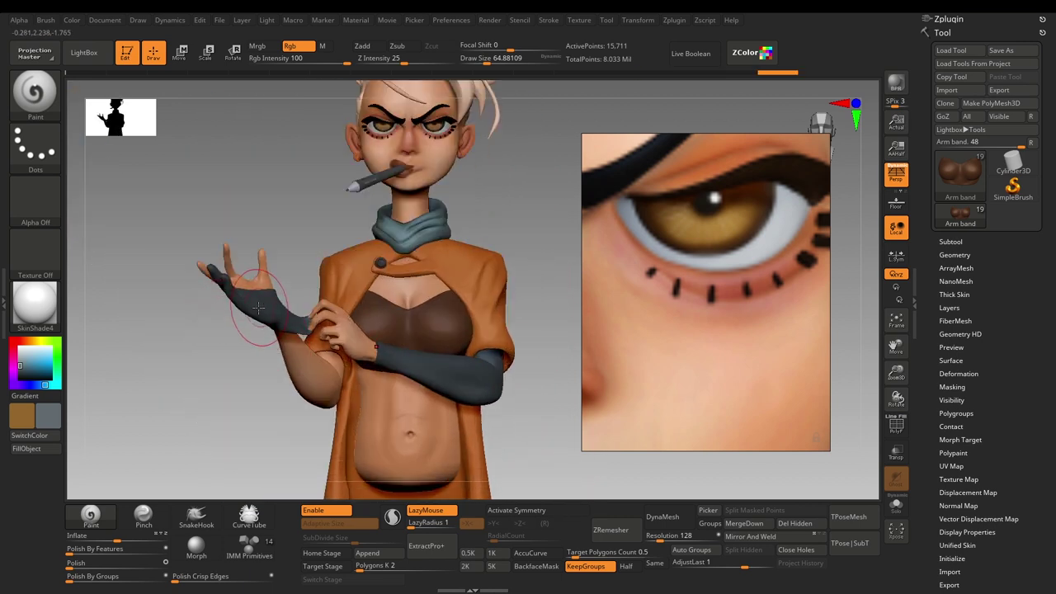
{"action": "key", "text": "s"}
{"action": "left_click_drag", "start_coordinate": [258, 312], "coordinate": [254, 312]}
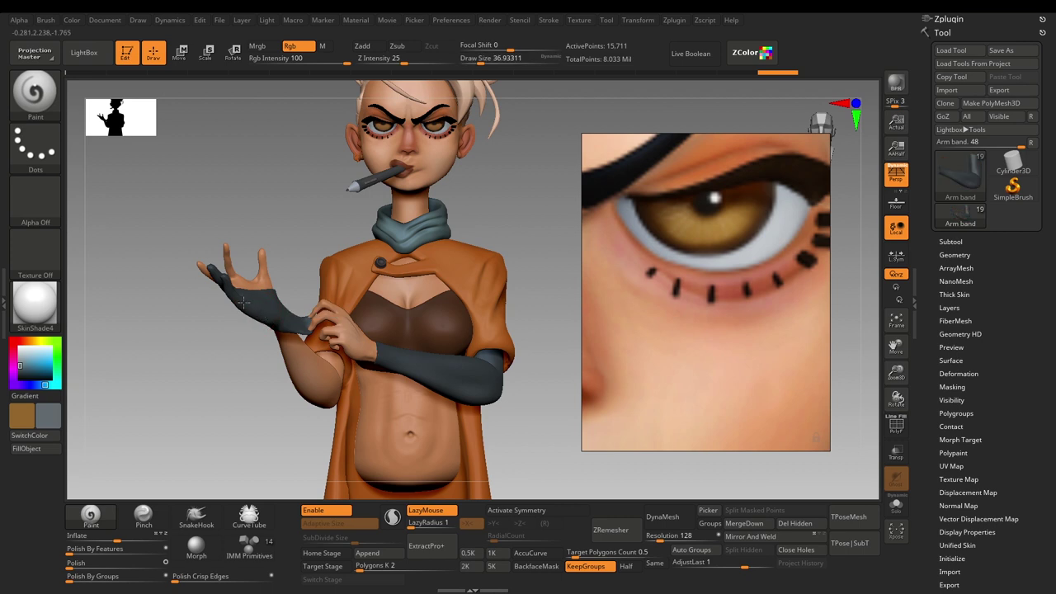
{"action": "left_click_drag", "start_coordinate": [217, 422], "coordinate": [216, 470], "text": "alt"}
{"action": "left_click", "coordinate": [224, 308], "text": "alt"}
{"action": "key", "text": "s"}
{"action": "mouse_move", "coordinate": [224, 308]}
{"action": "left_mouse_down"}
{"action": "mouse_move", "coordinate": [147, 288]}
{"action": "mouse_move", "coordinate": [206, 301]}
{"action": "mouse_move", "coordinate": [158, 250]}
{"action": "mouse_move", "coordinate": [219, 302]}
{"action": "left_mouse_up"}
{"action": "key", "text": "ctrl+z"}
Make the coat button's subtool active, set the draw size to about 12 and lighten the dark gray paint color
{"action": "left_click_drag", "start_coordinate": [178, 406], "coordinate": [148, 447], "text": "alt"}
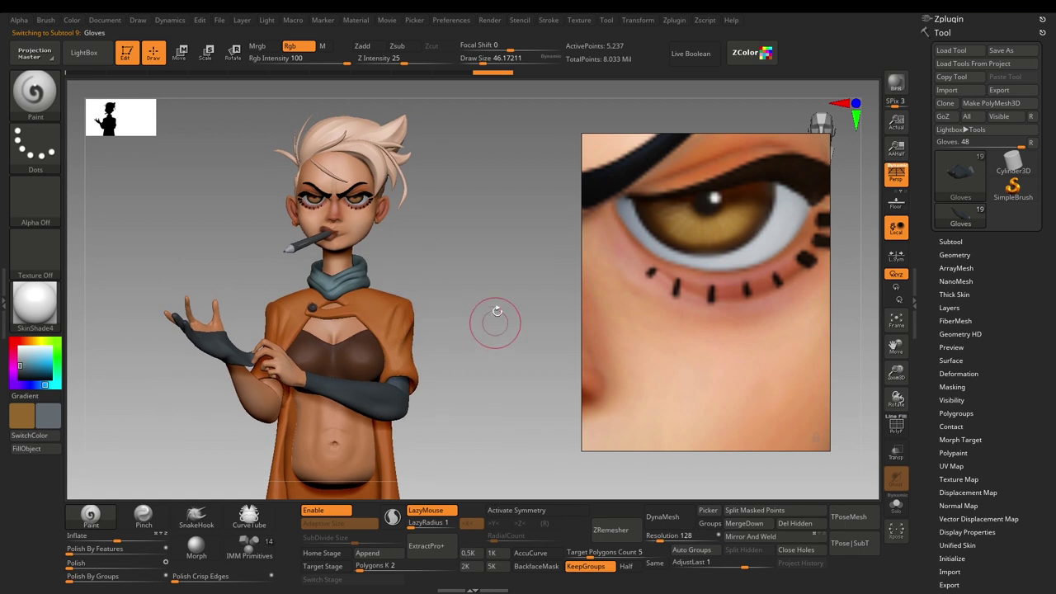
{"action": "left_click_drag", "start_coordinate": [406, 230], "coordinate": [415, 267], "text": "alt"}
{"action": "left_click_drag", "start_coordinate": [466, 298], "coordinate": [459, 335], "text": "alt"}
{"action": "left_click_drag", "start_coordinate": [306, 290], "coordinate": [322, 334], "text": "alt"}
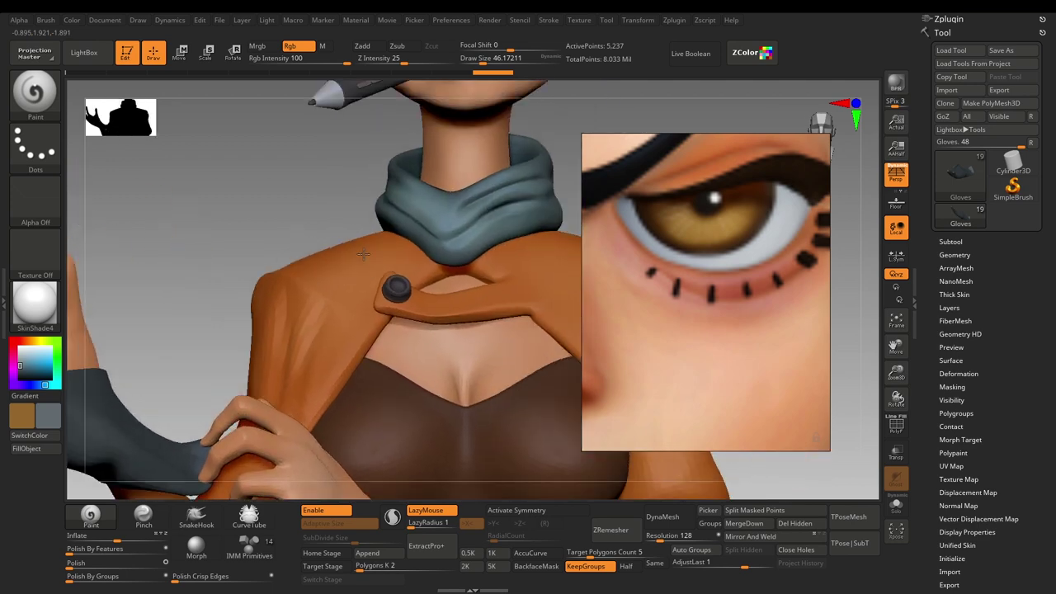
{"action": "left_click", "coordinate": [388, 296], "text": "alt"}
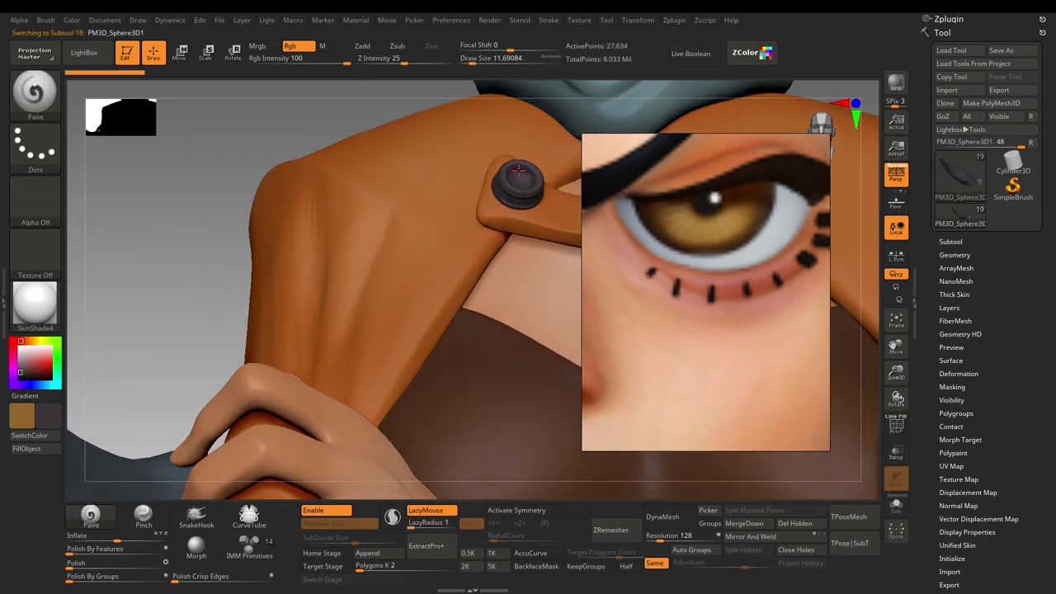
{"action": "key", "text": "s"}
{"action": "key", "text": "space"}
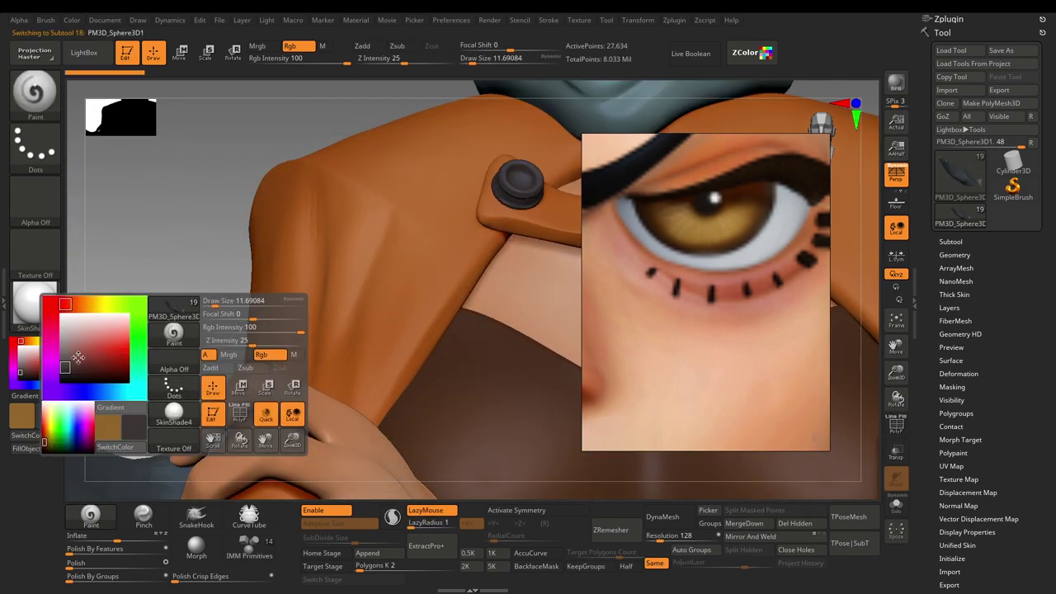
{"action": "left_click_drag", "start_coordinate": [66, 366], "coordinate": [65, 354]}
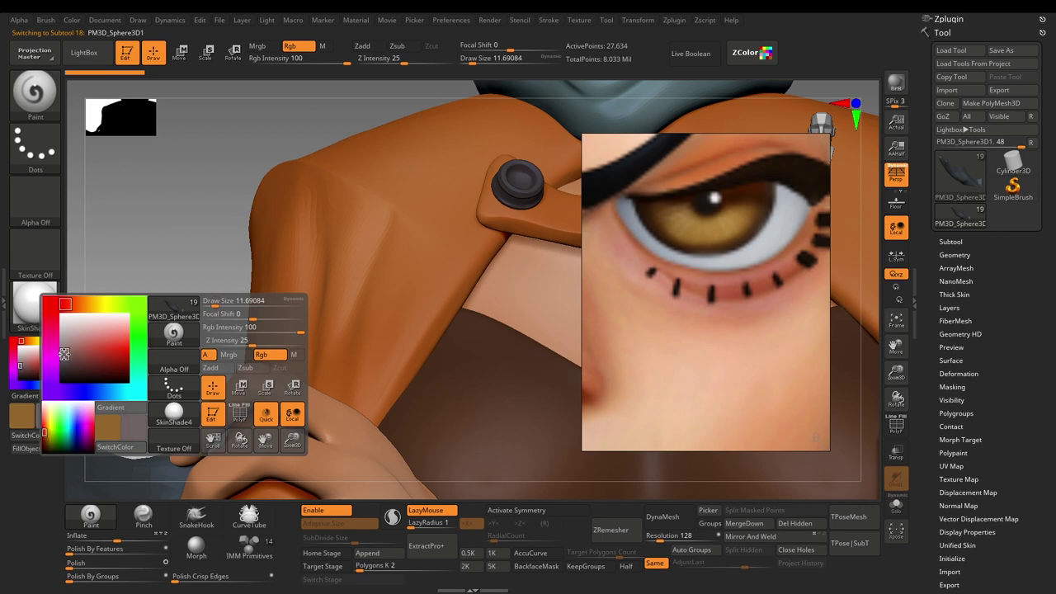
Change the paint color to blue-gray, set the draw size to about 46 and brush highlights onto the coat button
{"action": "left_click_drag", "start_coordinate": [253, 144], "coordinate": [206, 207], "text": "alt"}
{"action": "left_click_drag", "start_coordinate": [254, 155], "coordinate": [171, 378], "text": "alt"}
{"action": "key", "text": "space"}
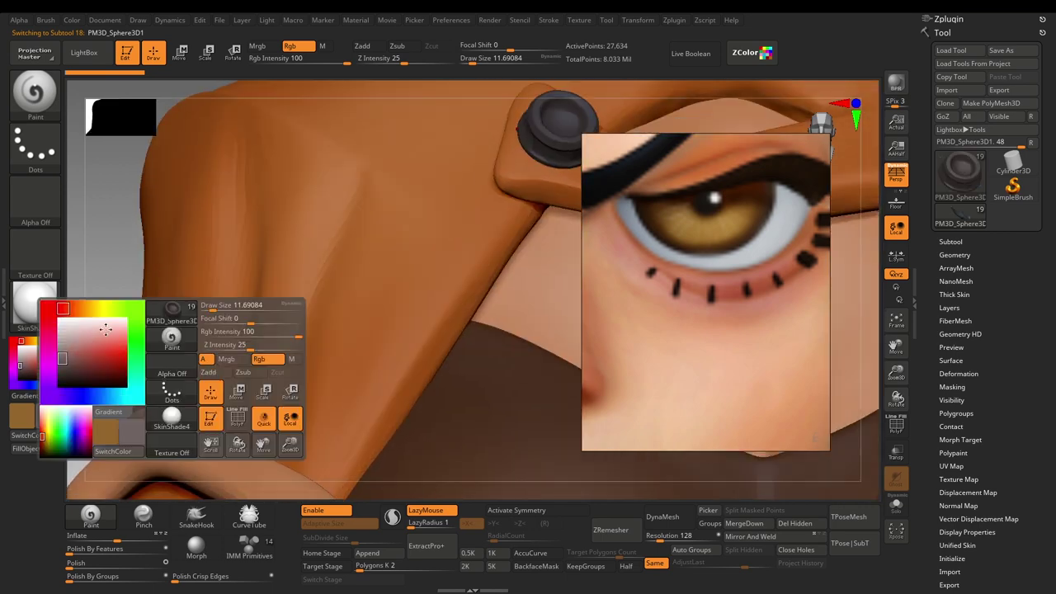
{"action": "mouse_move", "coordinate": [64, 308]}
{"action": "left_mouse_down"}
{"action": "mouse_move", "coordinate": [66, 390]}
{"action": "mouse_move", "coordinate": [113, 397]}
{"action": "left_mouse_up"}
{"action": "left_click_drag", "start_coordinate": [470, 313], "coordinate": [366, 372], "text": "alt"}
{"action": "key", "text": "s"}
{"action": "left_click_drag", "start_coordinate": [453, 181], "coordinate": [464, 182]}
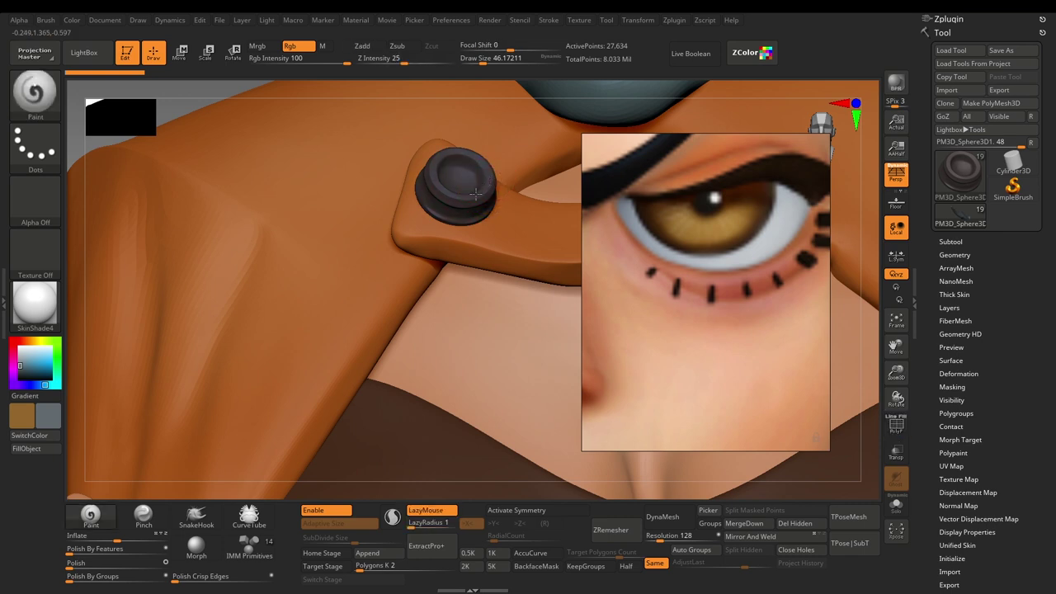
{"action": "left_click_drag", "start_coordinate": [472, 198], "coordinate": [447, 200]}
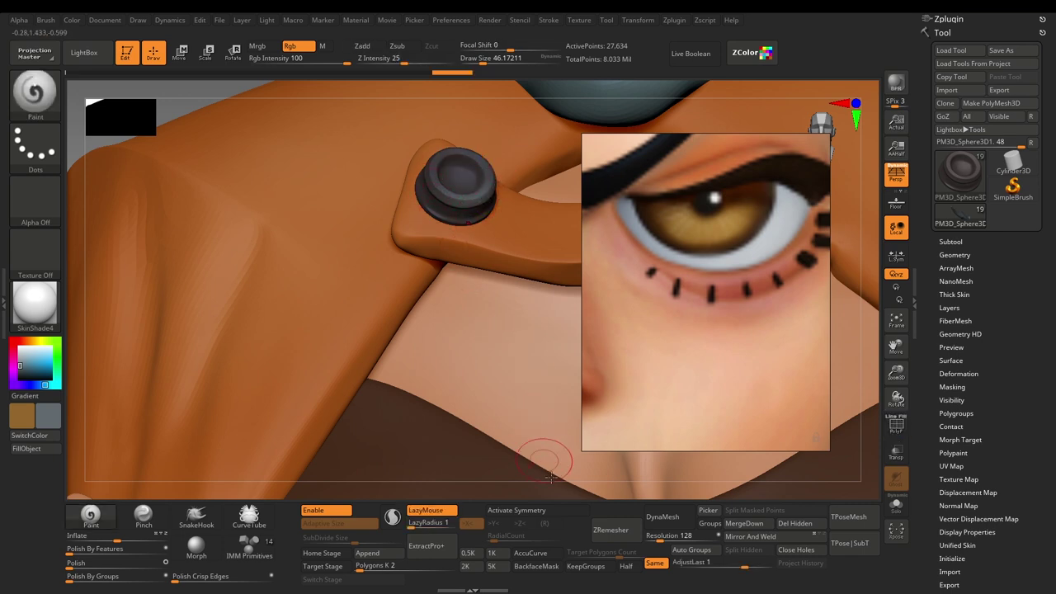
Compare the painted face and upper body with the reference image at several zoom levels
{"action": "right_click_drag", "start_coordinate": [559, 459], "coordinate": [431, 248], "text": "ctrl"}
{"action": "left_click_drag", "start_coordinate": [268, 382], "coordinate": [212, 437], "text": "alt"}
{"action": "left_click_drag", "start_coordinate": [546, 186], "coordinate": [486, 334], "text": "alt"}
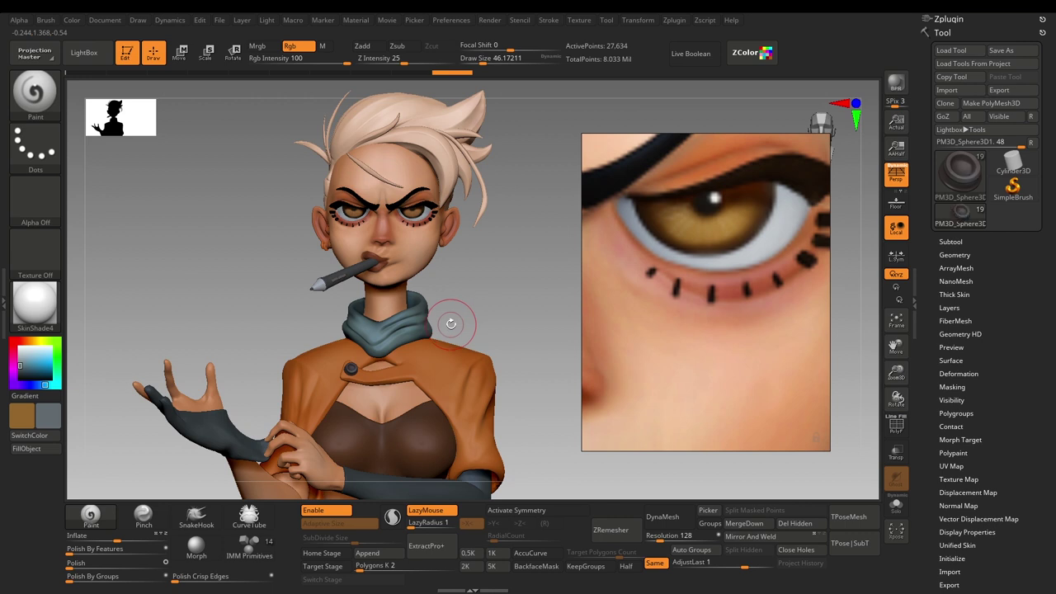
{"action": "right_click_drag", "start_coordinate": [506, 264], "coordinate": [508, 241], "text": "ctrl"}
{"action": "scroll", "coordinate": [771, 287], "scroll_direction": "down", "scroll_amount": 6}
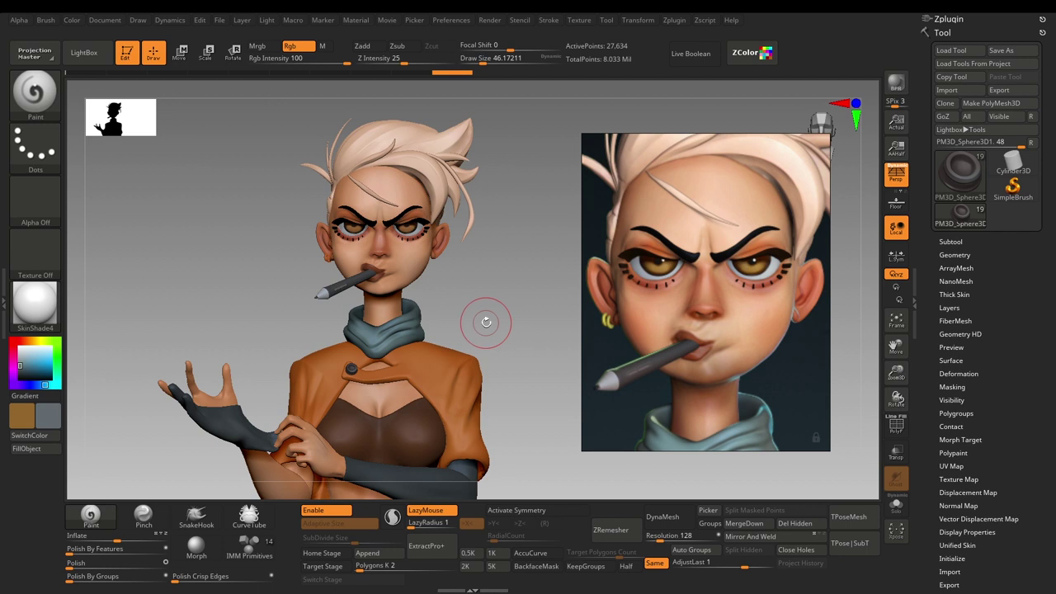
{"action": "scroll", "coordinate": [486, 319], "scroll_direction": "down", "scroll_amount": 2}
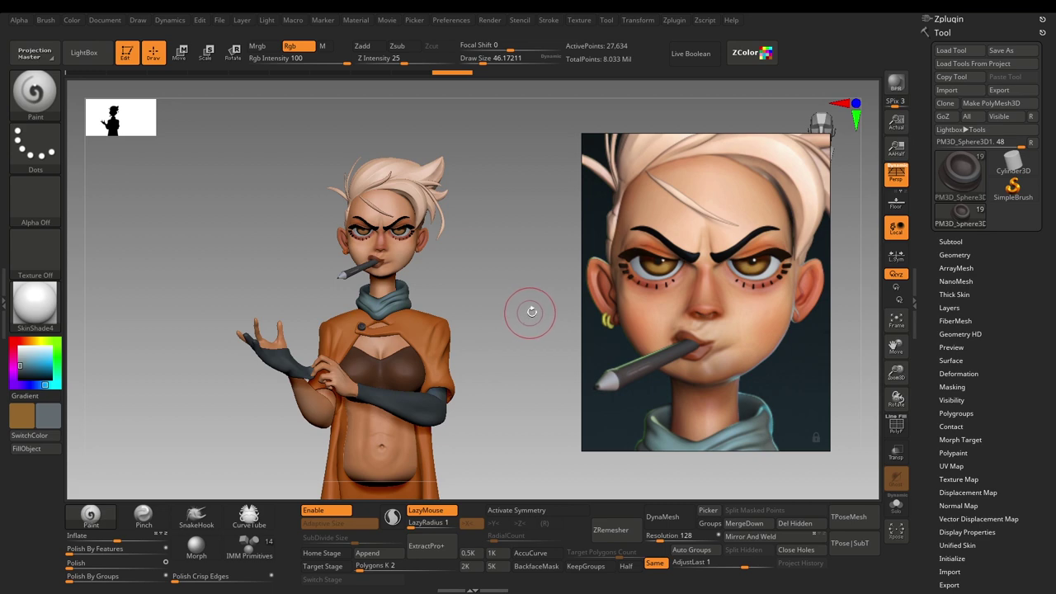
{"action": "scroll", "coordinate": [649, 313], "scroll_direction": "down", "scroll_amount": 3}
{"action": "scroll", "coordinate": [652, 313], "scroll_direction": "up", "scroll_amount": 3}
{"action": "left_click_drag", "start_coordinate": [470, 249], "coordinate": [490, 318]}
{"action": "left_click_drag", "start_coordinate": [510, 239], "coordinate": [492, 374], "text": "alt"}
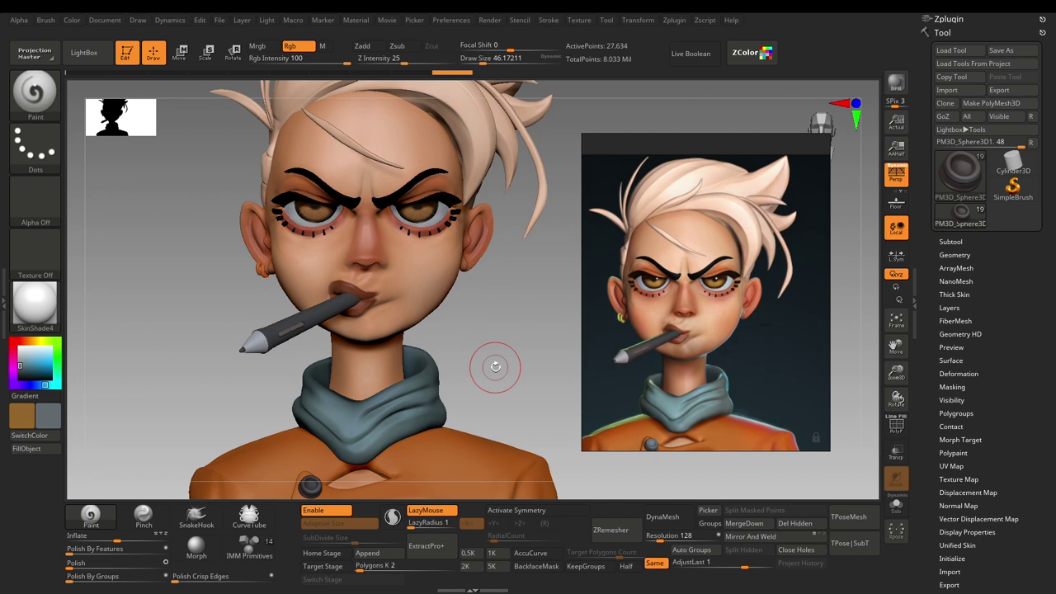
Make the Earrings subtool active and sample the reference earrings' olive-yellow as the paint color with ZColor
{"action": "left_click_drag", "start_coordinate": [156, 226], "coordinate": [166, 288], "text": "alt"}
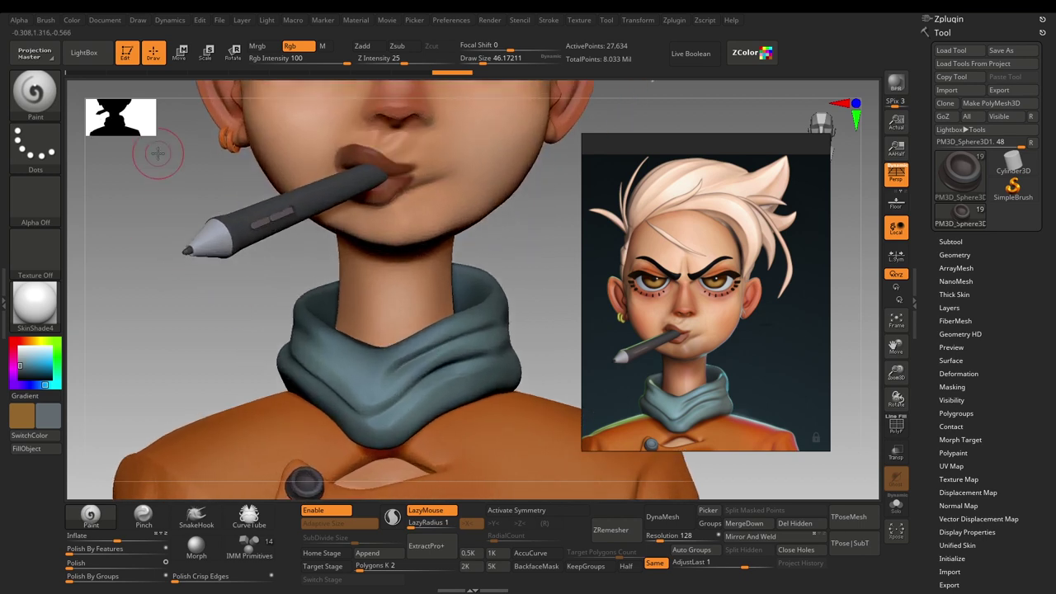
{"action": "left_click_drag", "start_coordinate": [158, 151], "coordinate": [251, 262], "text": "alt"}
{"action": "left_click", "coordinate": [285, 276], "text": "alt"}
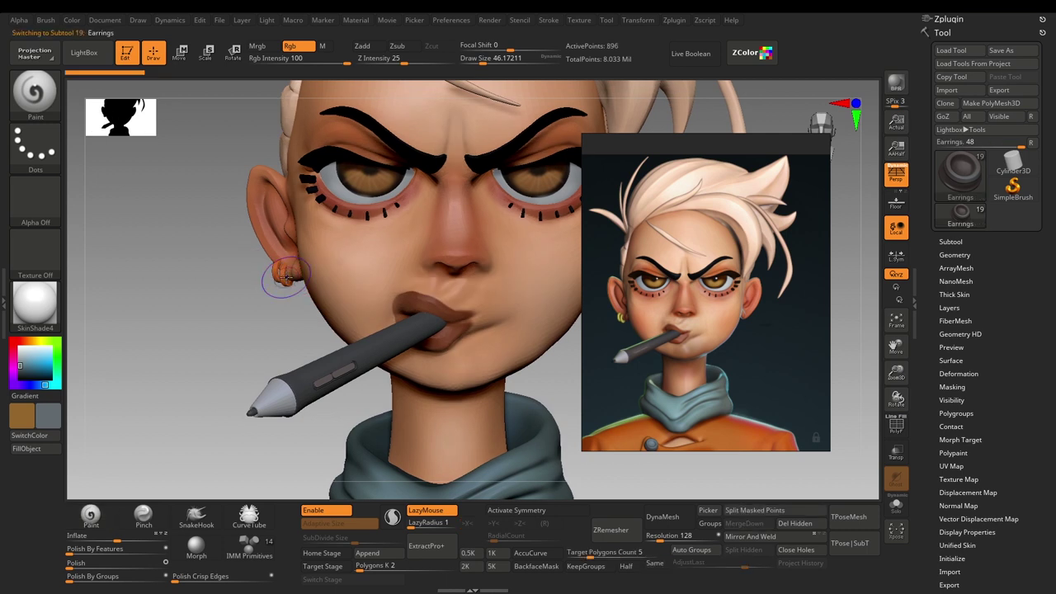
{"action": "left_click", "coordinate": [756, 60]}
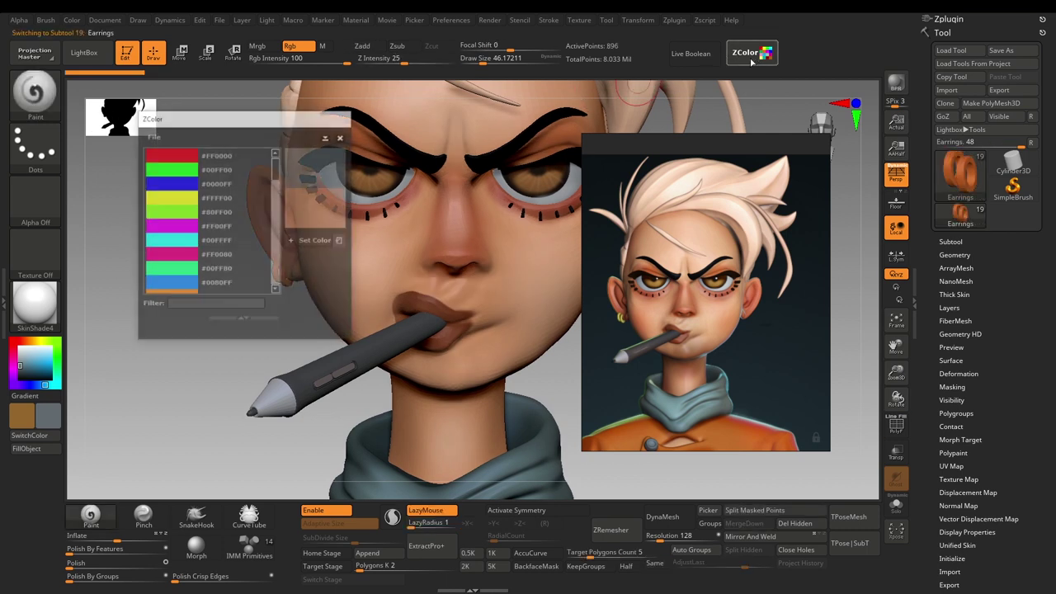
{"action": "left_click_drag", "start_coordinate": [538, 272], "coordinate": [622, 318]}
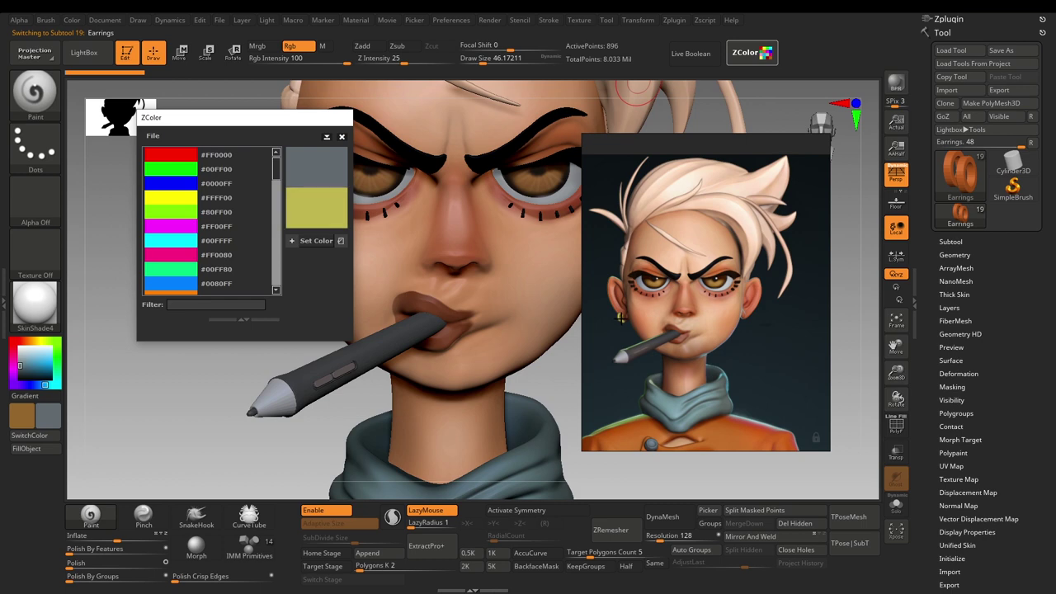
{"action": "left_click", "coordinate": [333, 240]}
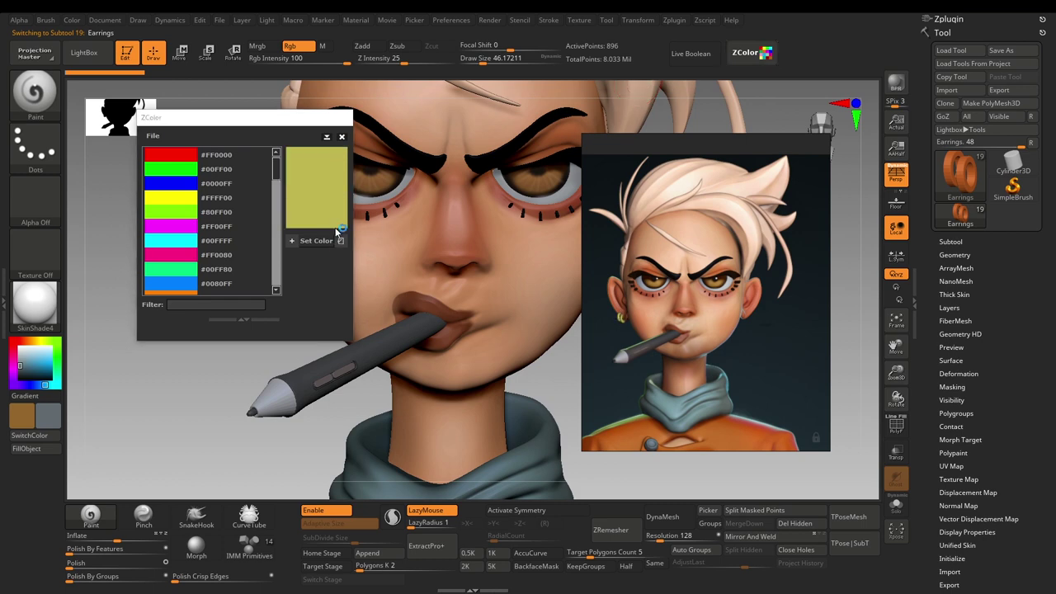
Close ZColor and fill the whole Earrings subtool with the sampled olive-yellow
{"action": "left_click", "coordinate": [342, 137]}
{"action": "left_click", "coordinate": [47, 453]}
{"action": "left_click_drag", "start_coordinate": [170, 334], "coordinate": [256, 484], "text": "alt"}
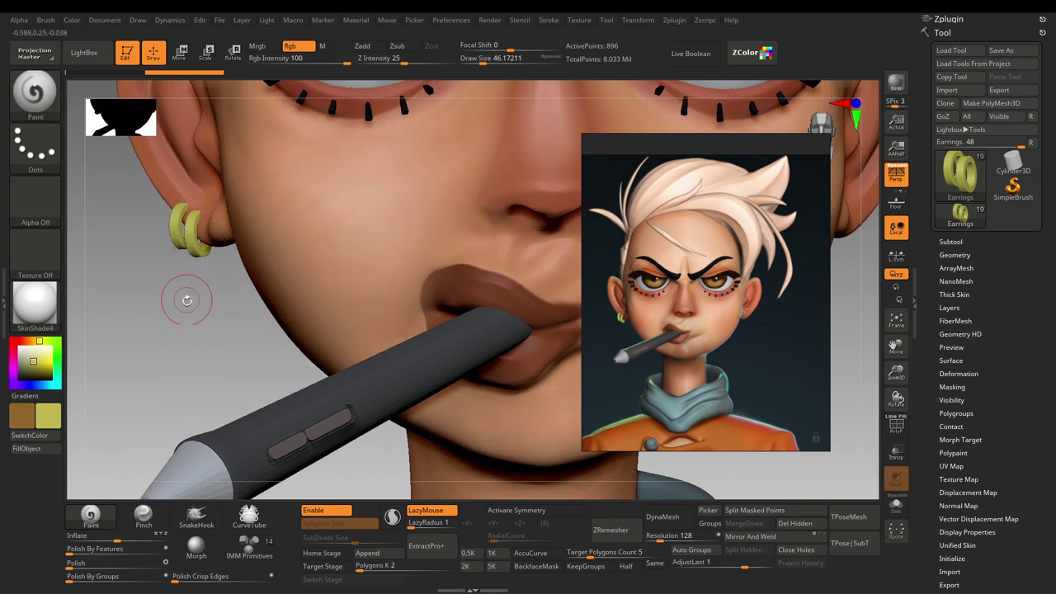
{"action": "left_click_drag", "start_coordinate": [160, 350], "coordinate": [173, 375], "text": "alt"}
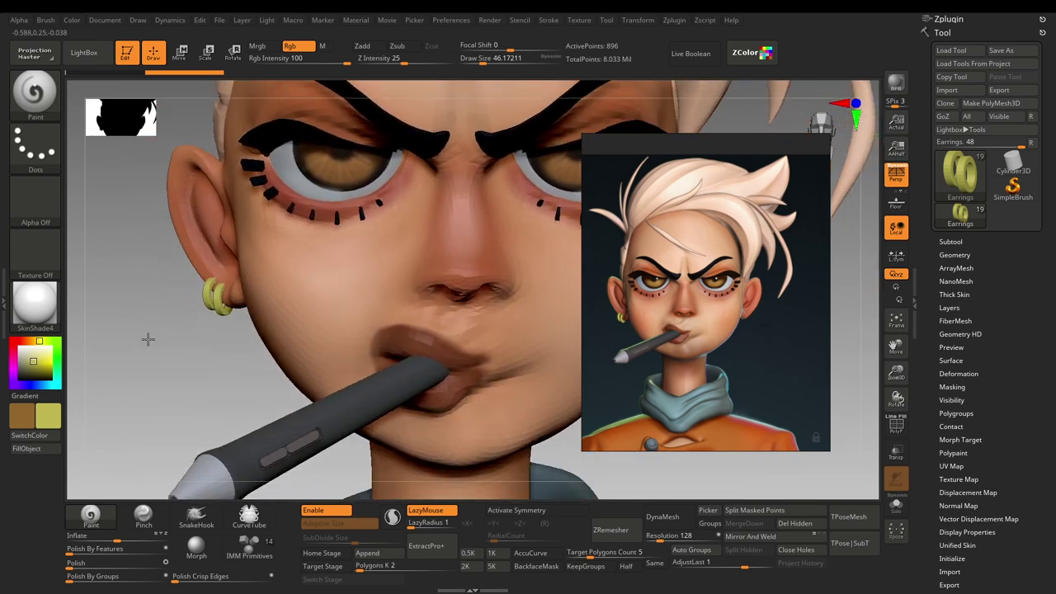